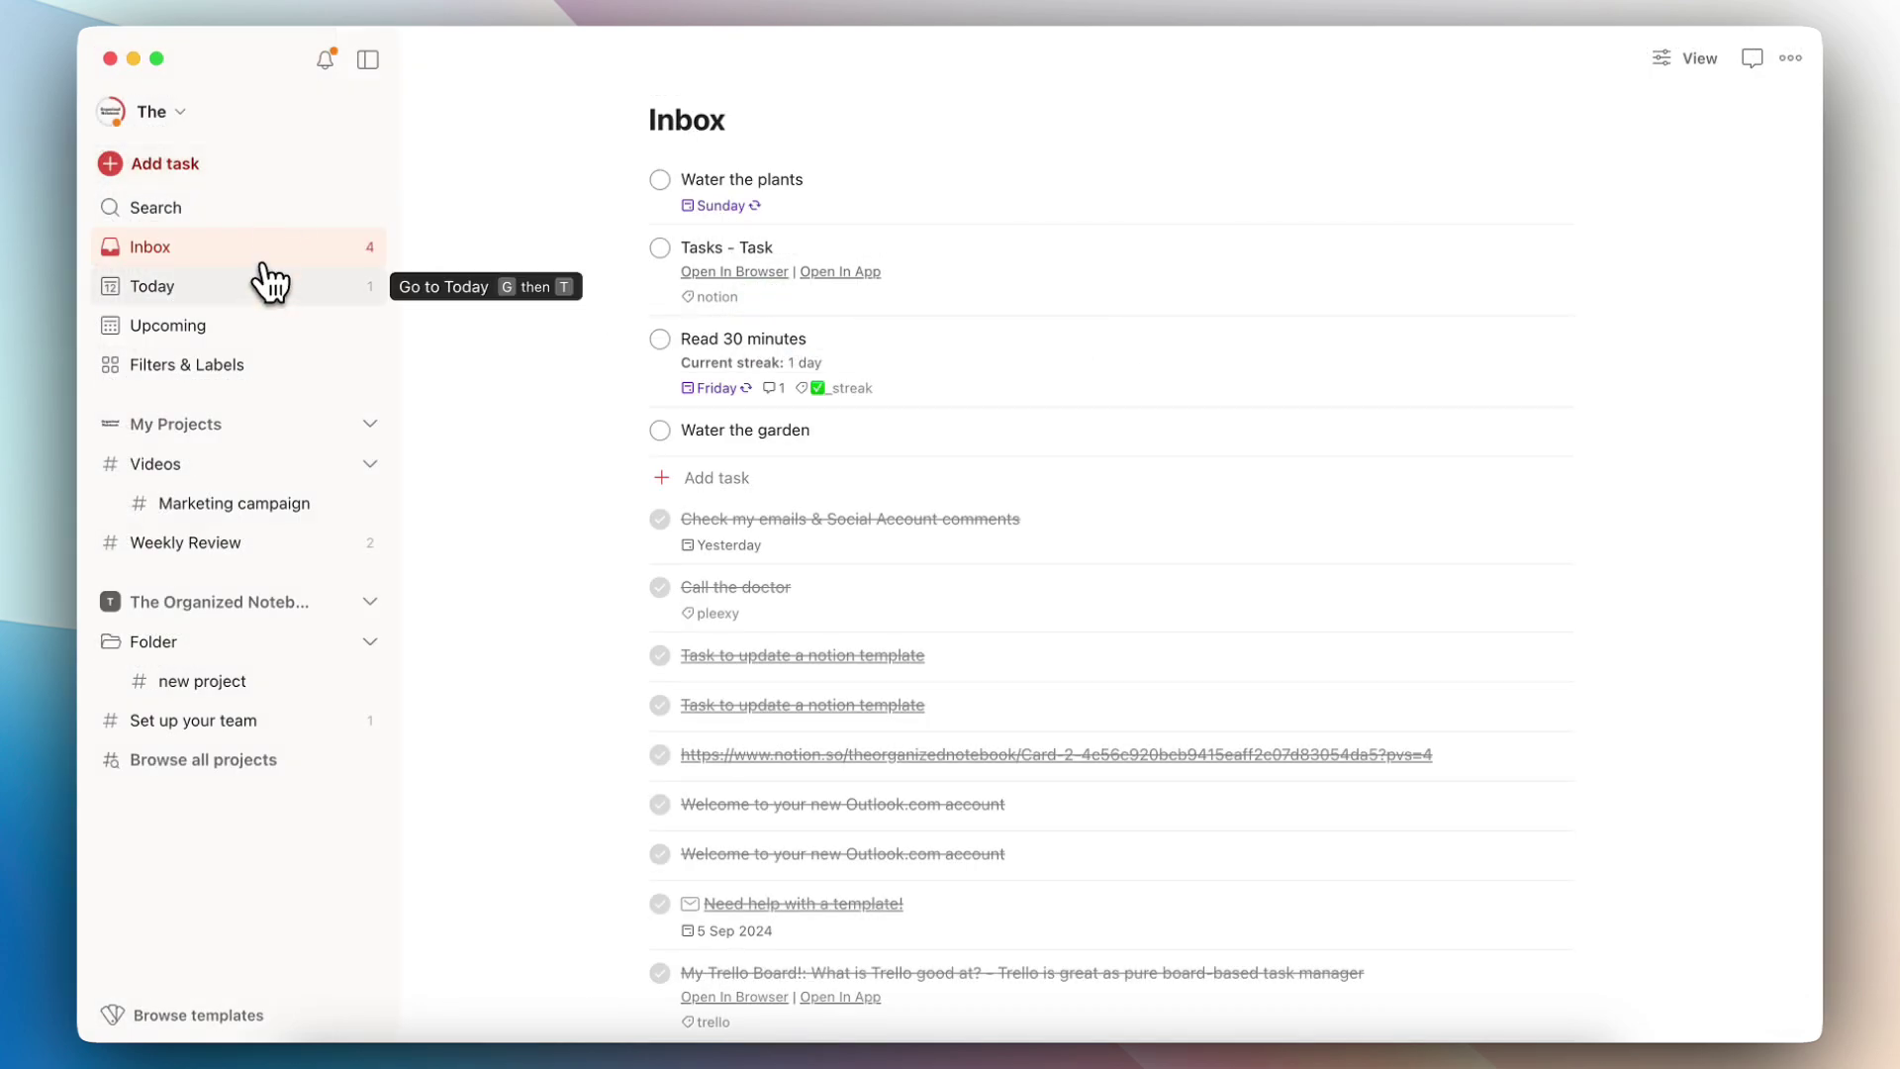
# Glance at the Today list in Todoist, then switch to the Upcoming calendar
pyautogui.click(265, 287)
pyautogui.click(270, 334)
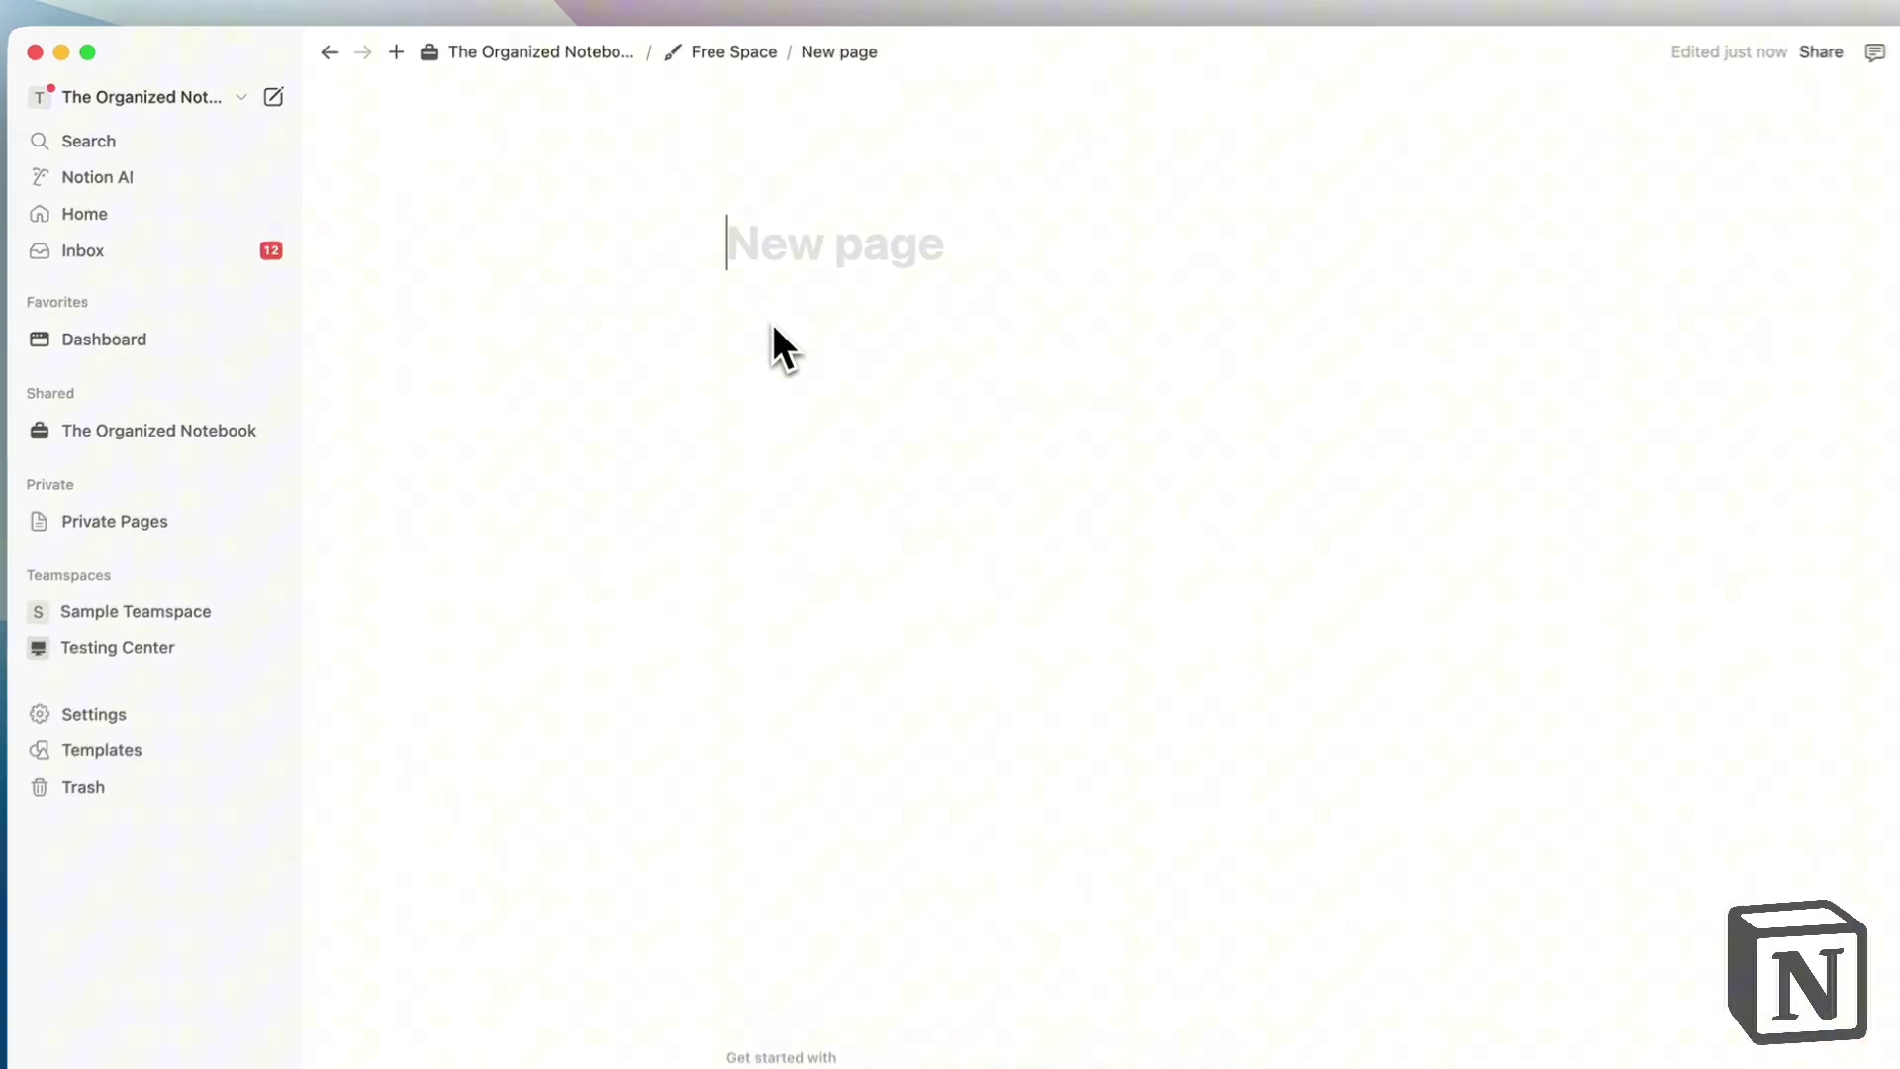
pyautogui.click(773, 326)
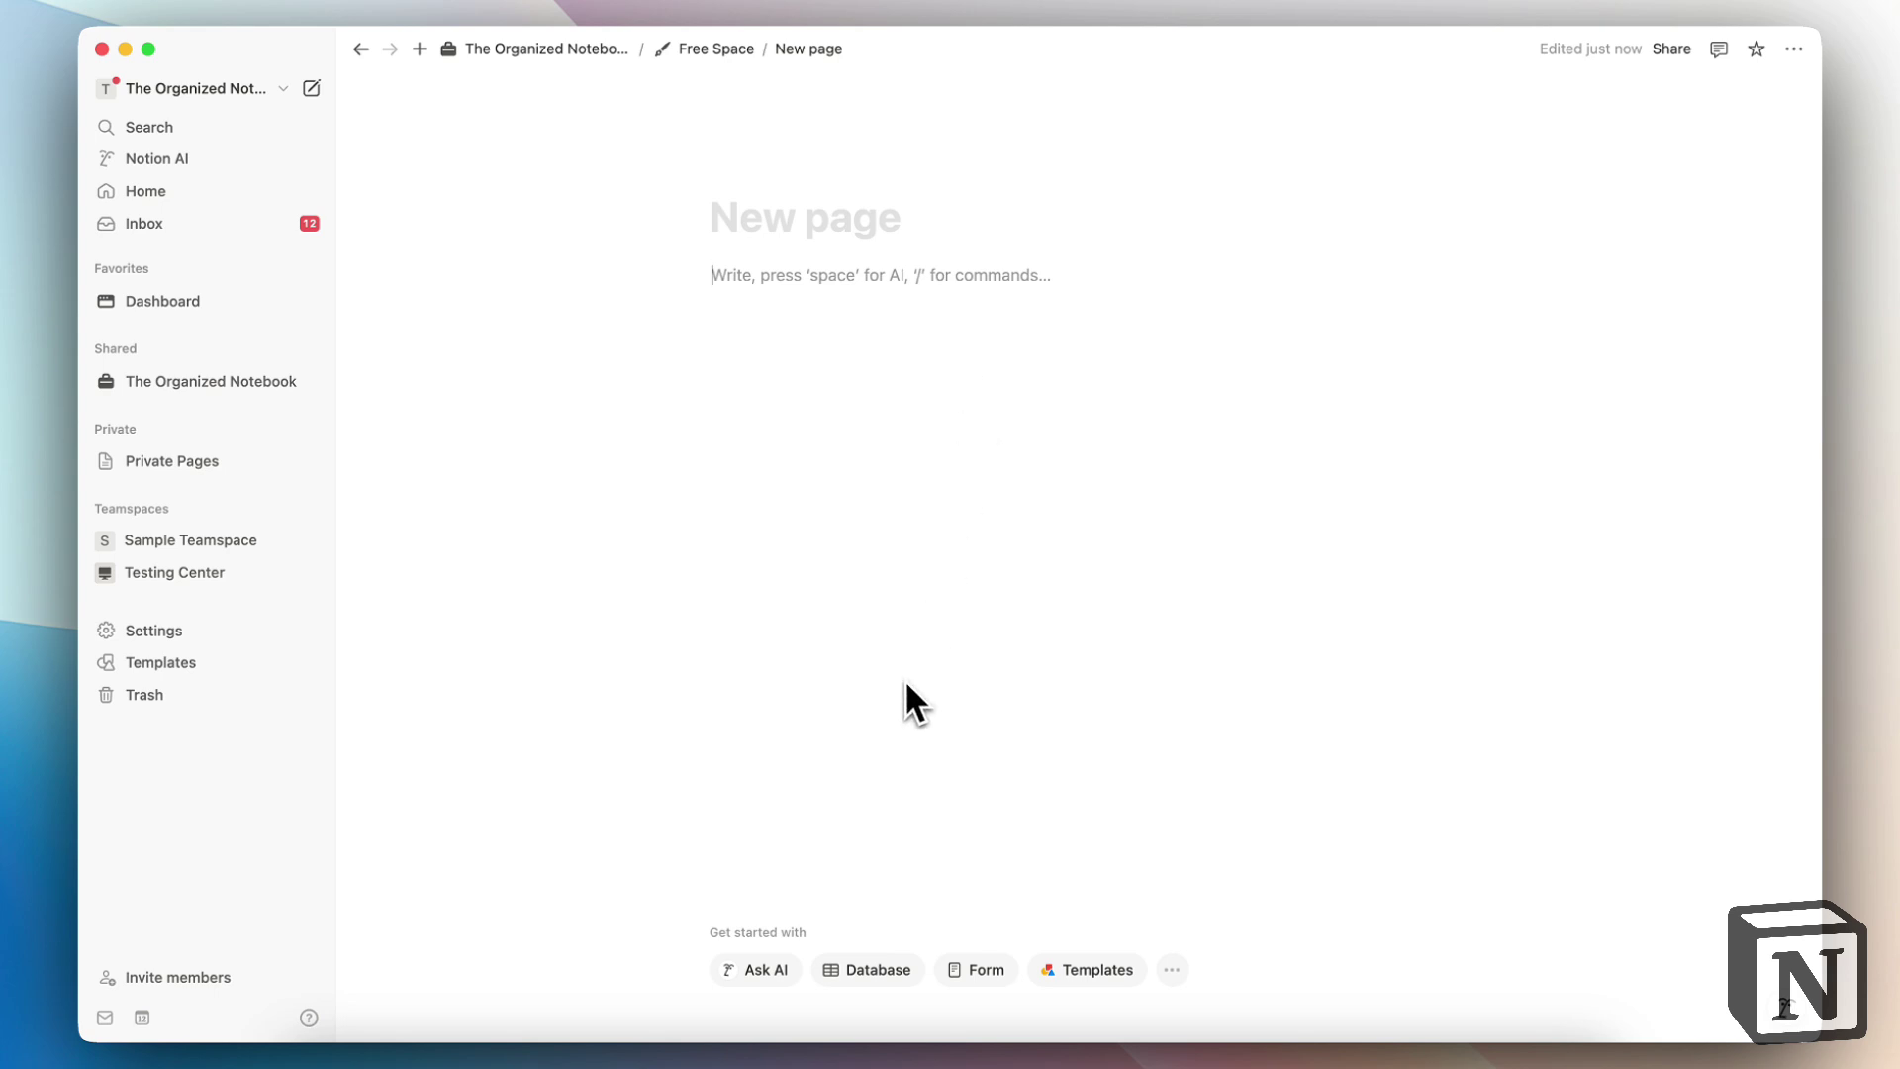
# Insert the Tasks Tracker database template with Description, Attach file and Updated at enabled
pyautogui.click(890, 990)
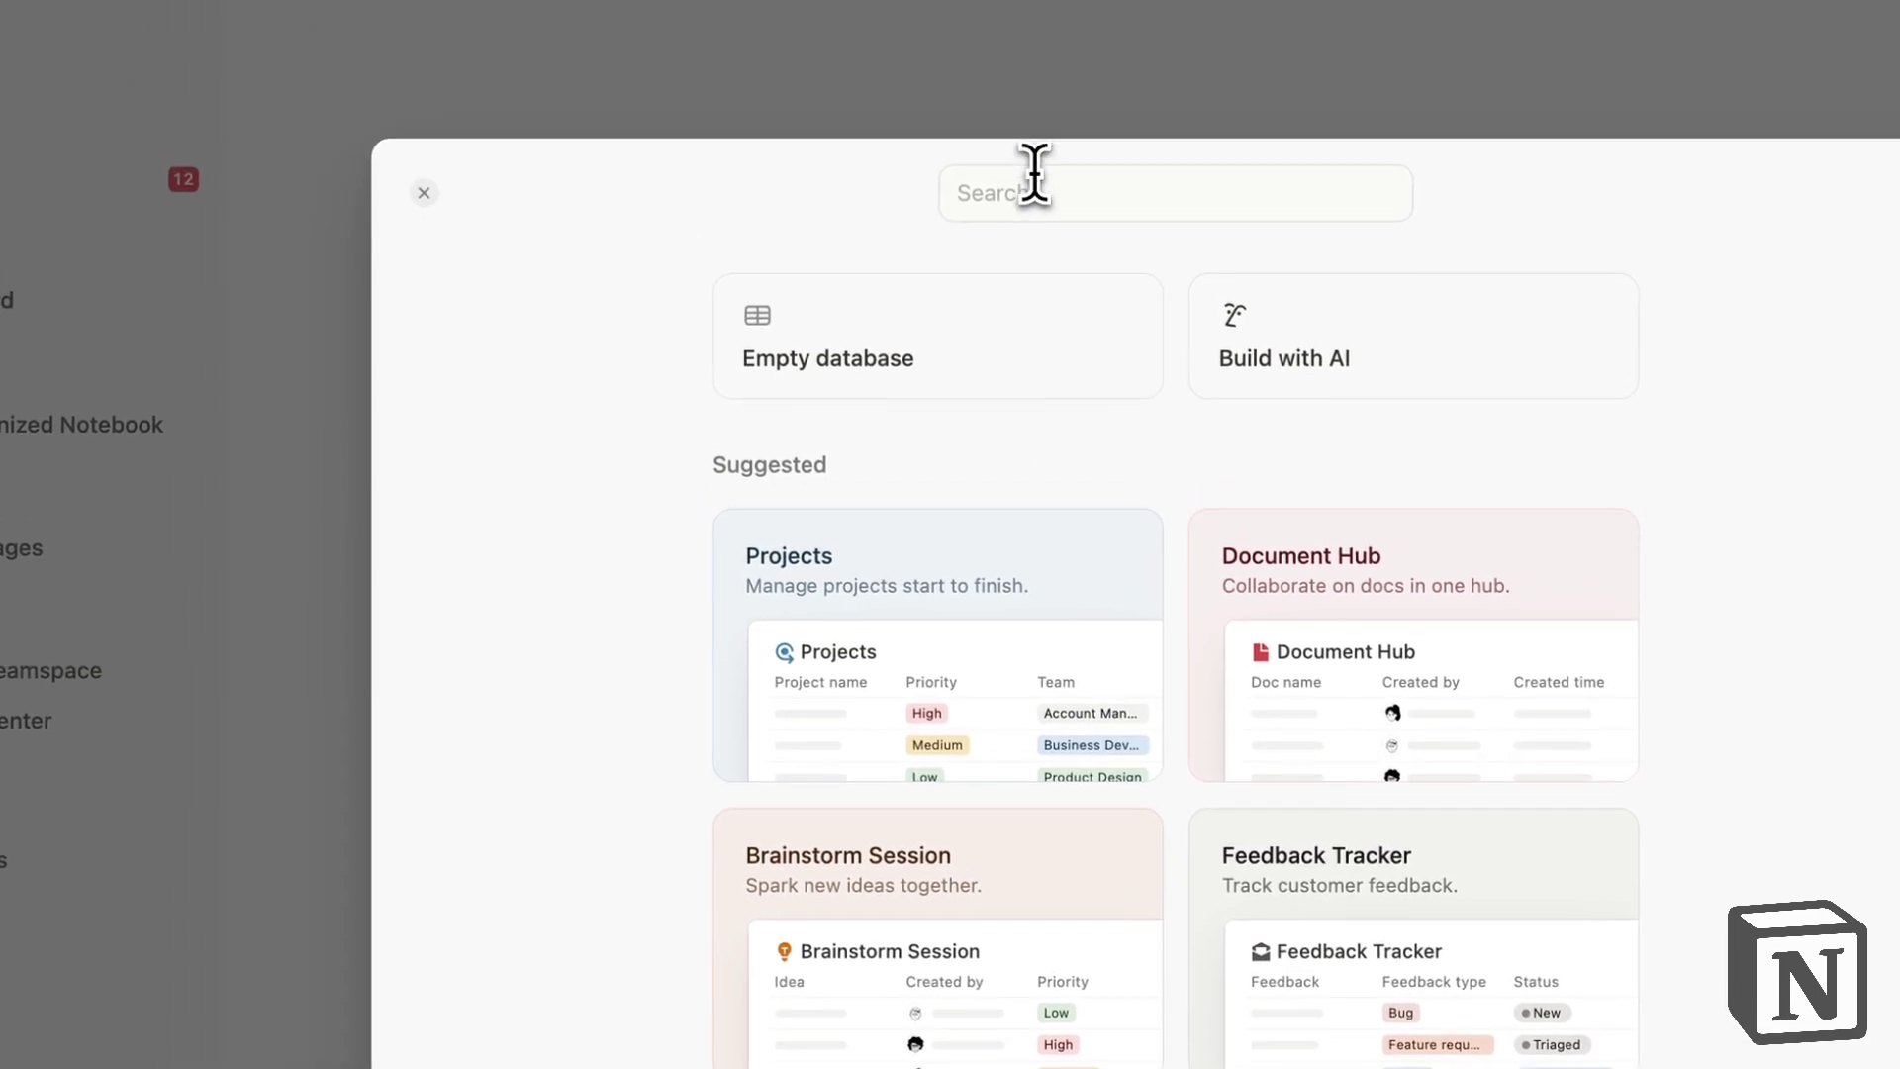
pyautogui.click(1032, 188)
pyautogui.write('task')
pyautogui.click(985, 368)
pyautogui.click(732, 473)
pyautogui.click(738, 520)
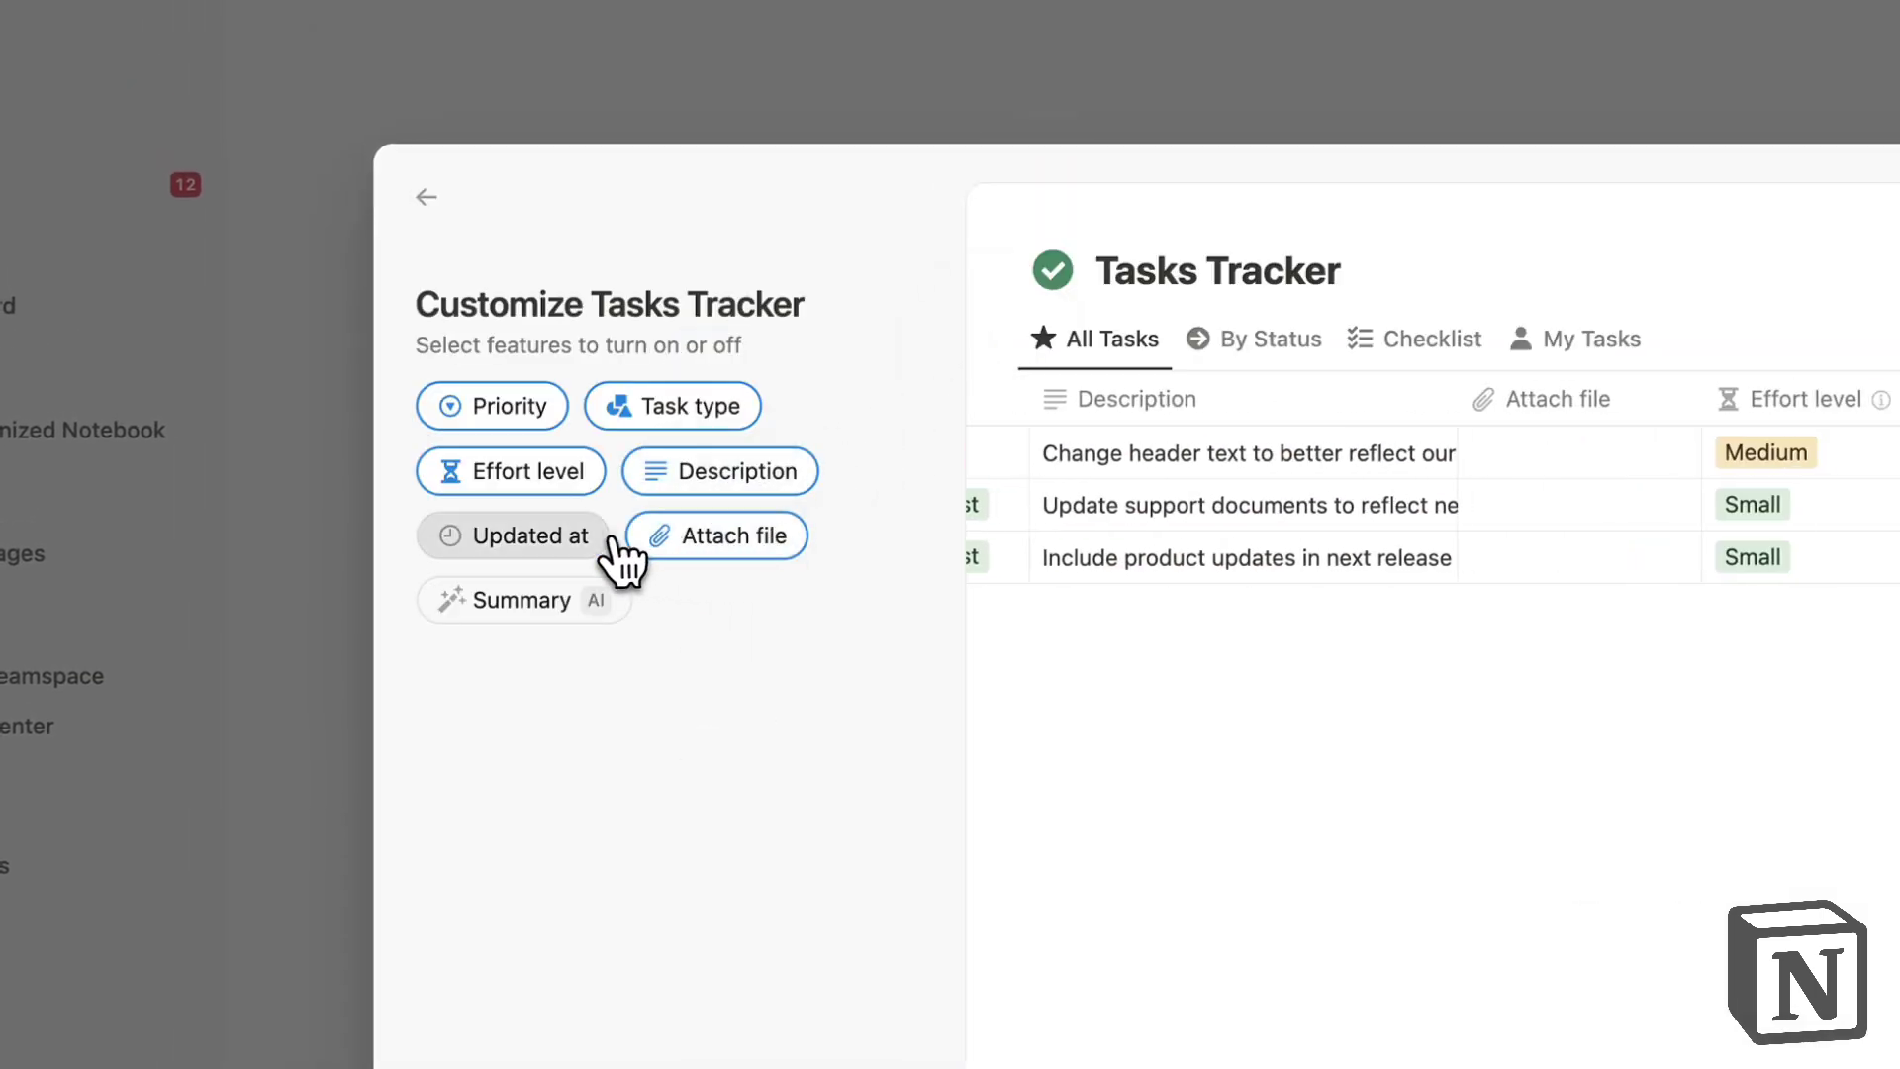
pyautogui.click(554, 539)
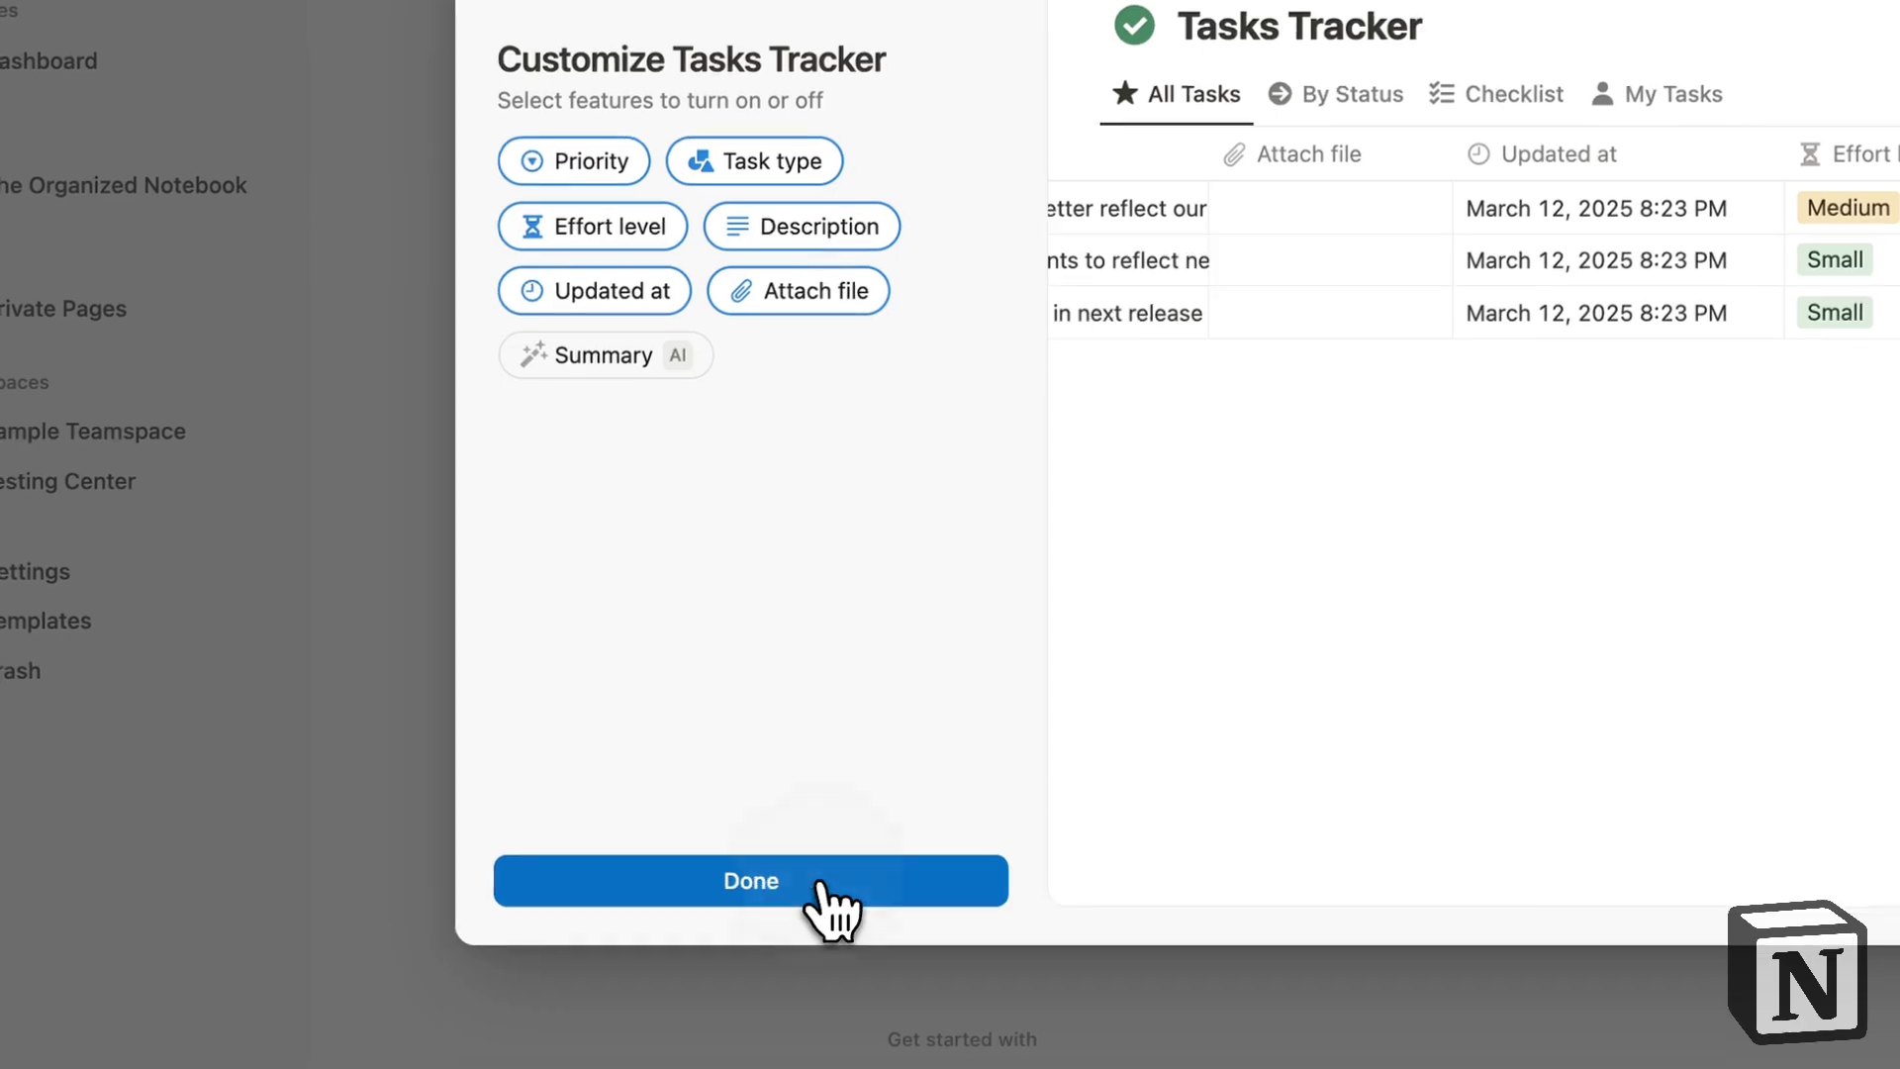
pyautogui.click(823, 886)
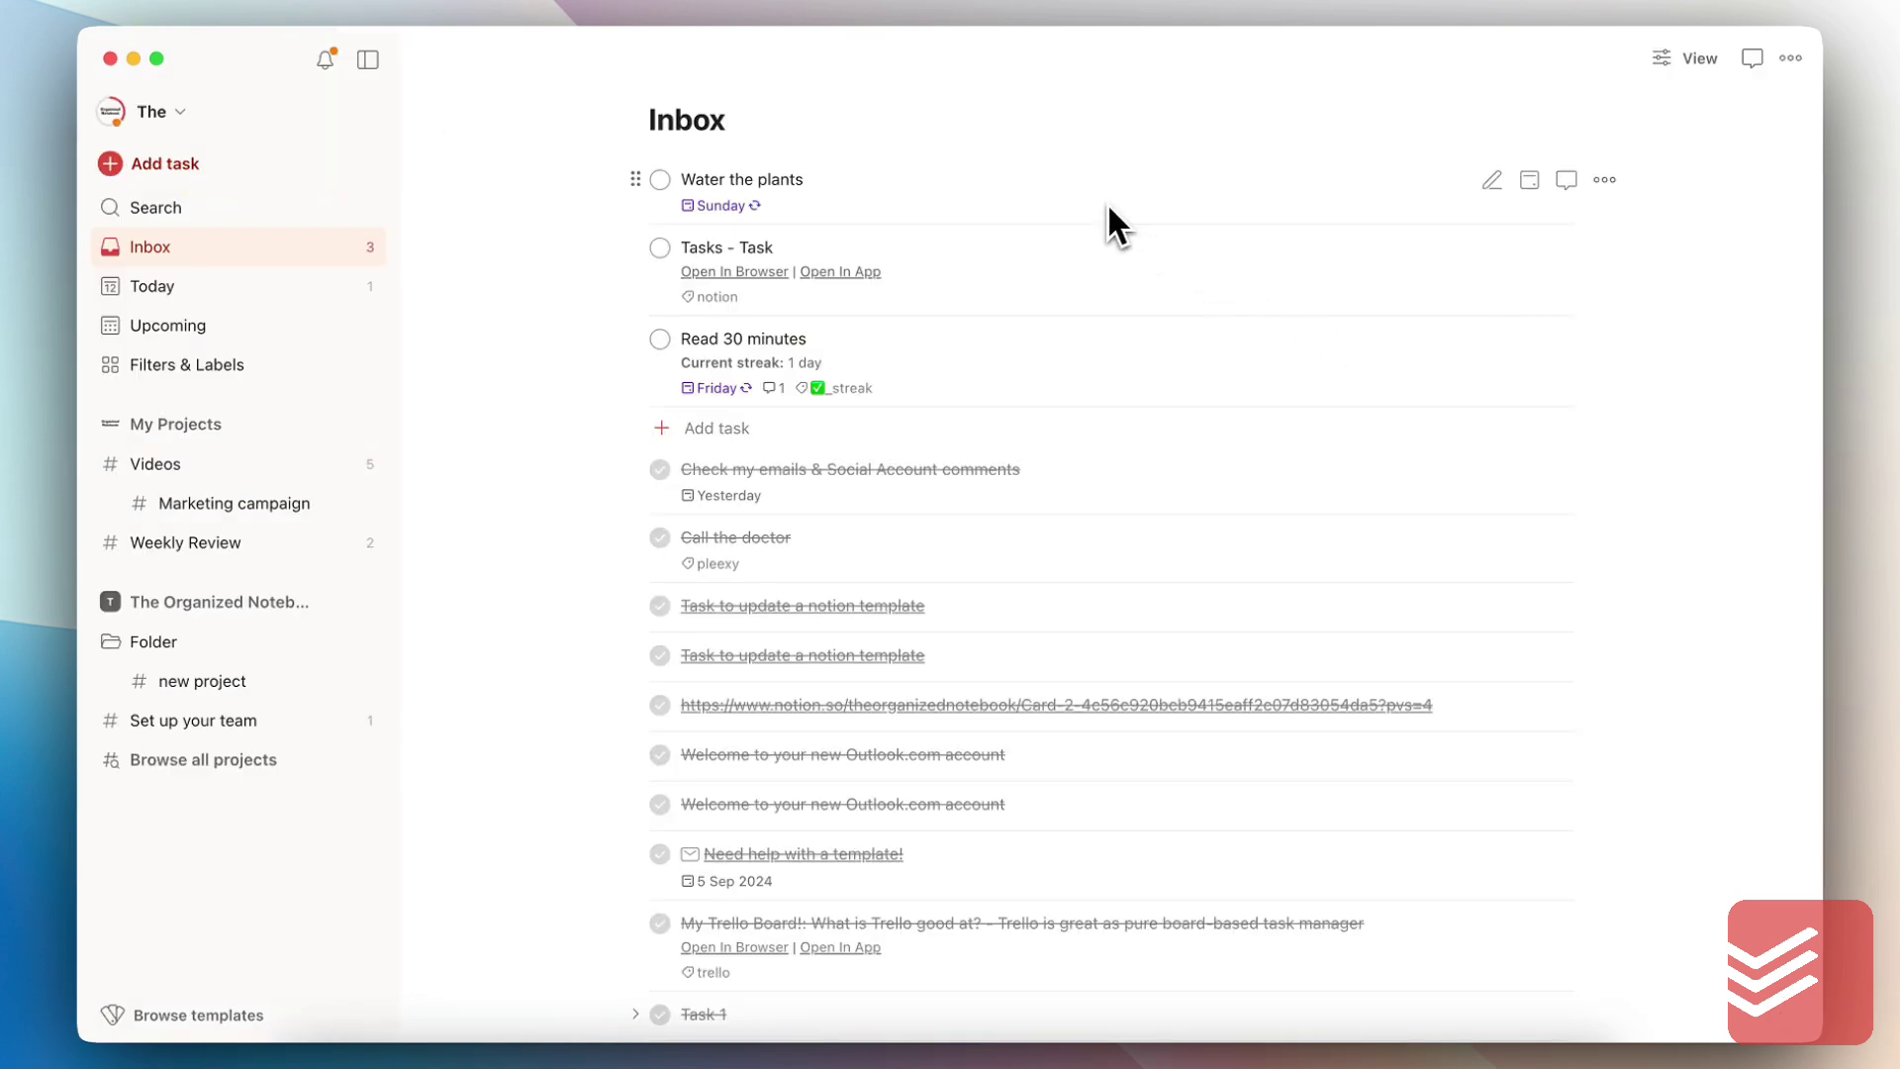
# Add a task named 'Water the garden' to the Todoist Inbox
pyautogui.doubleClick(674, 116)
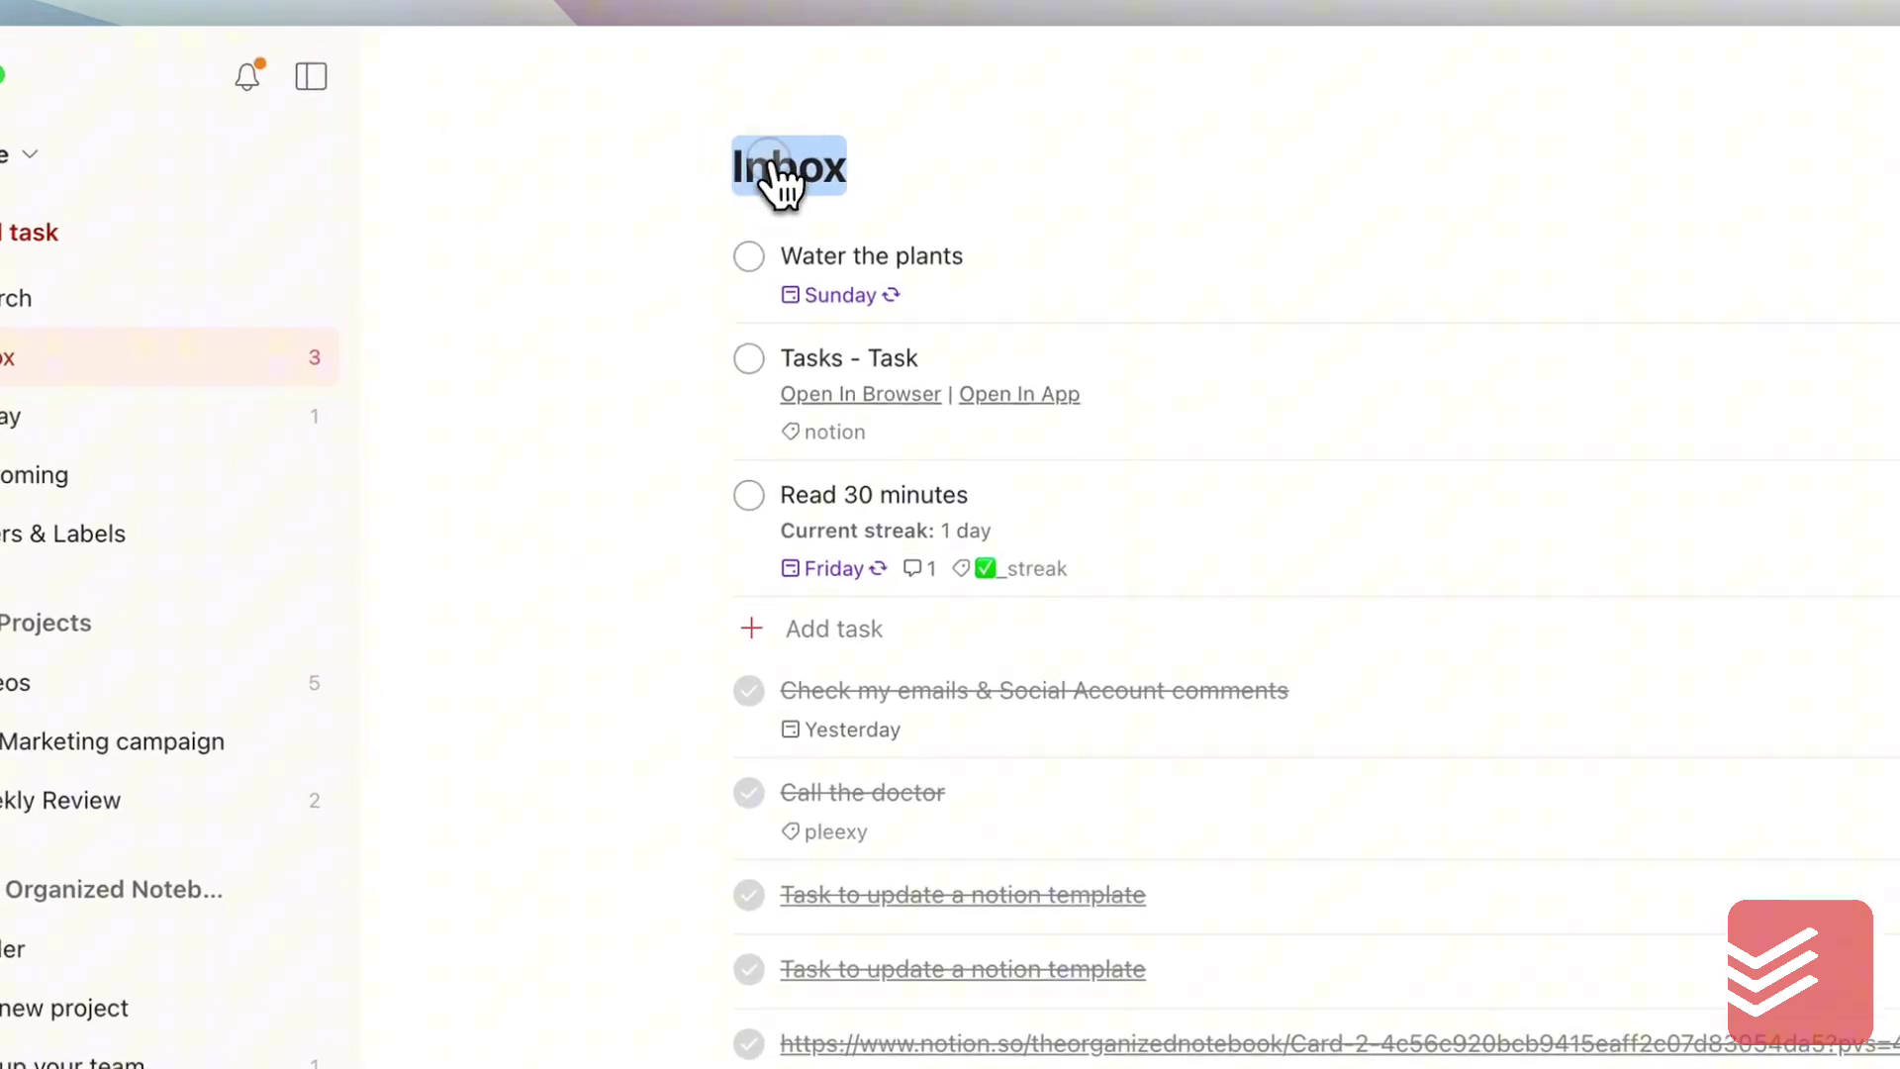
pyautogui.click(915, 169)
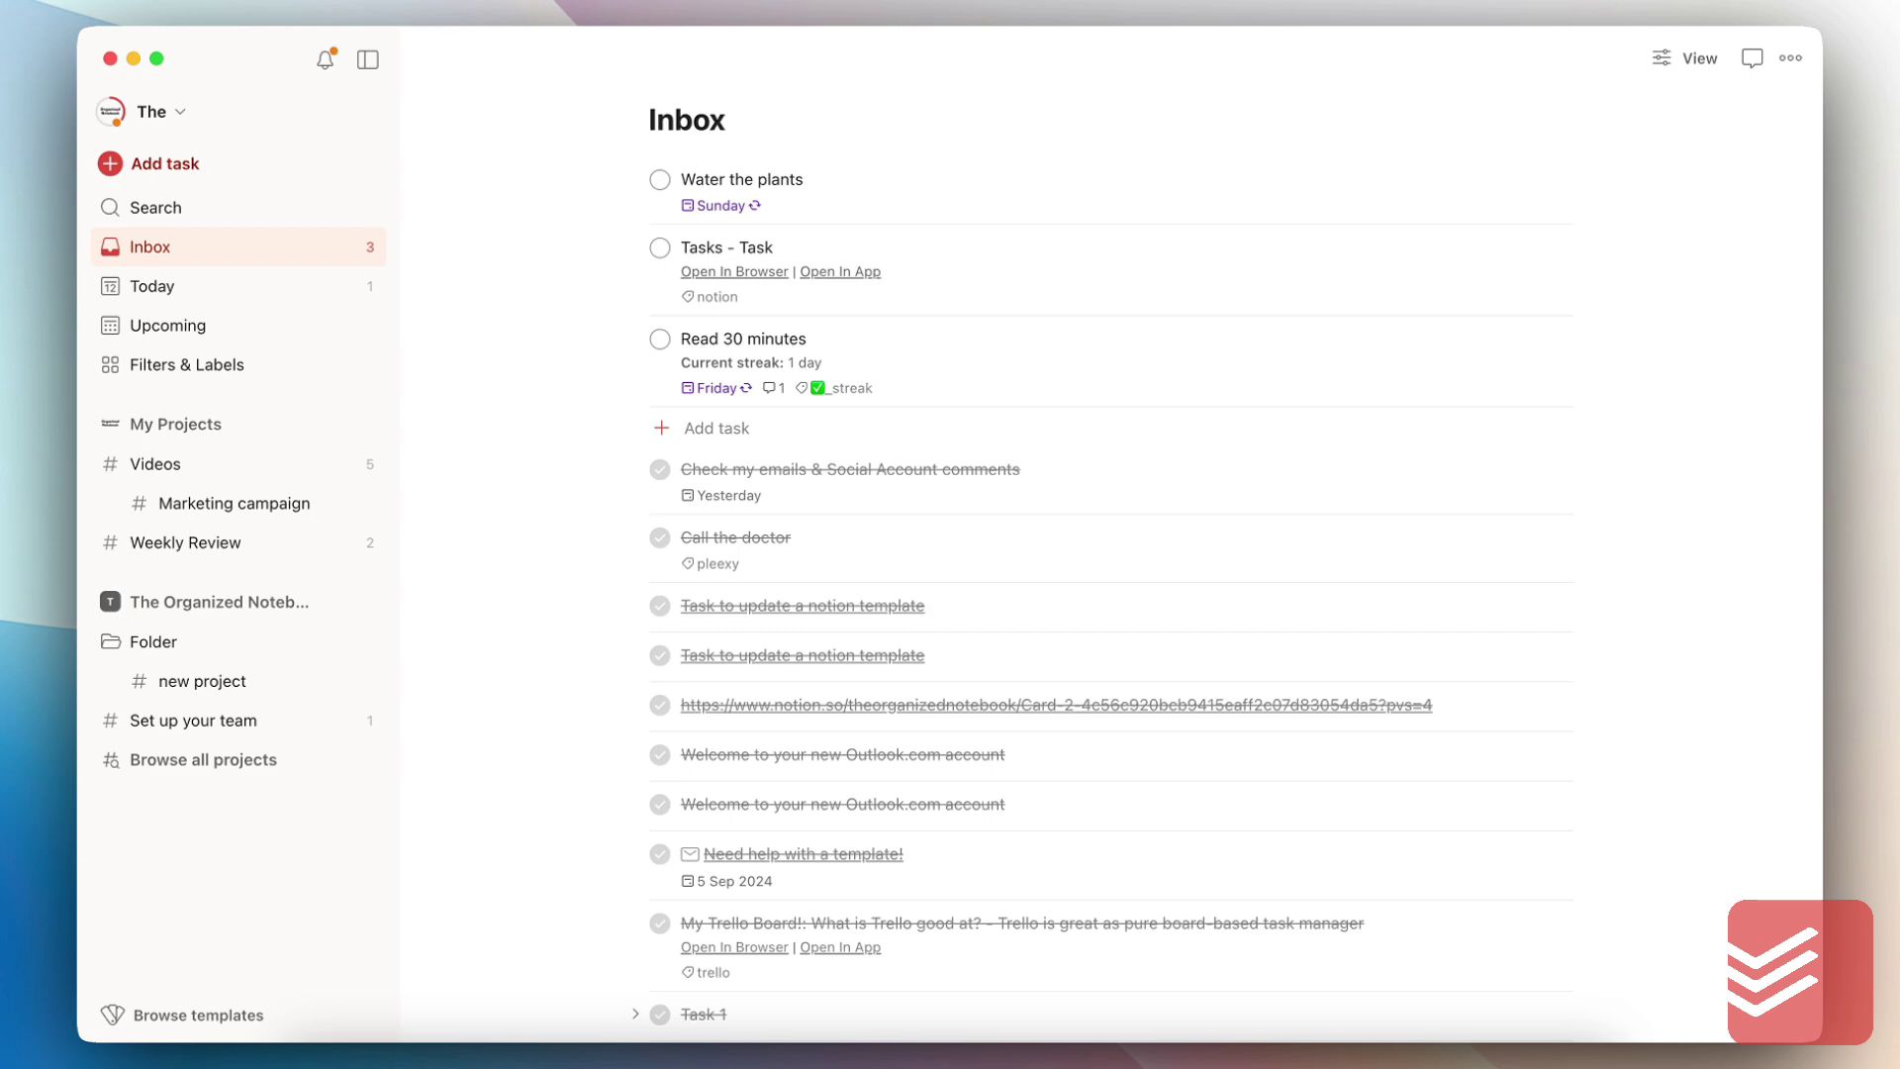
pyautogui.click(230, 172)
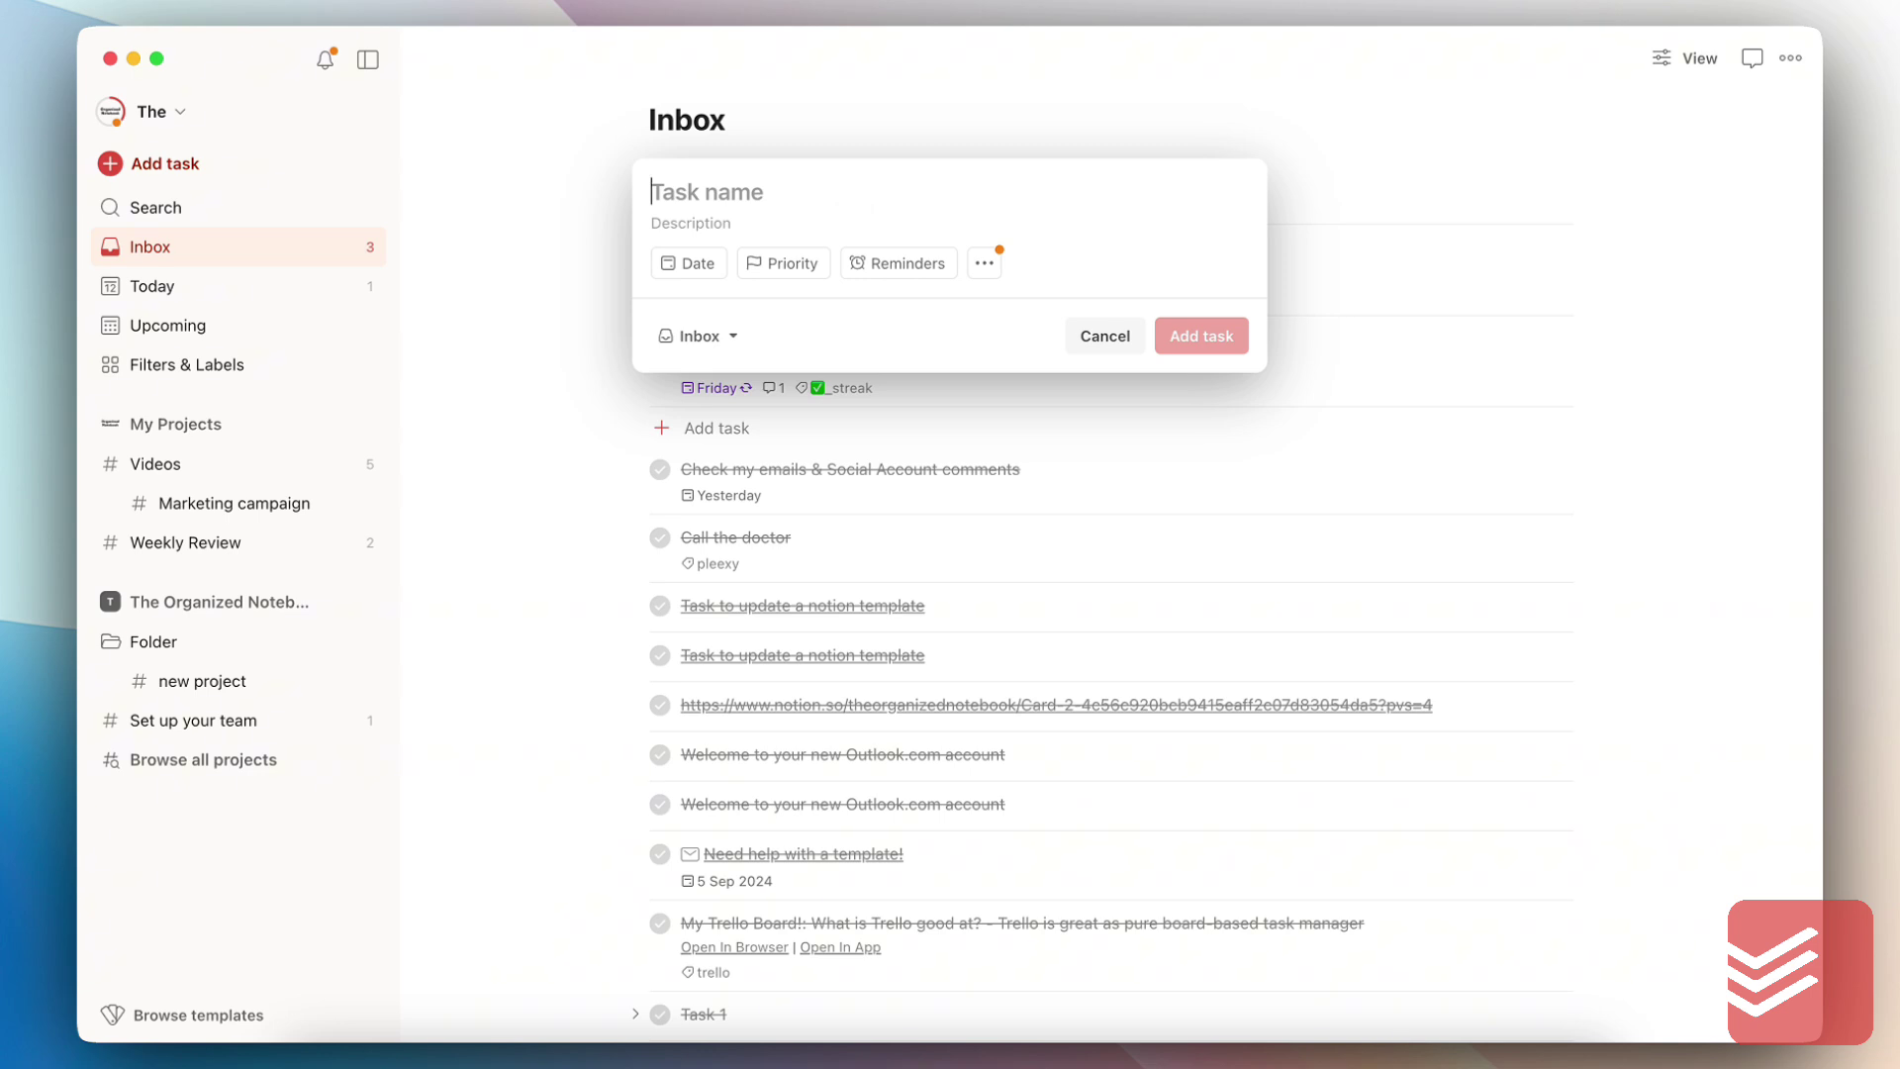
pyautogui.write('Water the garden')
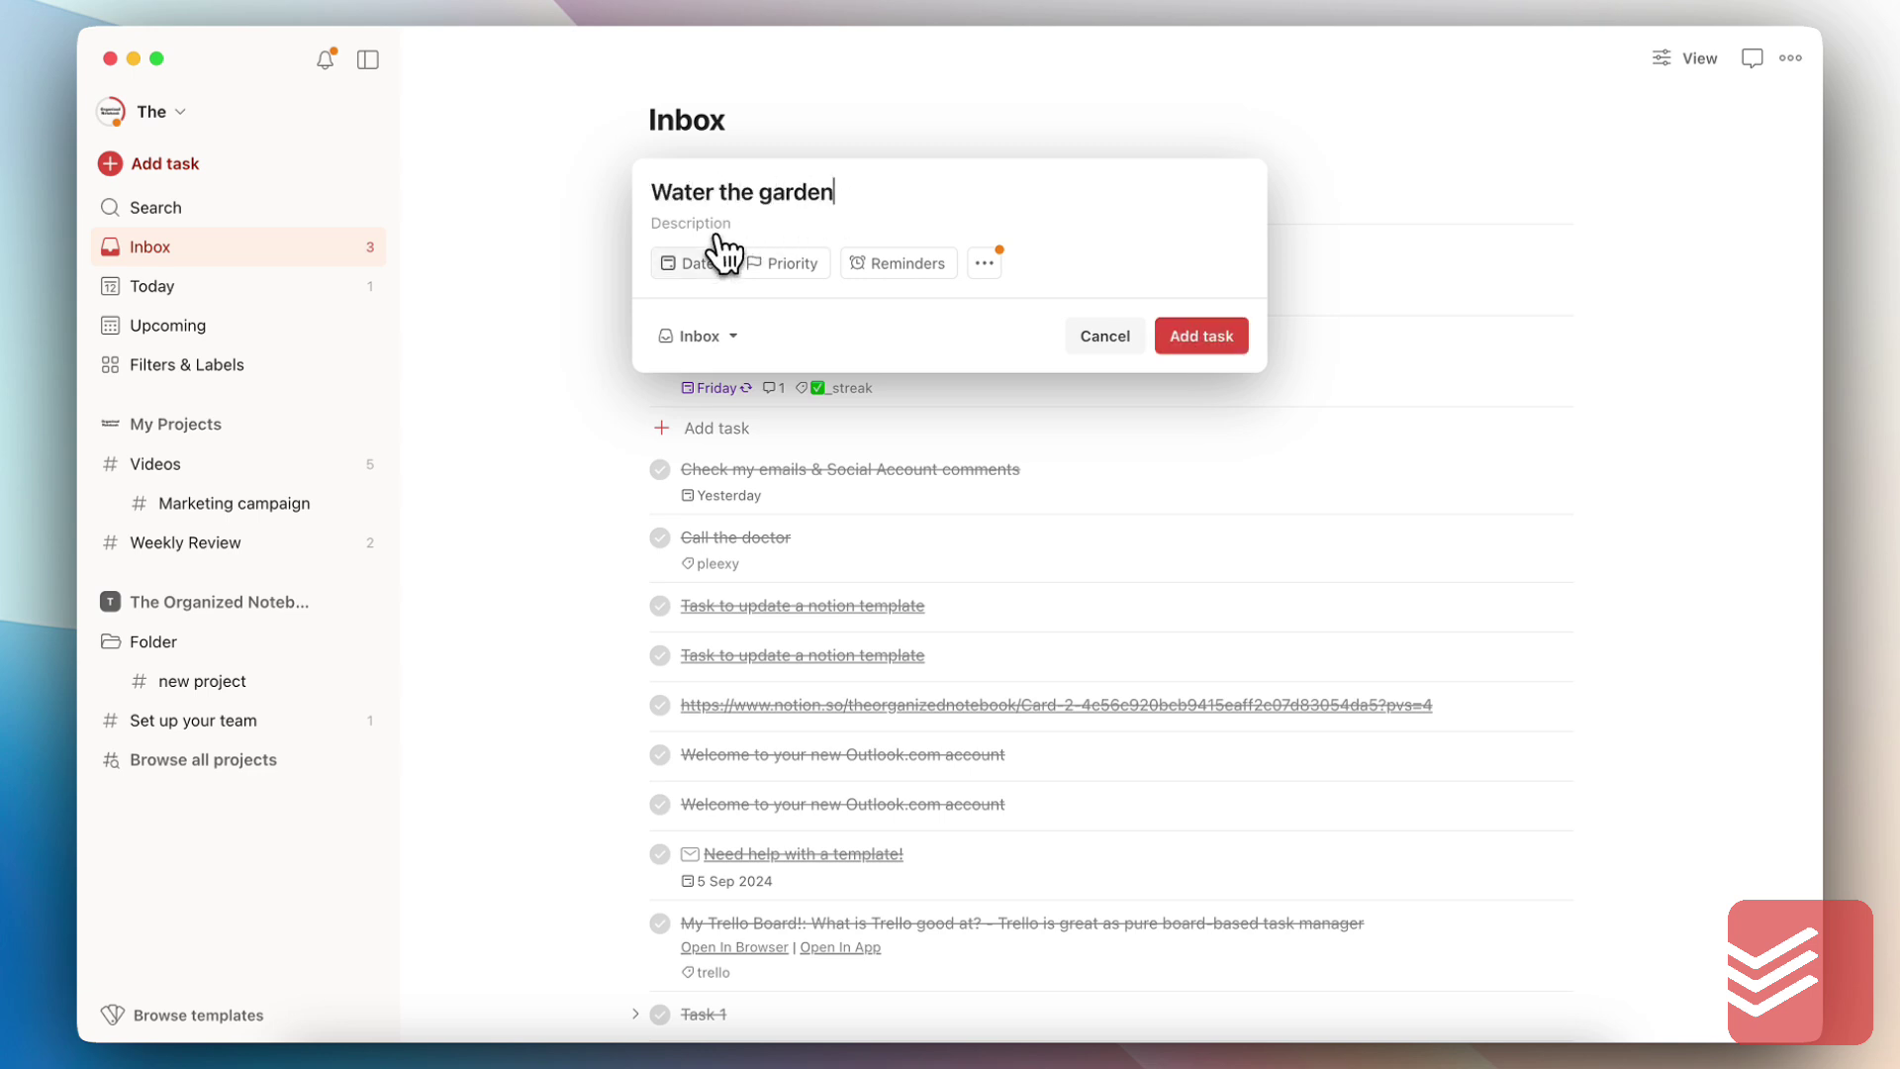
pyautogui.click(987, 273)
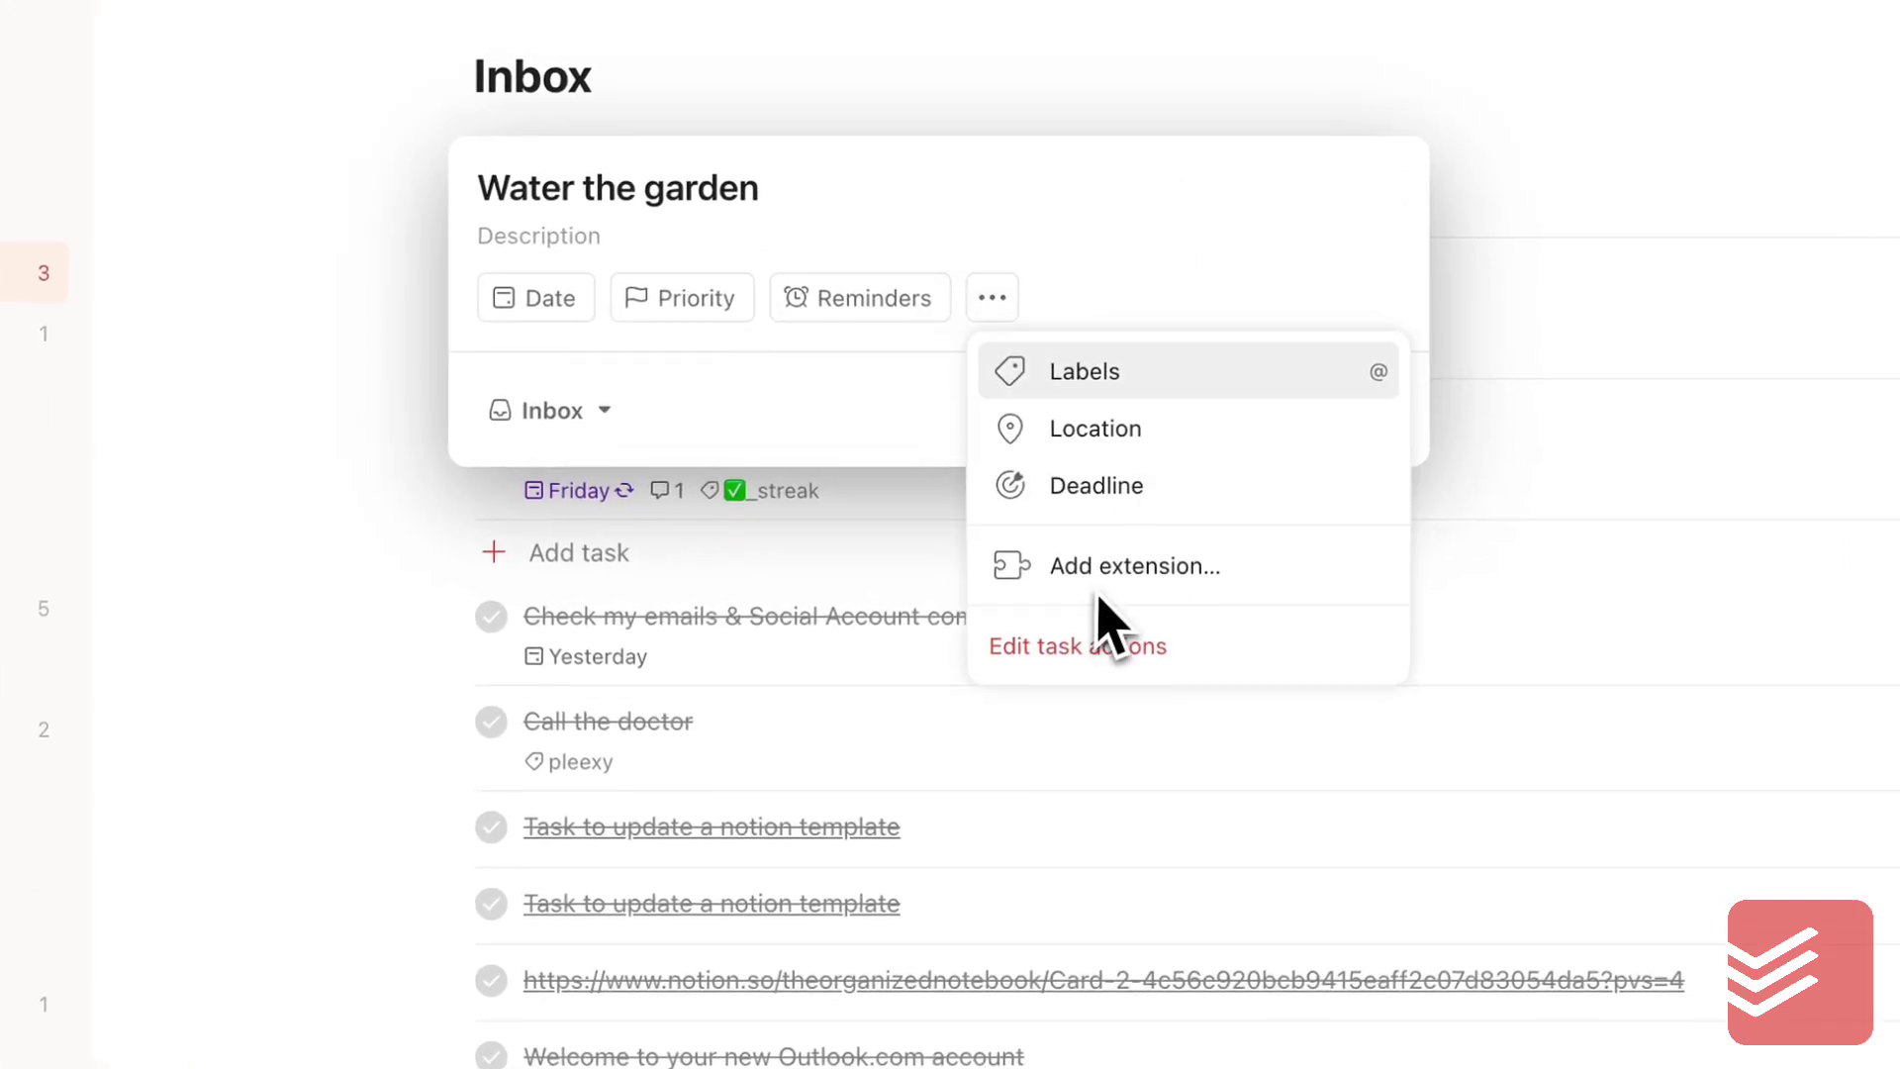
pyautogui.click(1100, 255)
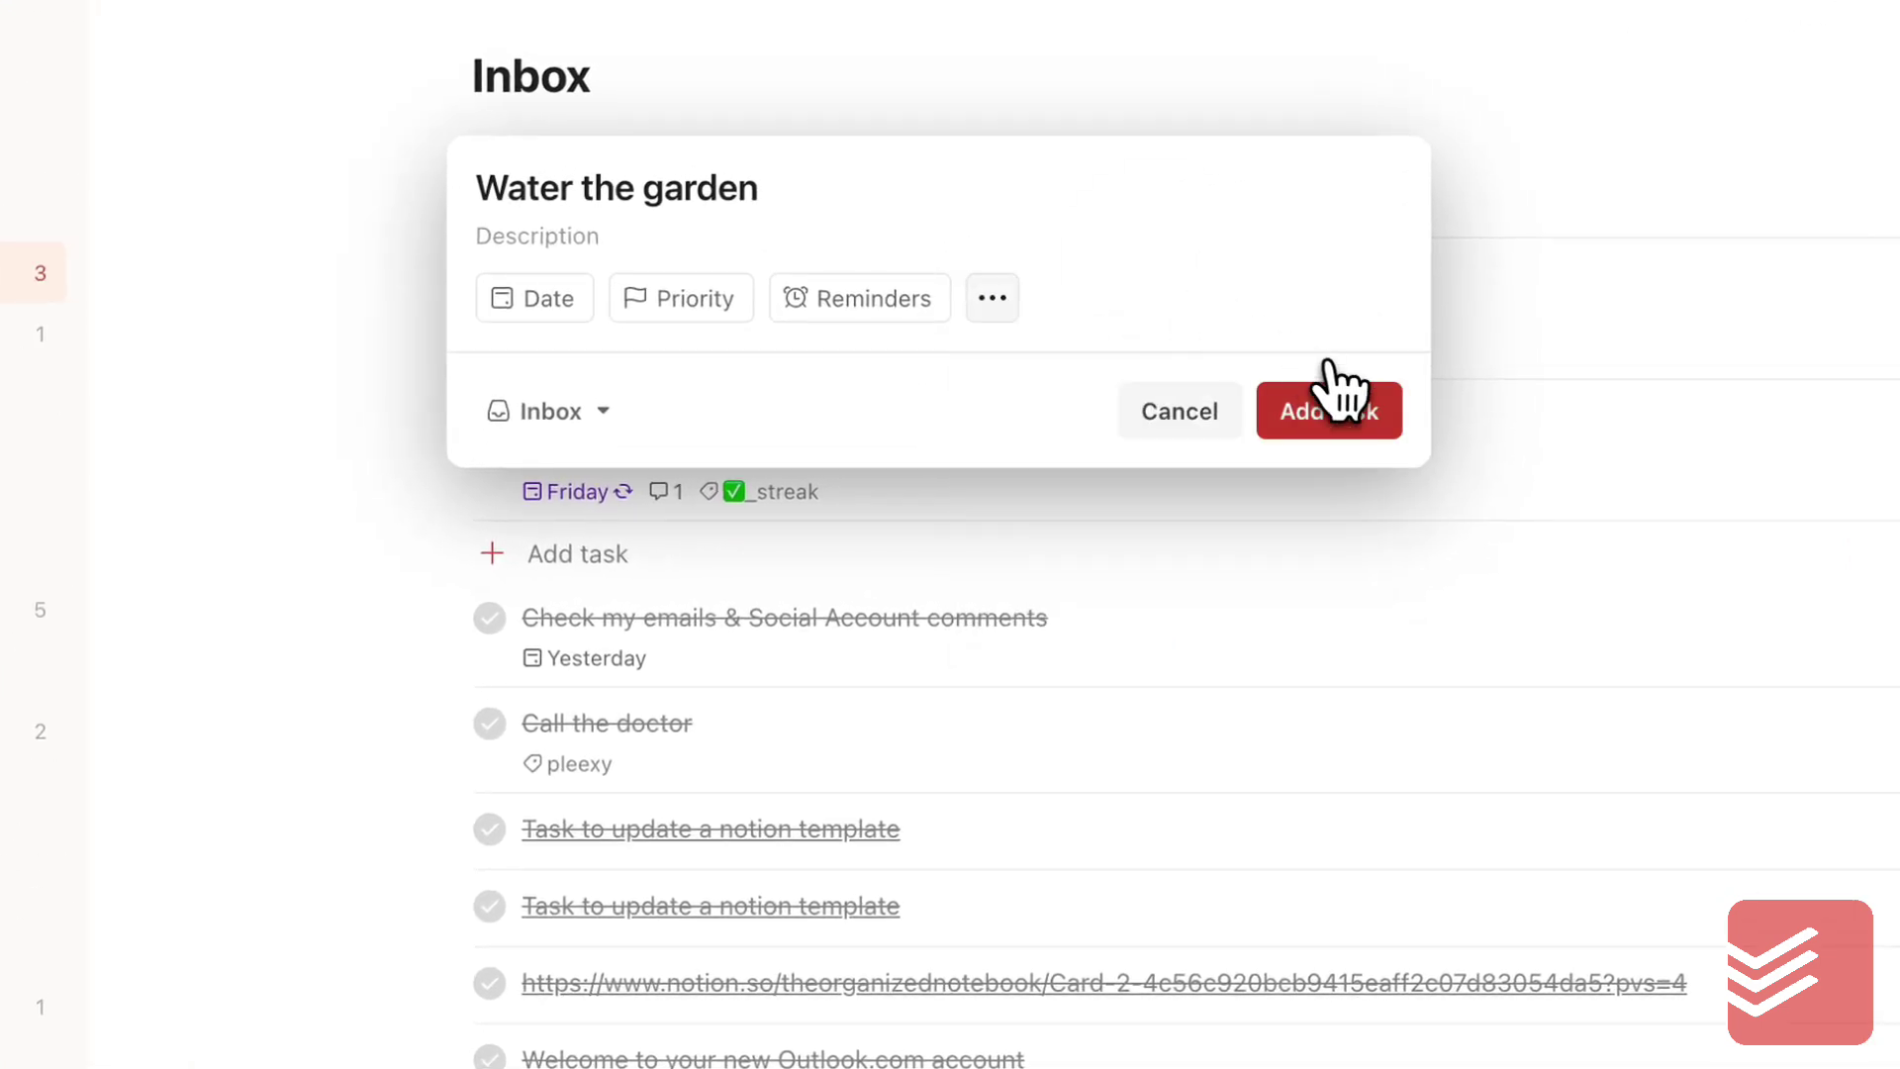
pyautogui.click(1331, 401)
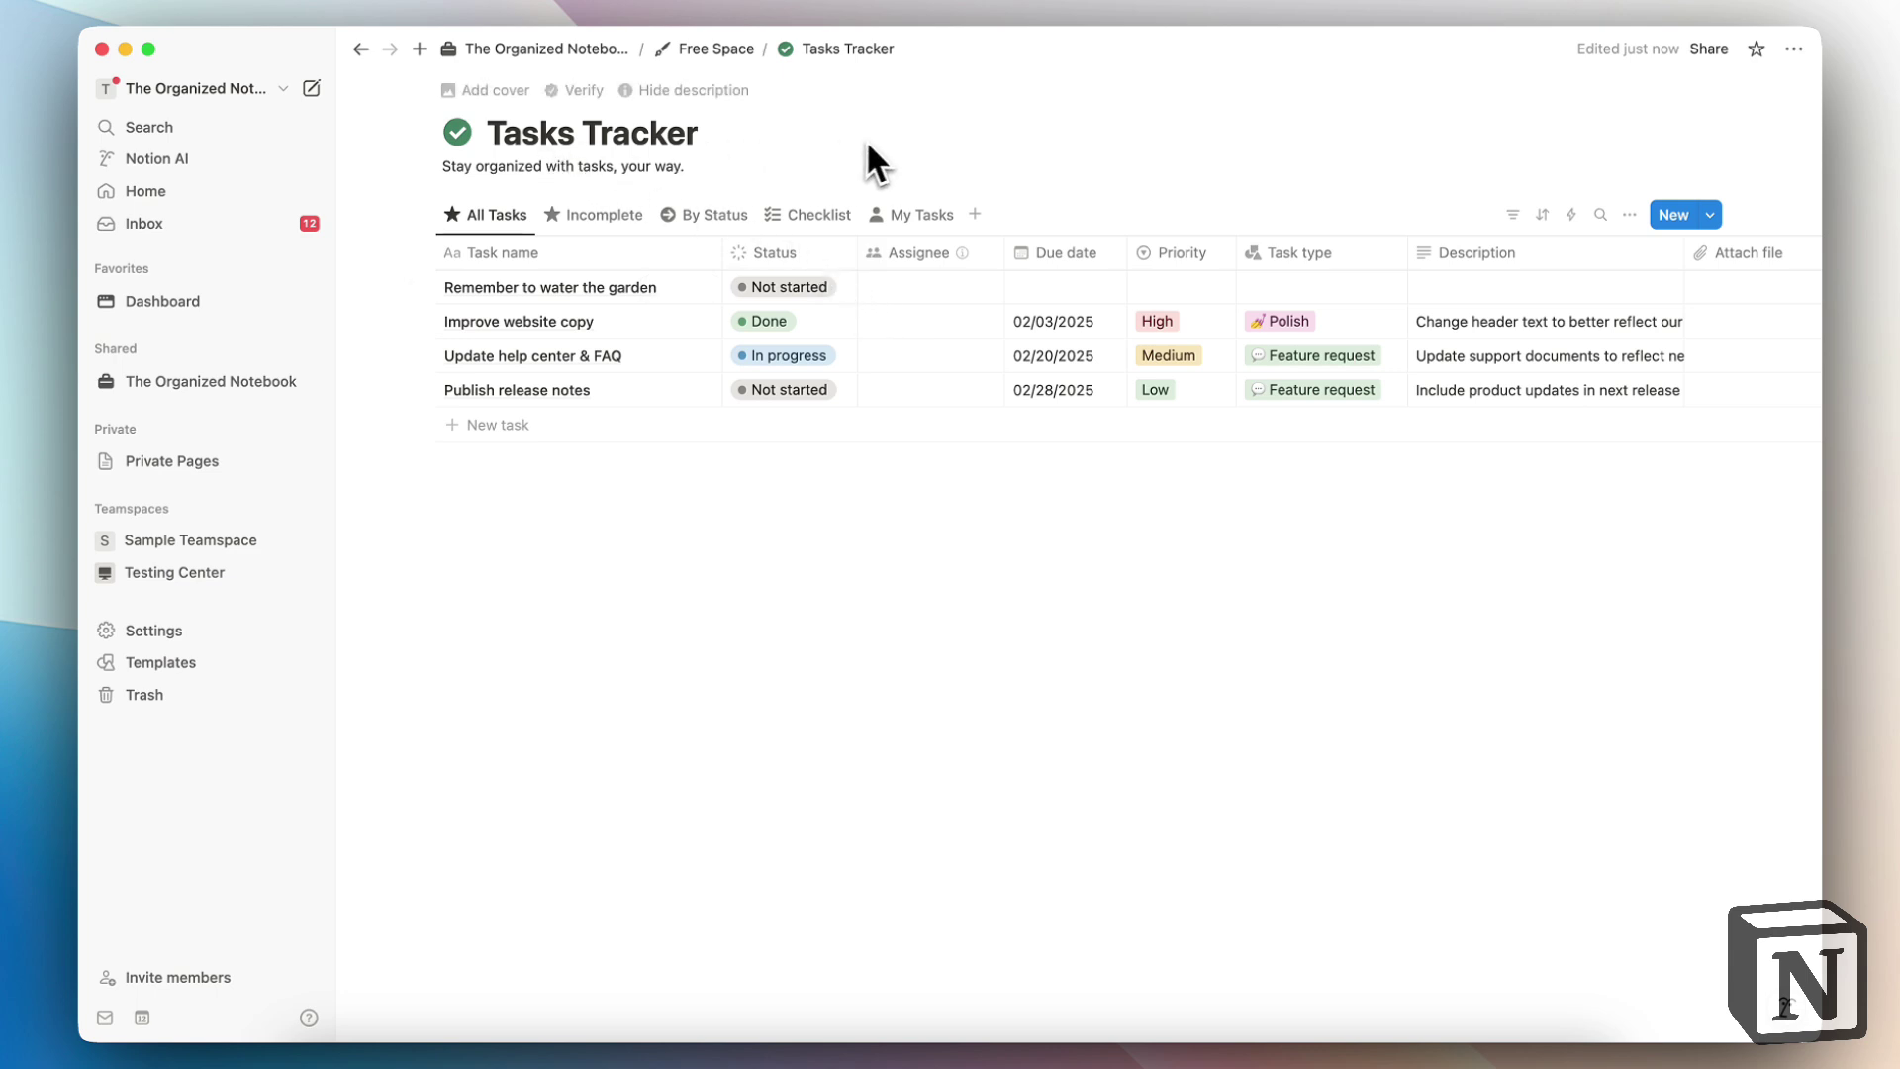
# Cycle the Tasks Tracker layout through Board, Timeline, Calendar, List, Gallery, Chart, then back to Table
pyautogui.click(1631, 215)
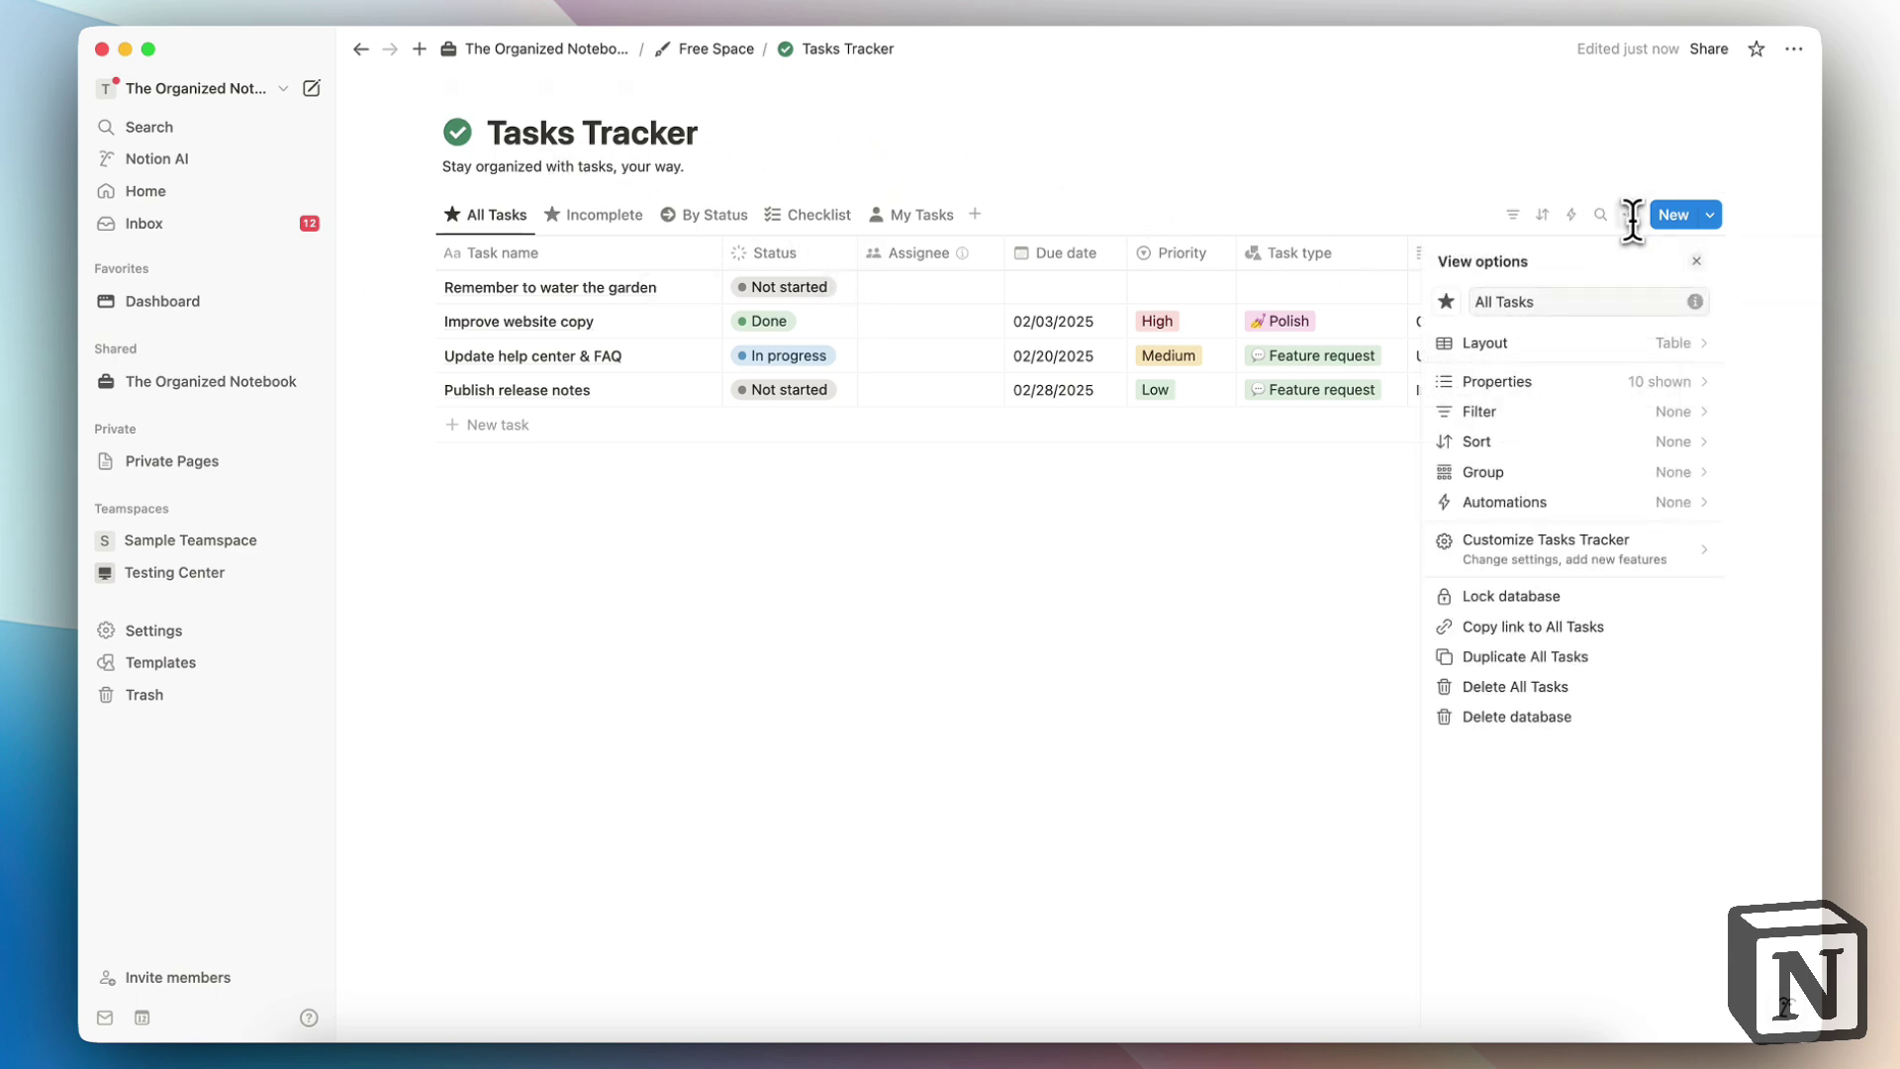
pyautogui.click(1625, 340)
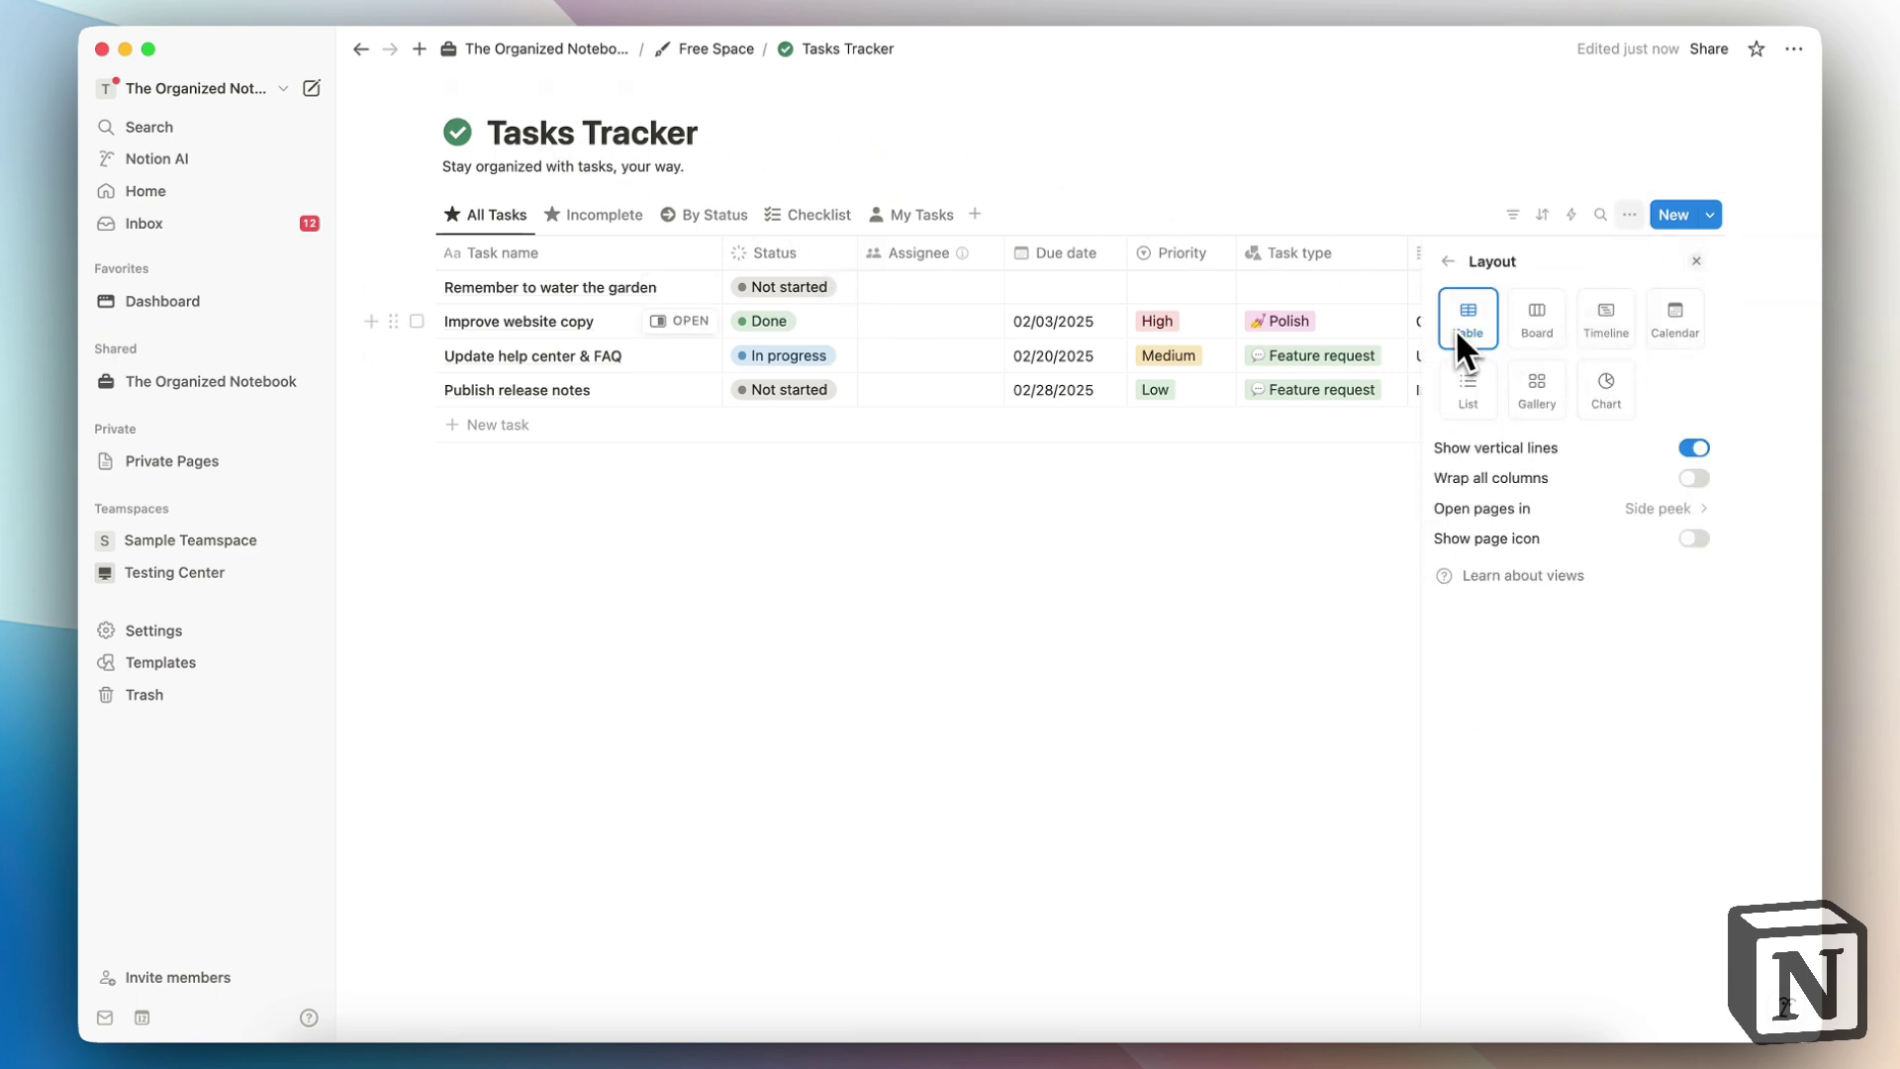
pyautogui.click(1535, 326)
pyautogui.click(1601, 332)
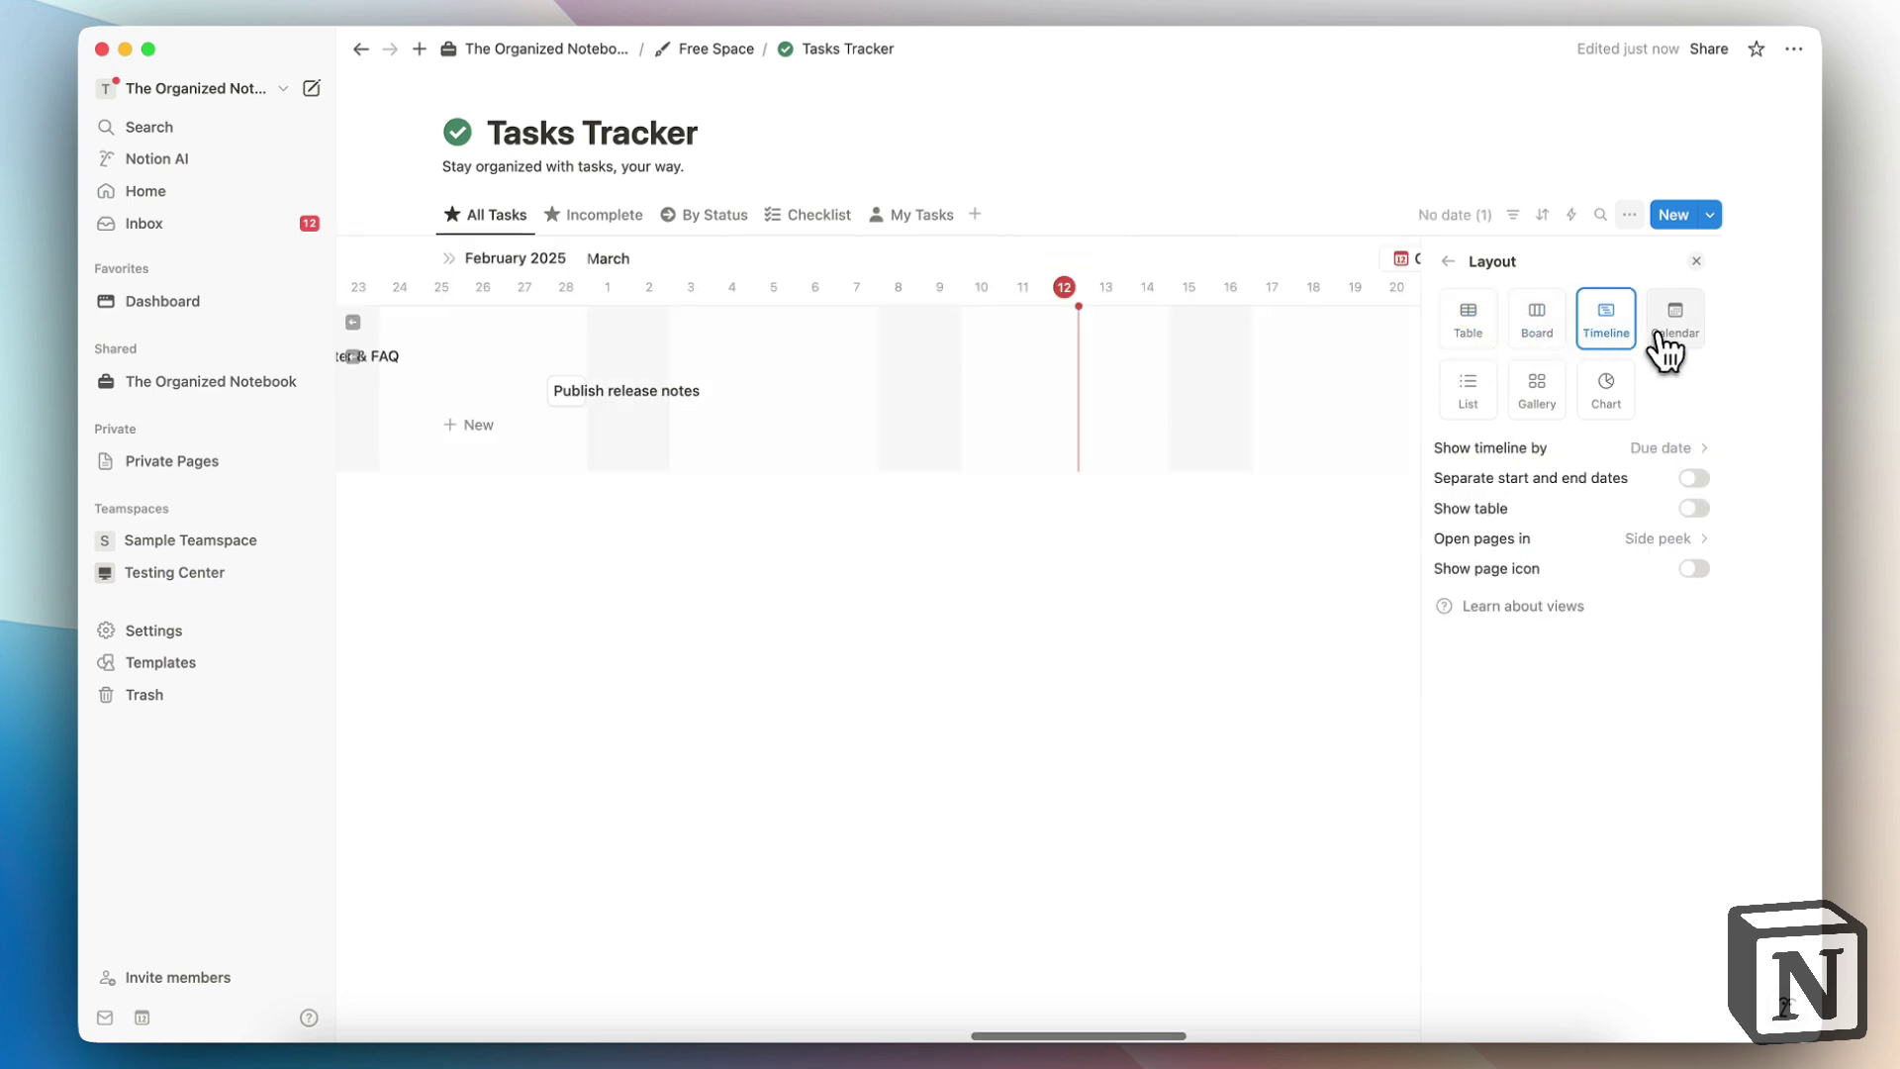
pyautogui.click(1672, 342)
pyautogui.click(1479, 401)
pyautogui.click(1539, 411)
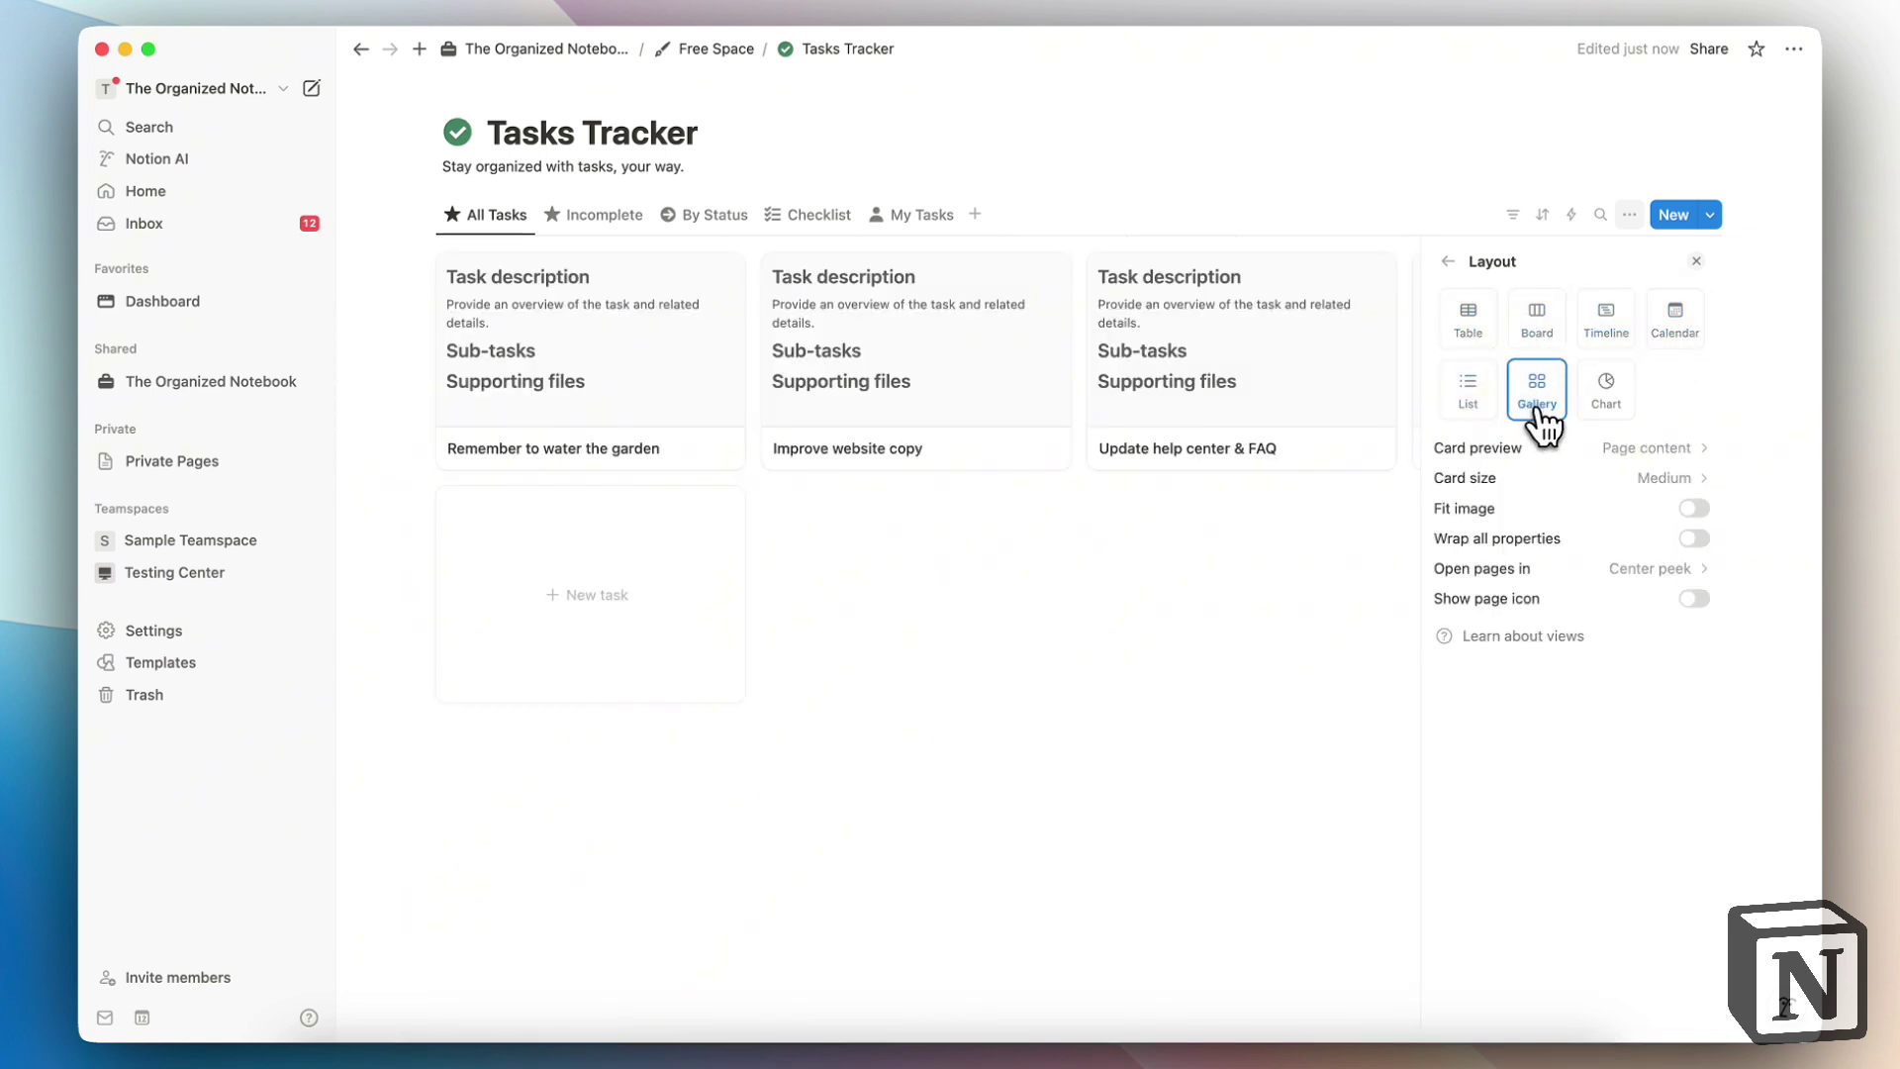
pyautogui.click(1598, 401)
pyautogui.click(1465, 326)
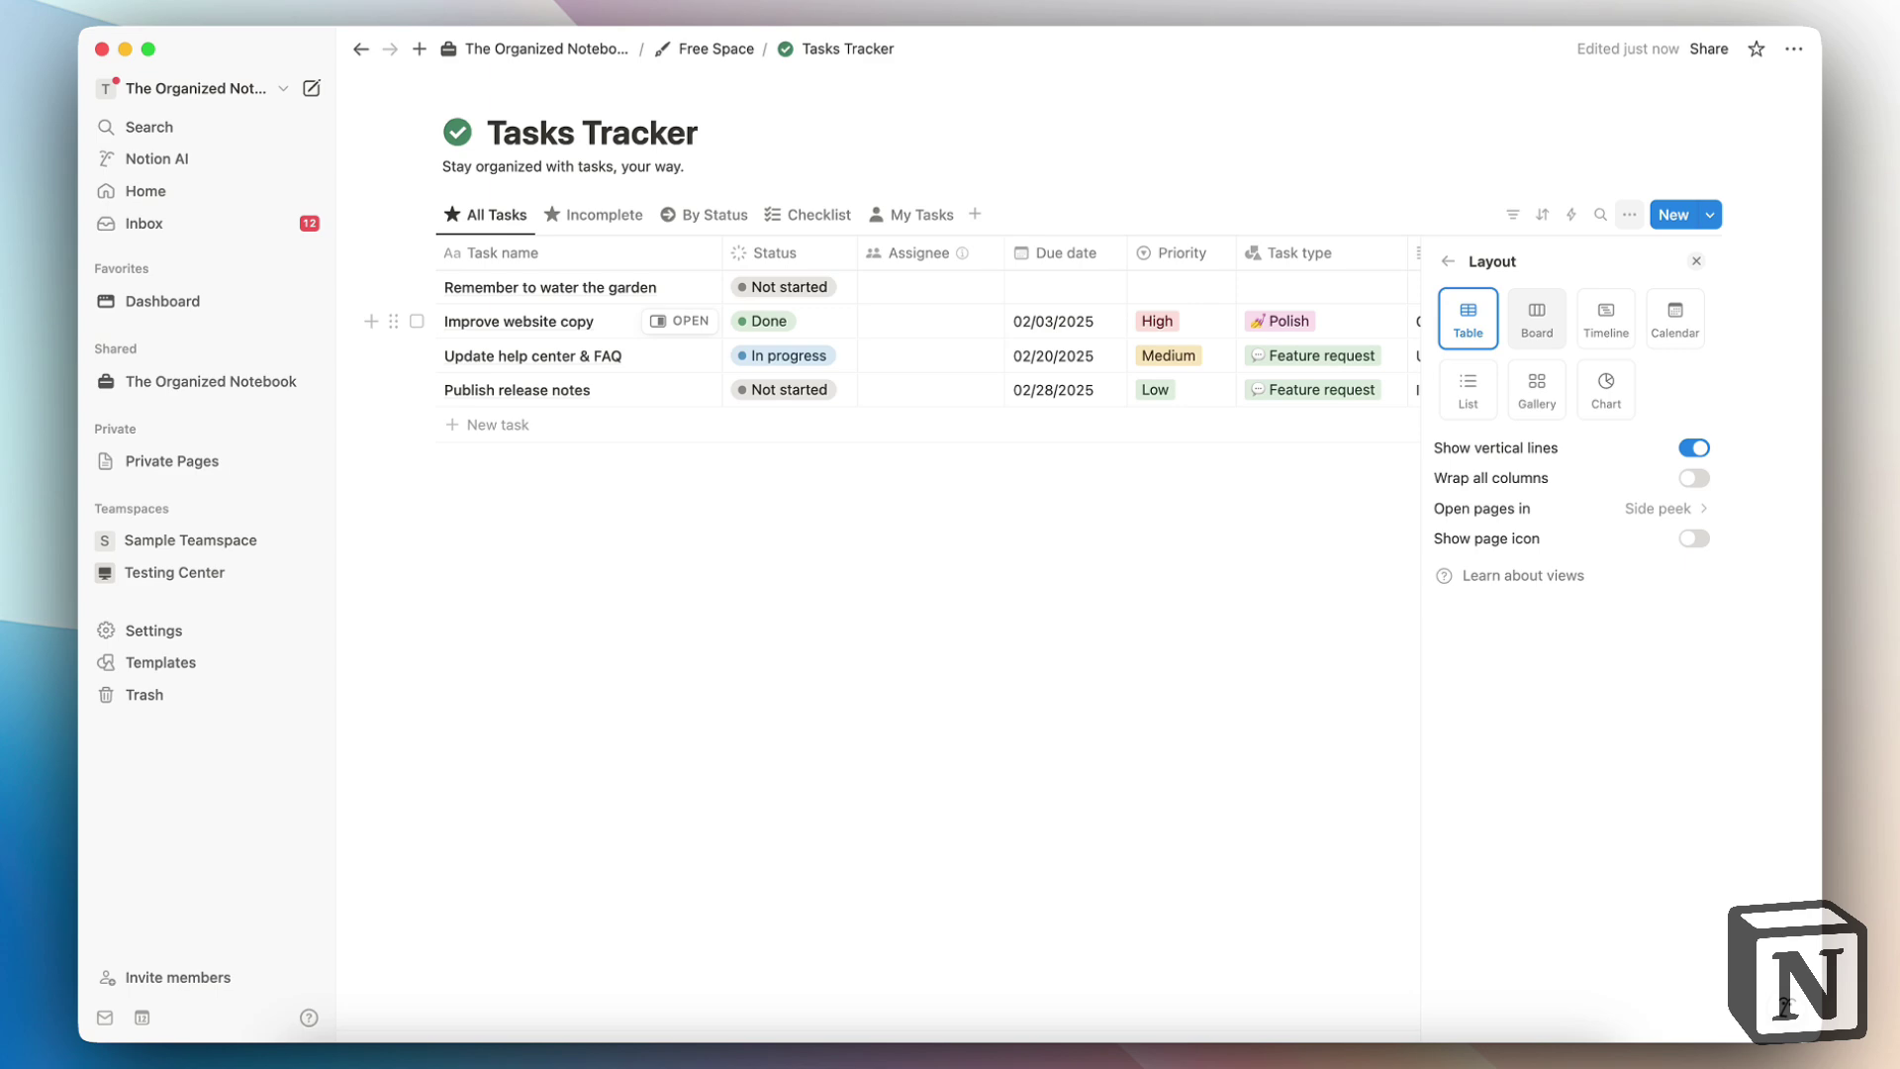
# Try dragging the Status column left, put it back, and close the layout settings
pyautogui.moveTo(845, 260); pyautogui.dragTo(594, 262)
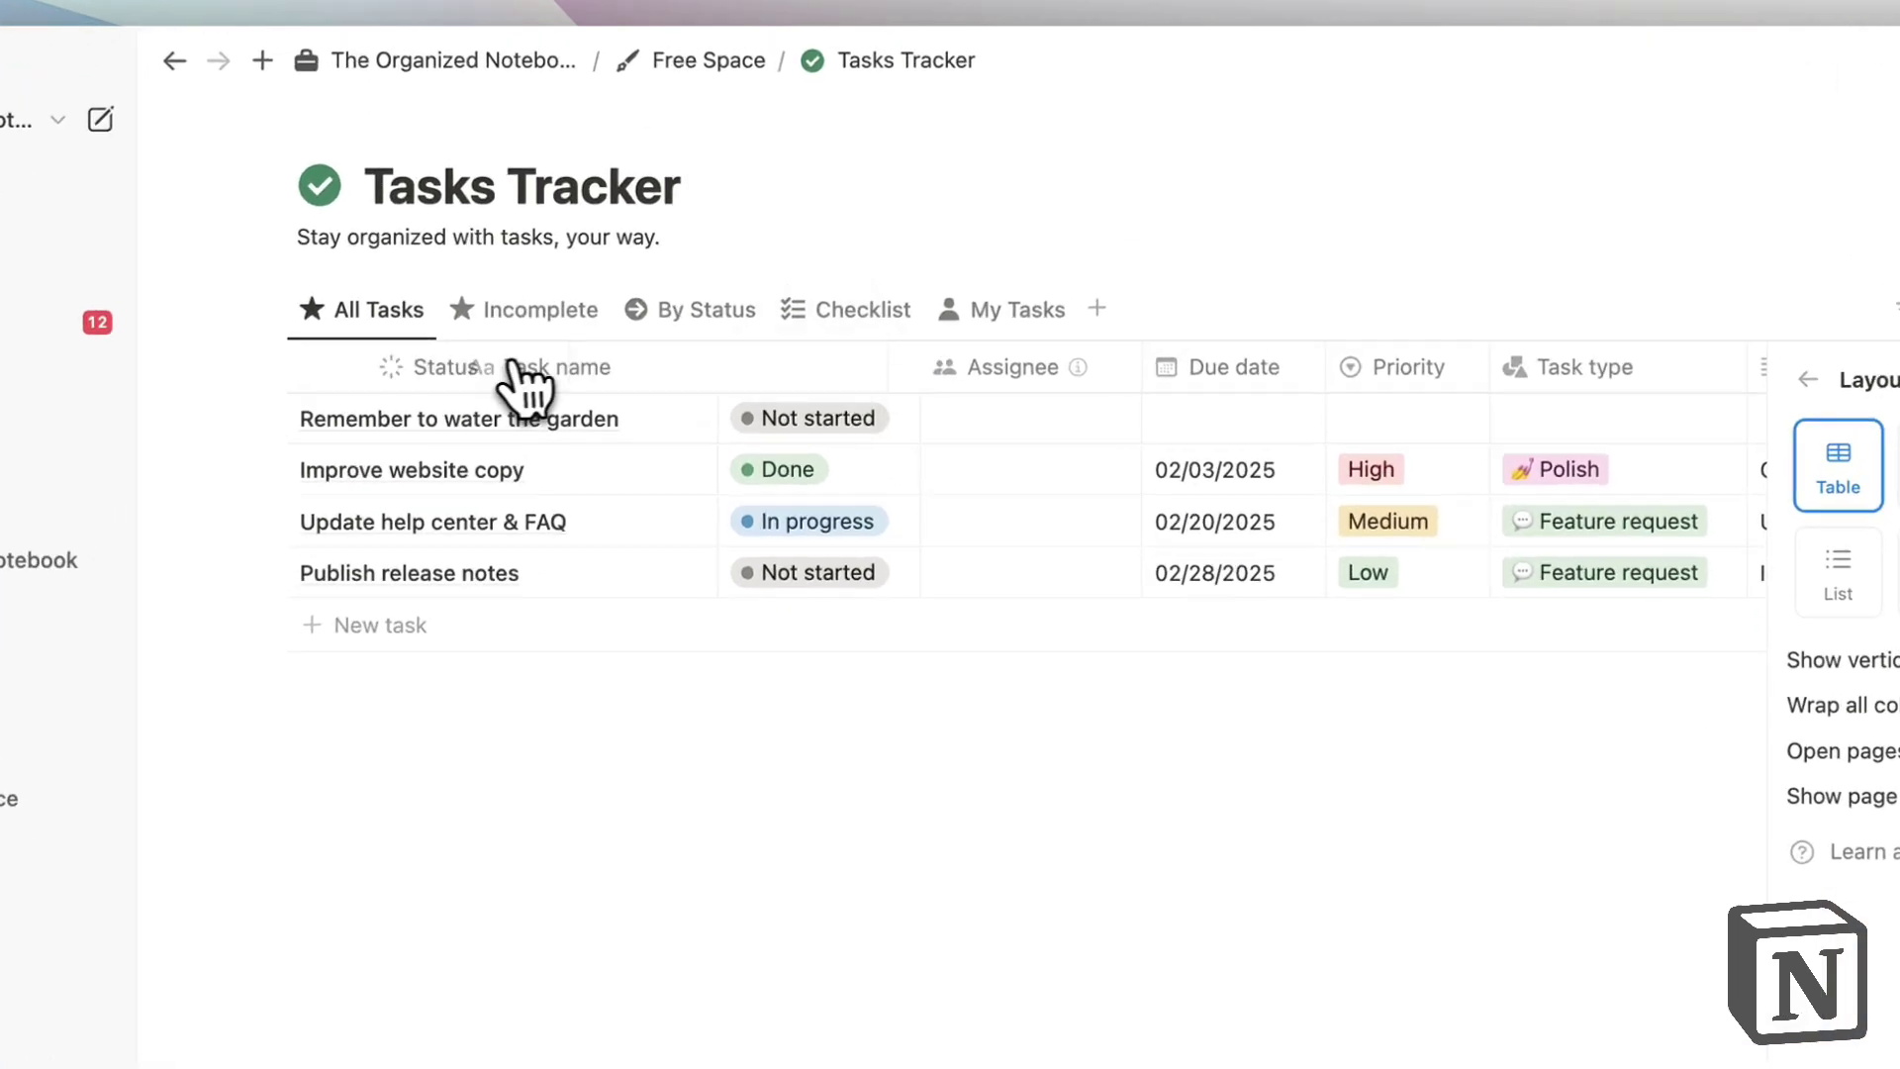
pyautogui.moveTo(526, 386); pyautogui.dragTo(870, 402)
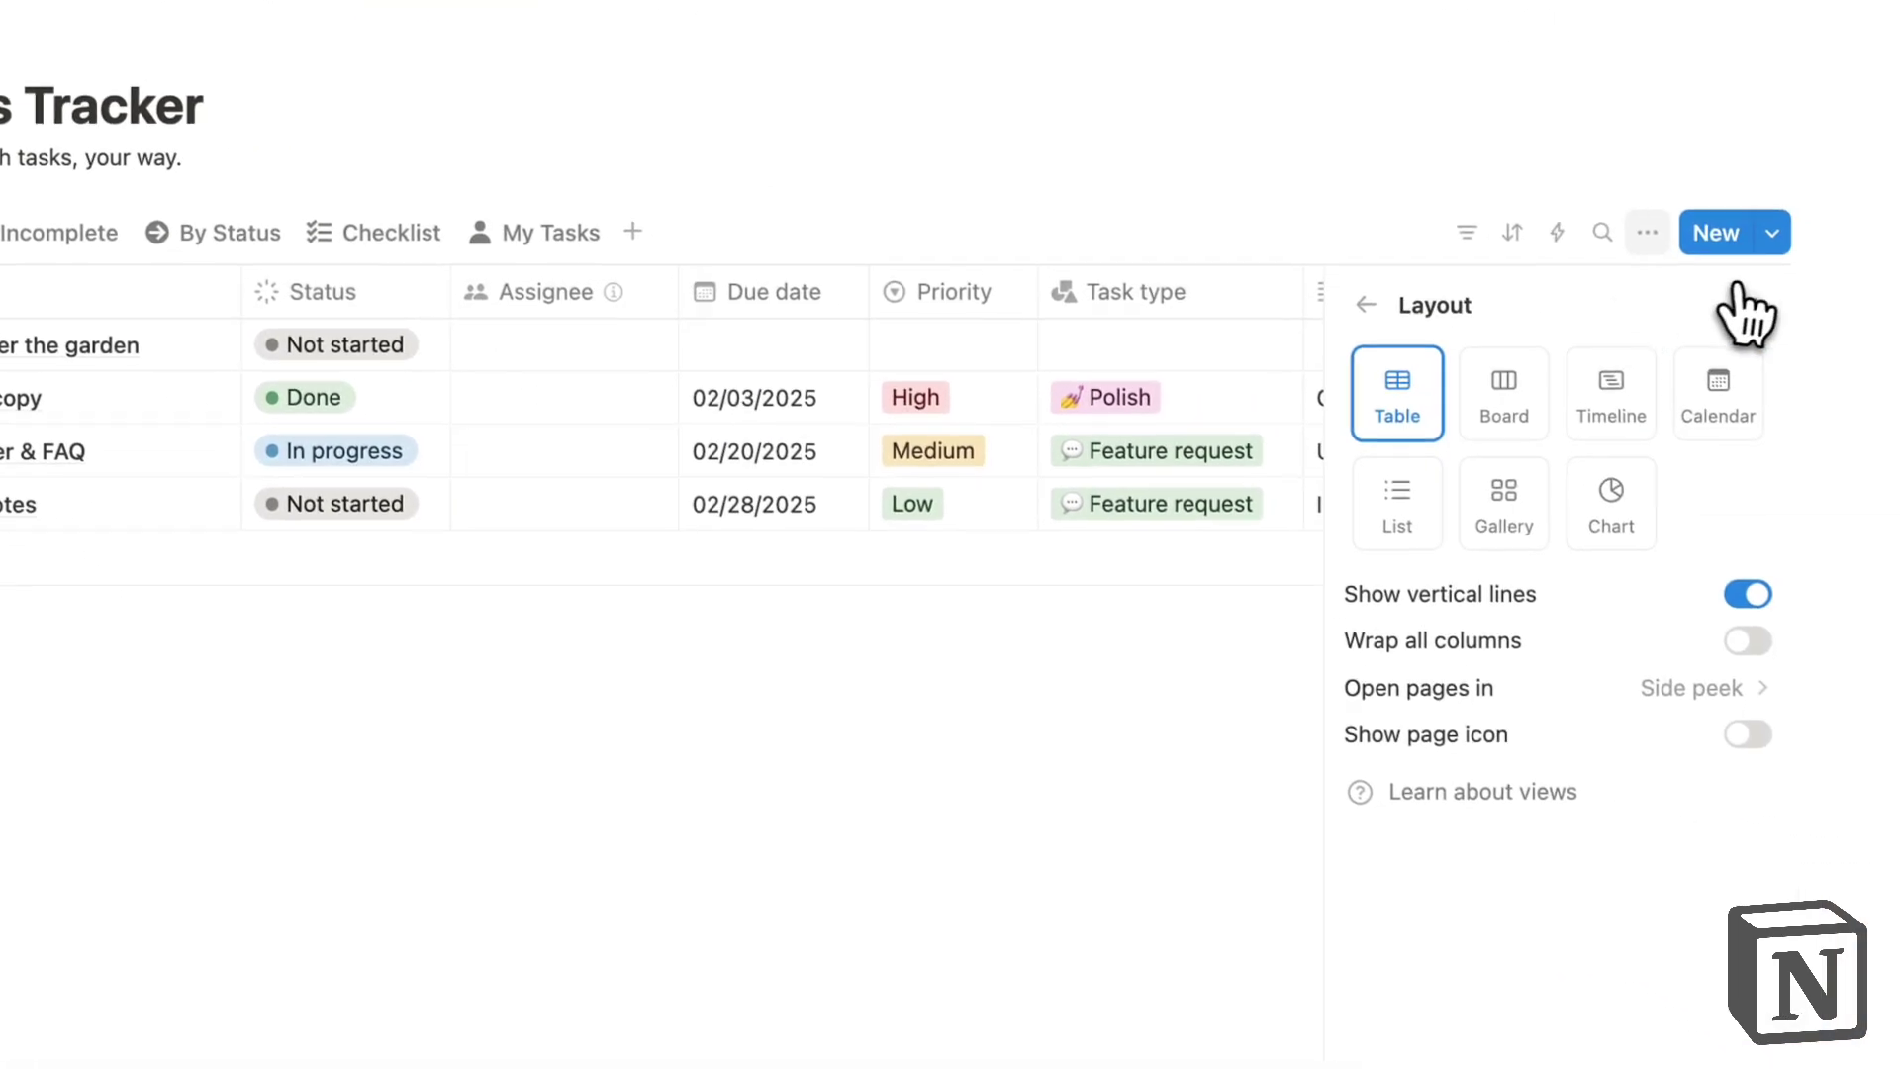
pyautogui.click(1762, 301)
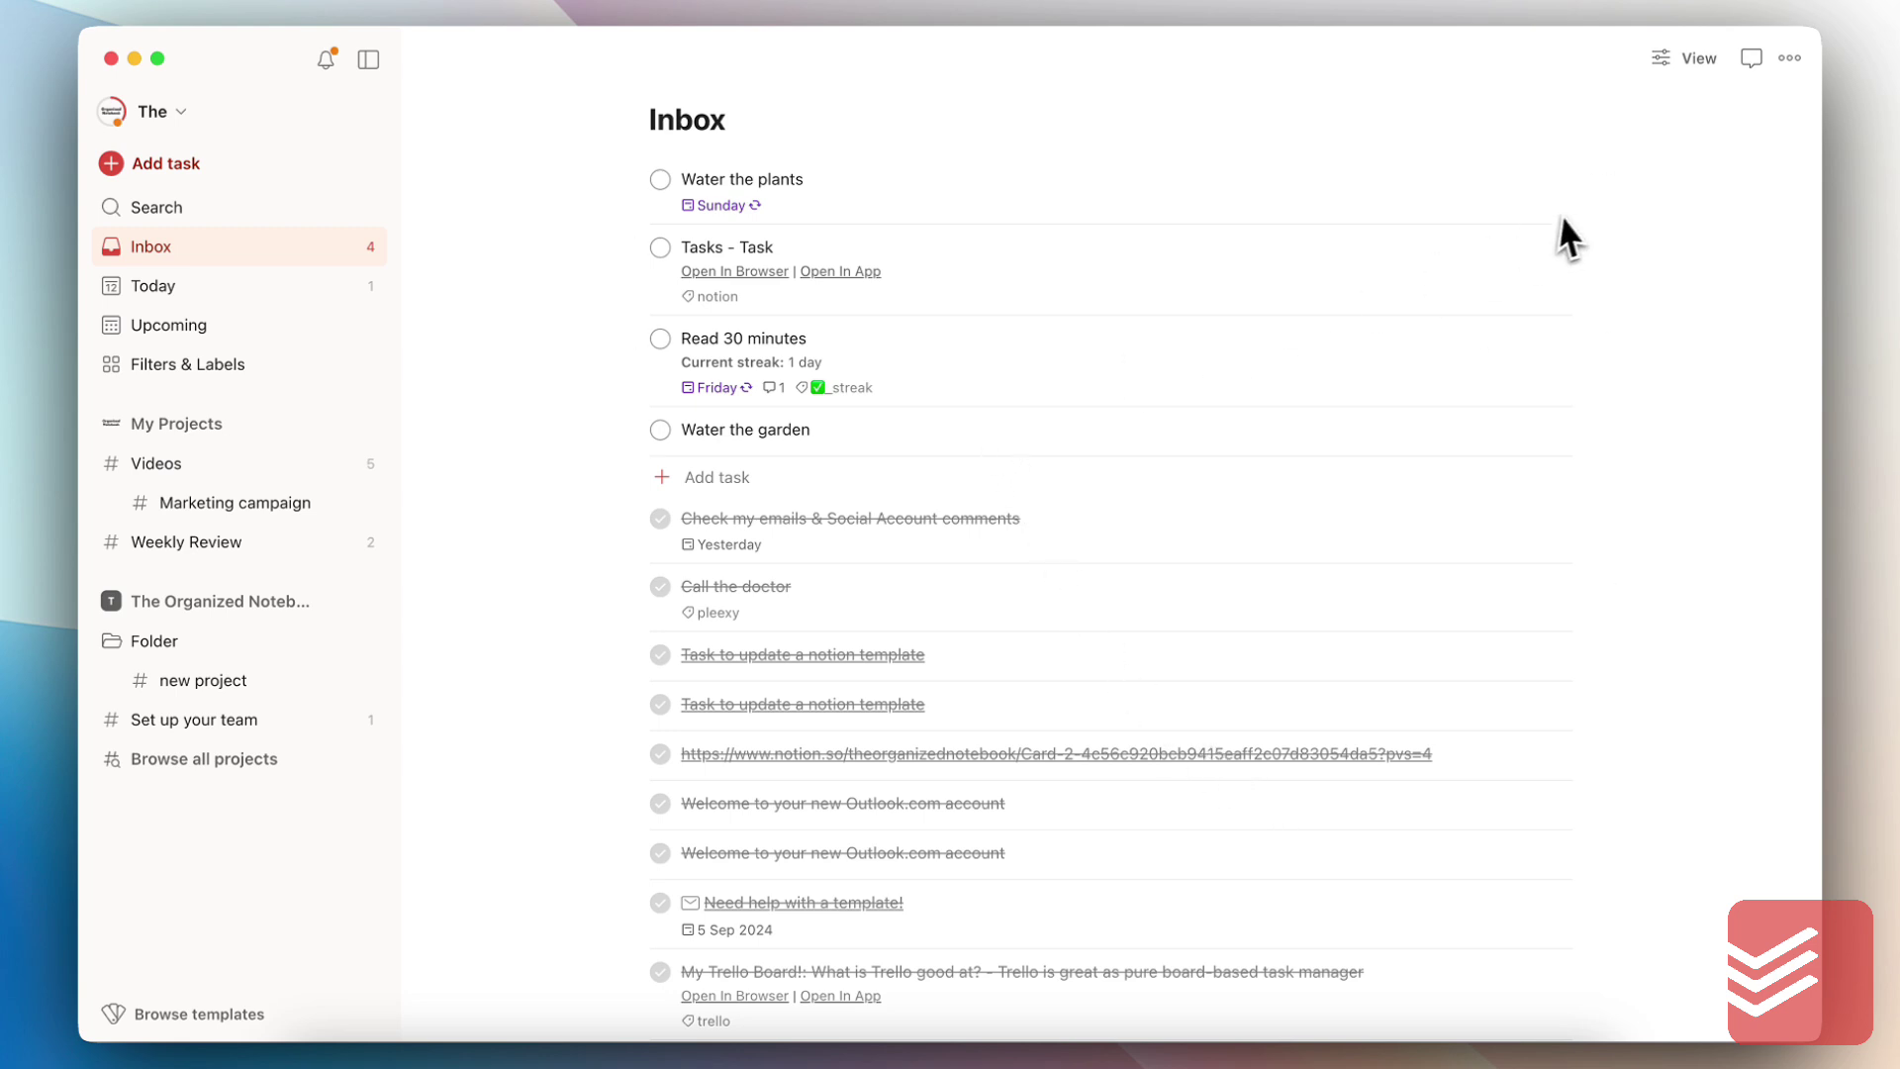
pyautogui.click(1698, 59)
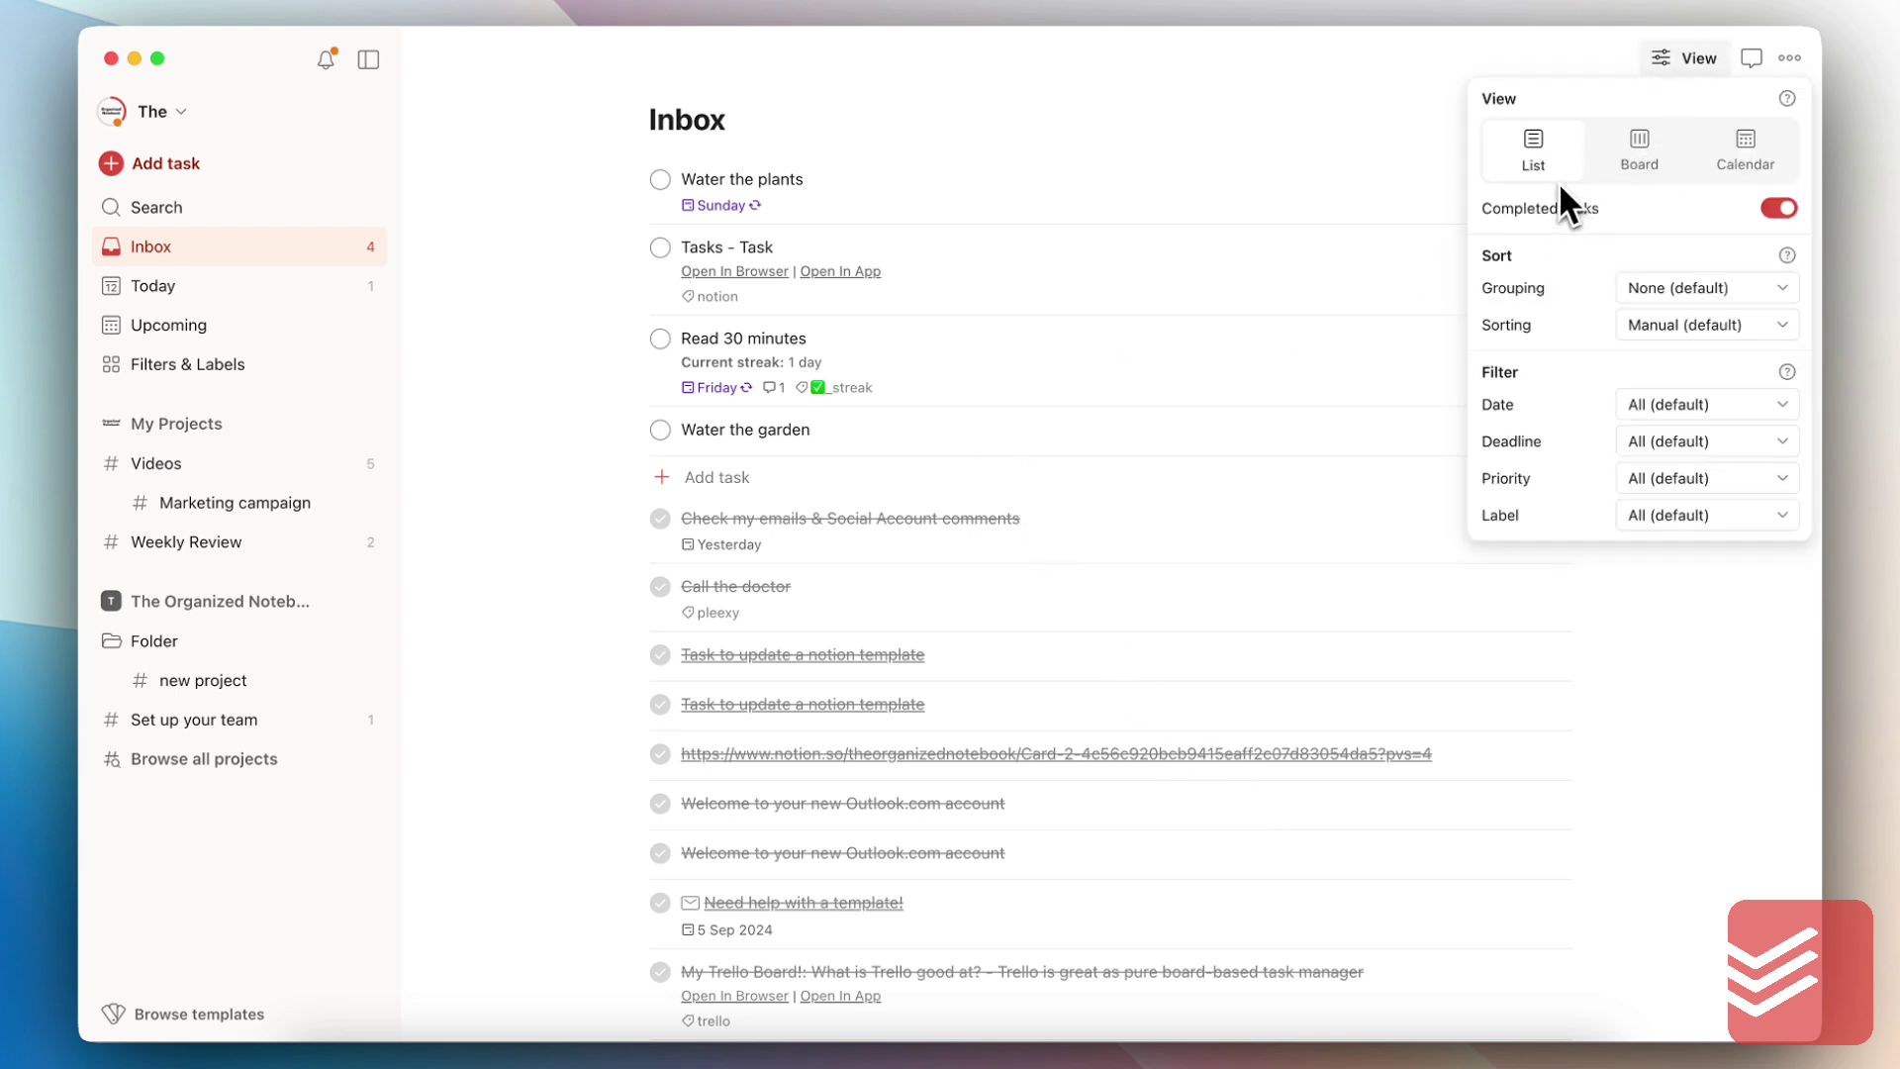
pyautogui.click(1637, 174)
pyautogui.click(1744, 172)
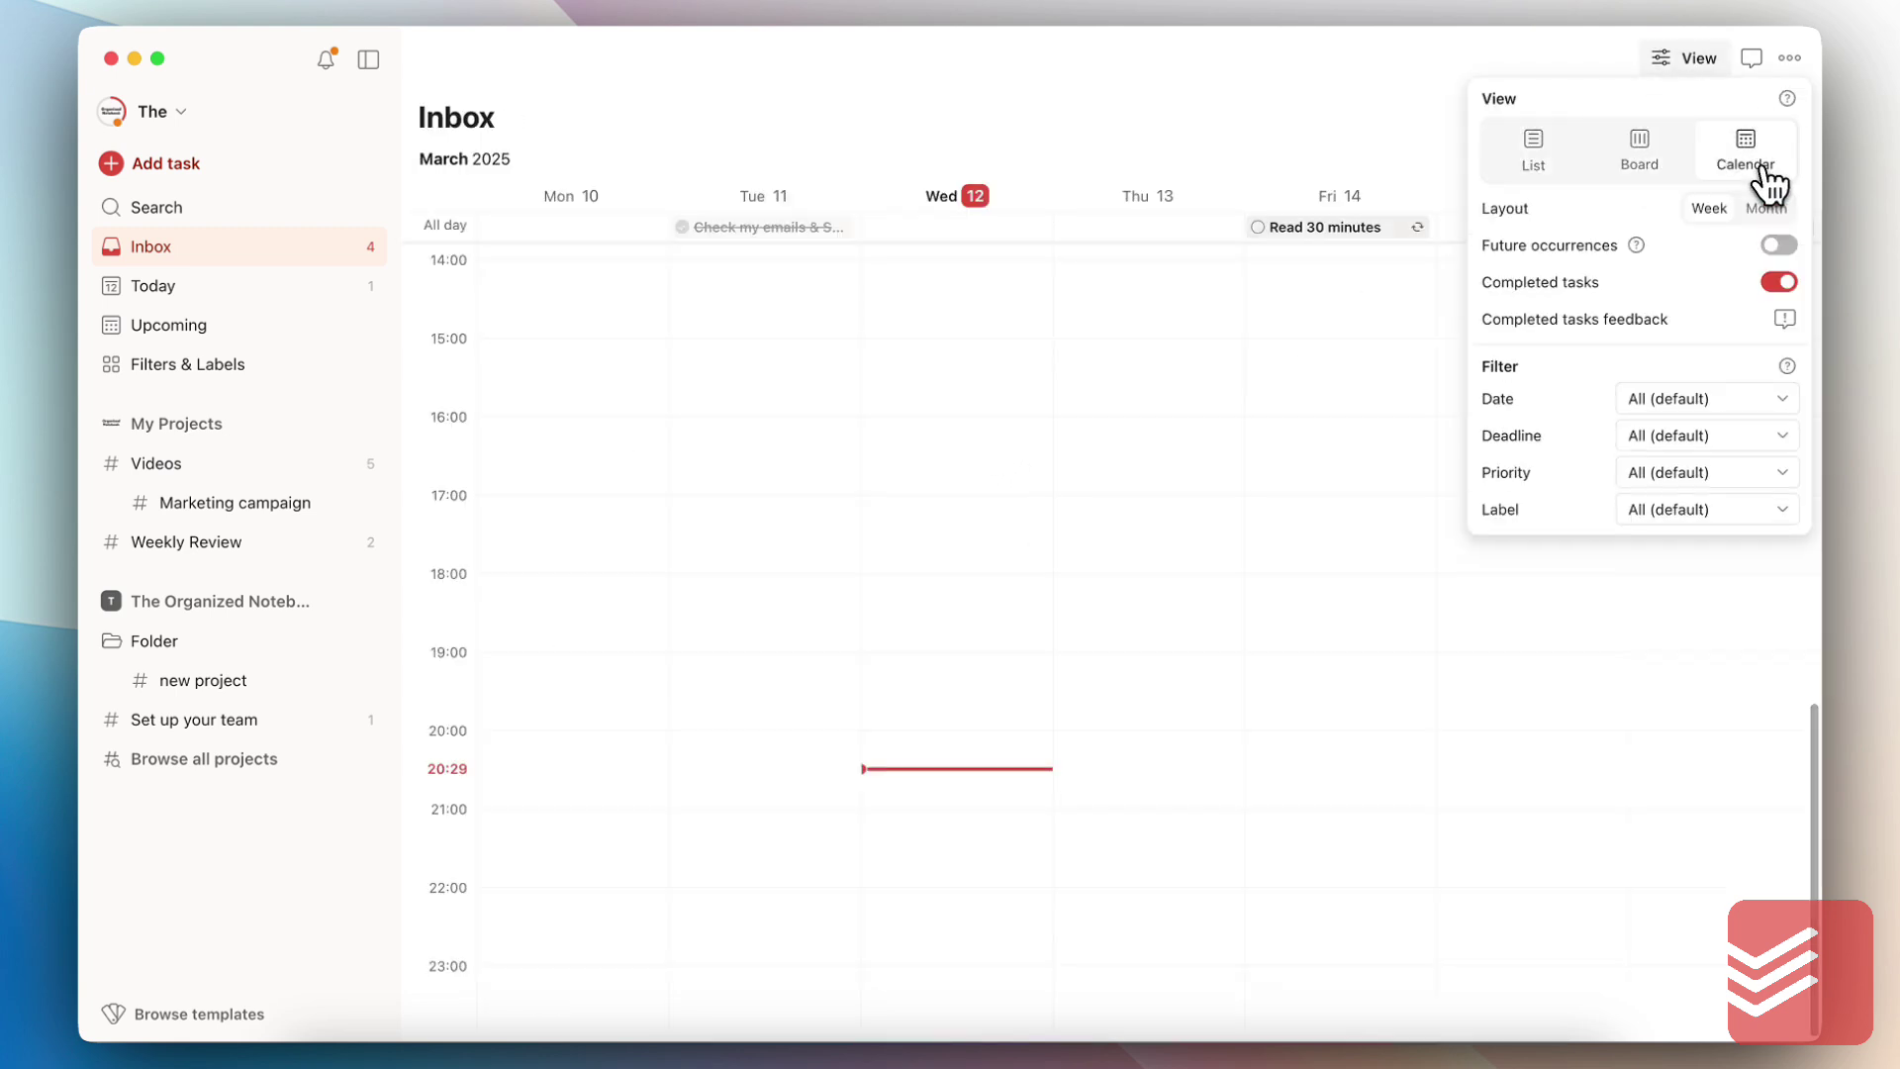
pyautogui.click(1533, 149)
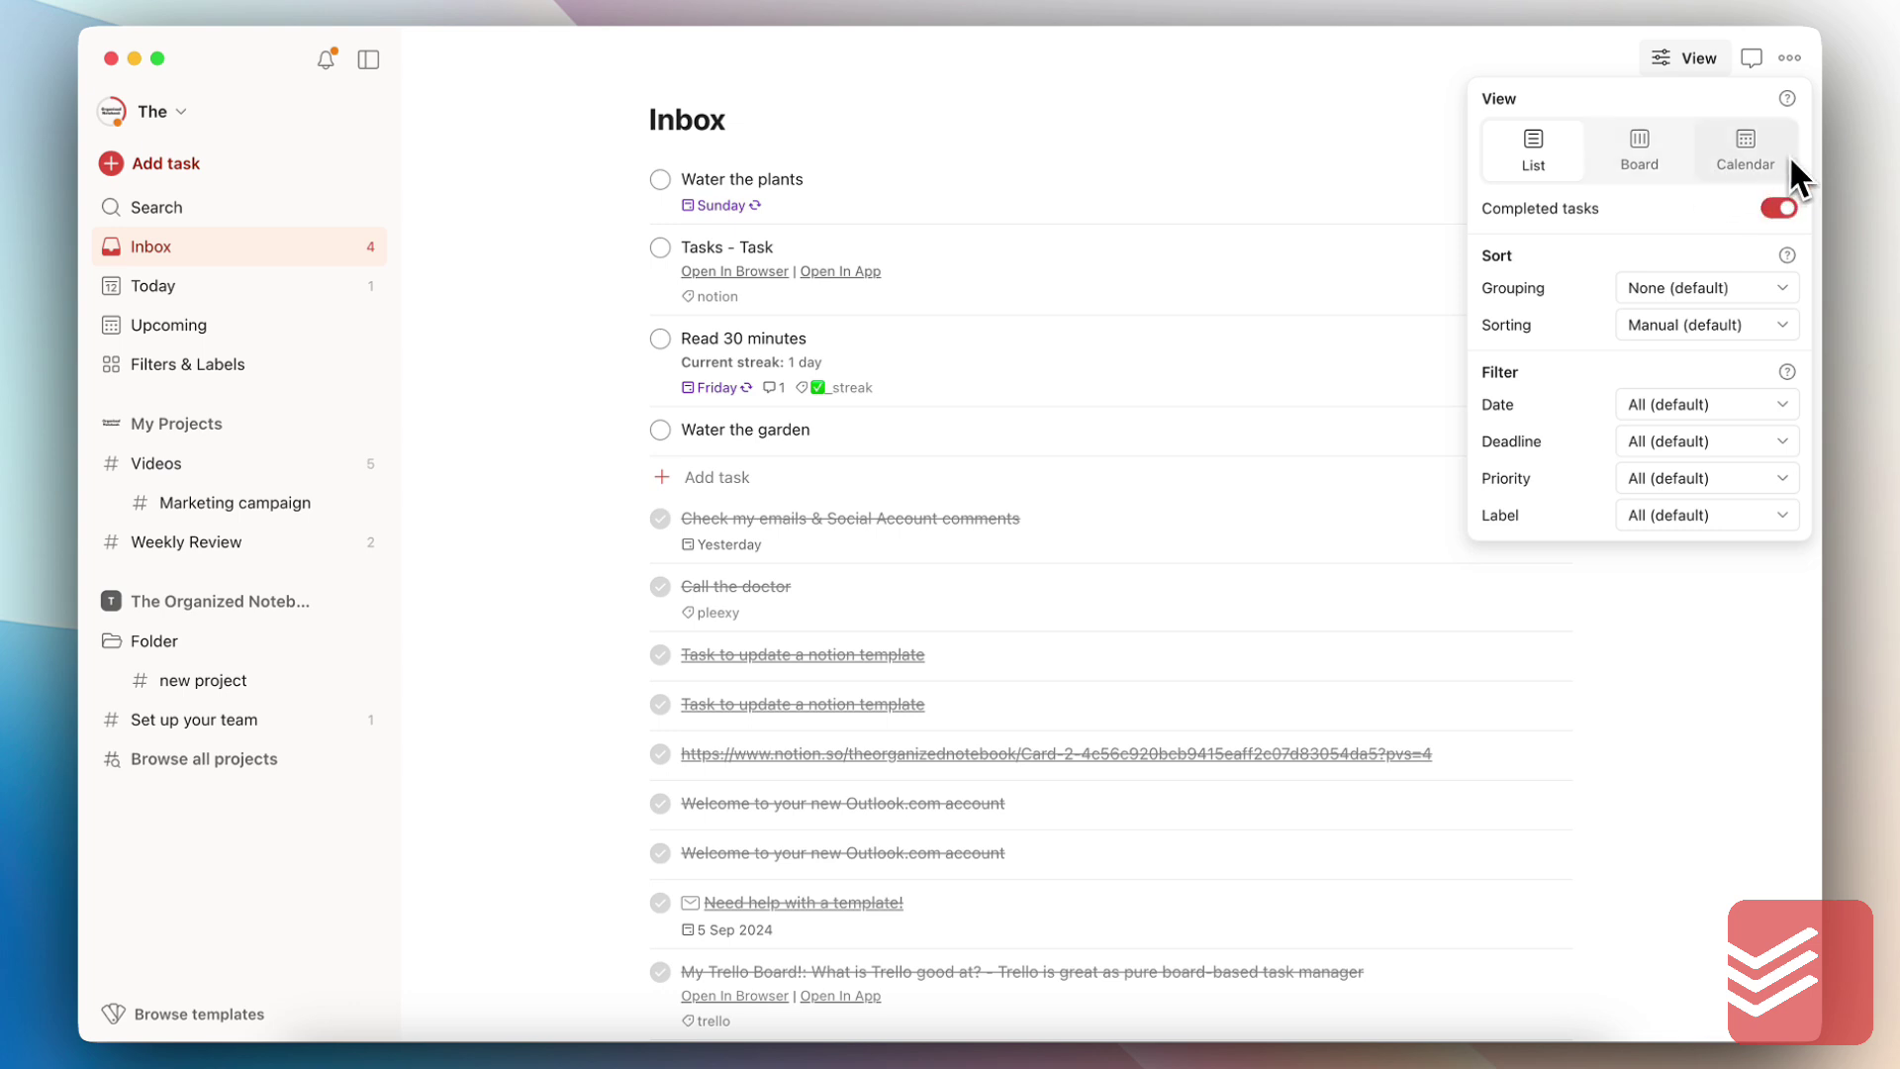
pyautogui.click(1643, 174)
pyautogui.click(1577, 176)
pyautogui.click(1778, 208)
pyautogui.click(1778, 208)
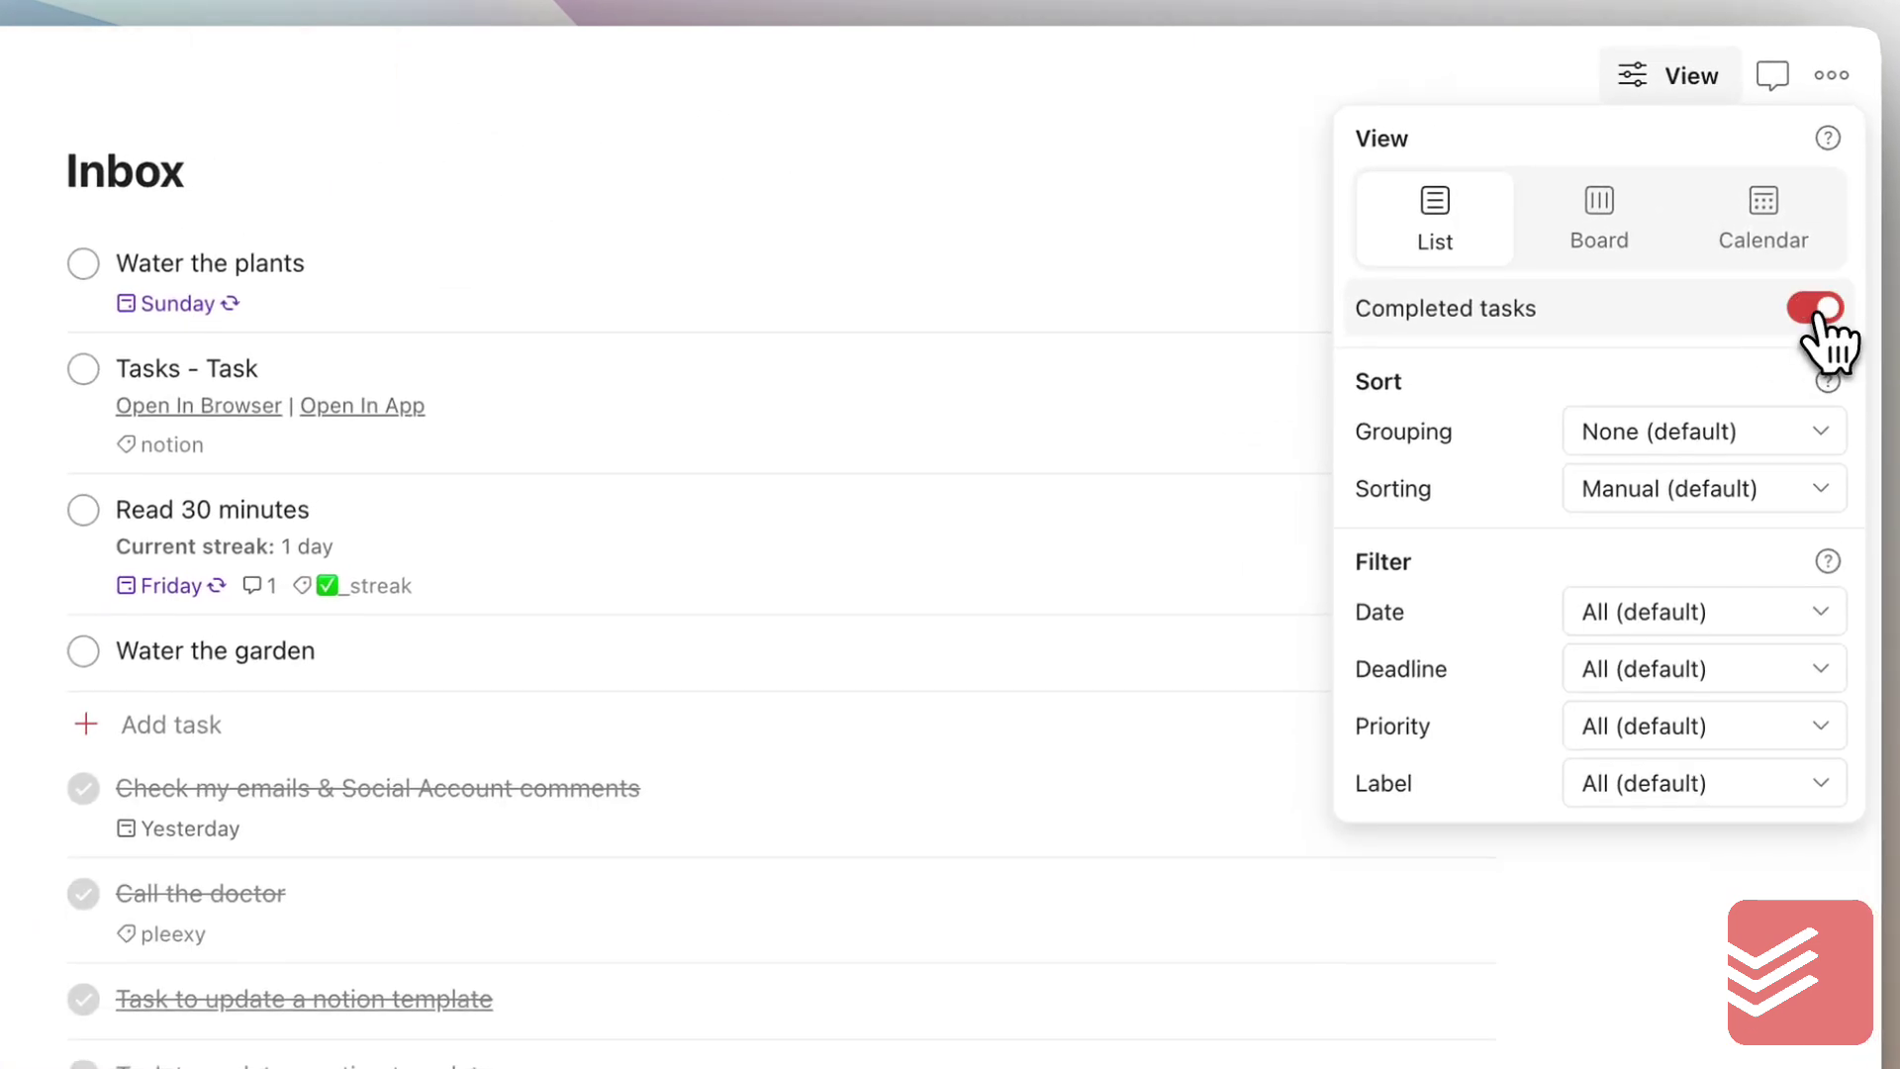
pyautogui.click(994, 212)
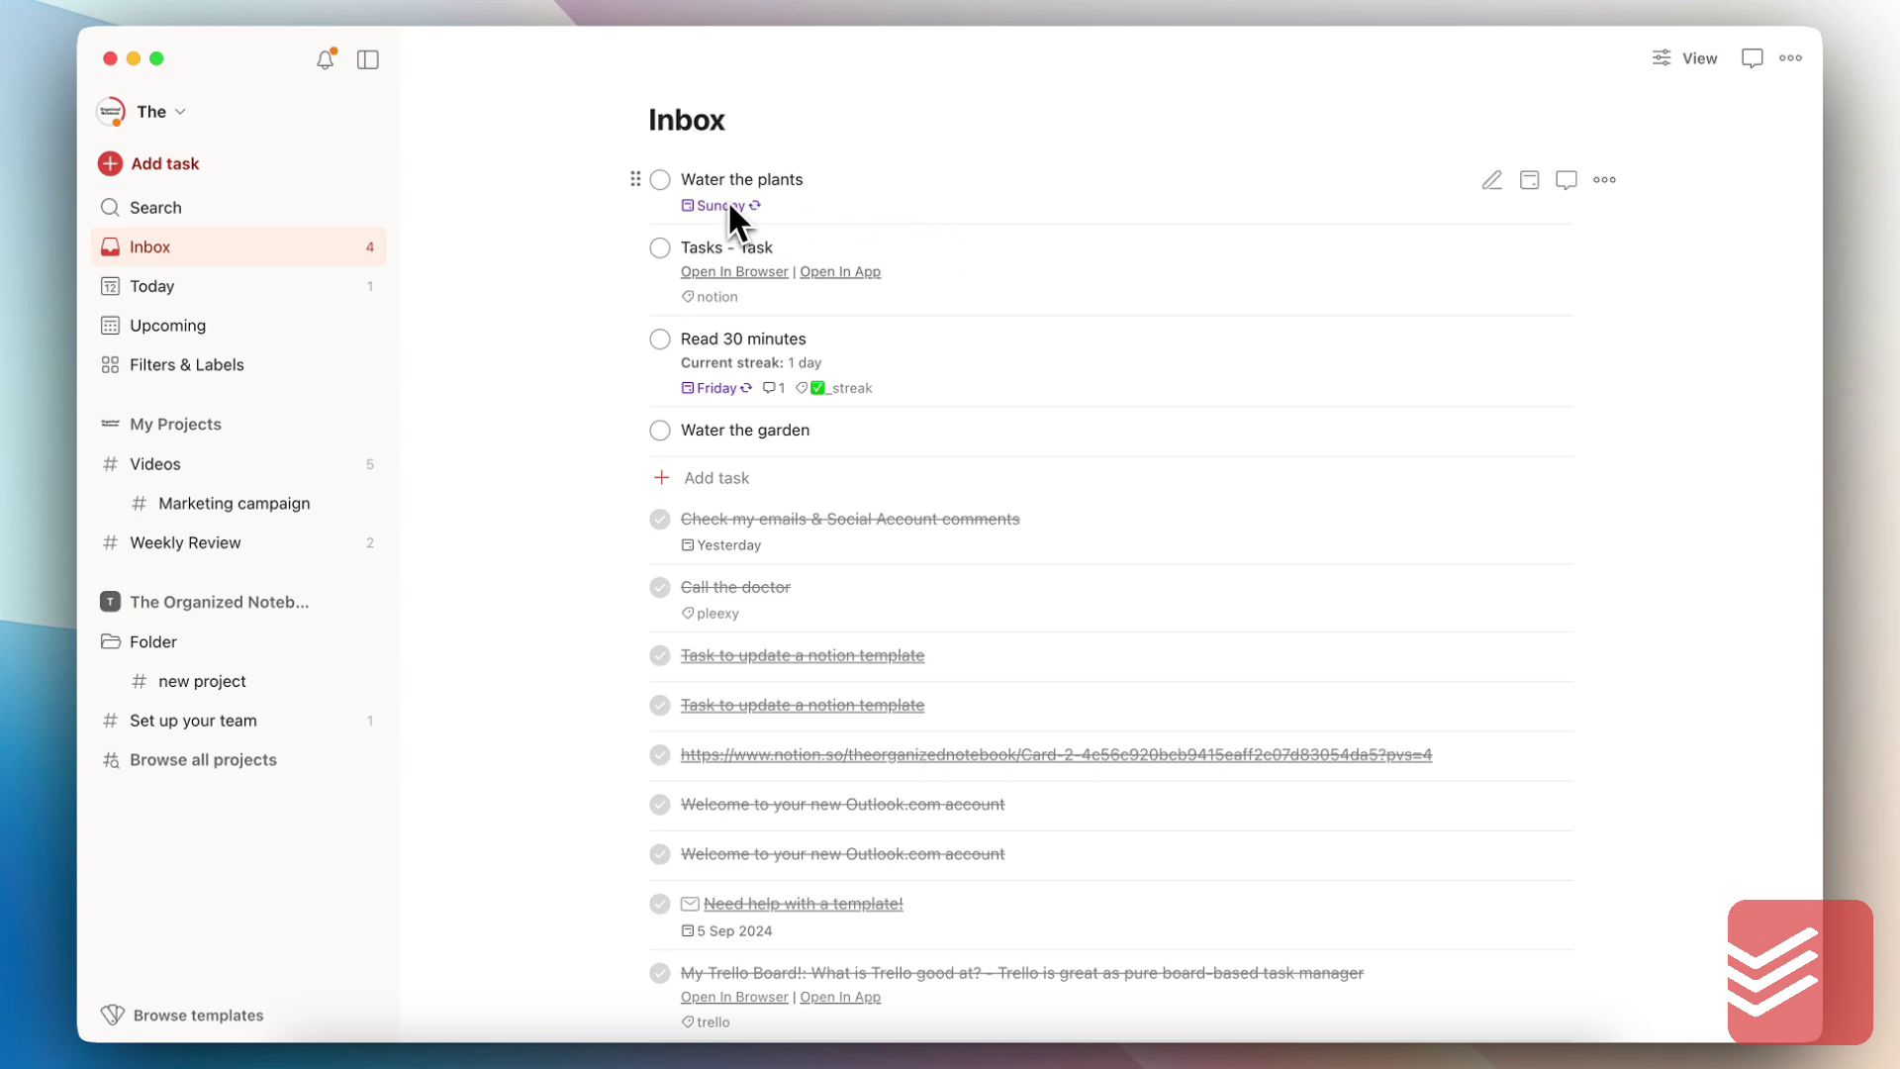
# Inspect Water the plants, keeping its every-Sunday date and setting no deadline
pyautogui.click(763, 191)
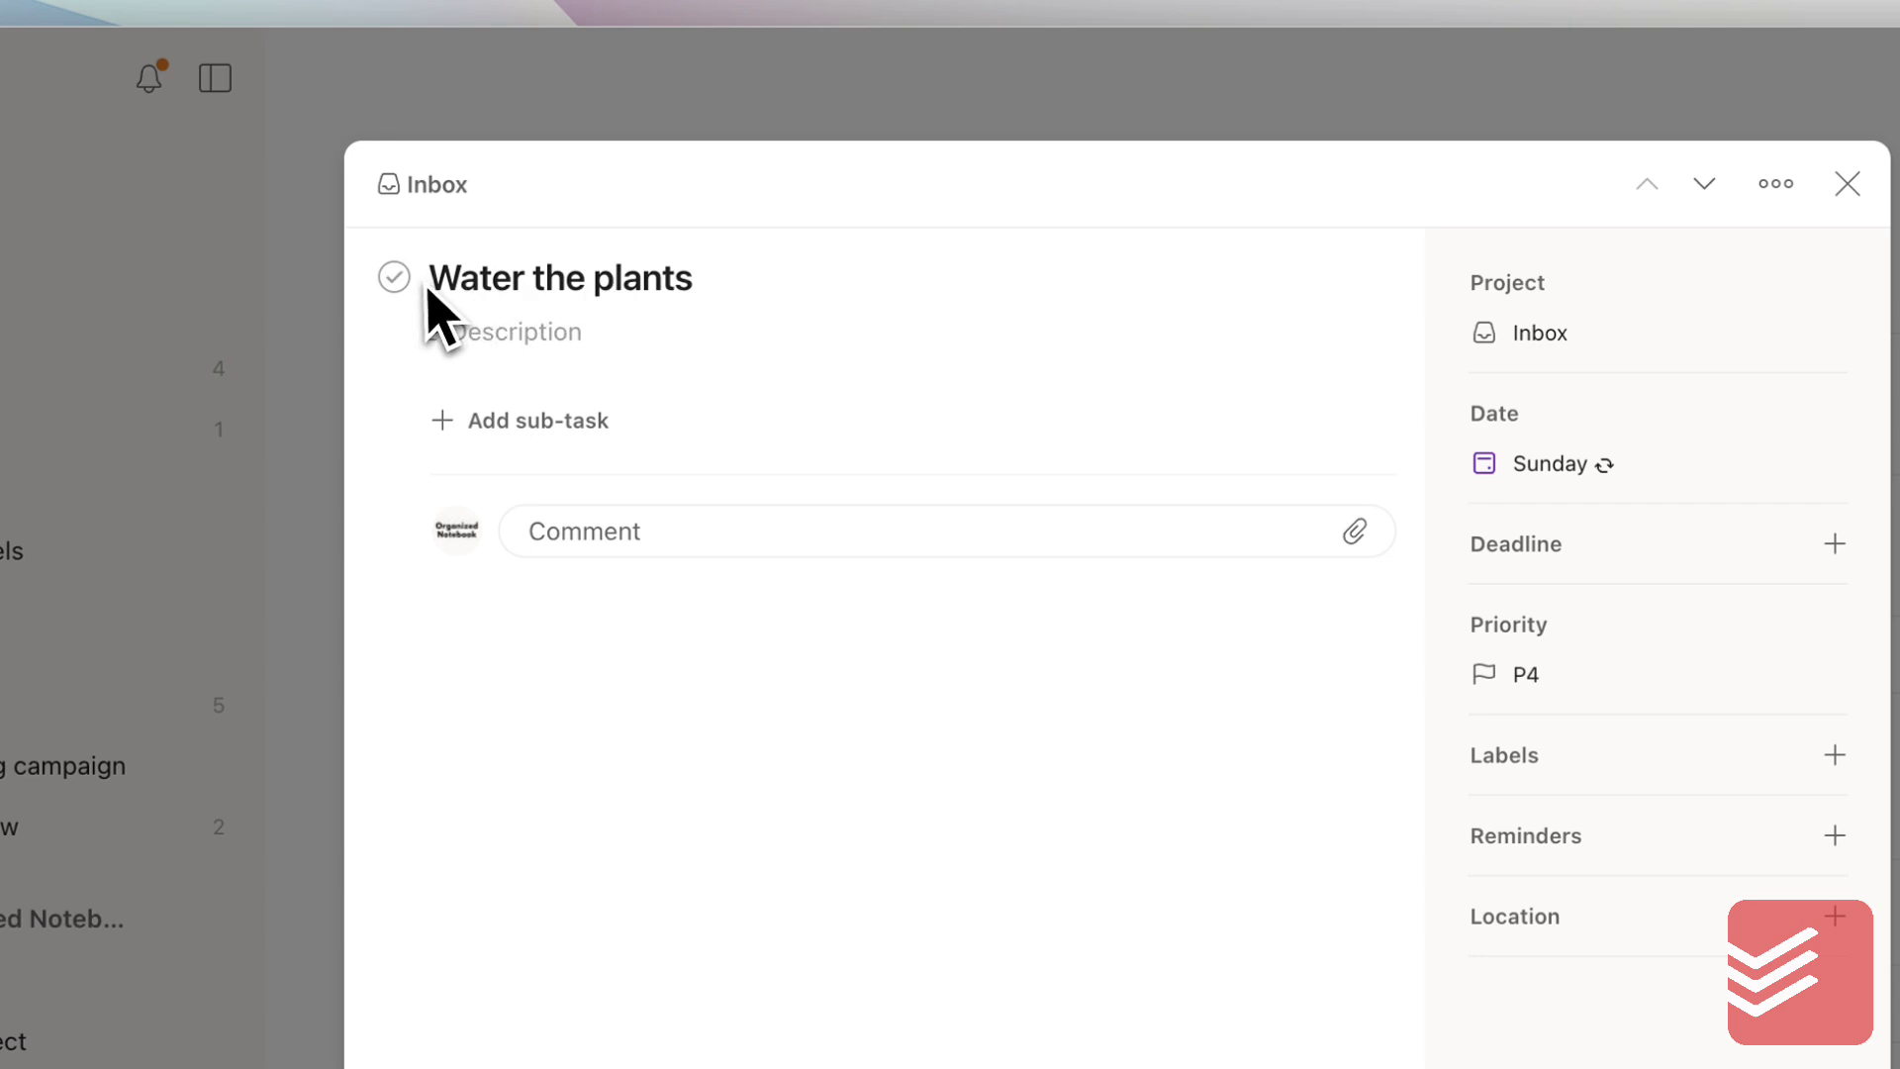
pyautogui.click(1603, 467)
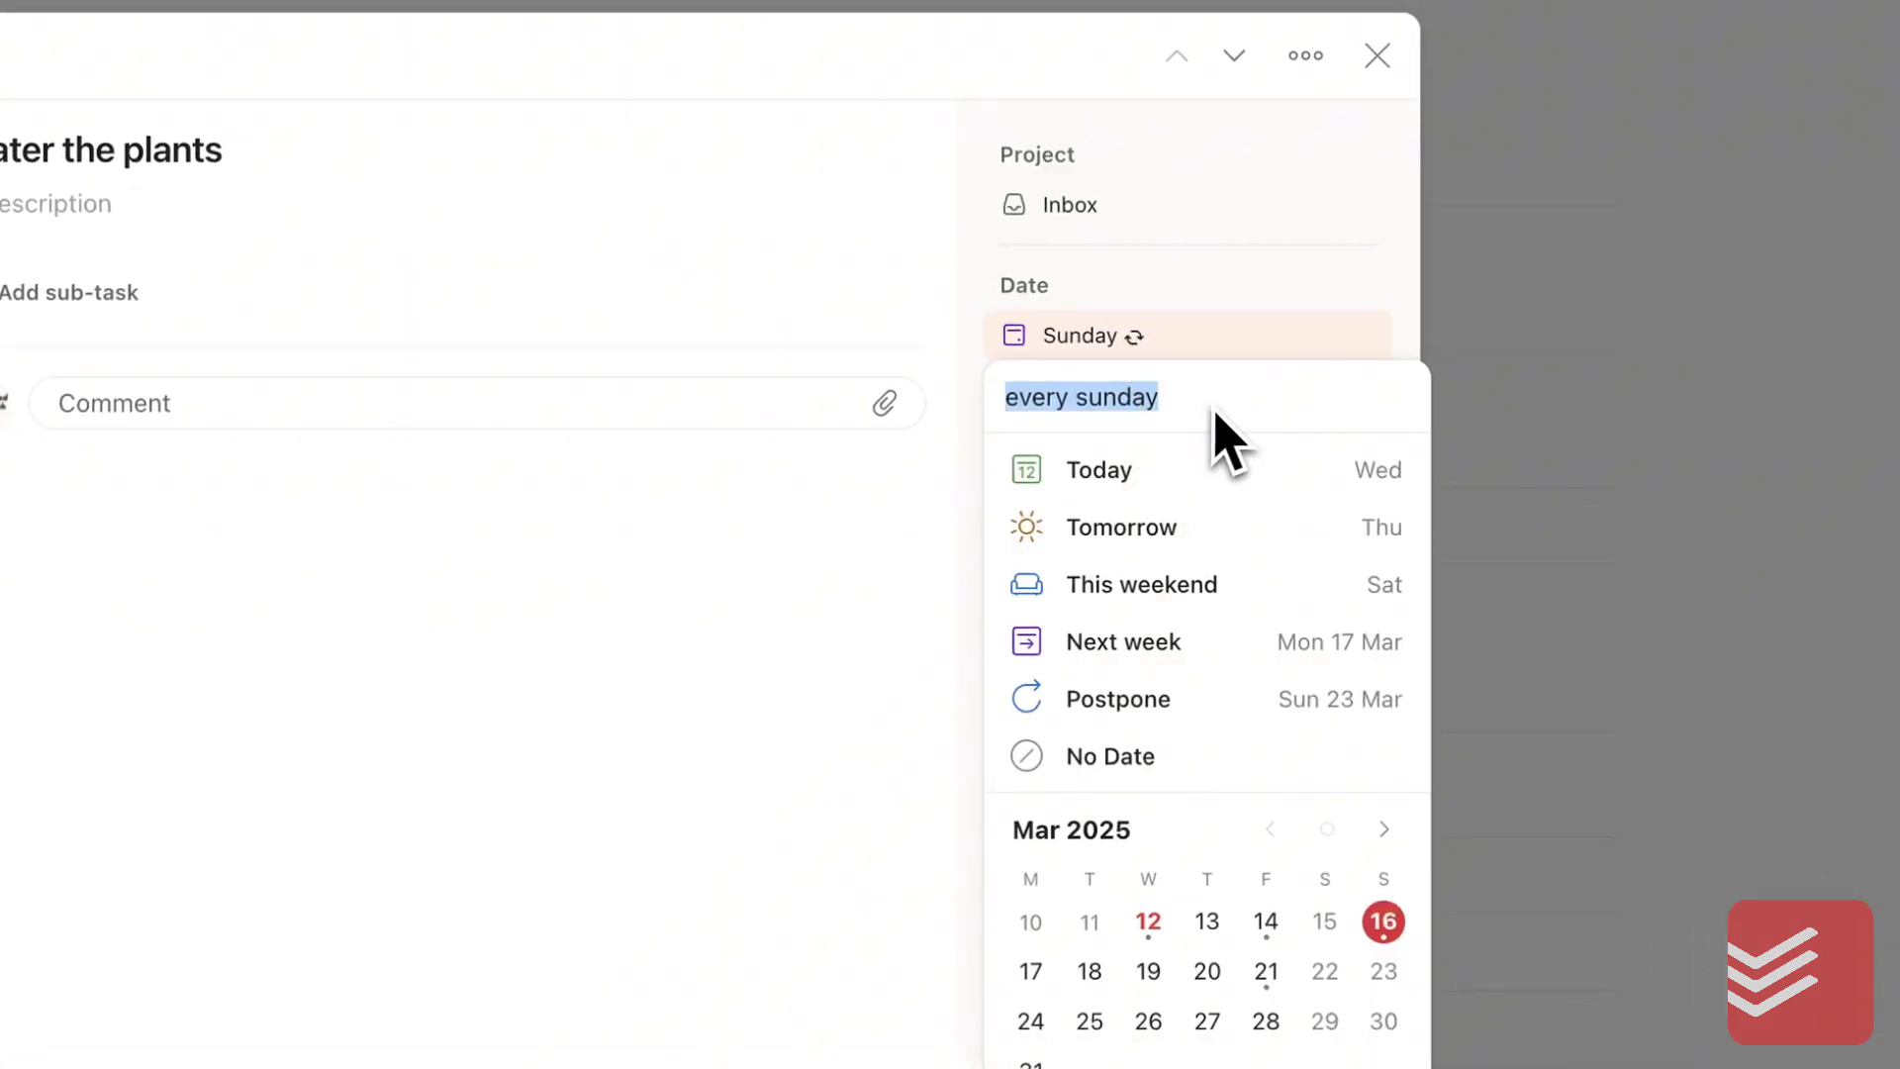
pyautogui.click(1151, 273)
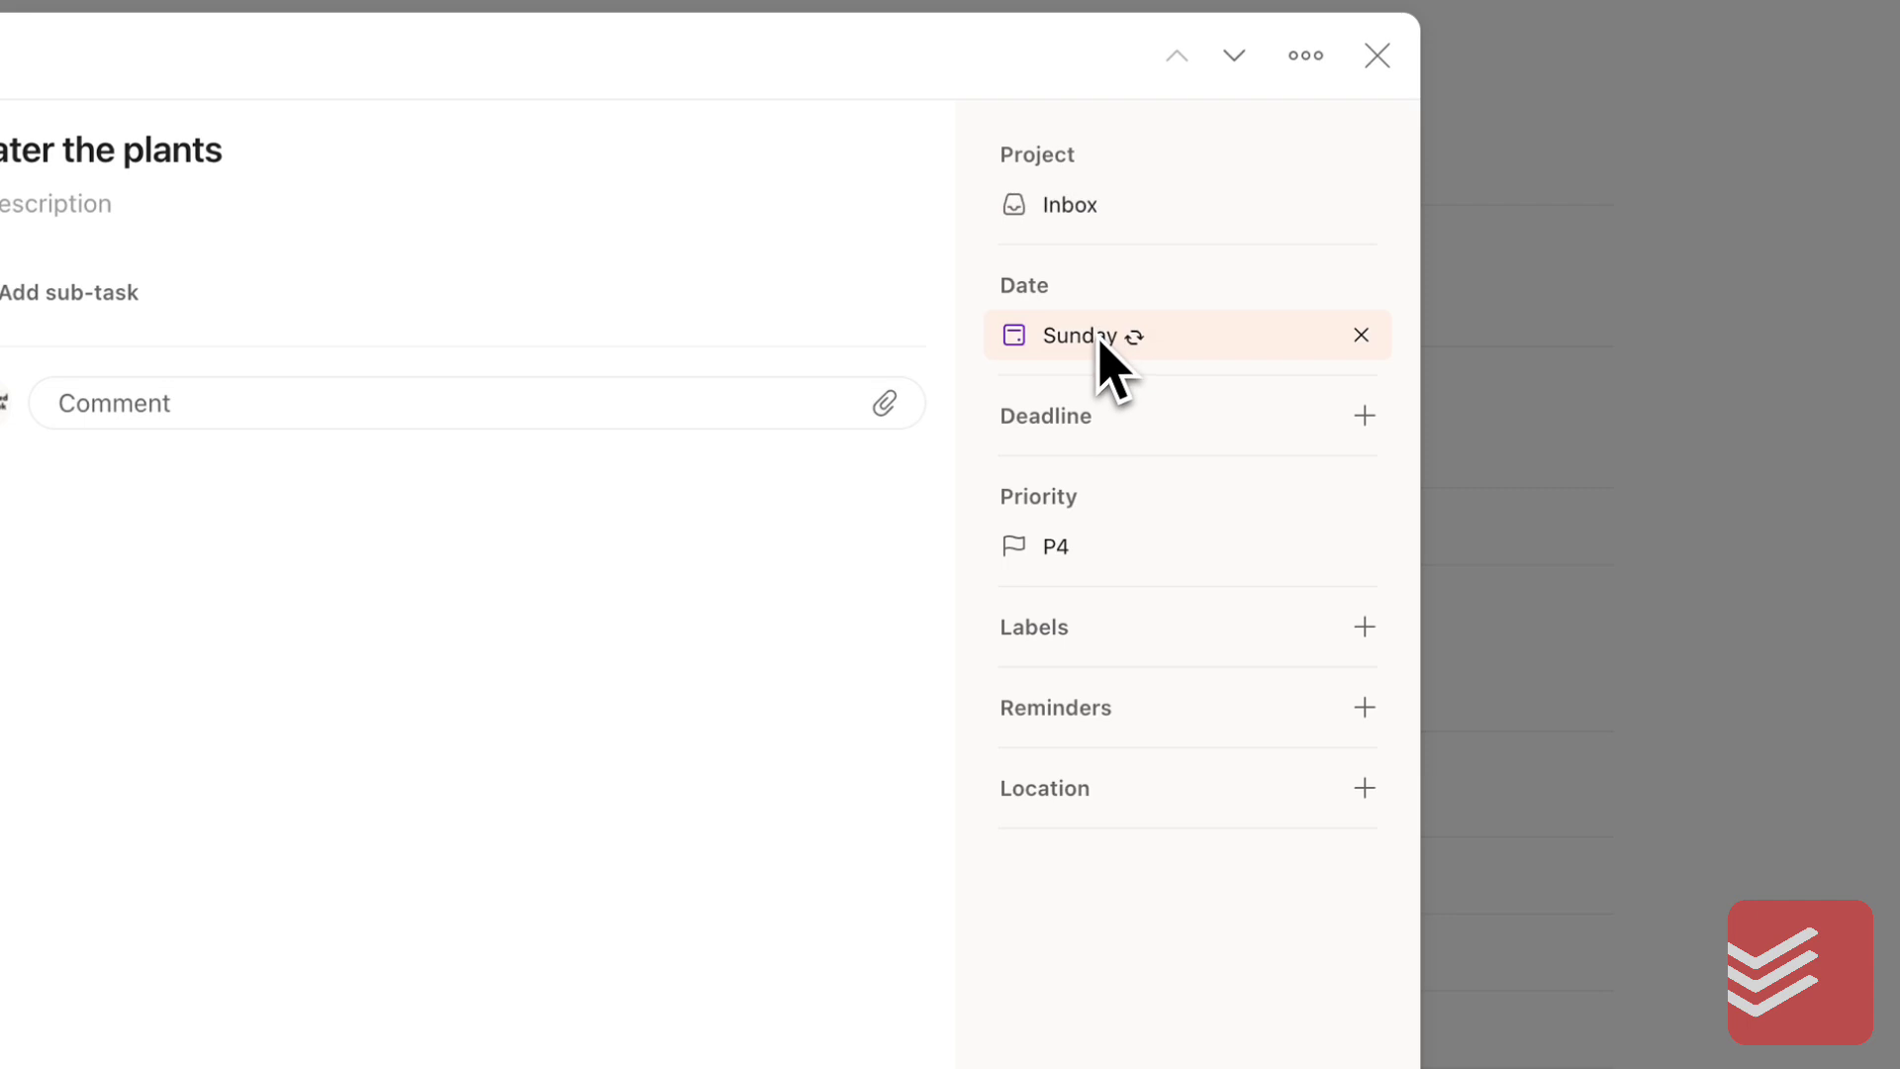
pyautogui.click(1361, 417)
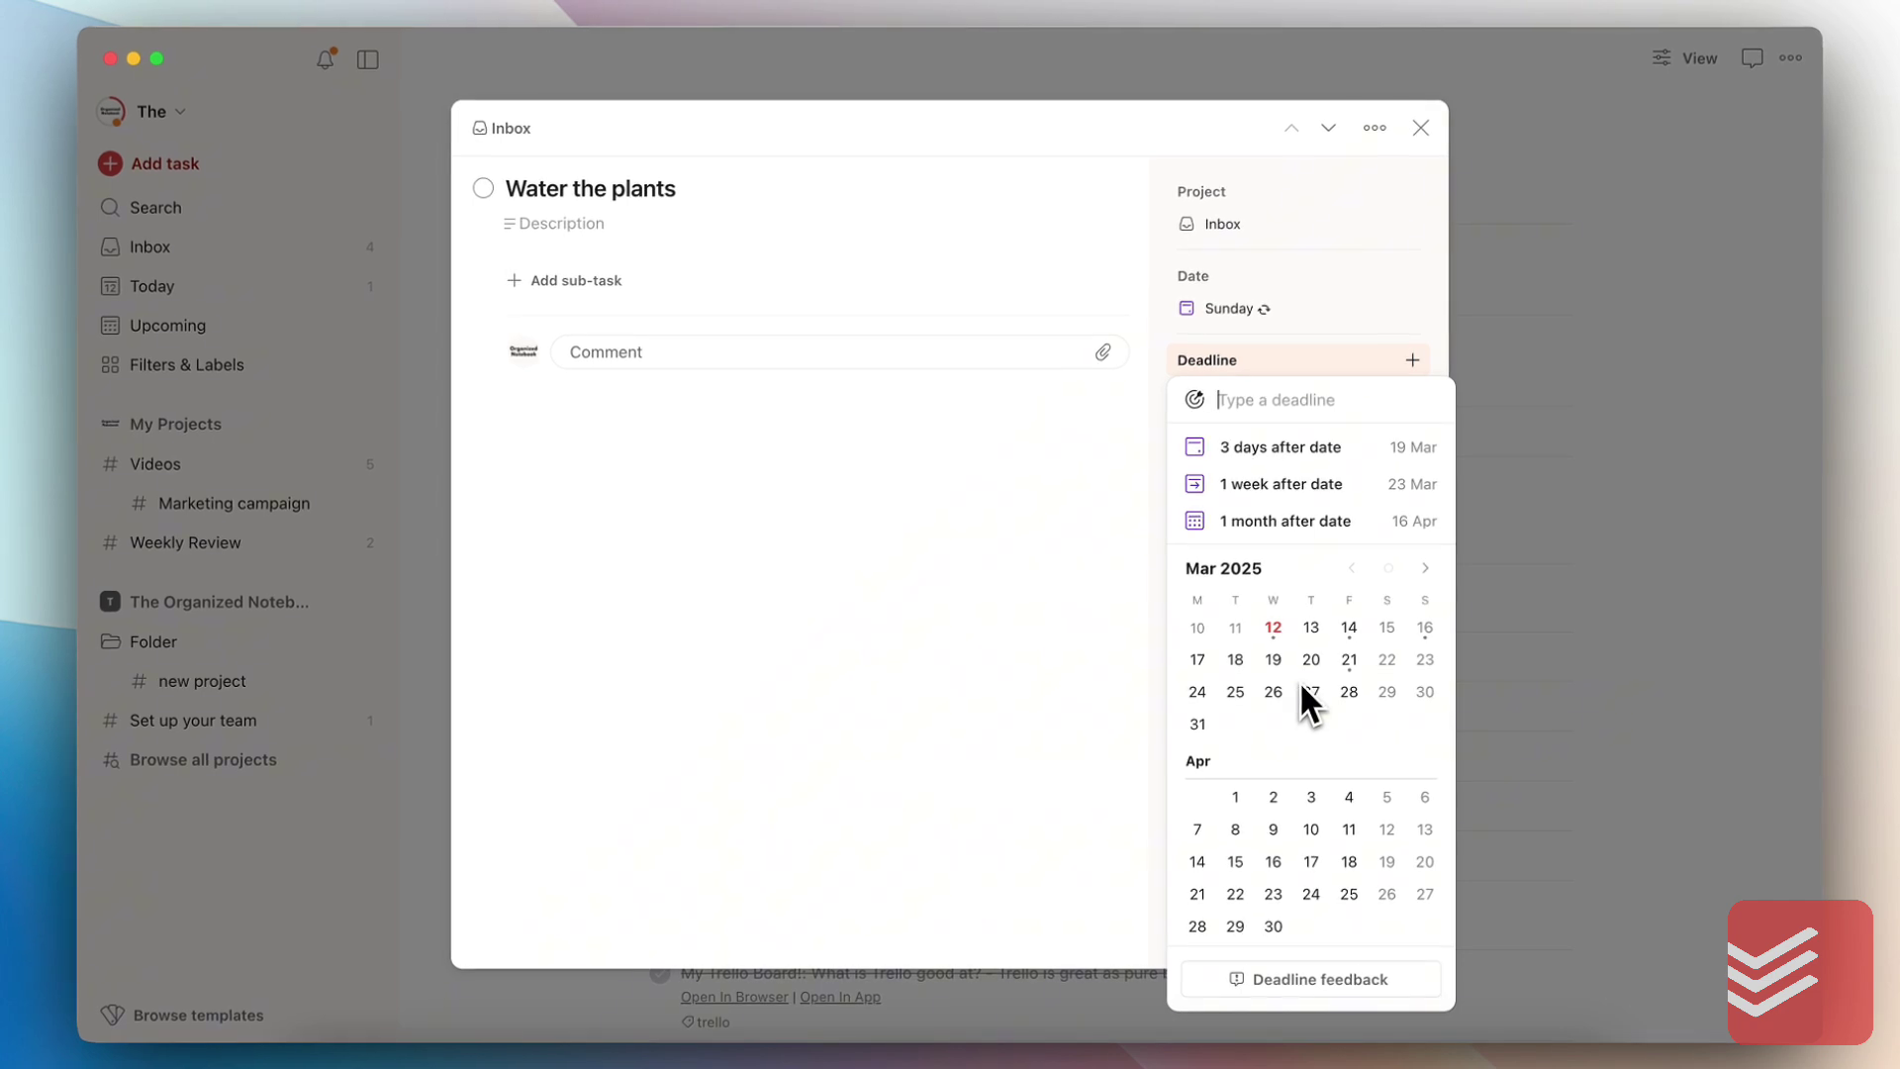
pyautogui.click(1318, 359)
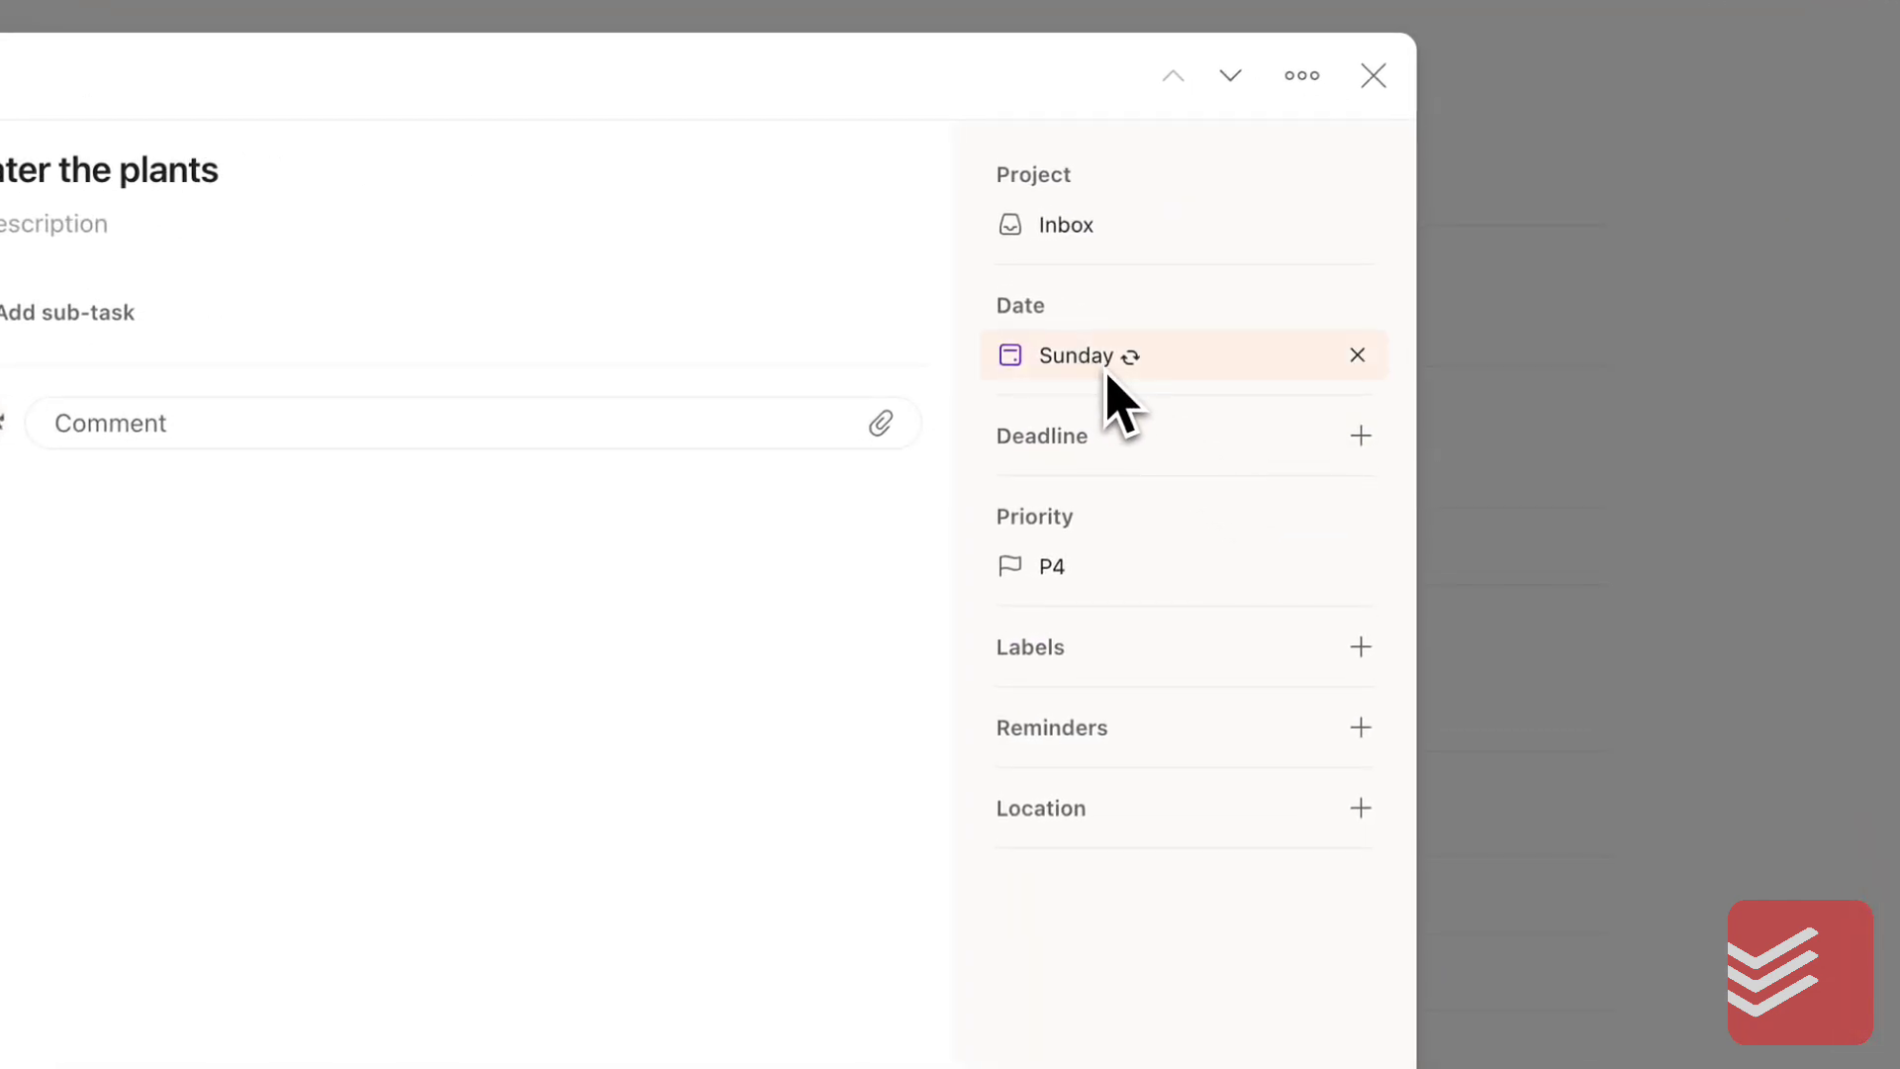
# Start a new task 'Essay Due' and give it a Mar 19 2025 deadline
pyautogui.moveTo(1110, 377)
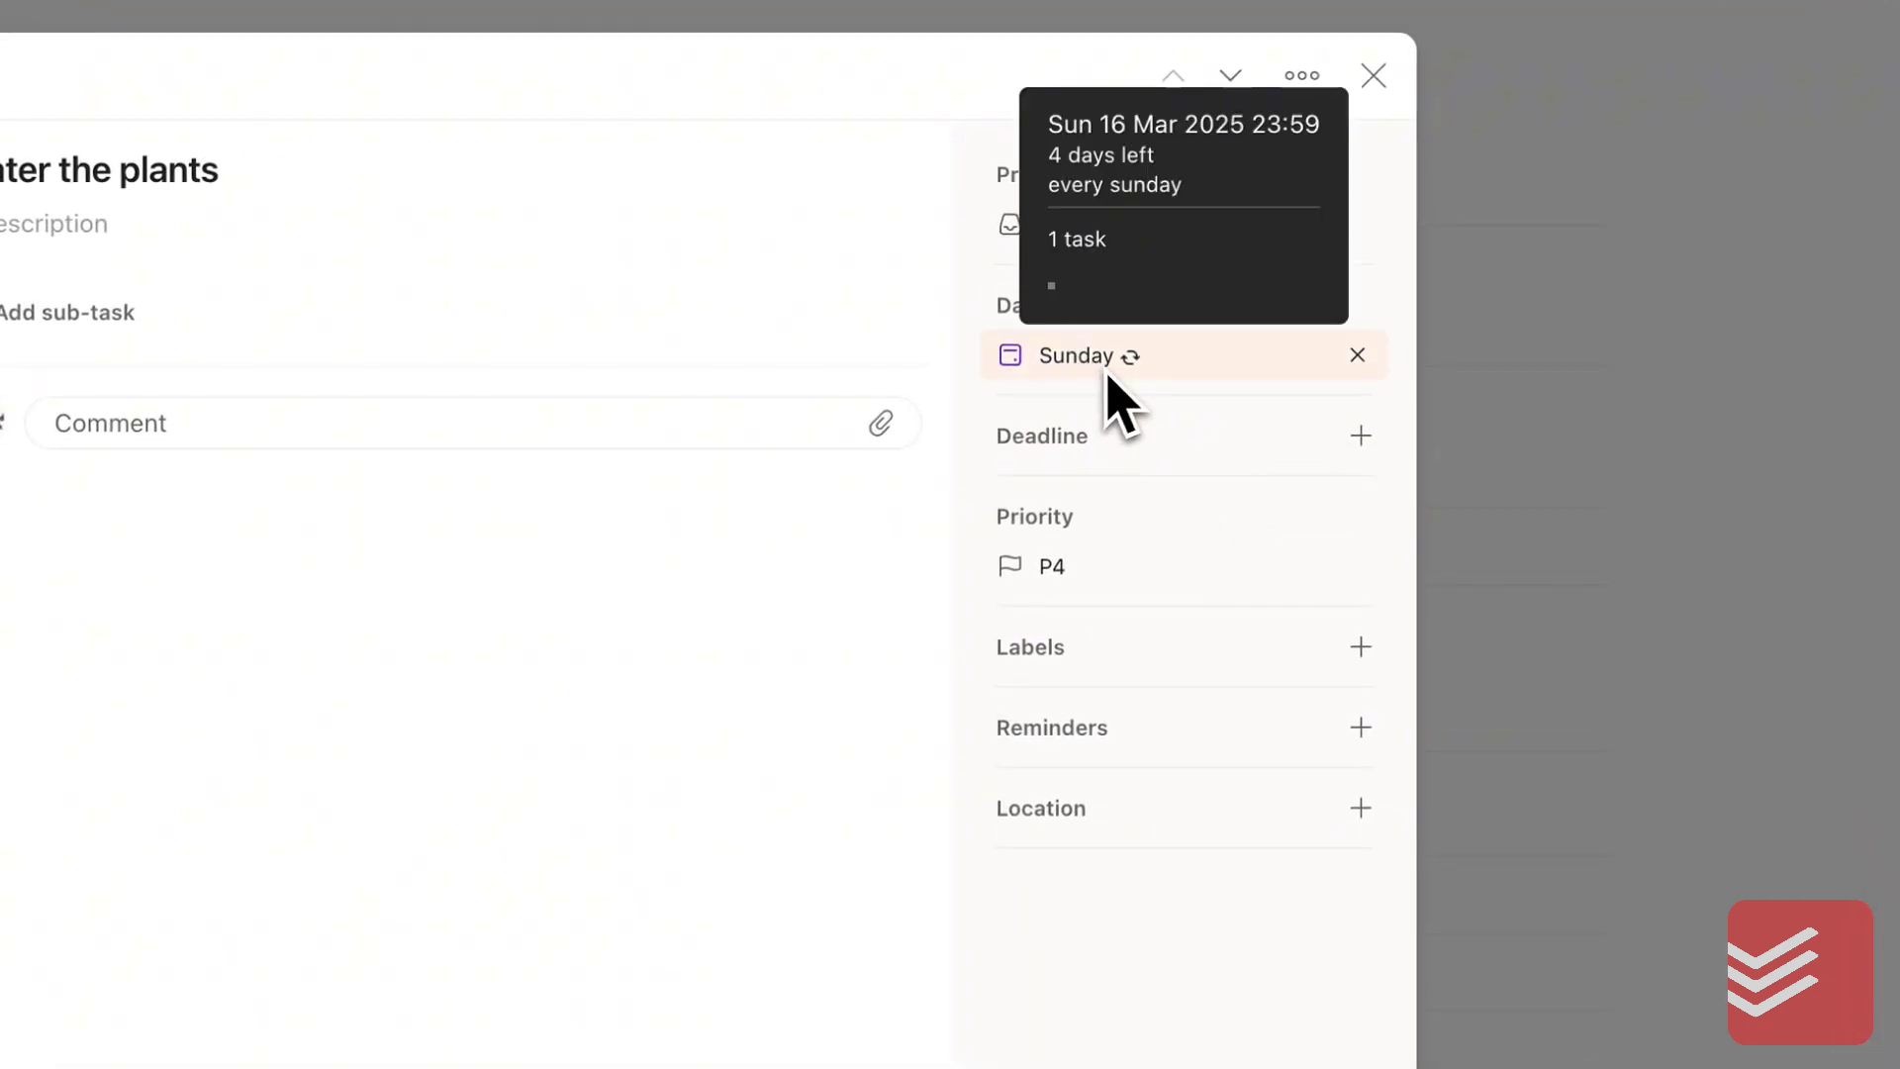
pyautogui.press('Escape')
pyautogui.write('a')
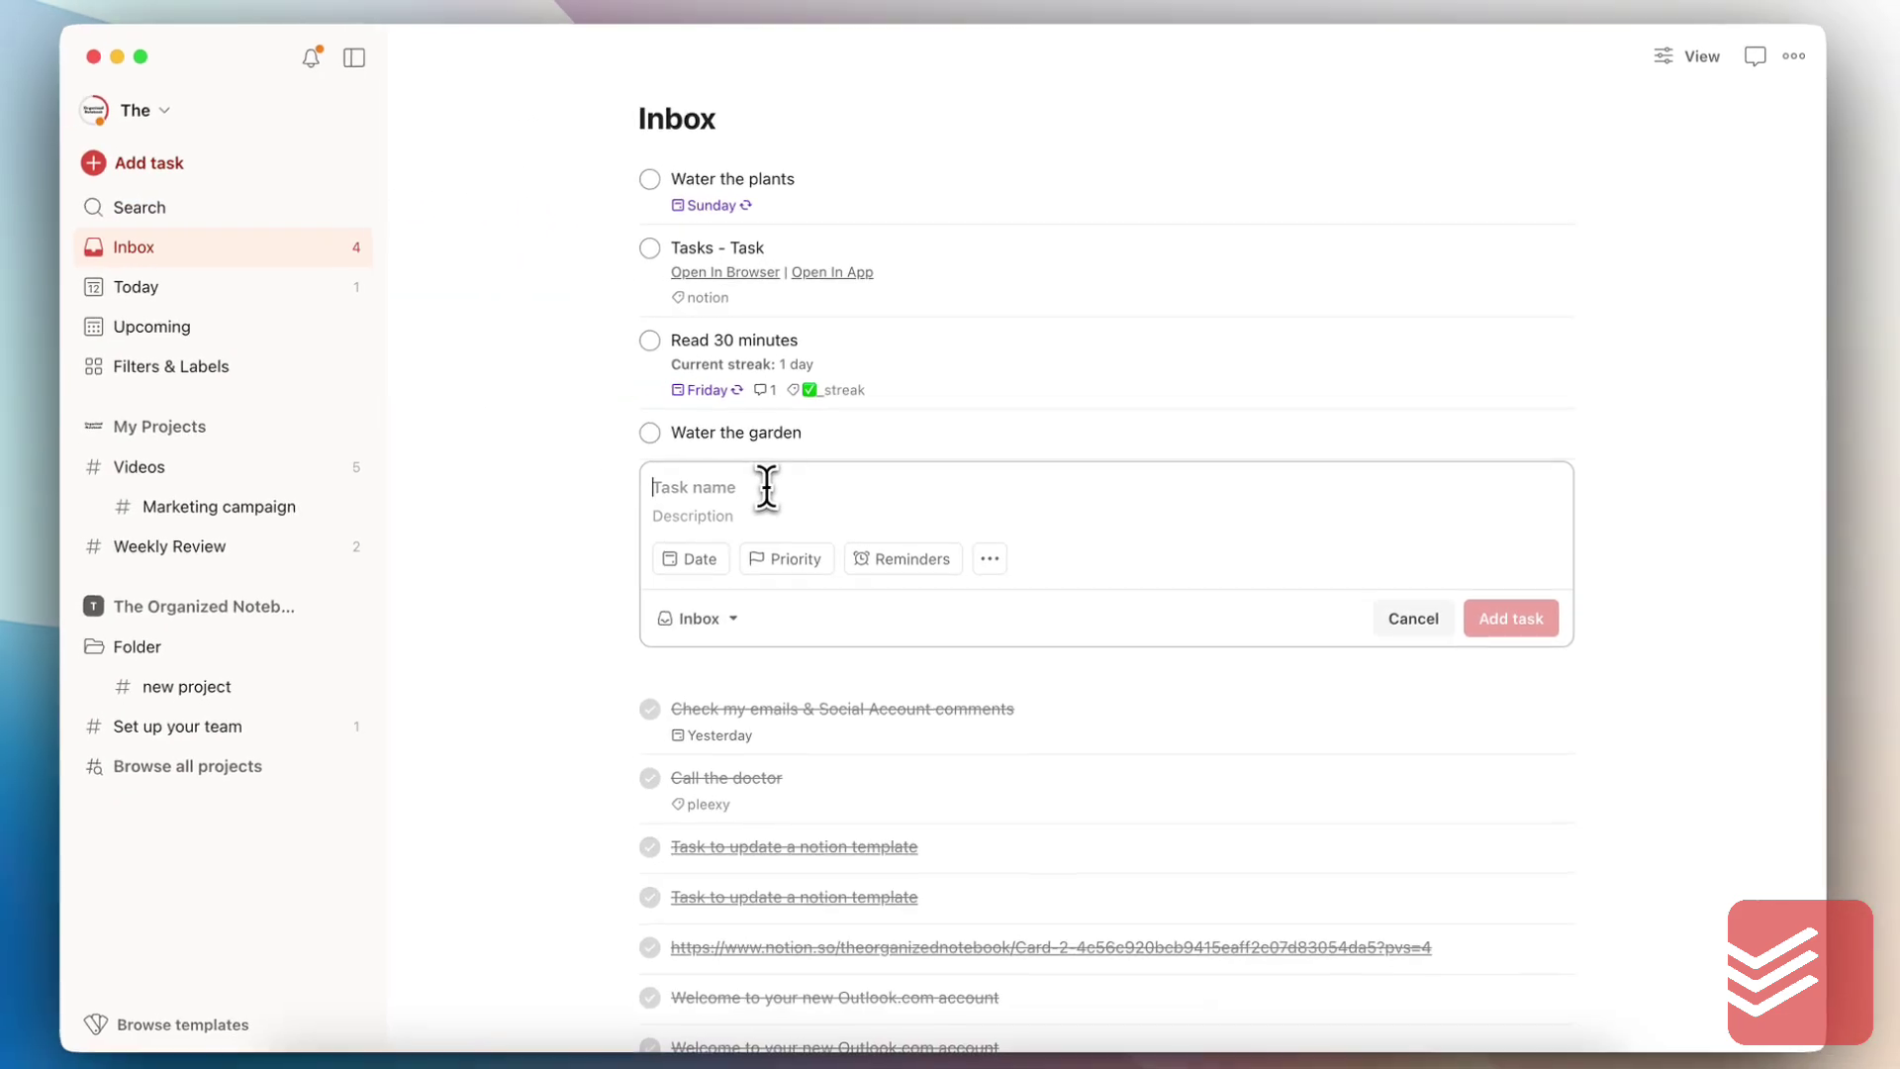
pyautogui.write('Essay Due')
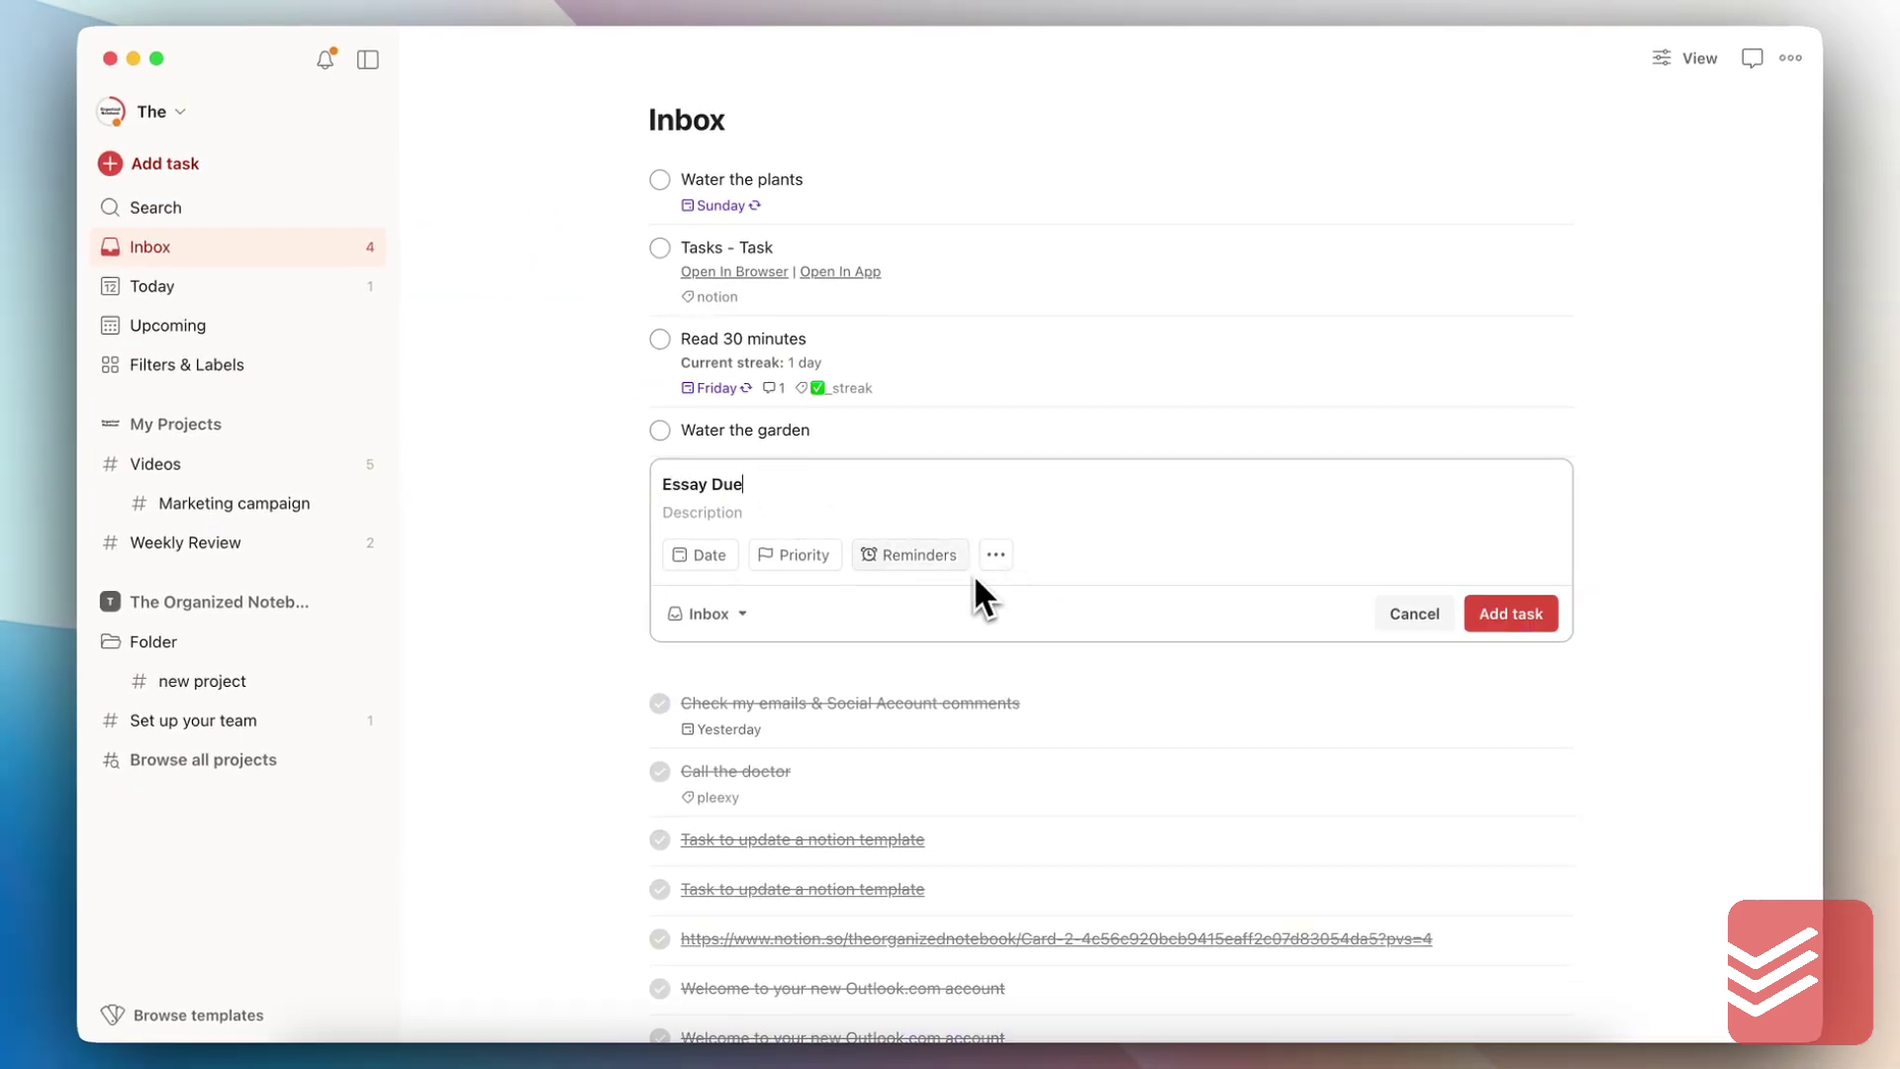
pyautogui.click(996, 554)
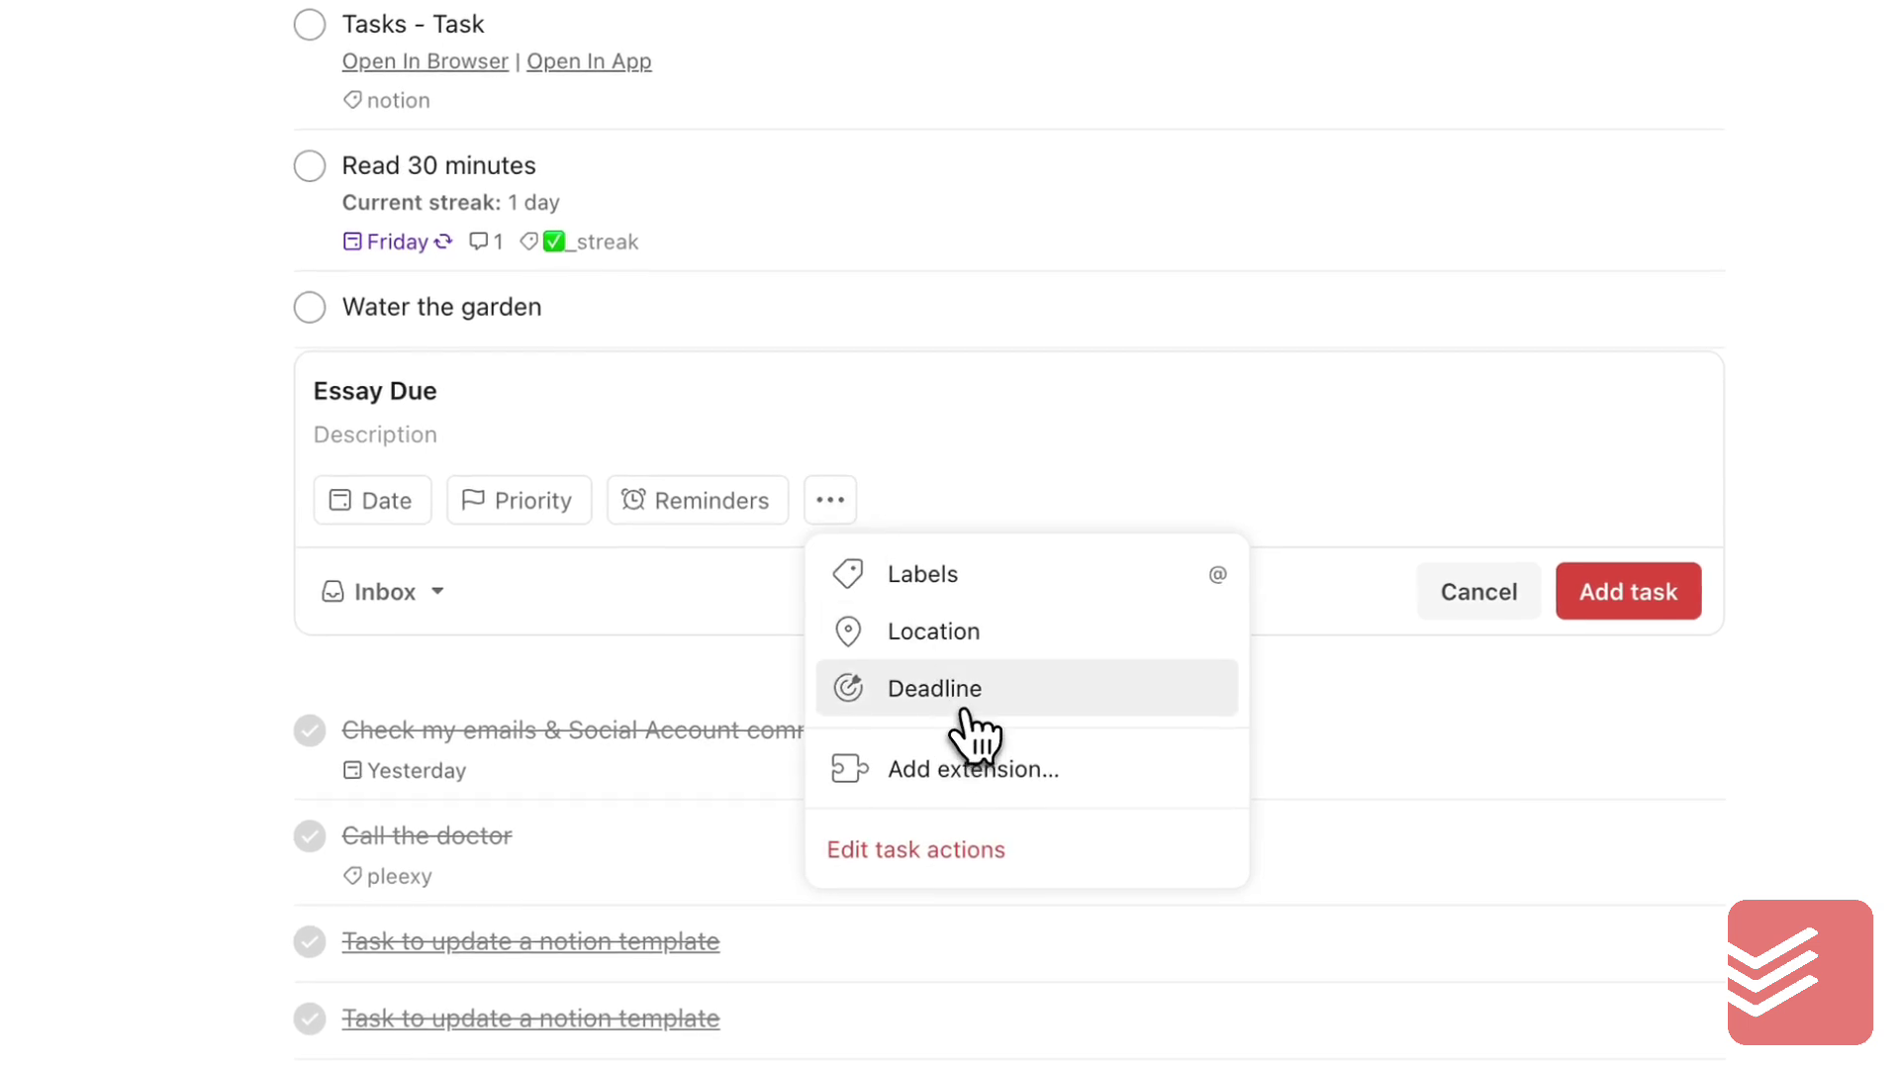
pyautogui.click(975, 727)
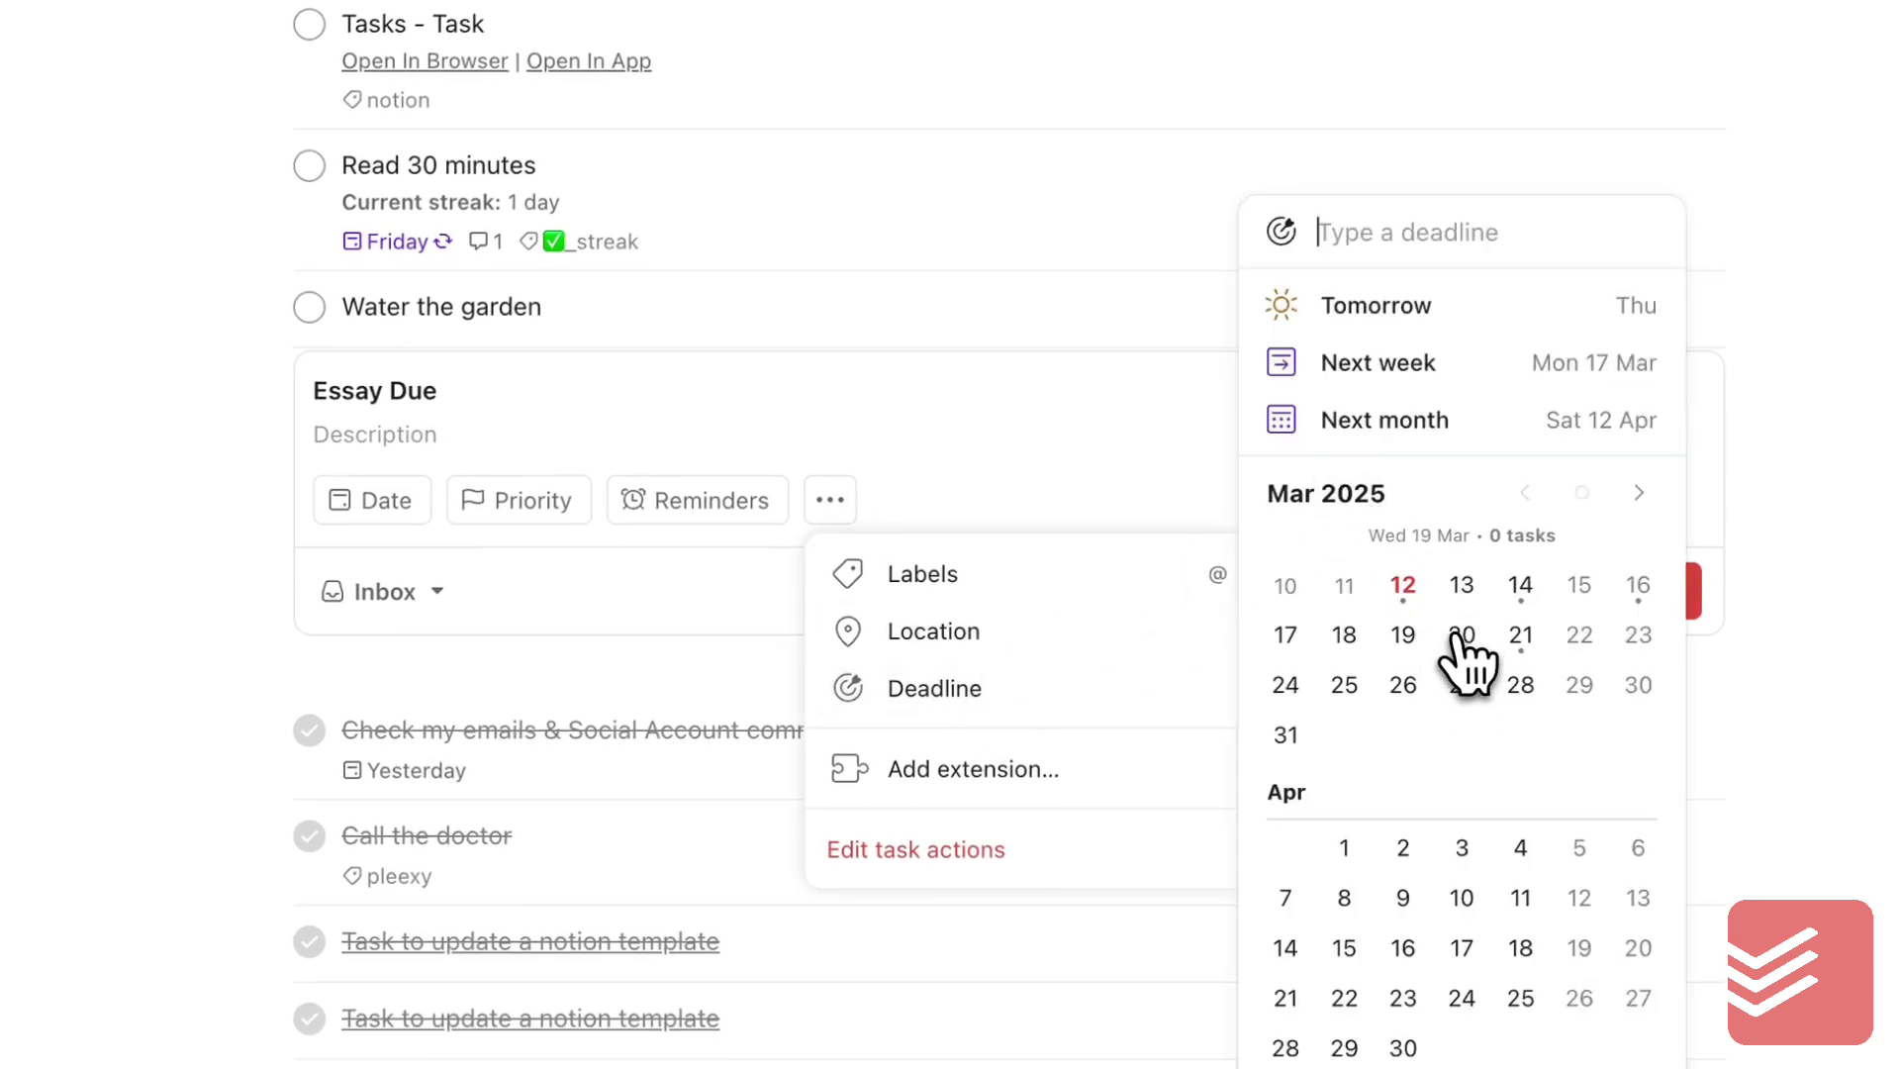
pyautogui.click(1417, 635)
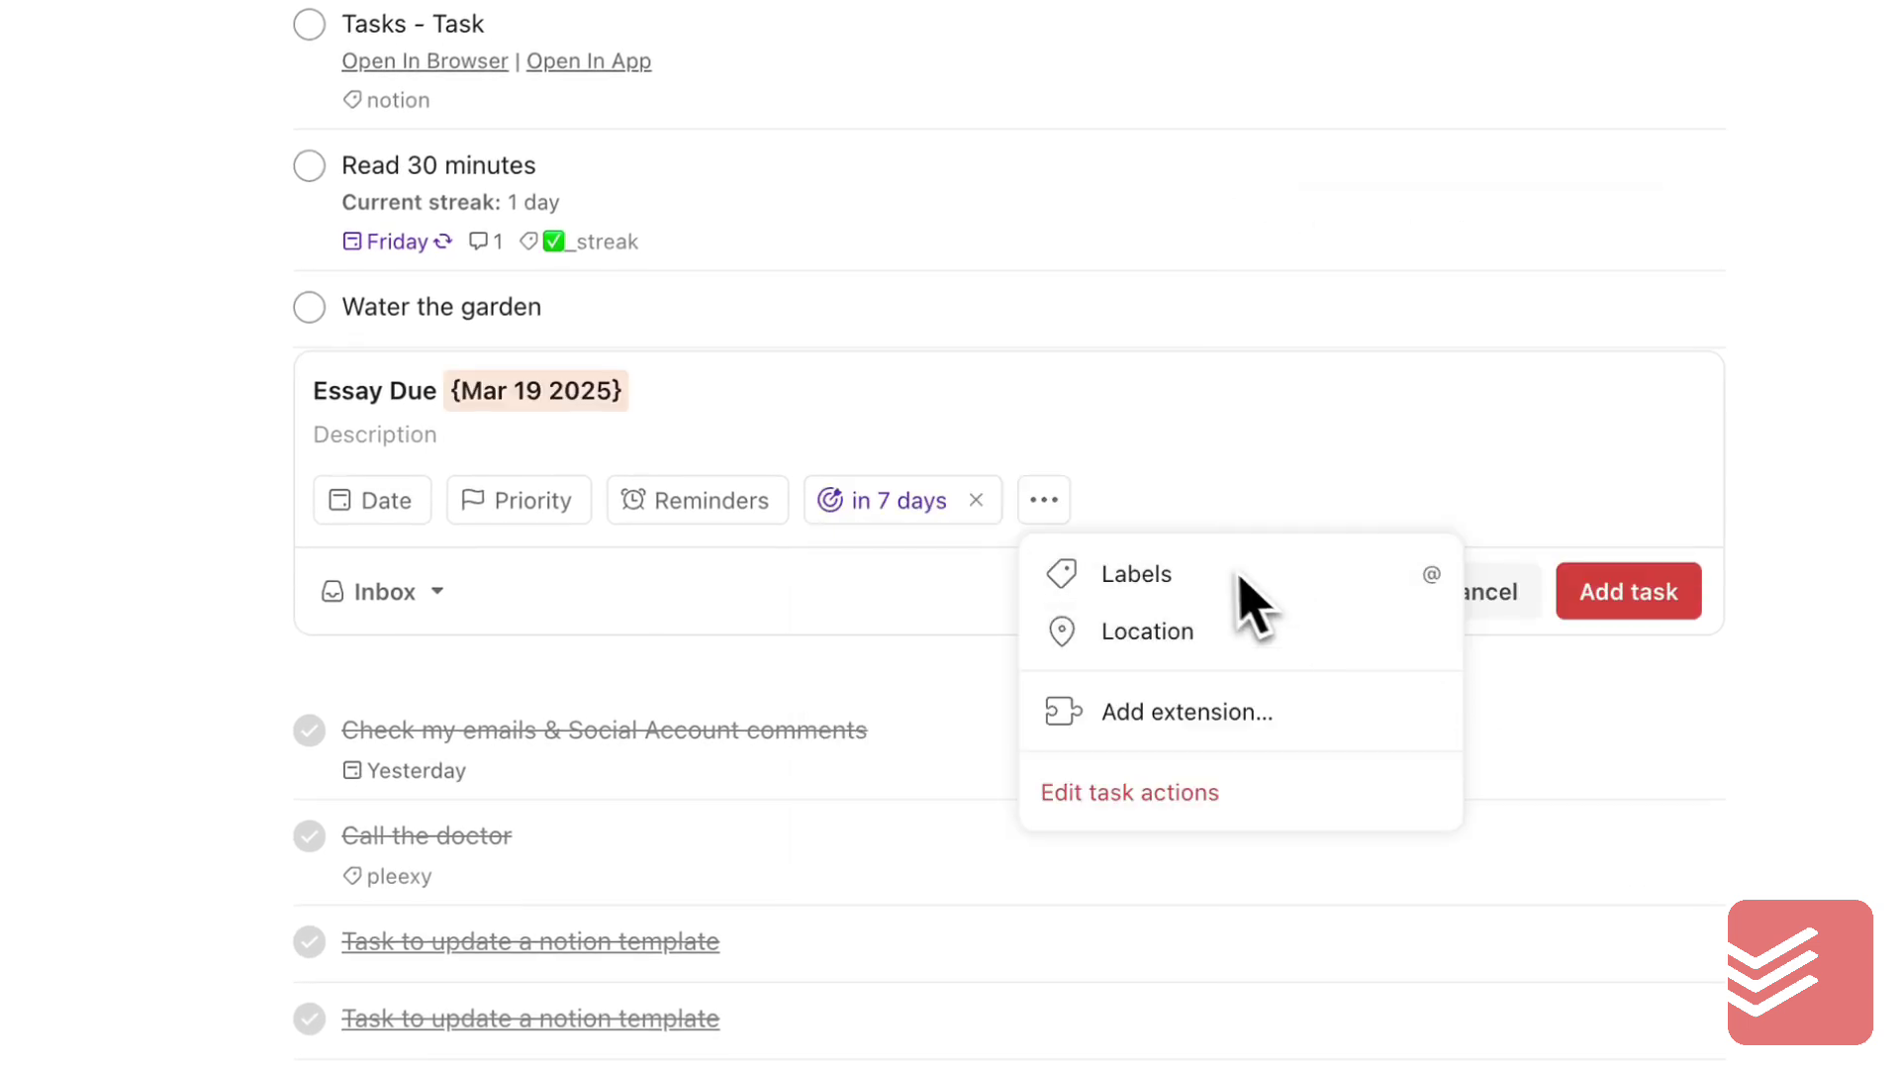
# Look through the draft's date picker and extra options without changing anything
pyautogui.click(1042, 505)
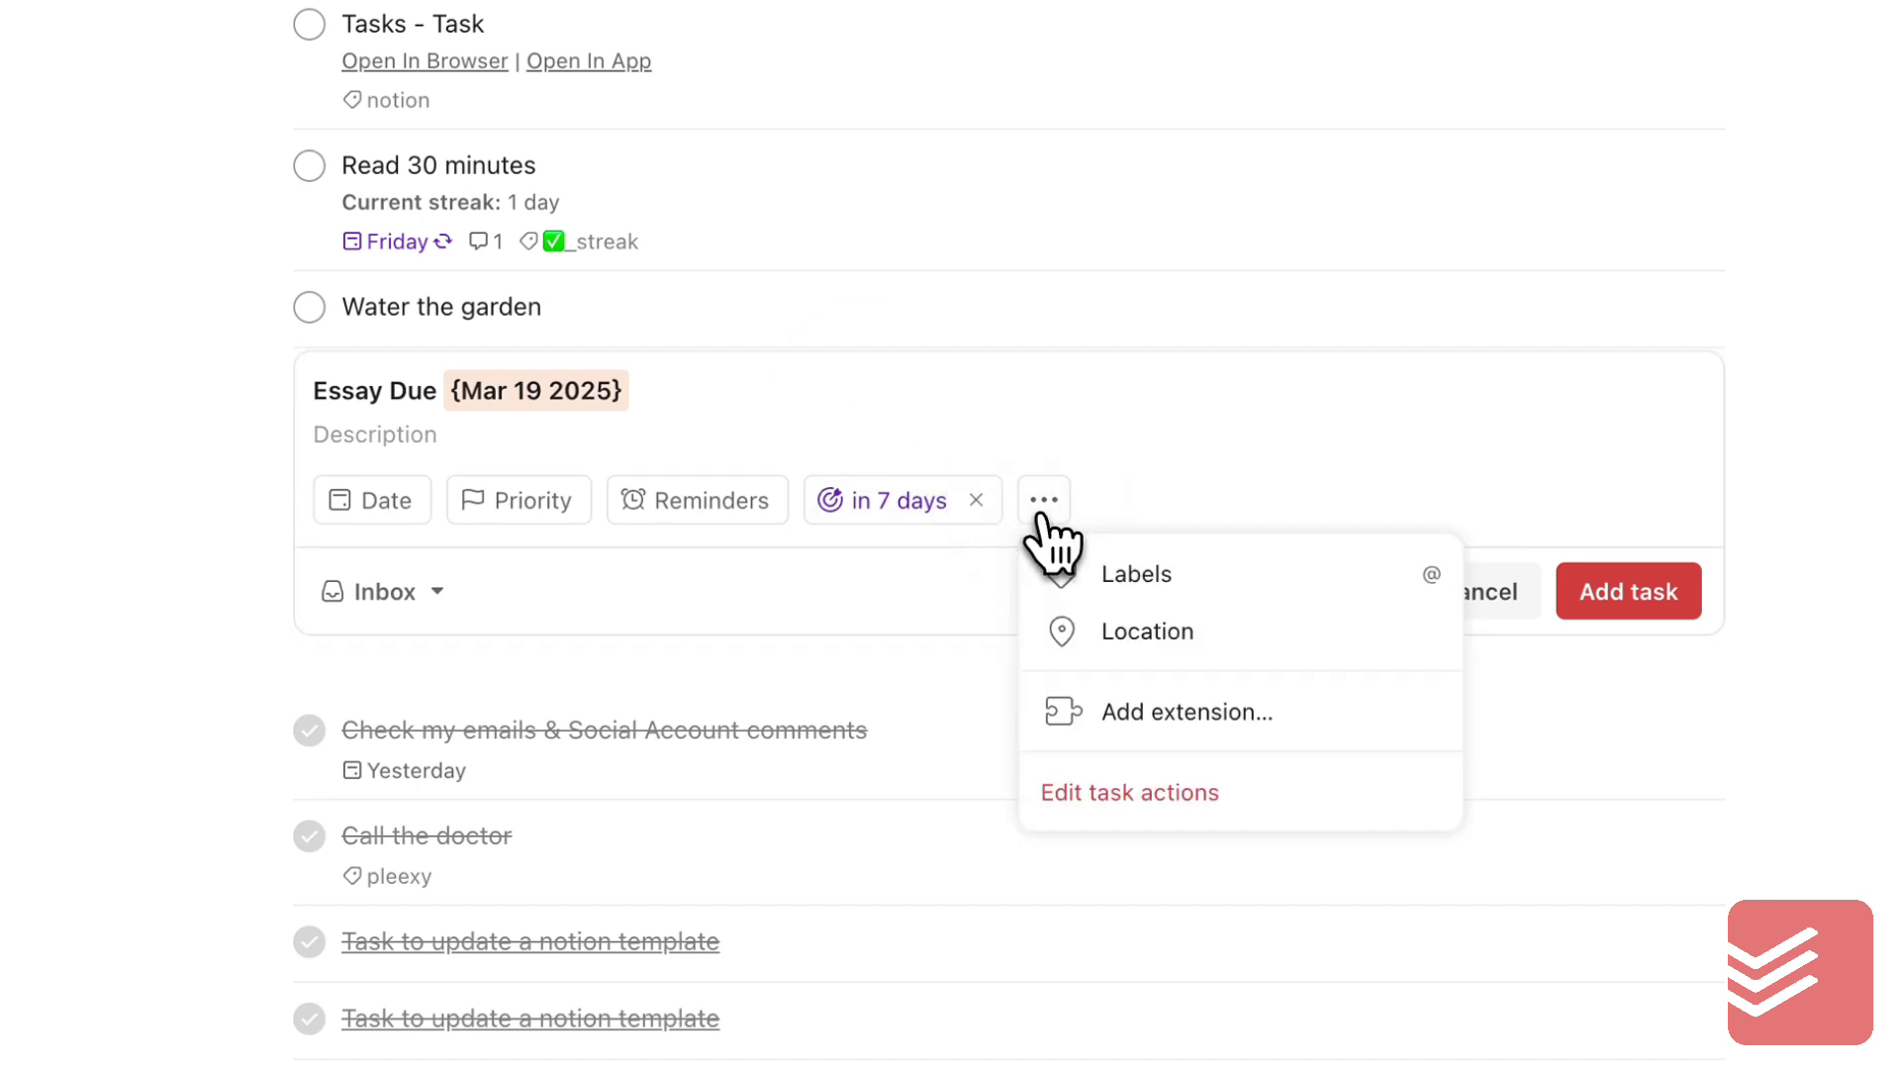
pyautogui.click(372, 505)
pyautogui.click(401, 509)
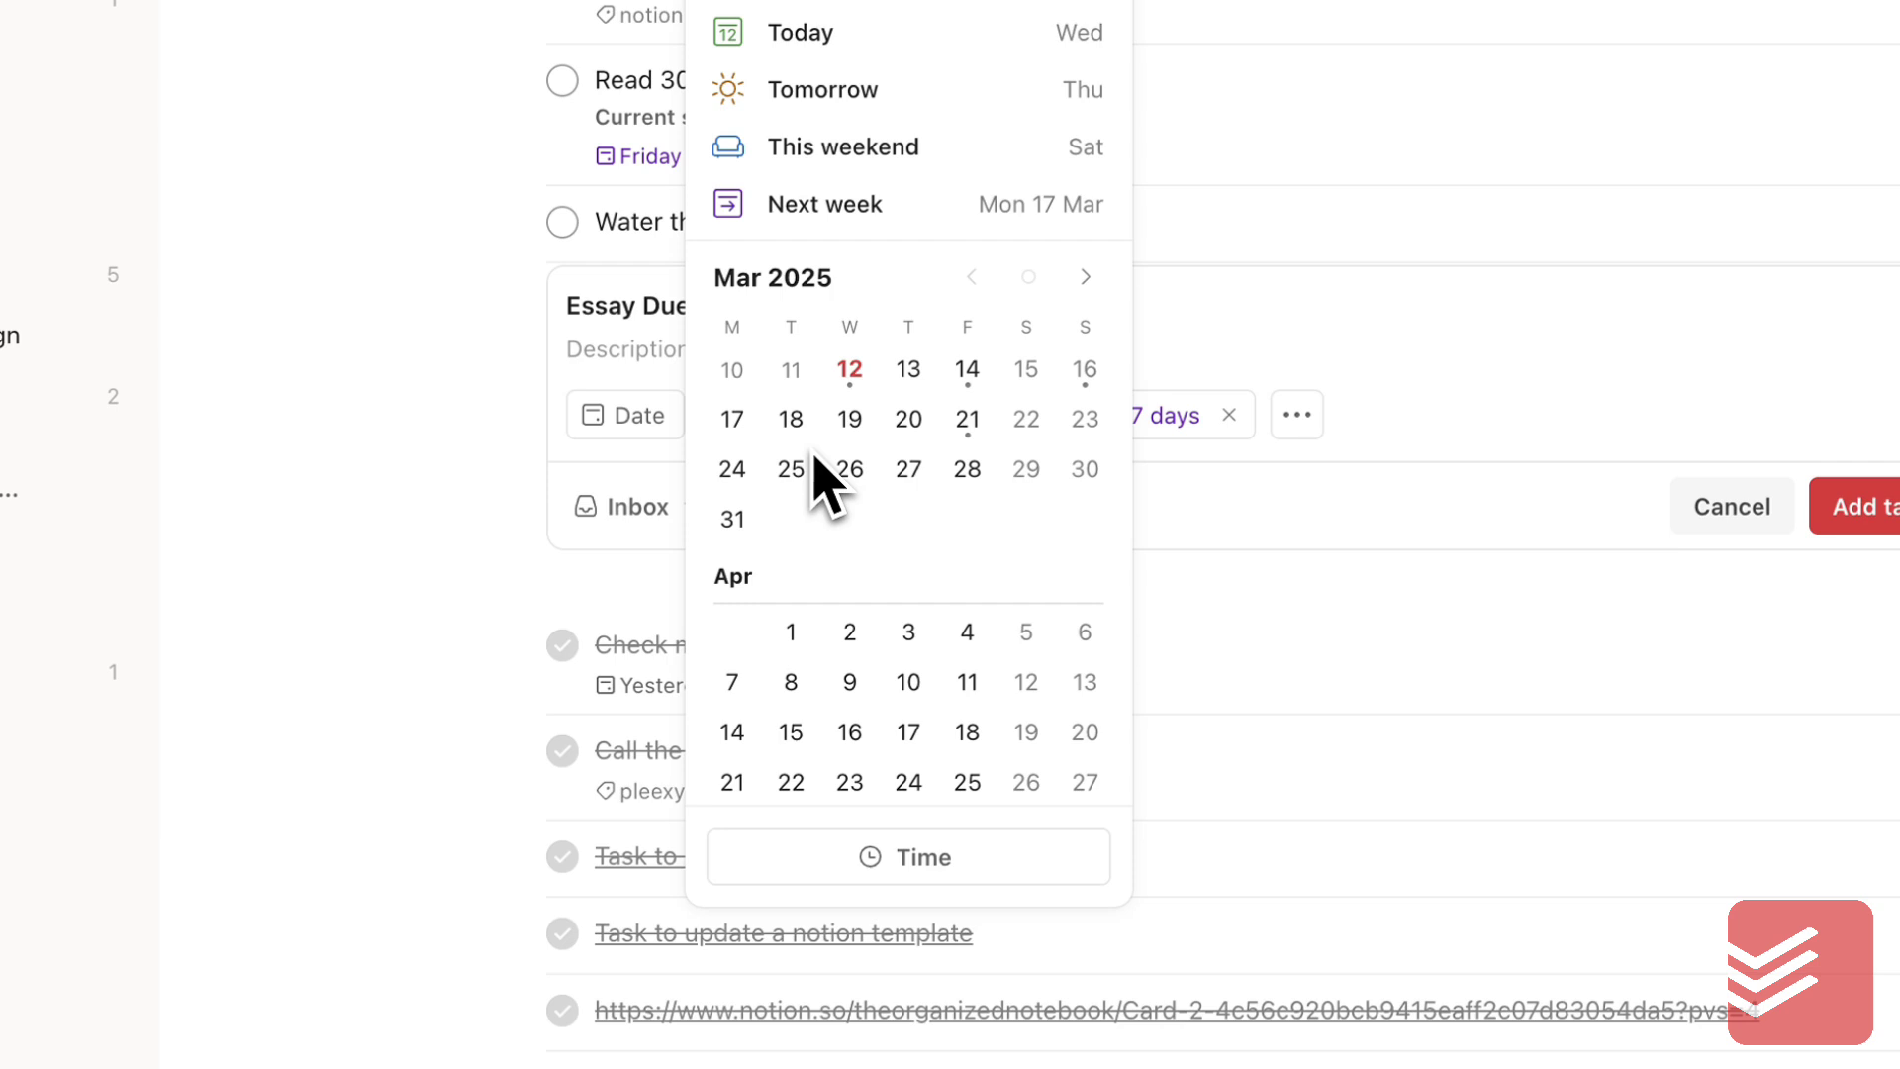
pyautogui.click(482, 507)
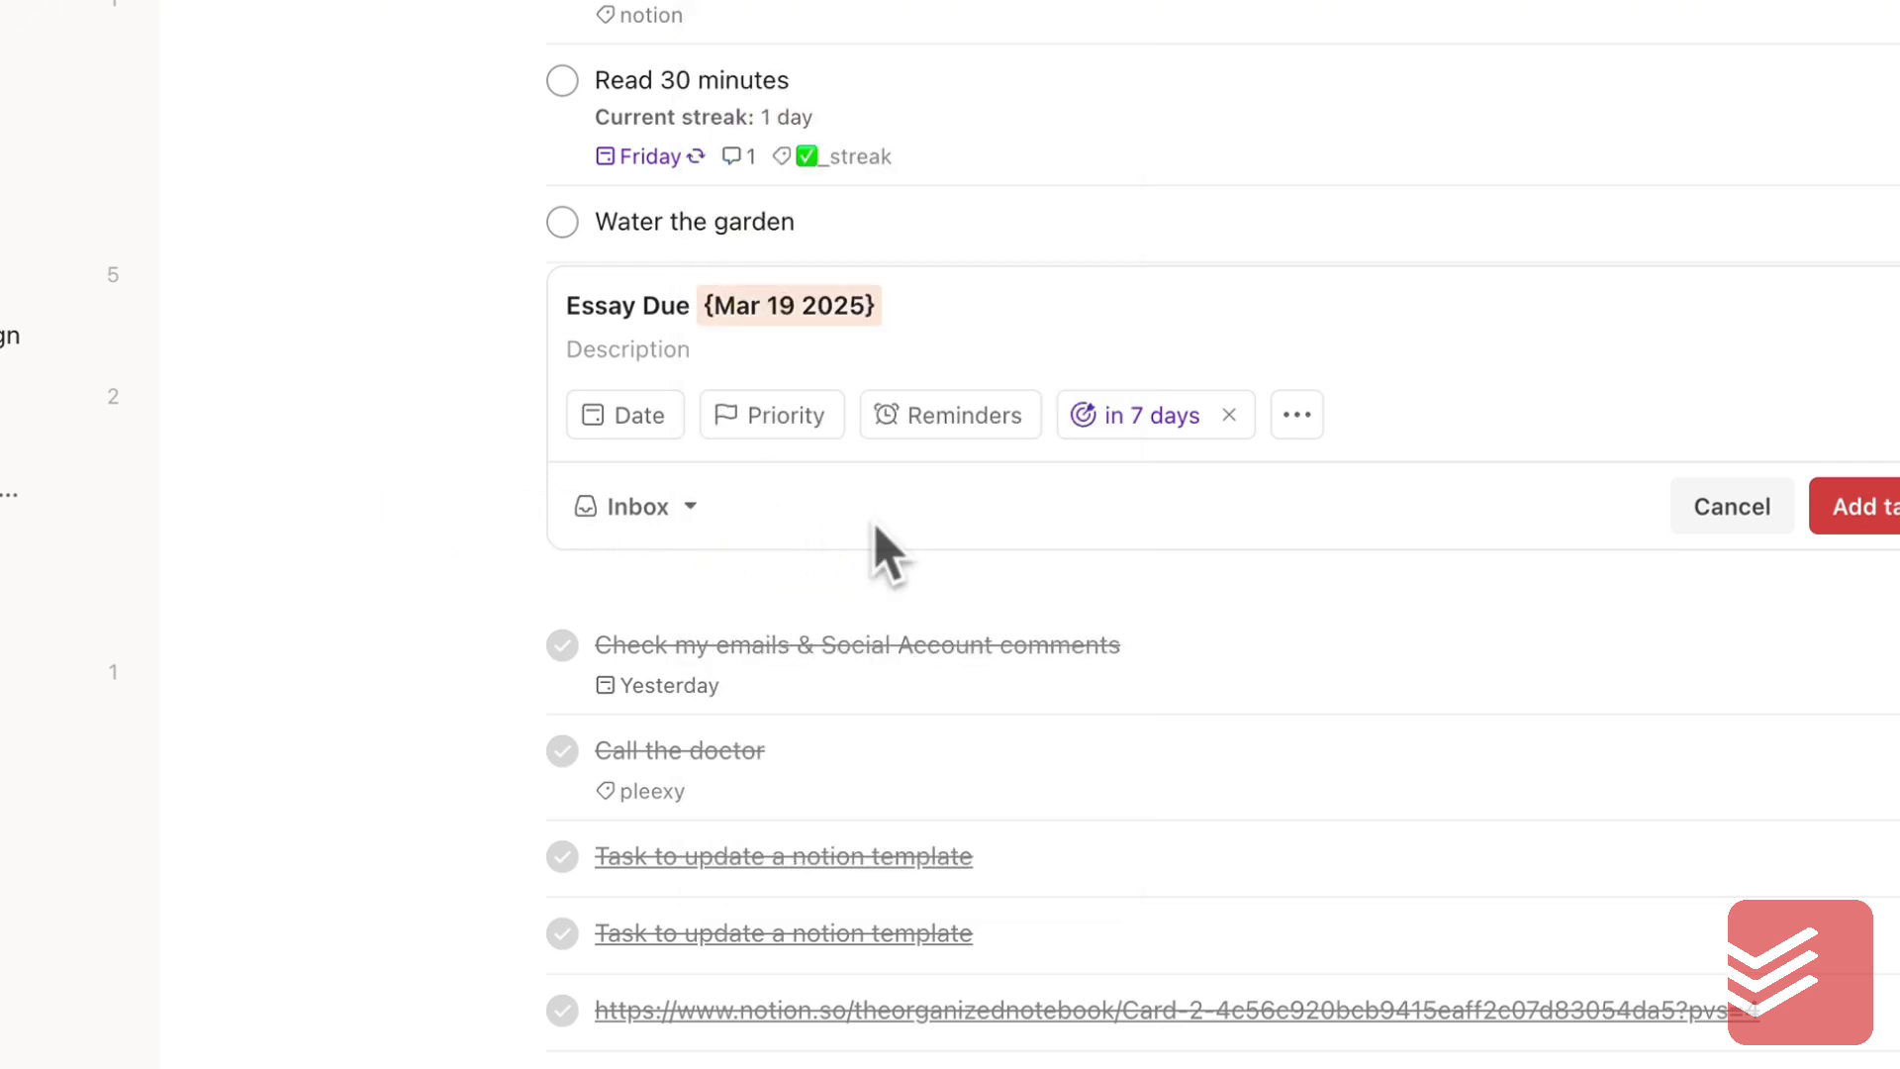
pyautogui.click(1295, 428)
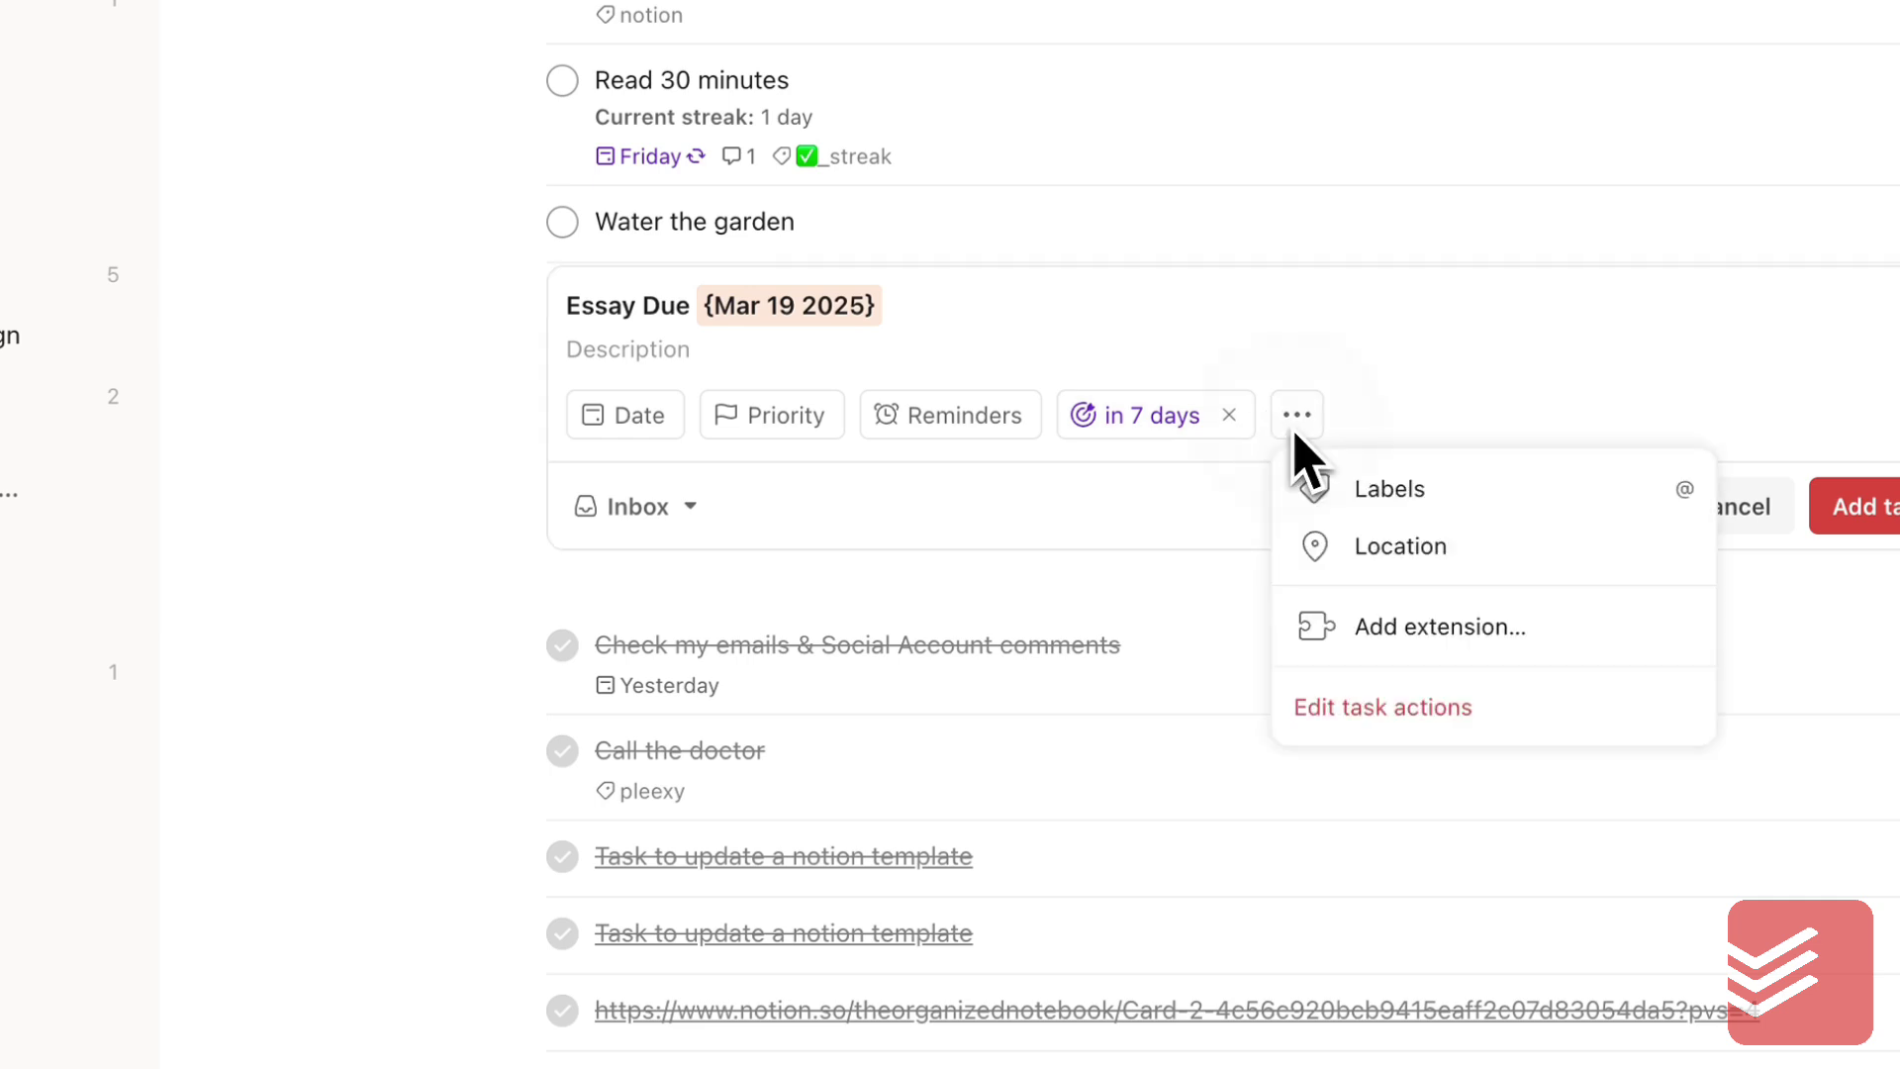
pyautogui.click(962, 436)
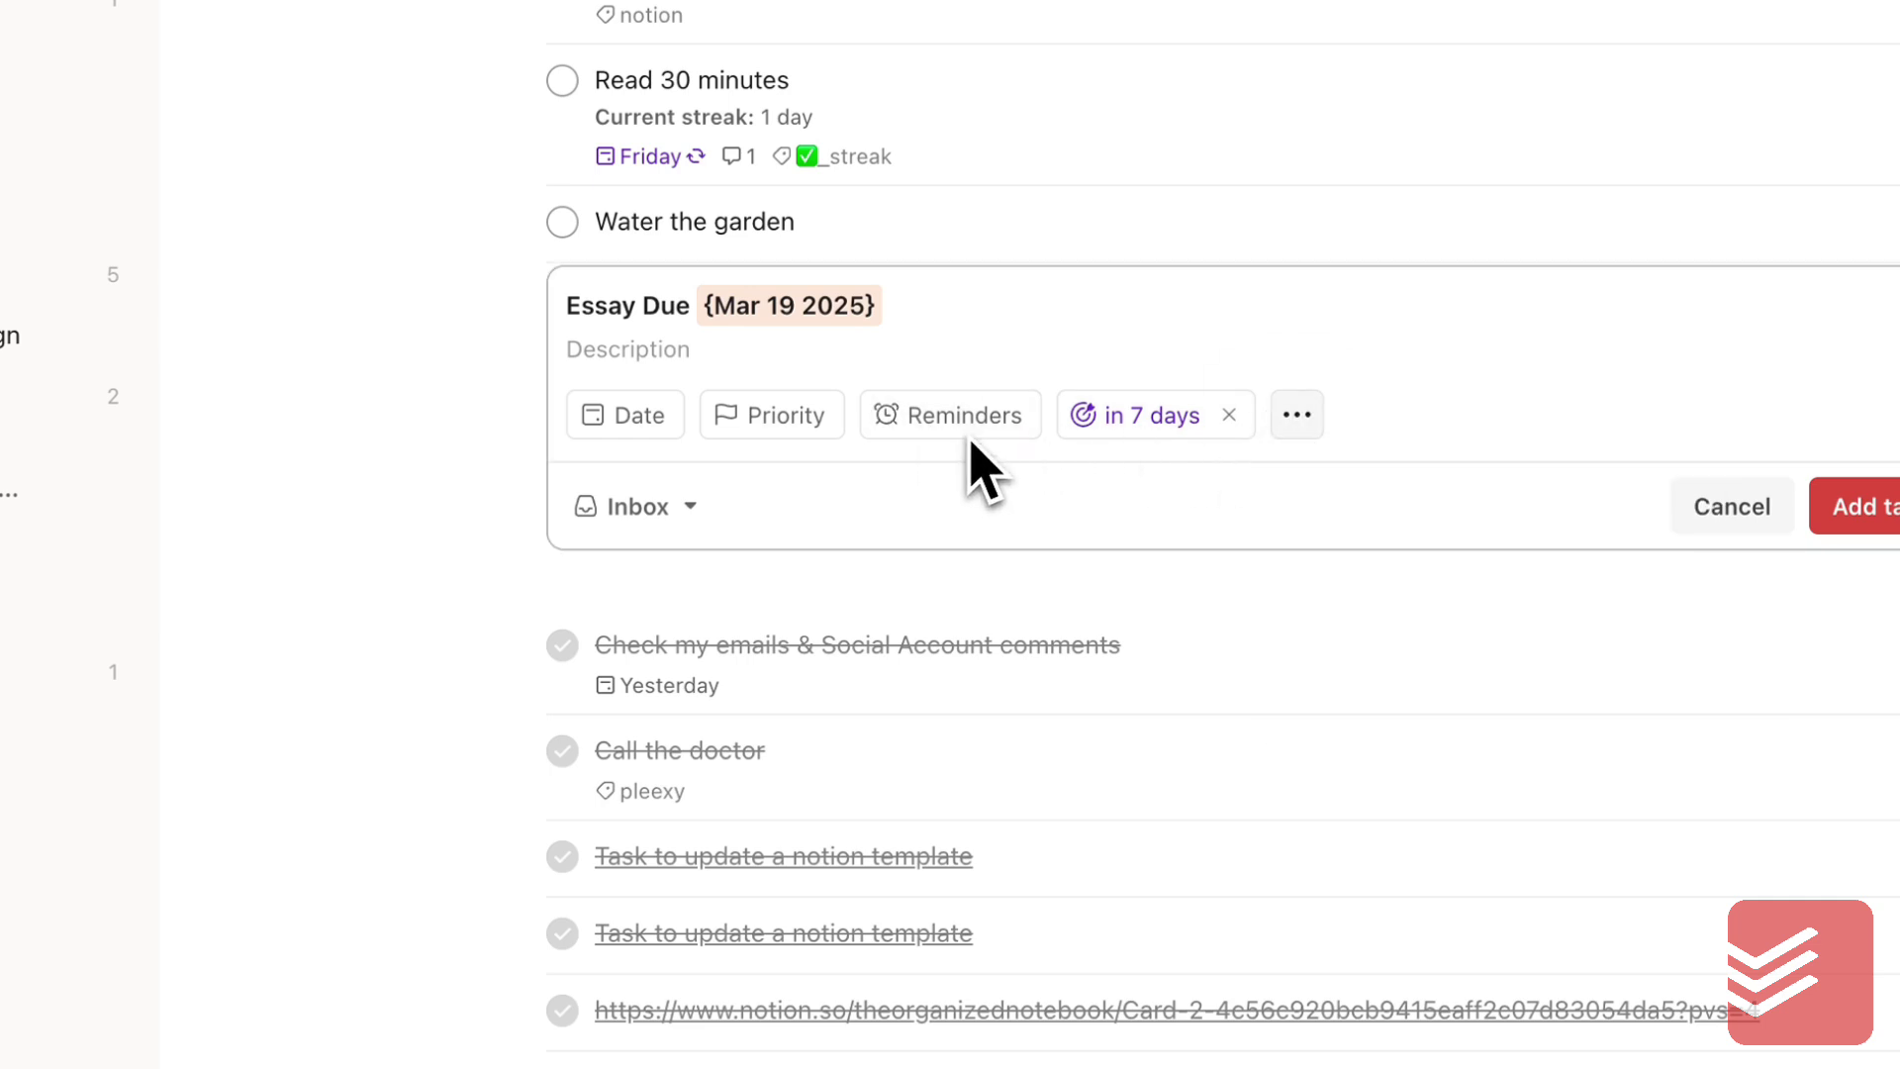
# Explore the Essay Due reminder (21:00, Before task) and priority options without saving
pyautogui.click(990, 424)
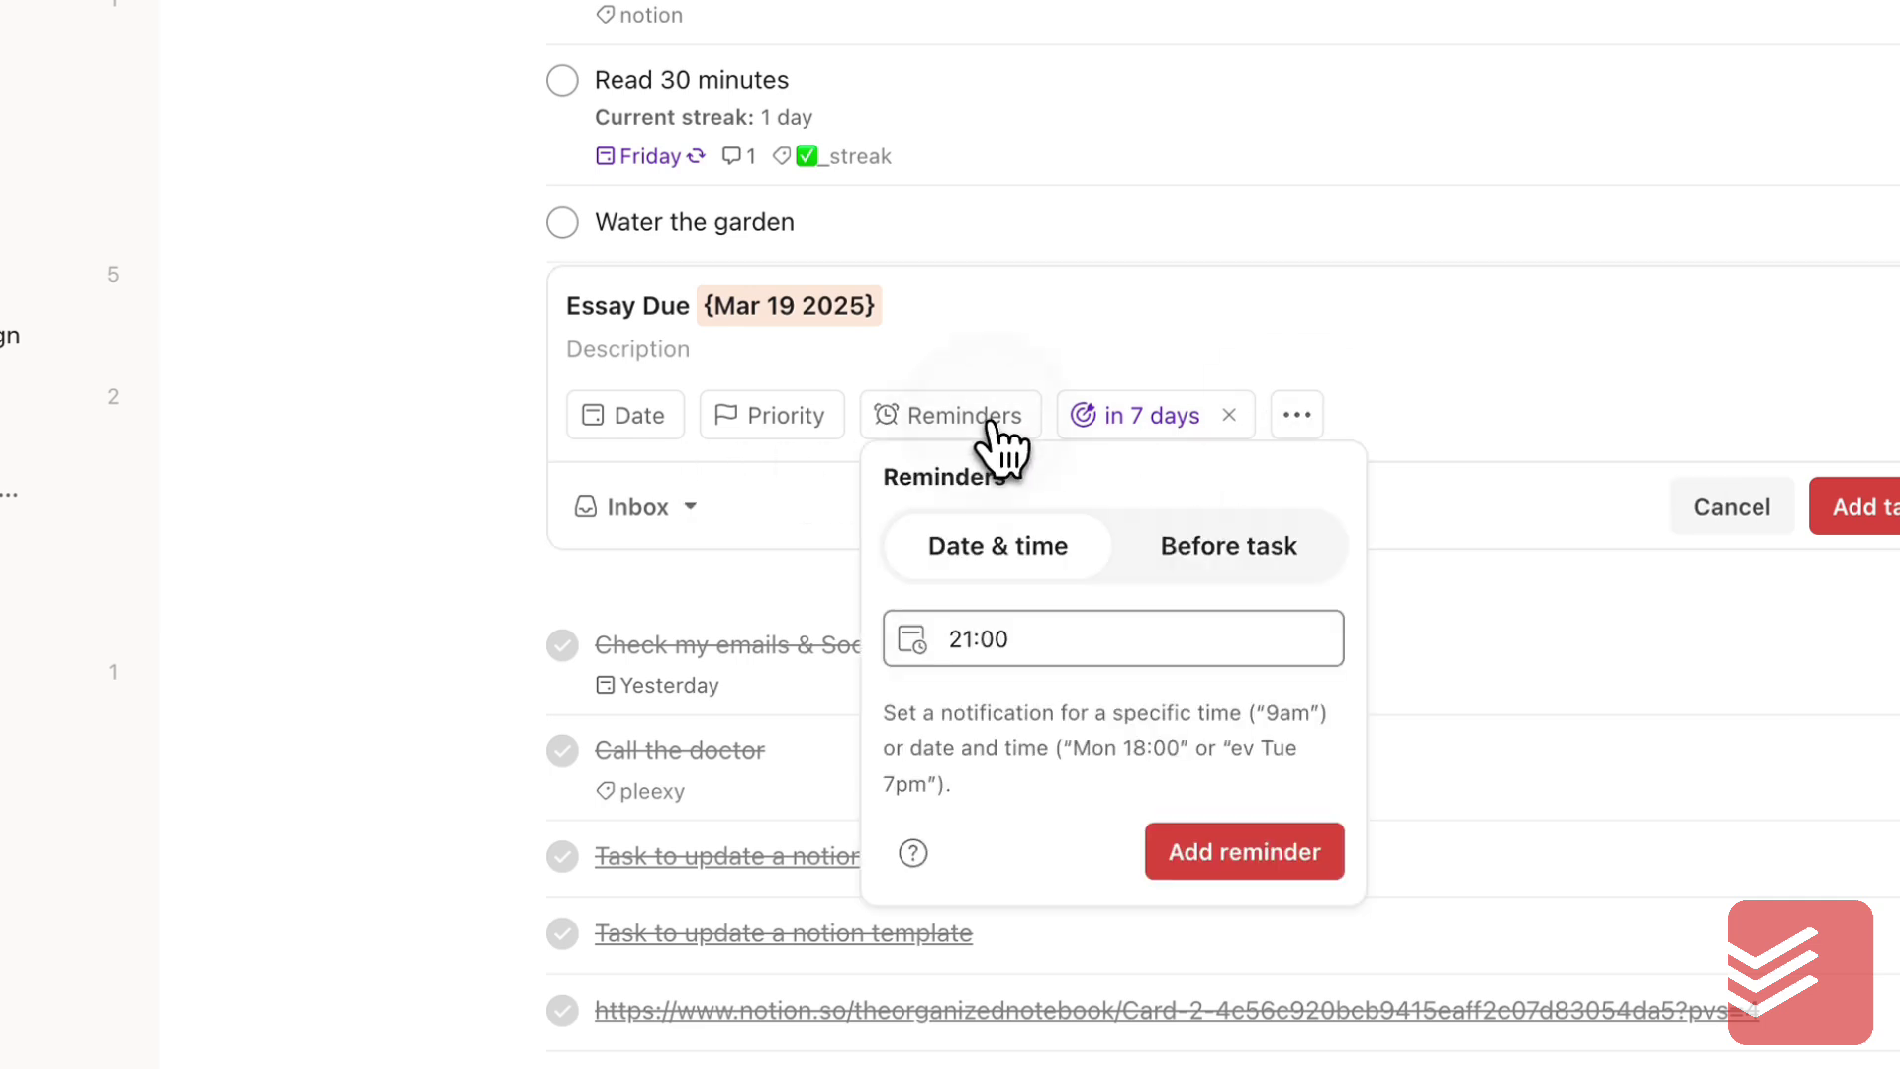
pyautogui.click(1167, 638)
pyautogui.scroll(-5, 1069, 782)
pyautogui.click(1138, 477)
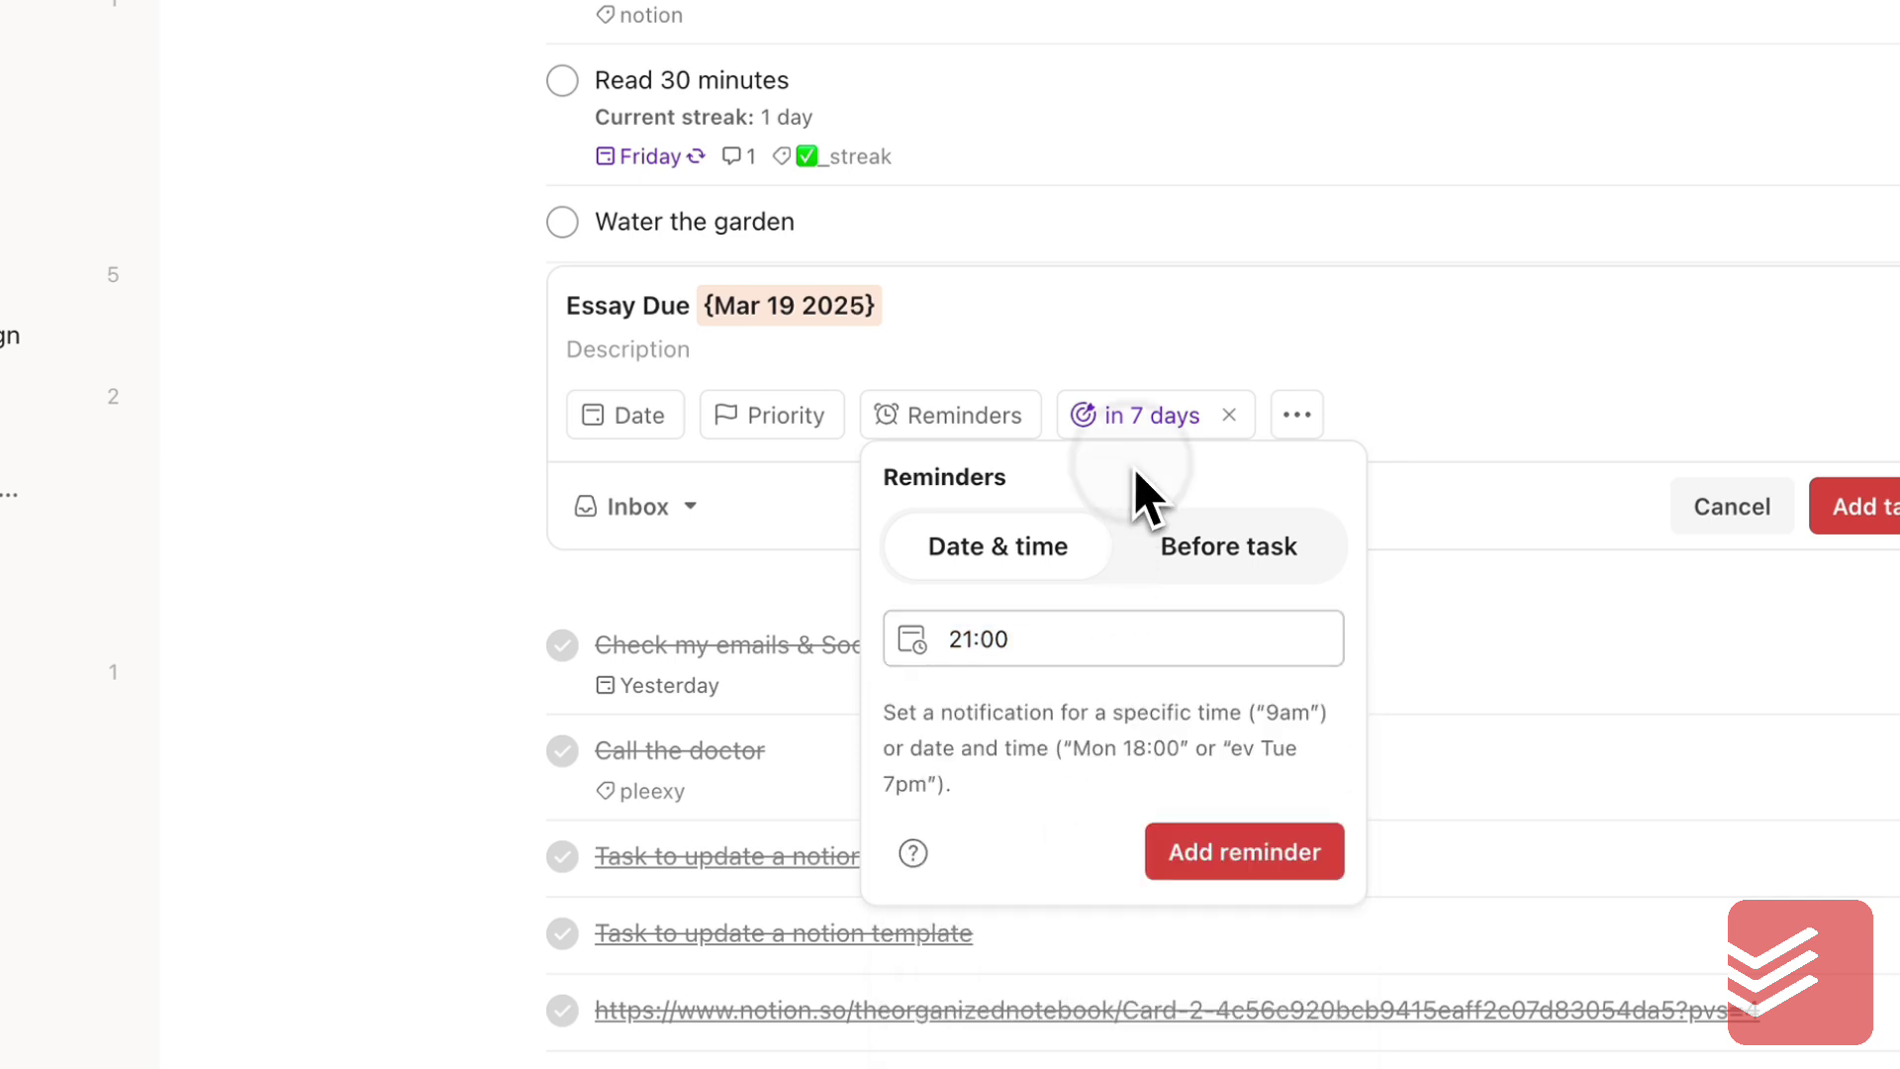
pyautogui.click(1219, 552)
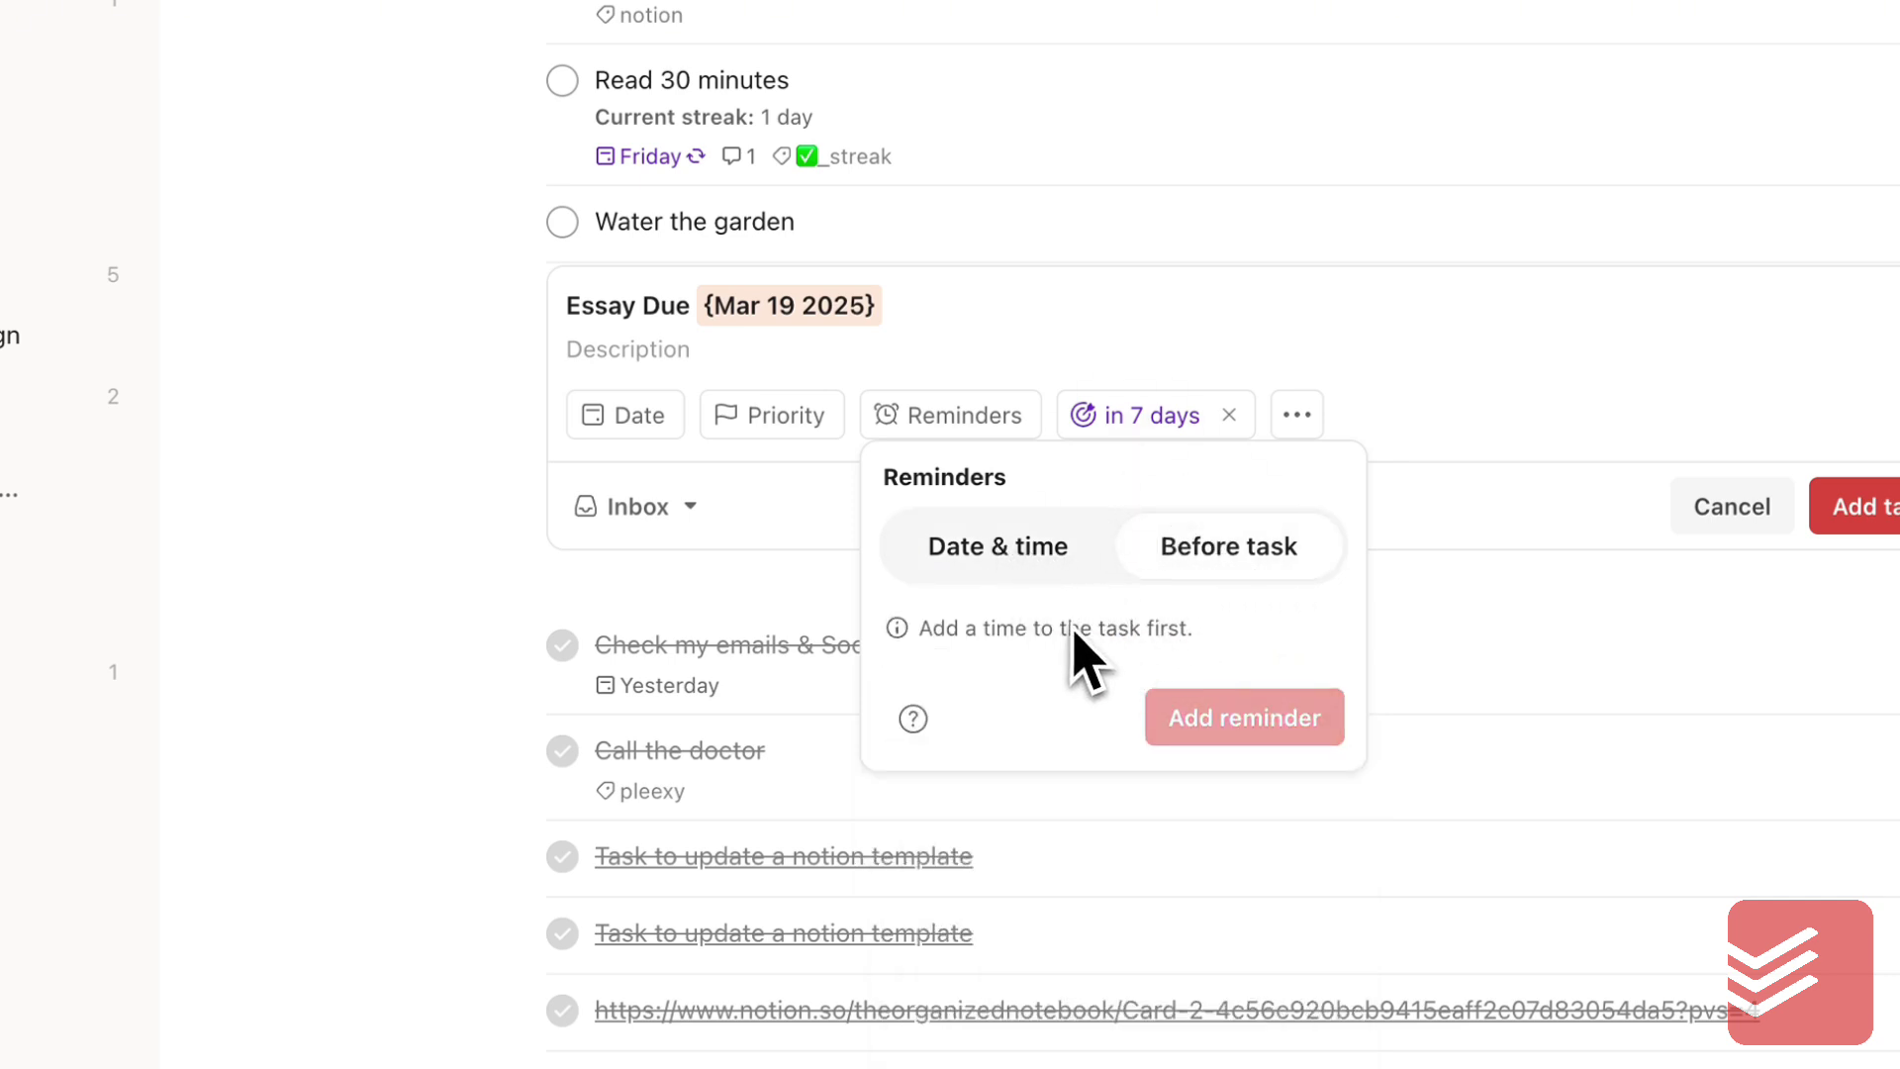
pyautogui.click(1299, 421)
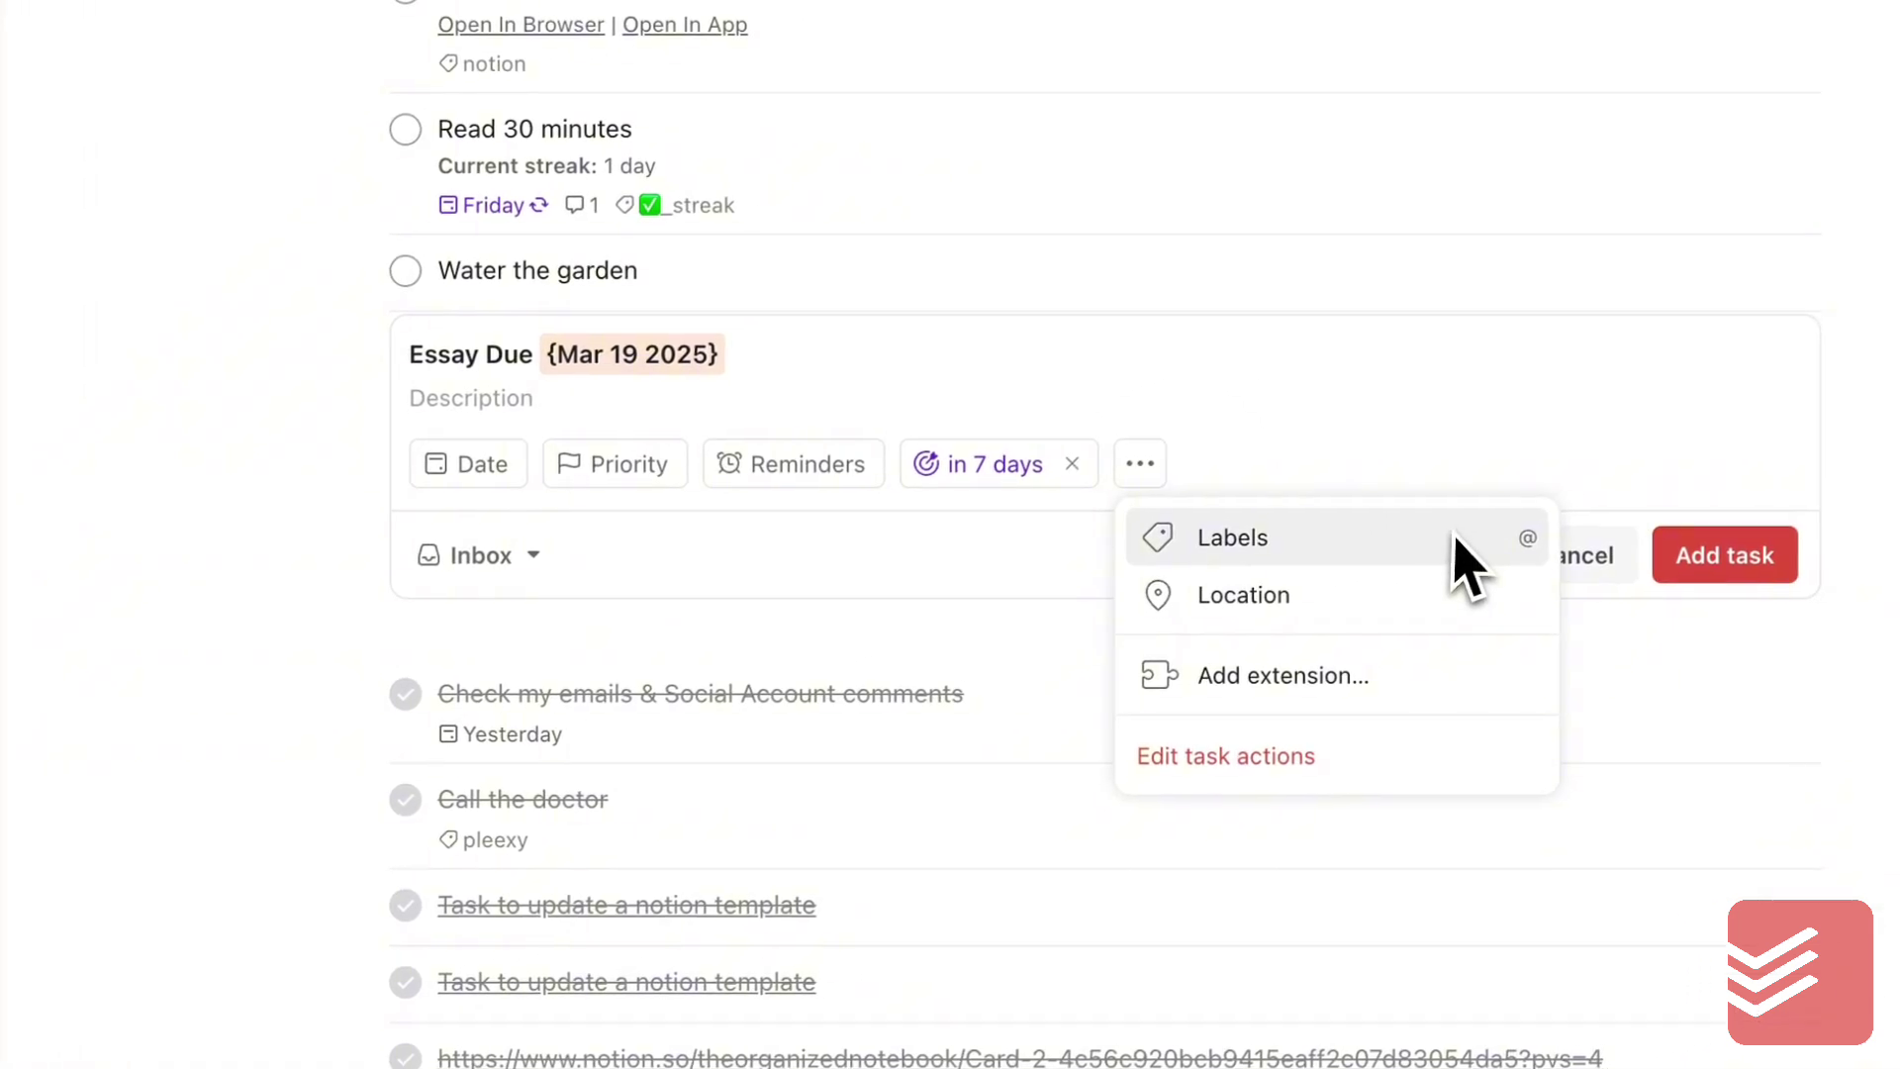
pyautogui.click(798, 551)
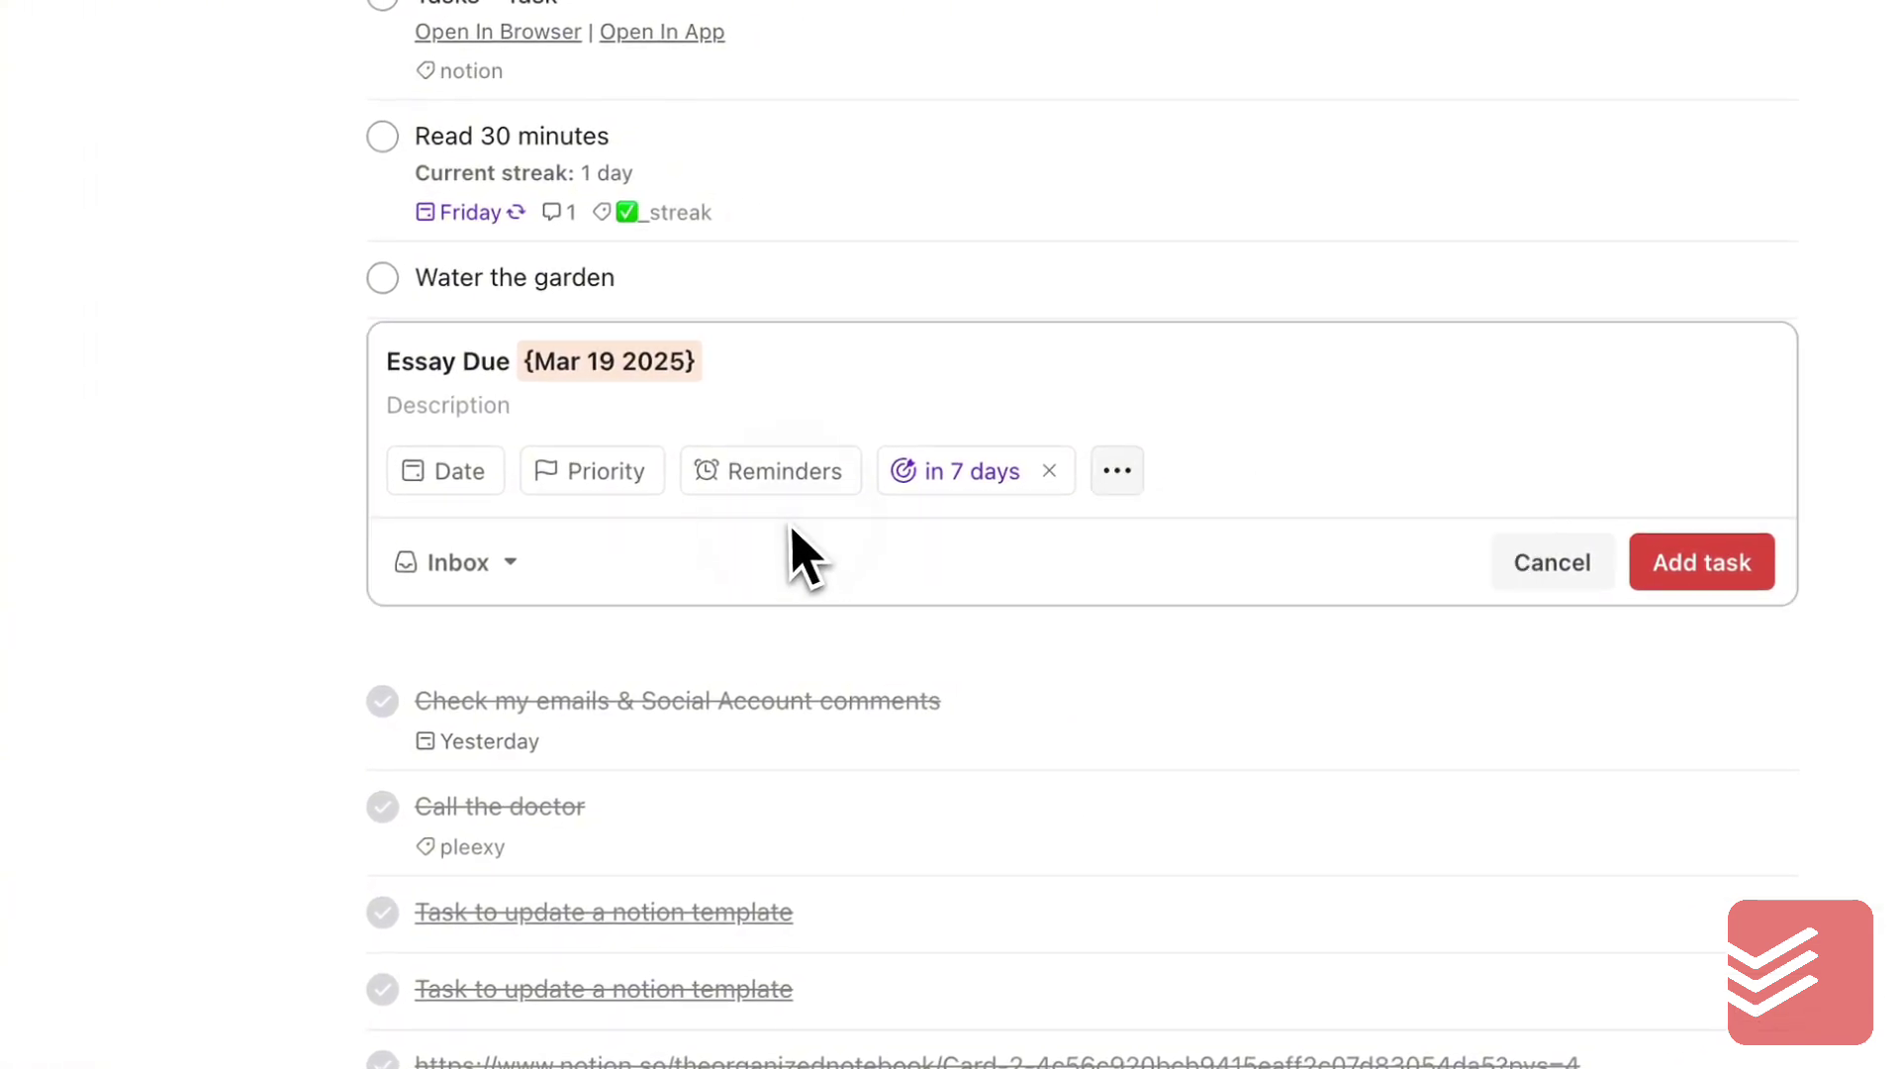
pyautogui.click(592, 472)
pyautogui.click(1124, 471)
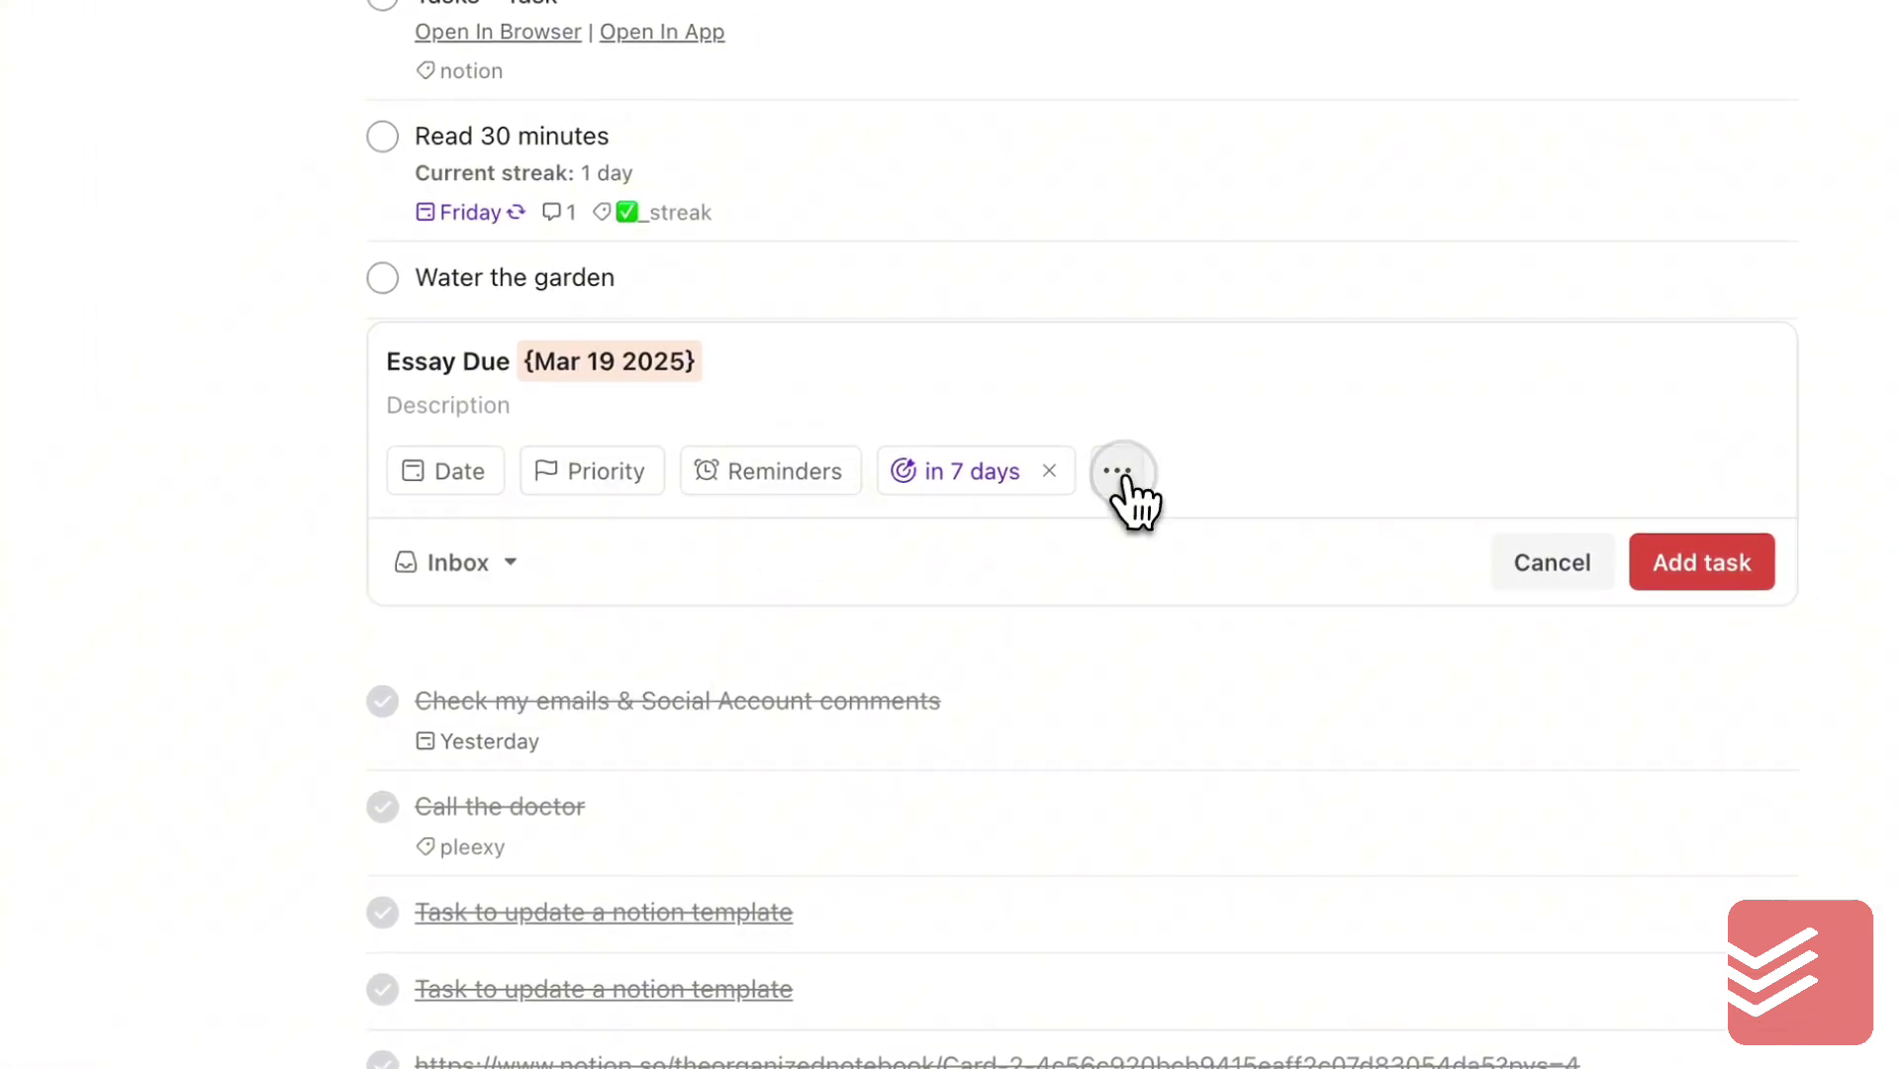
# Discard the Essay Due draft and show the labels available for Water the plants
pyautogui.click(1551, 564)
pyautogui.press('Return')
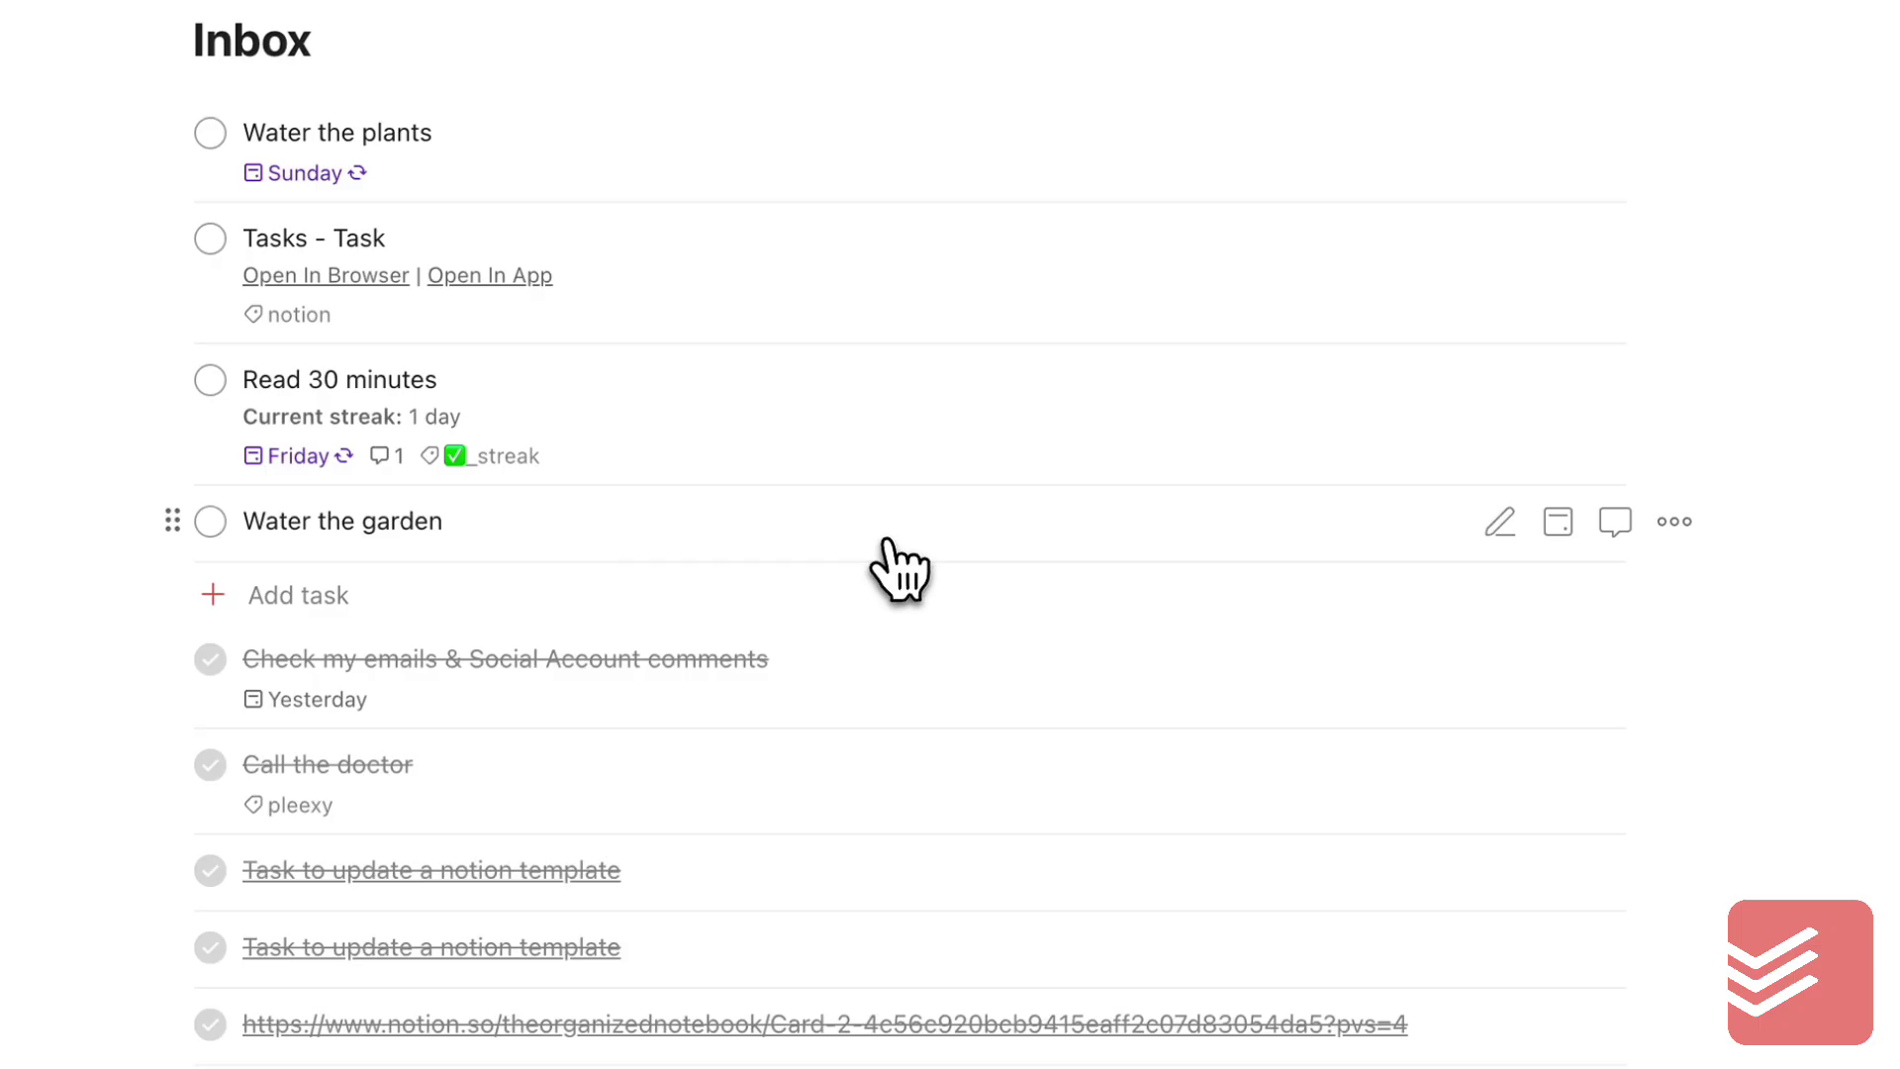
pyautogui.click(1047, 133)
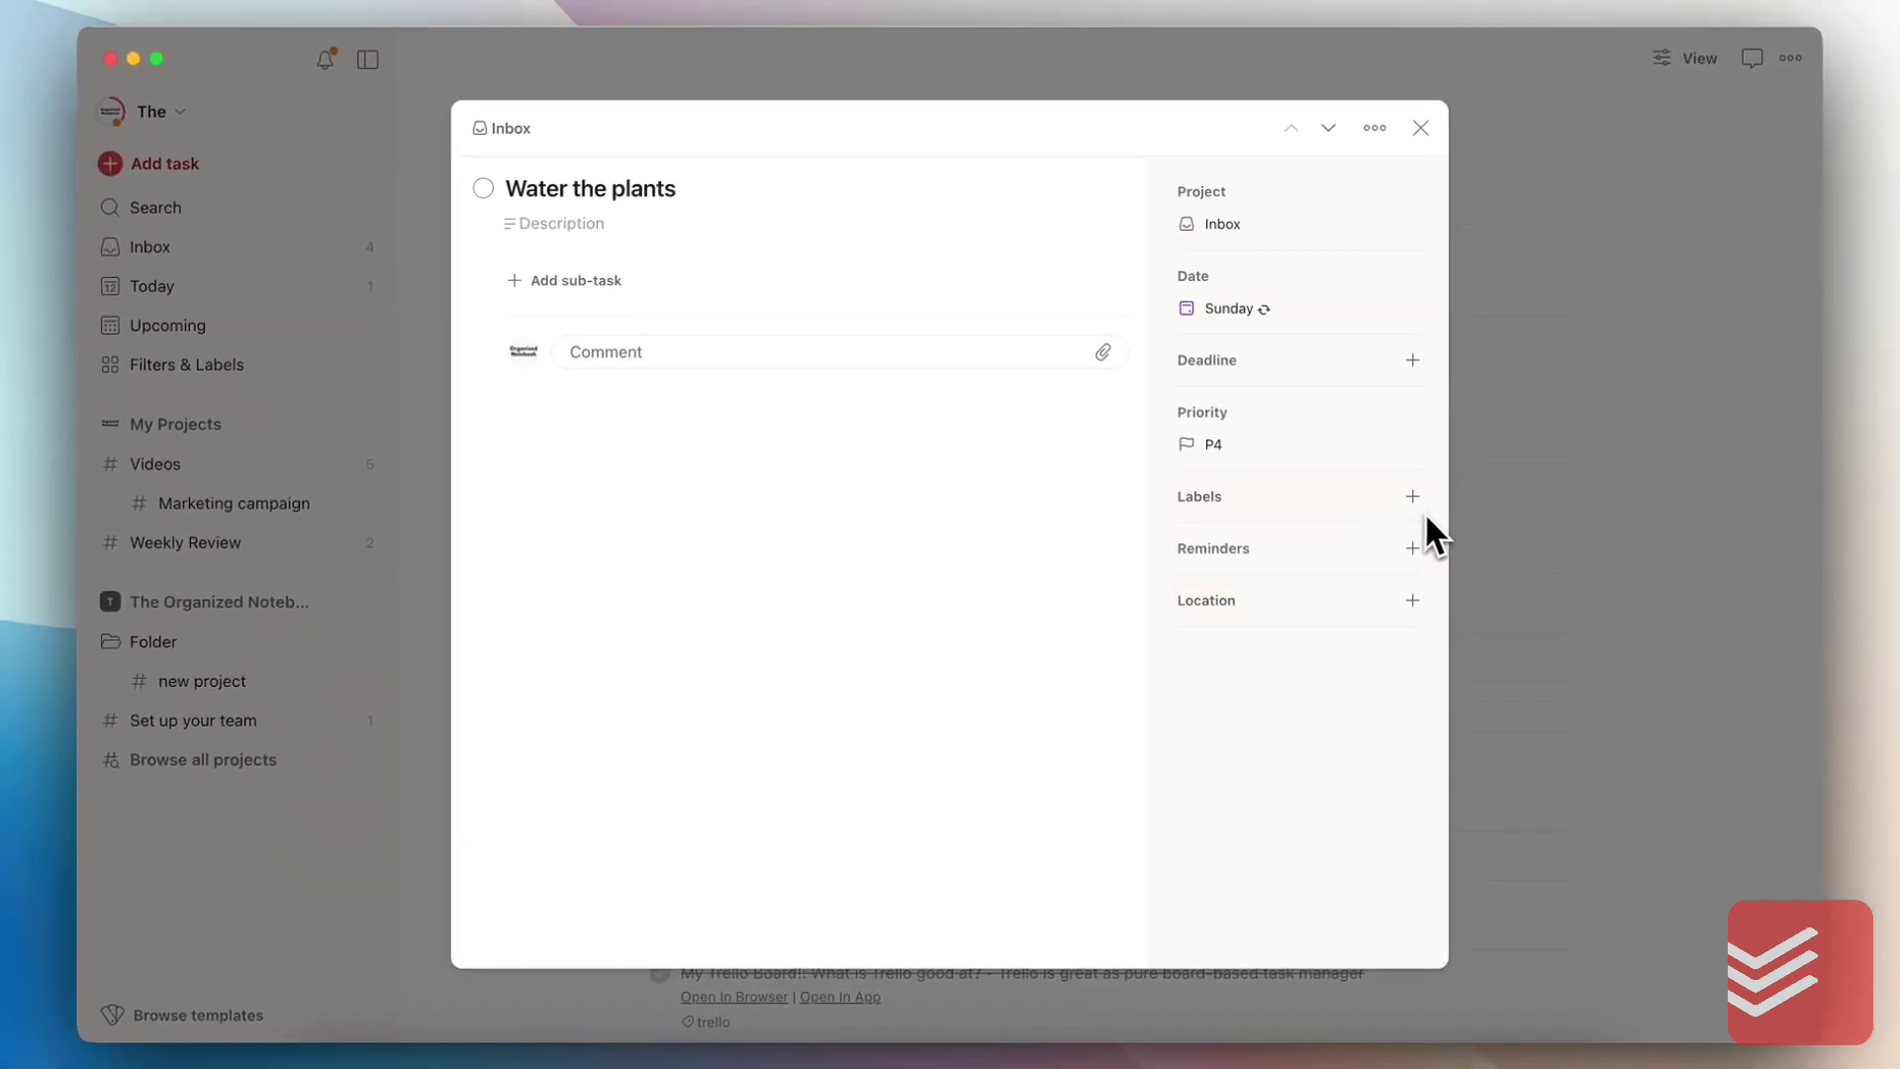
pyautogui.click(1416, 496)
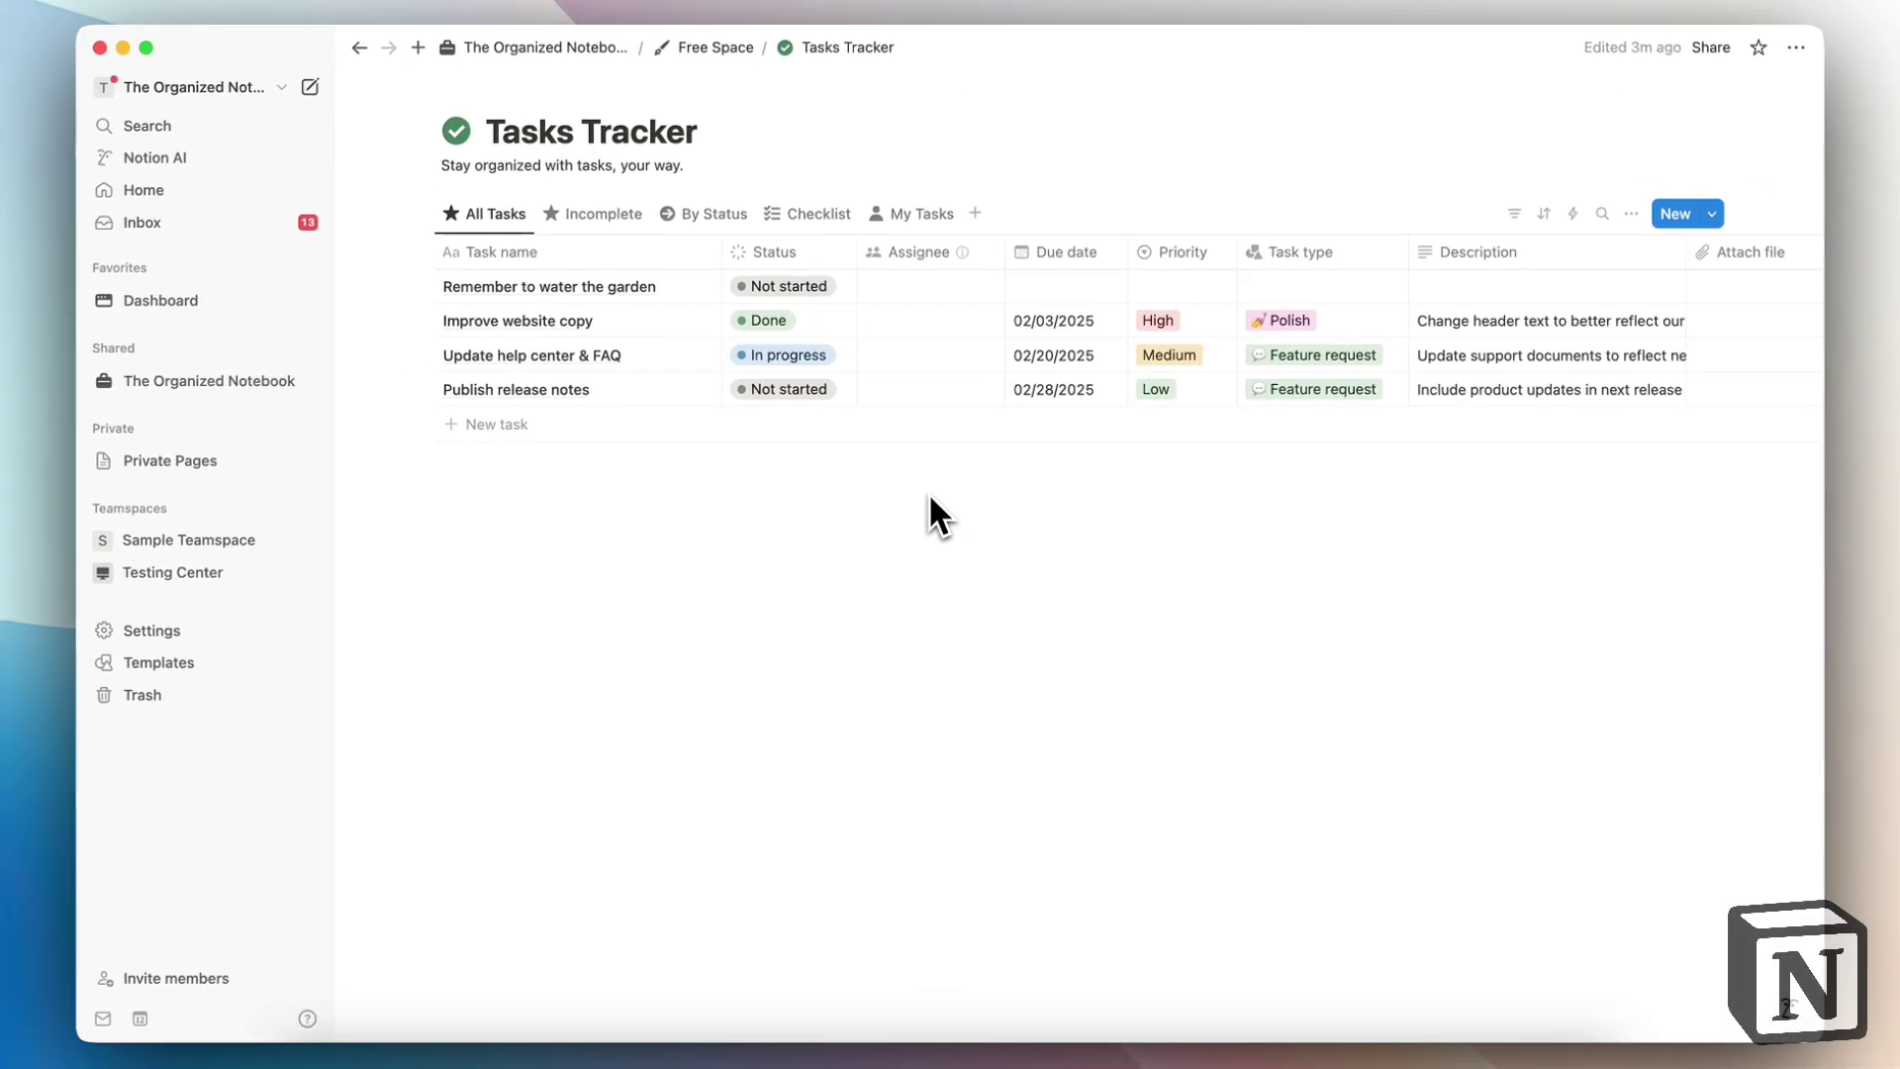
# Remove the High priority tag from Improve website copy, leaving its Priority cell empty
pyautogui.hscroll(5, 940, 426)
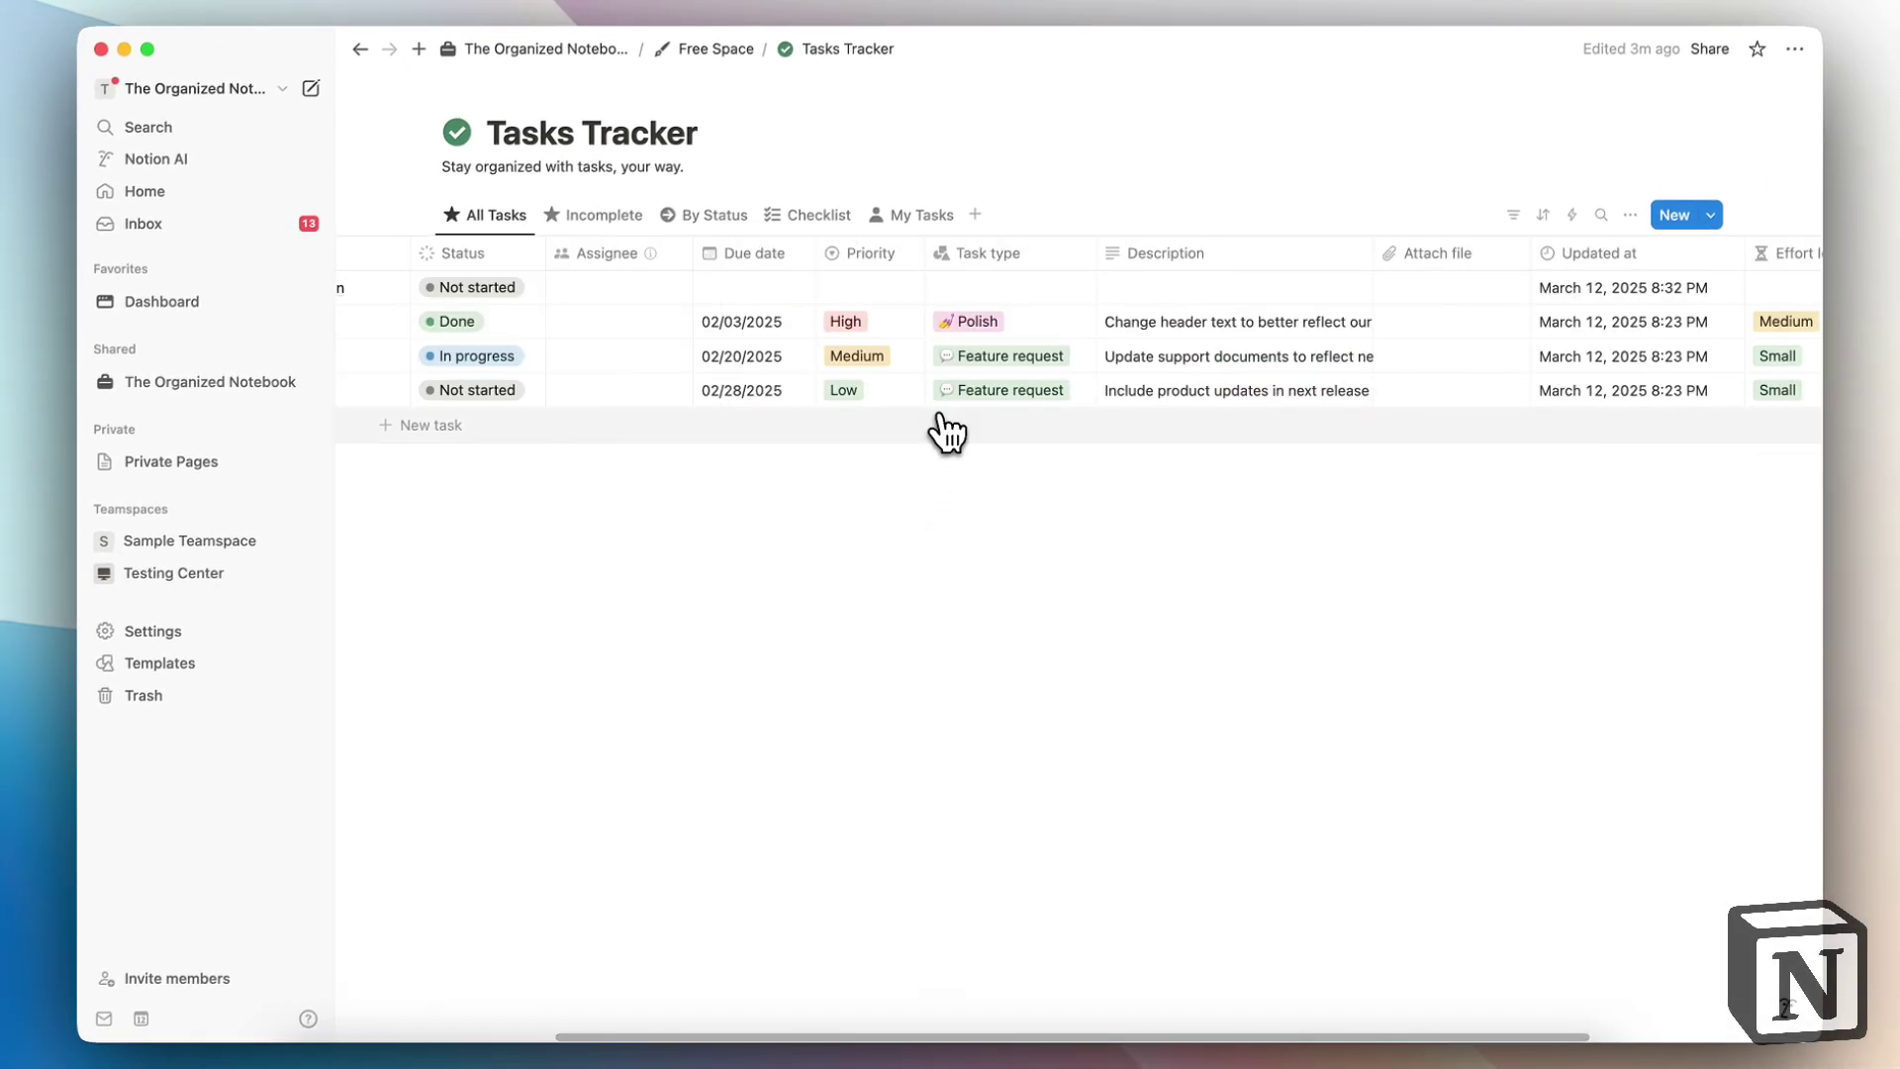
pyautogui.click(891, 322)
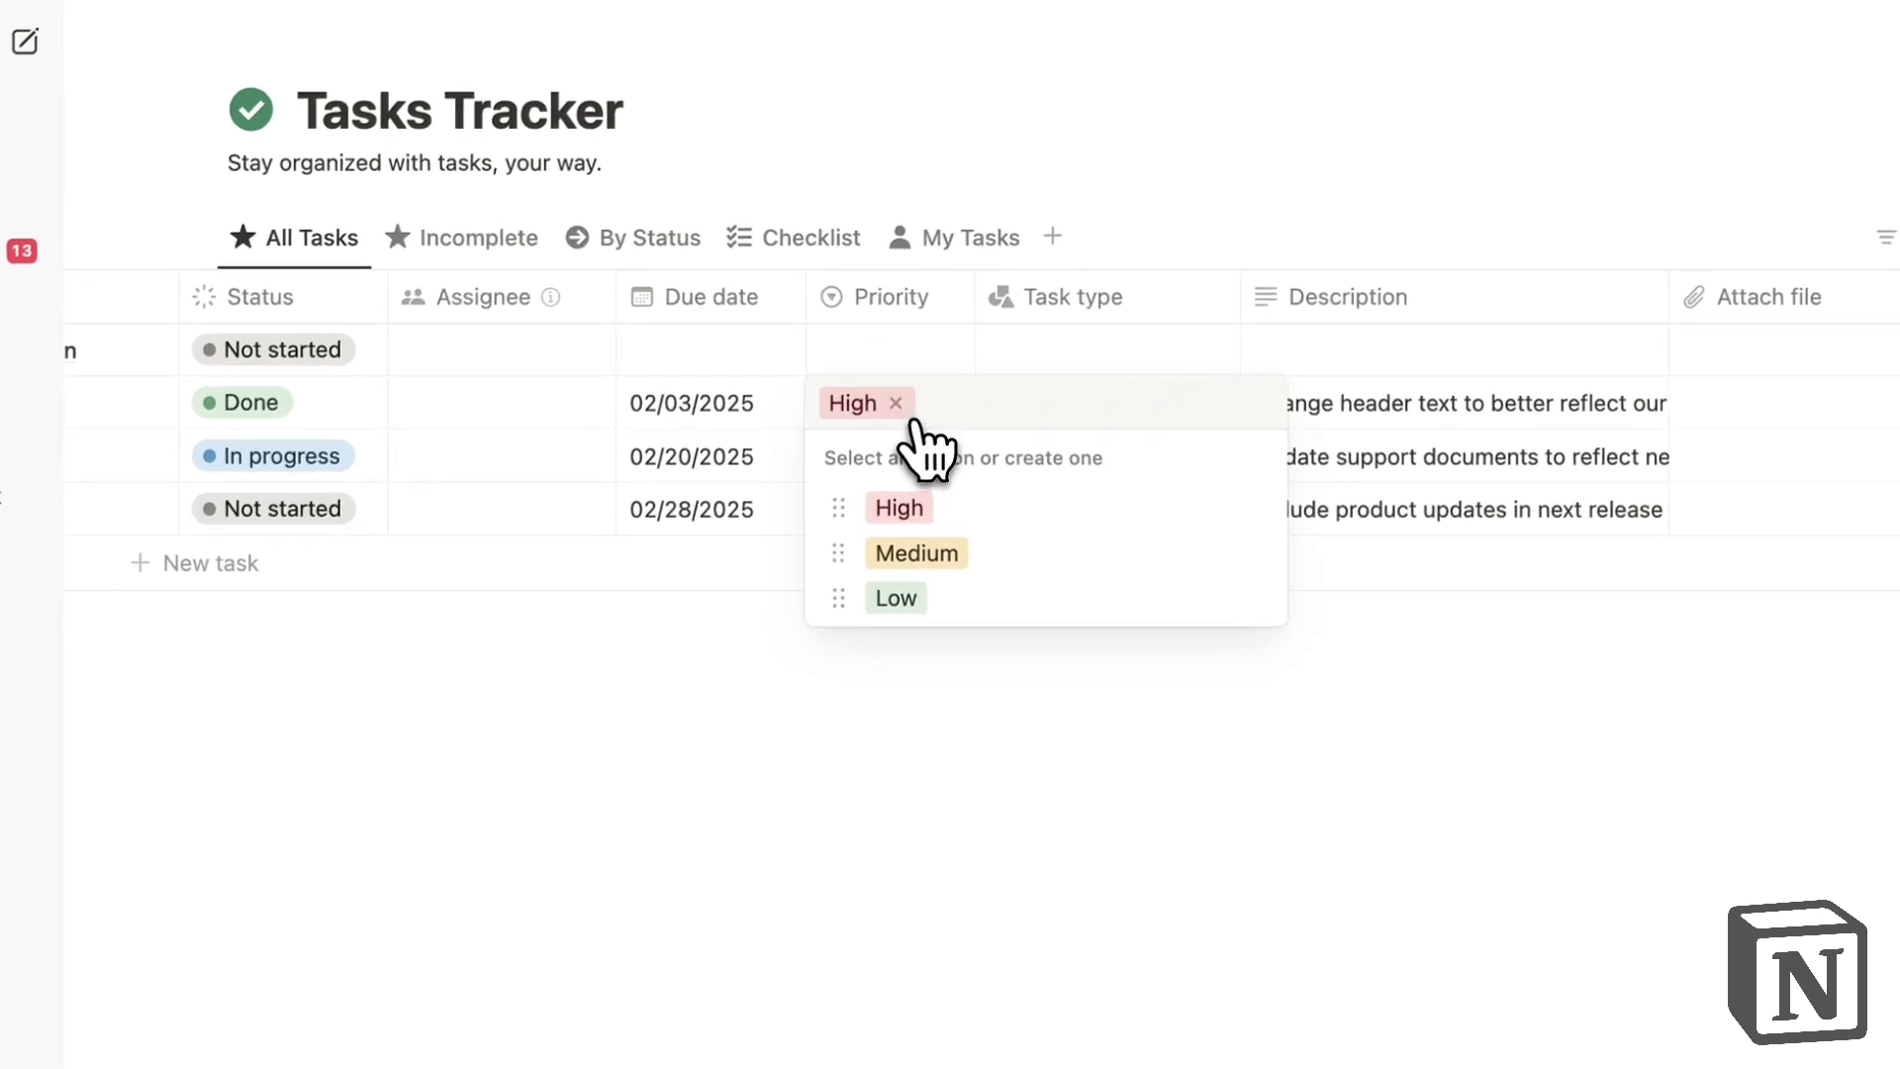
pyautogui.click(899, 406)
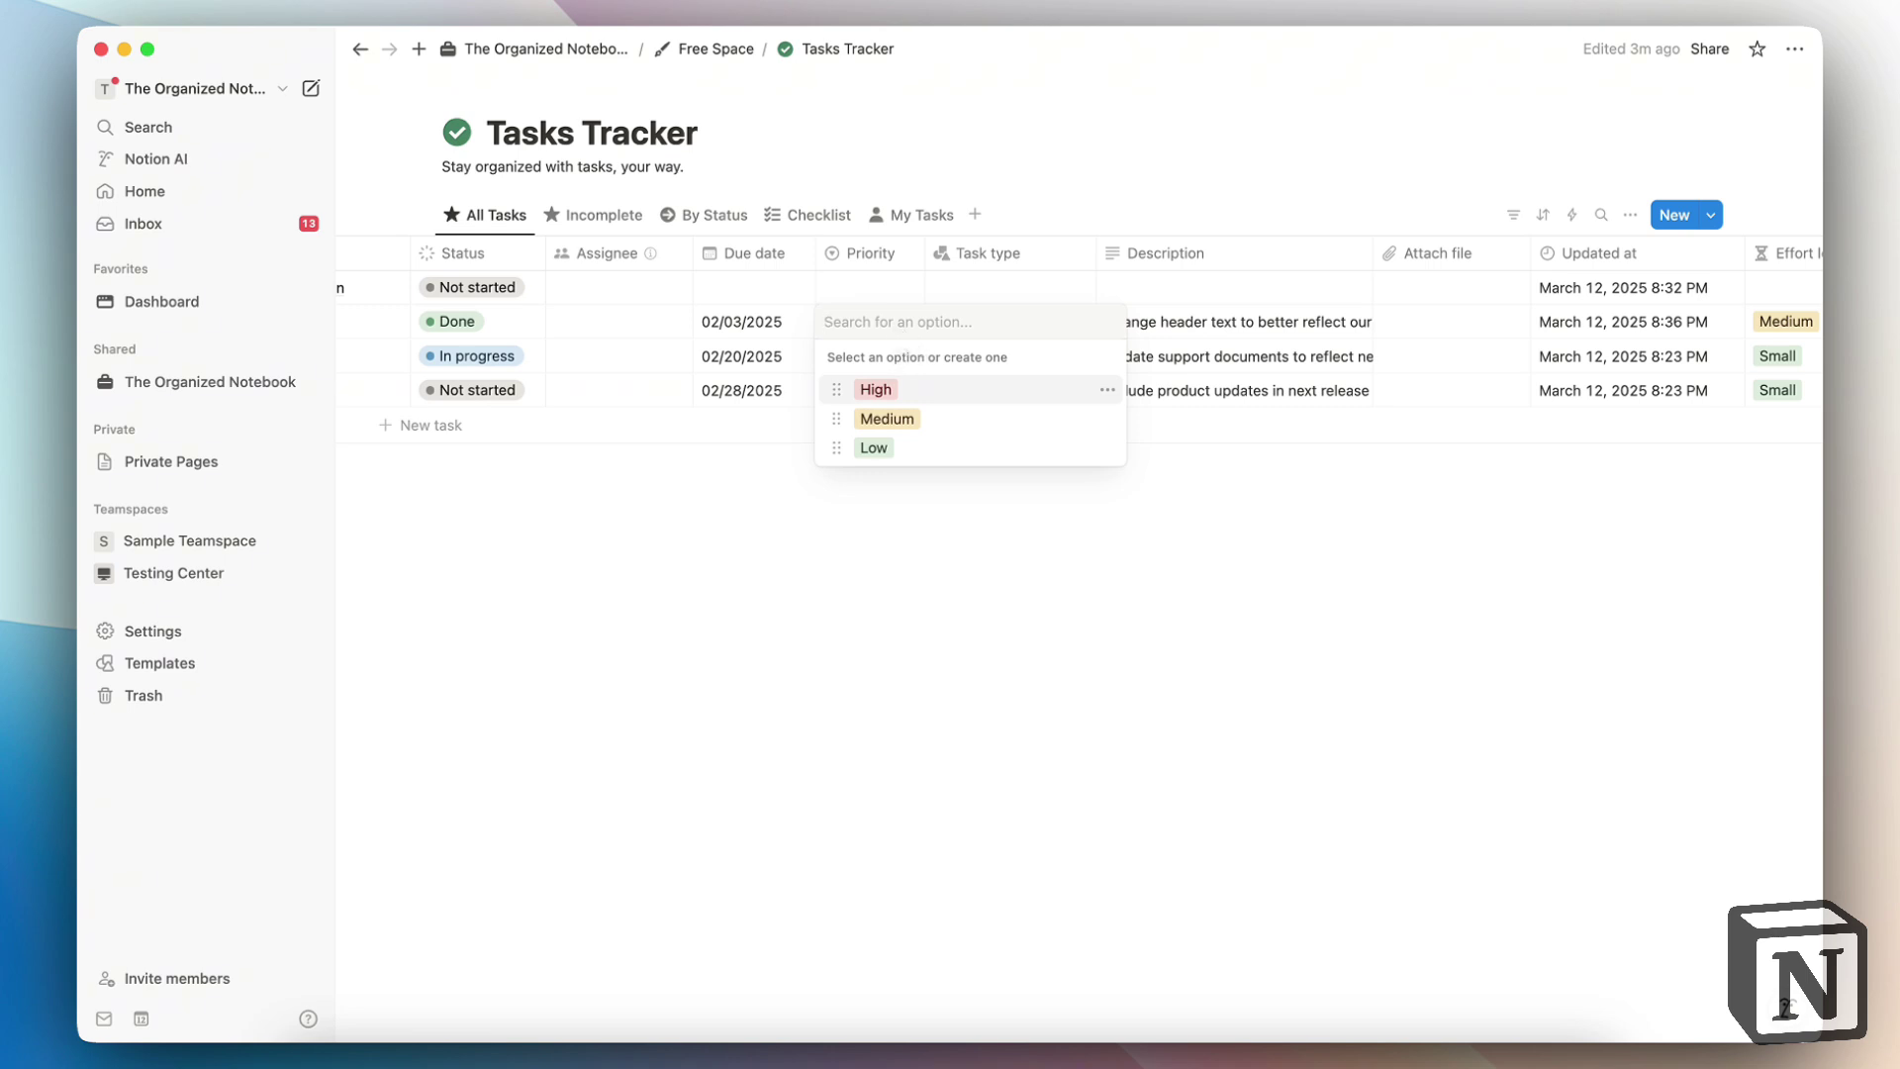
pyautogui.press('Escape')
pyautogui.click(888, 256)
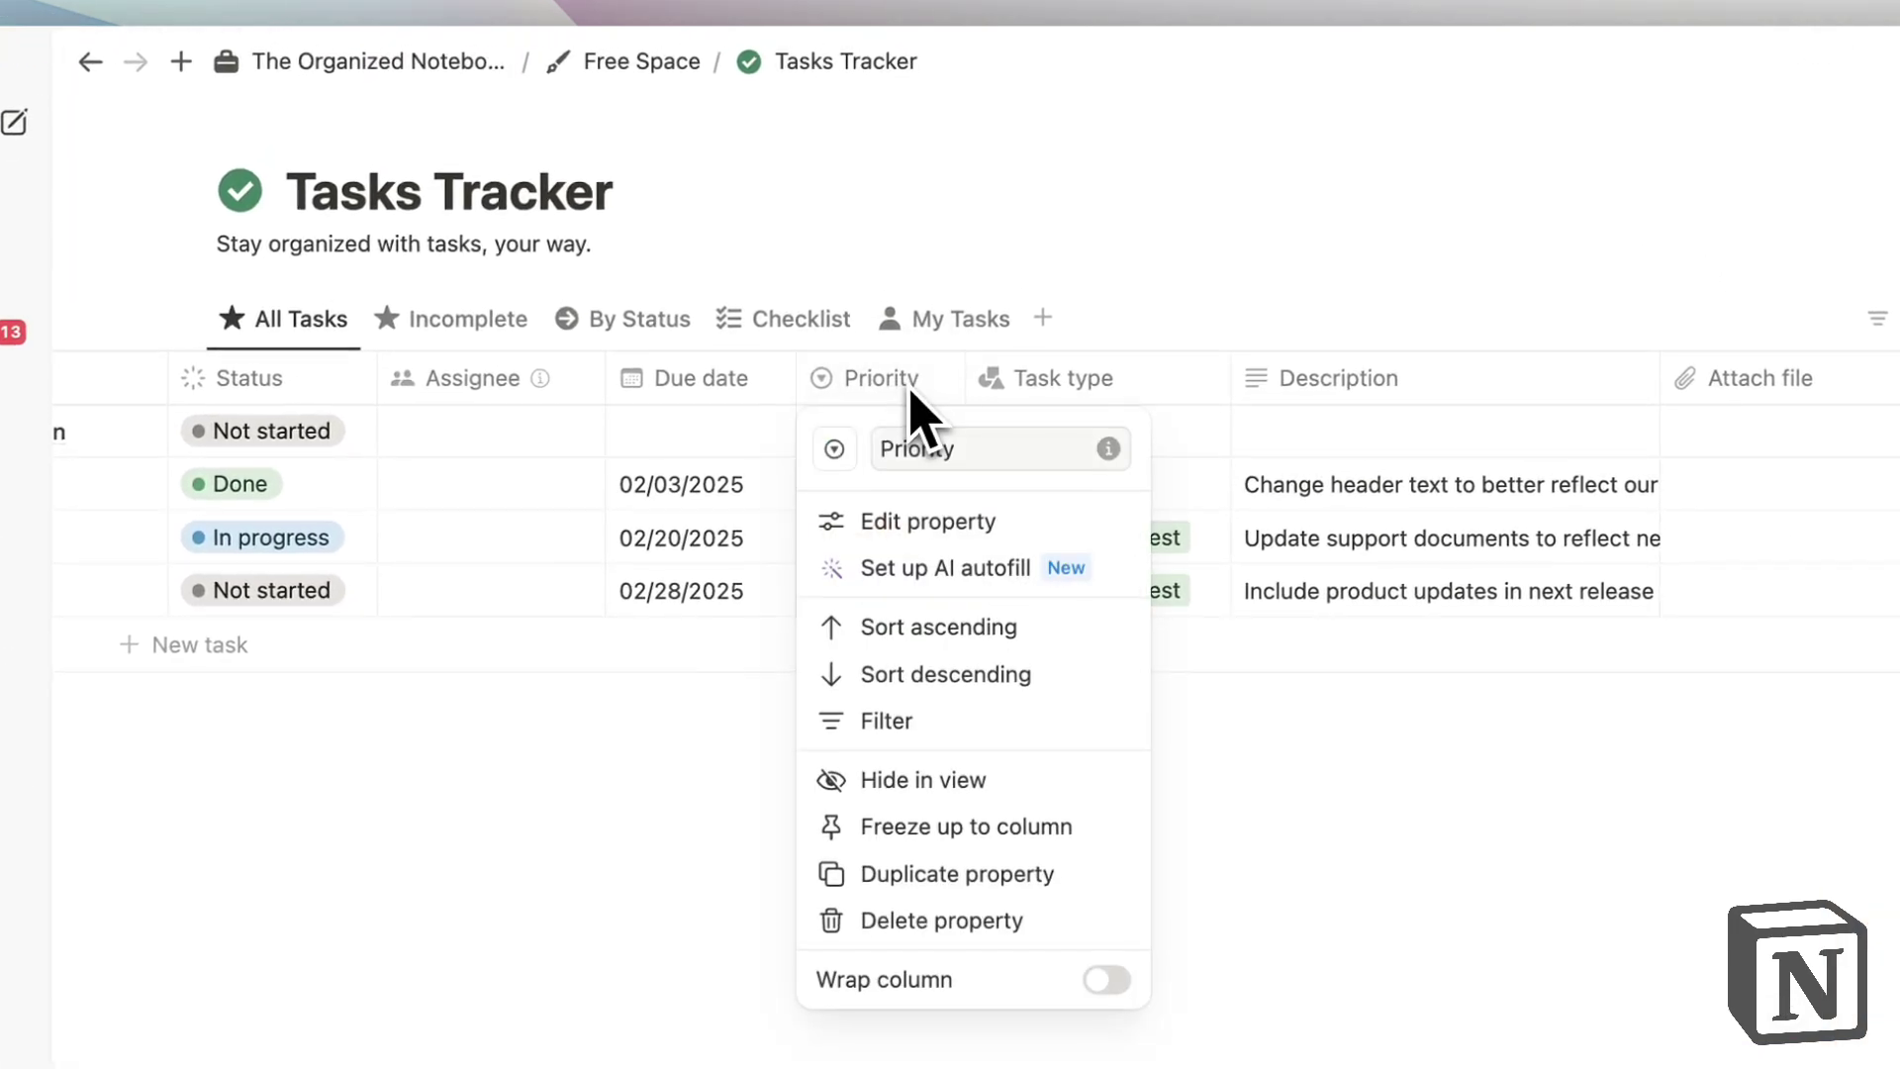
pyautogui.press('Escape')
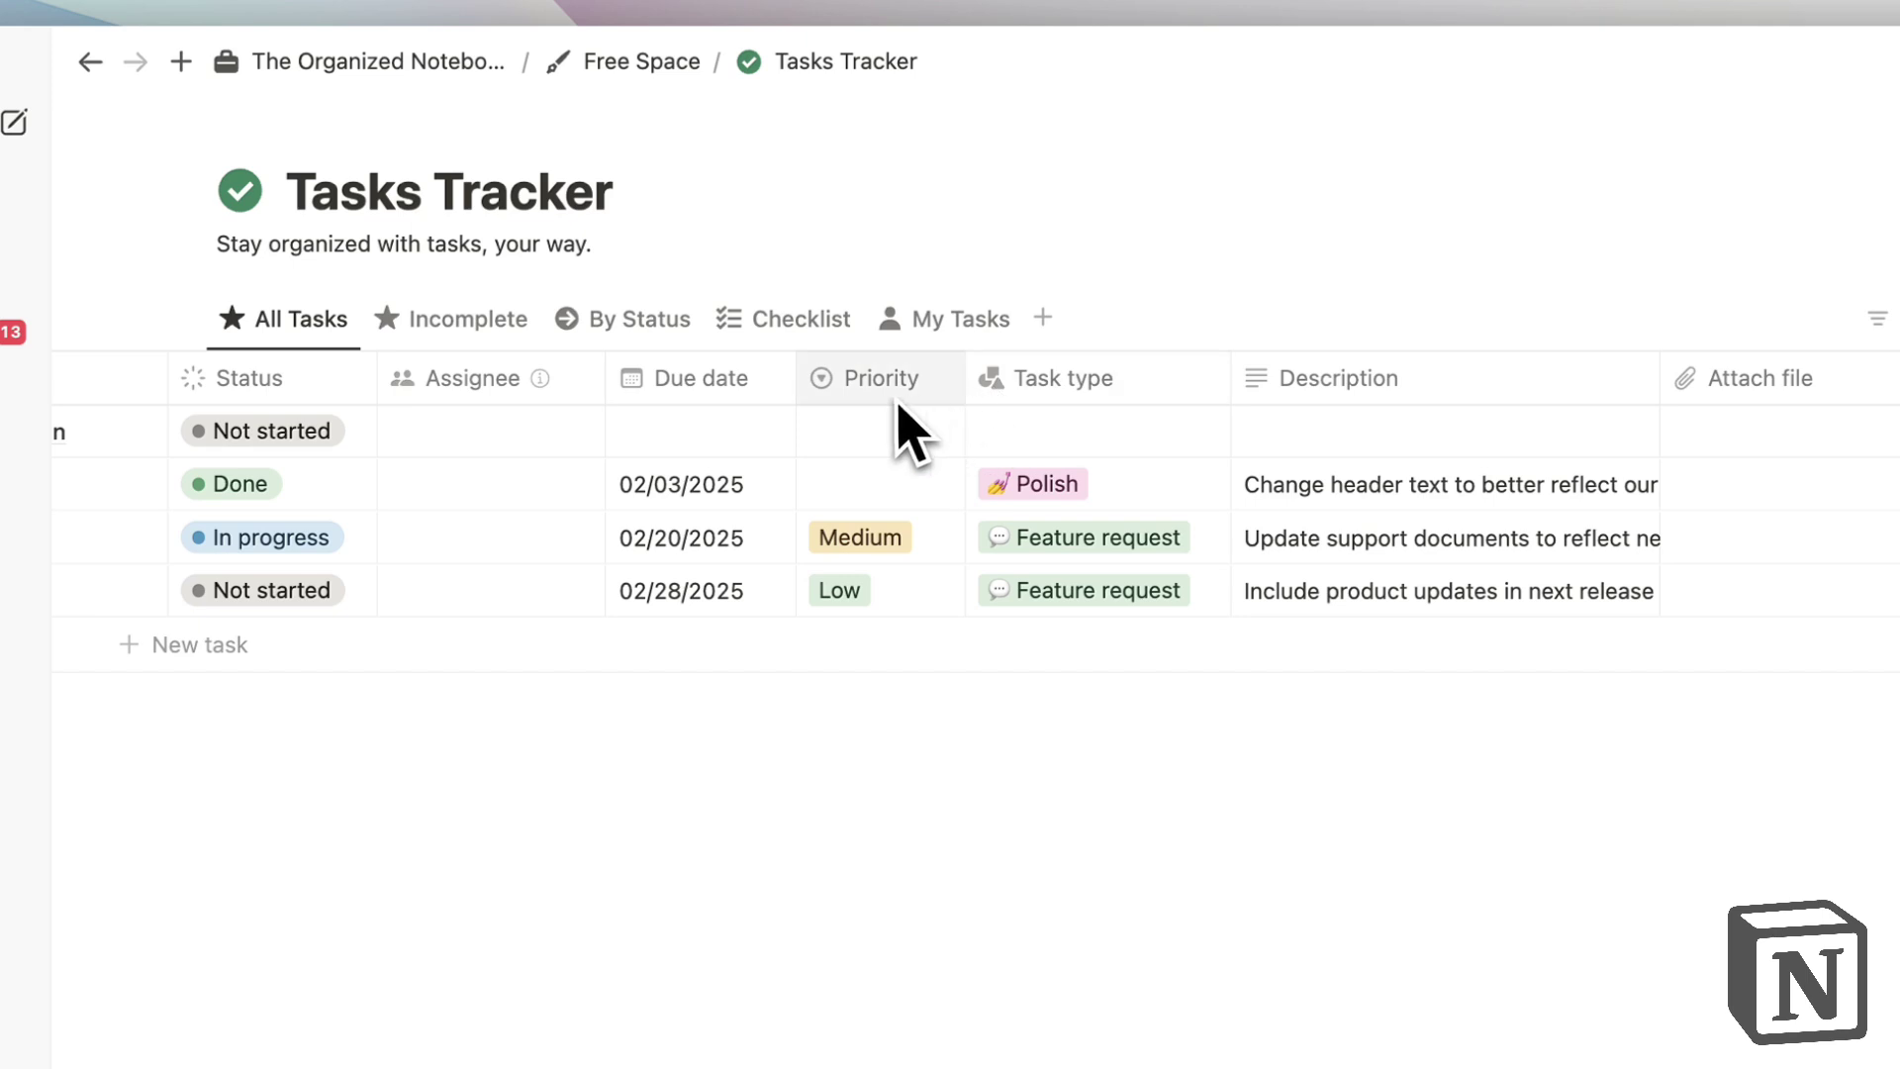
pyautogui.hscroll(-5, 891, 424)
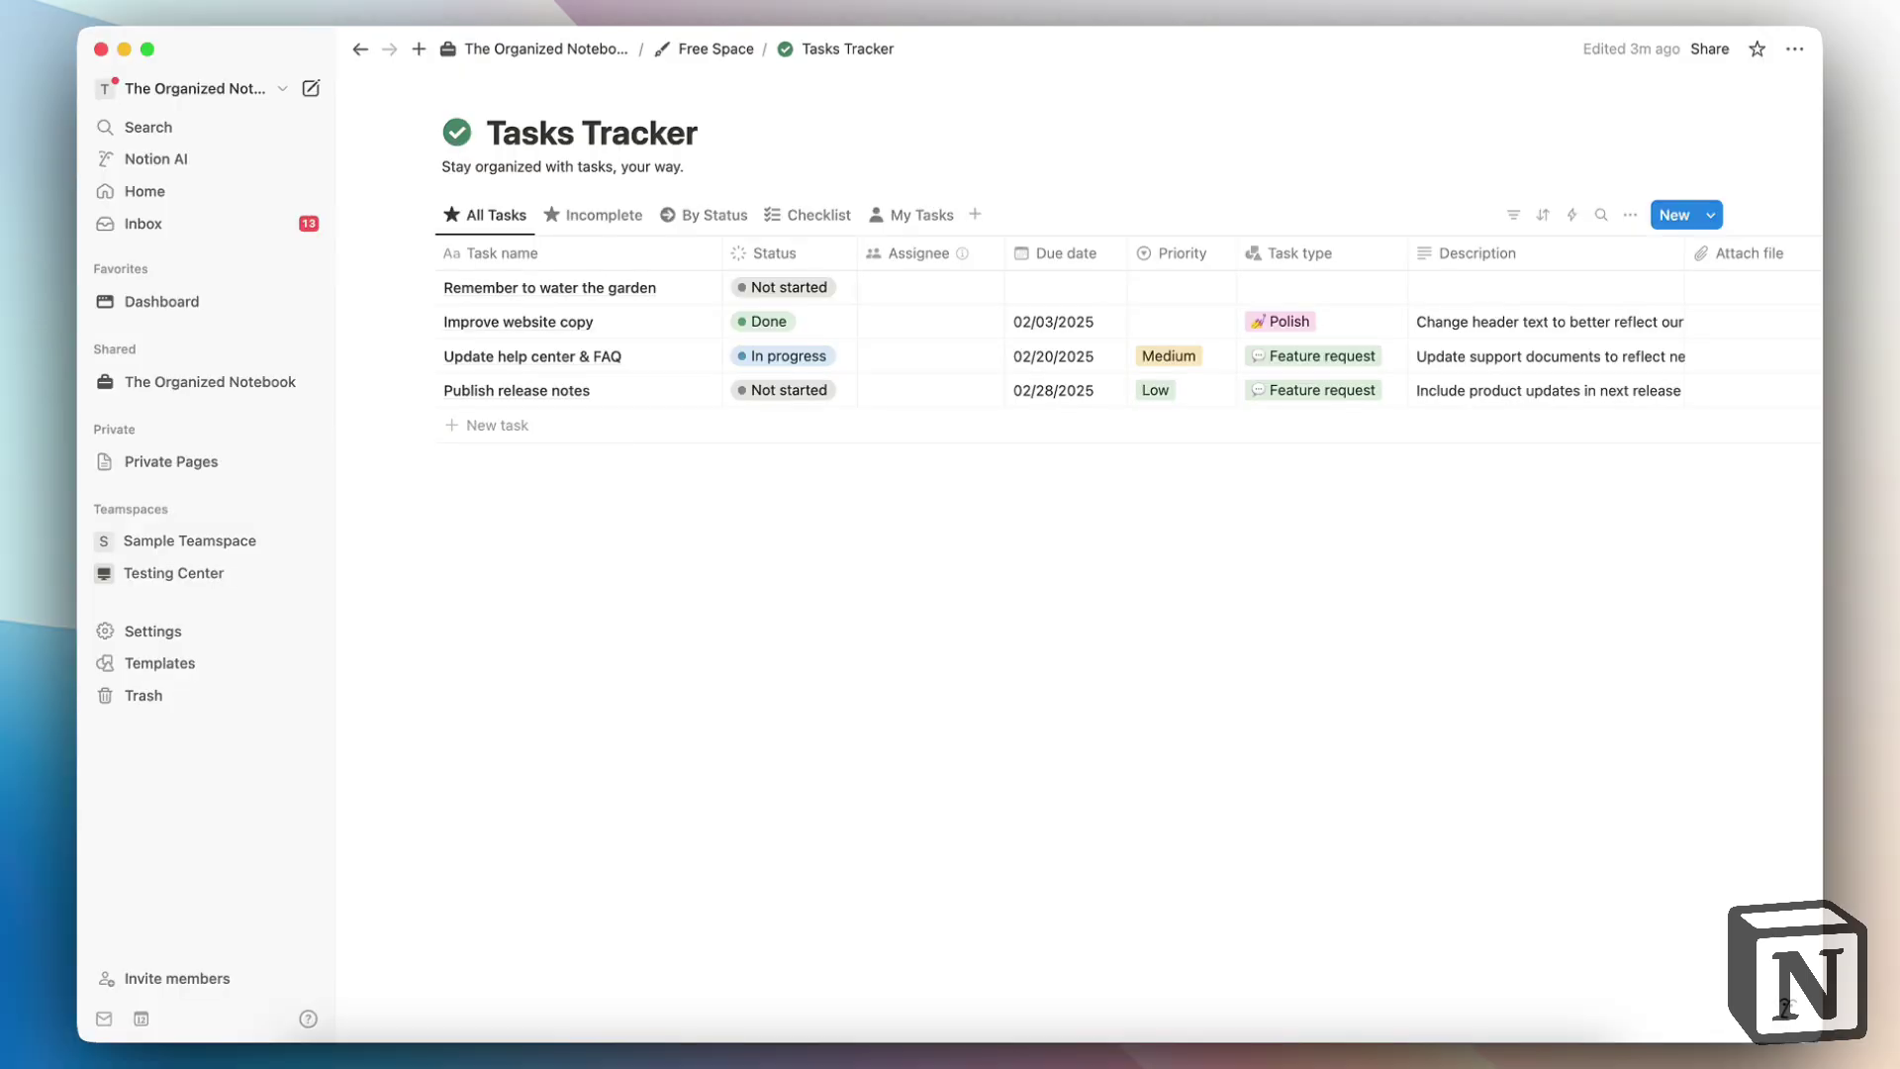
# Browse the new property types, then open the Status choices for Remember to water the garden
pyautogui.hscroll(5, 1079, 342)
pyautogui.hscroll(-3, 1079, 341)
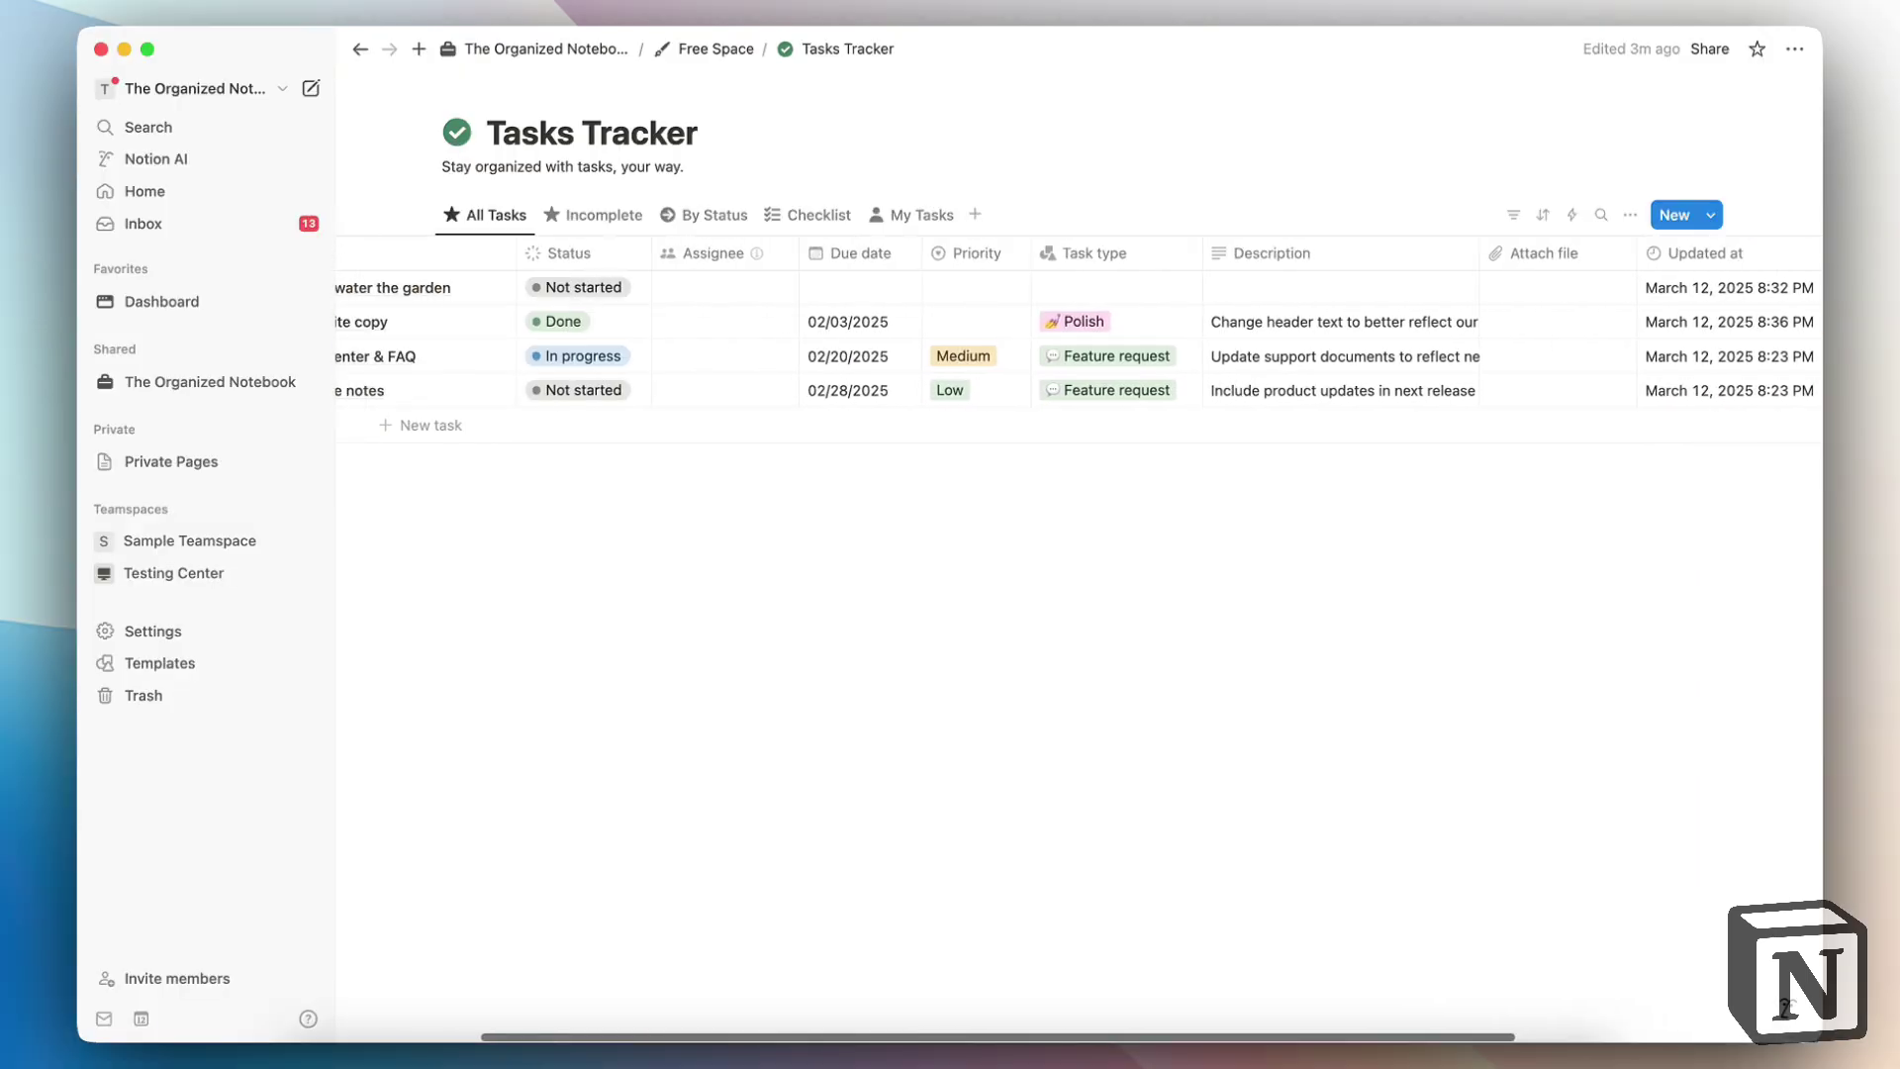
pyautogui.hscroll(-2, 967, 292)
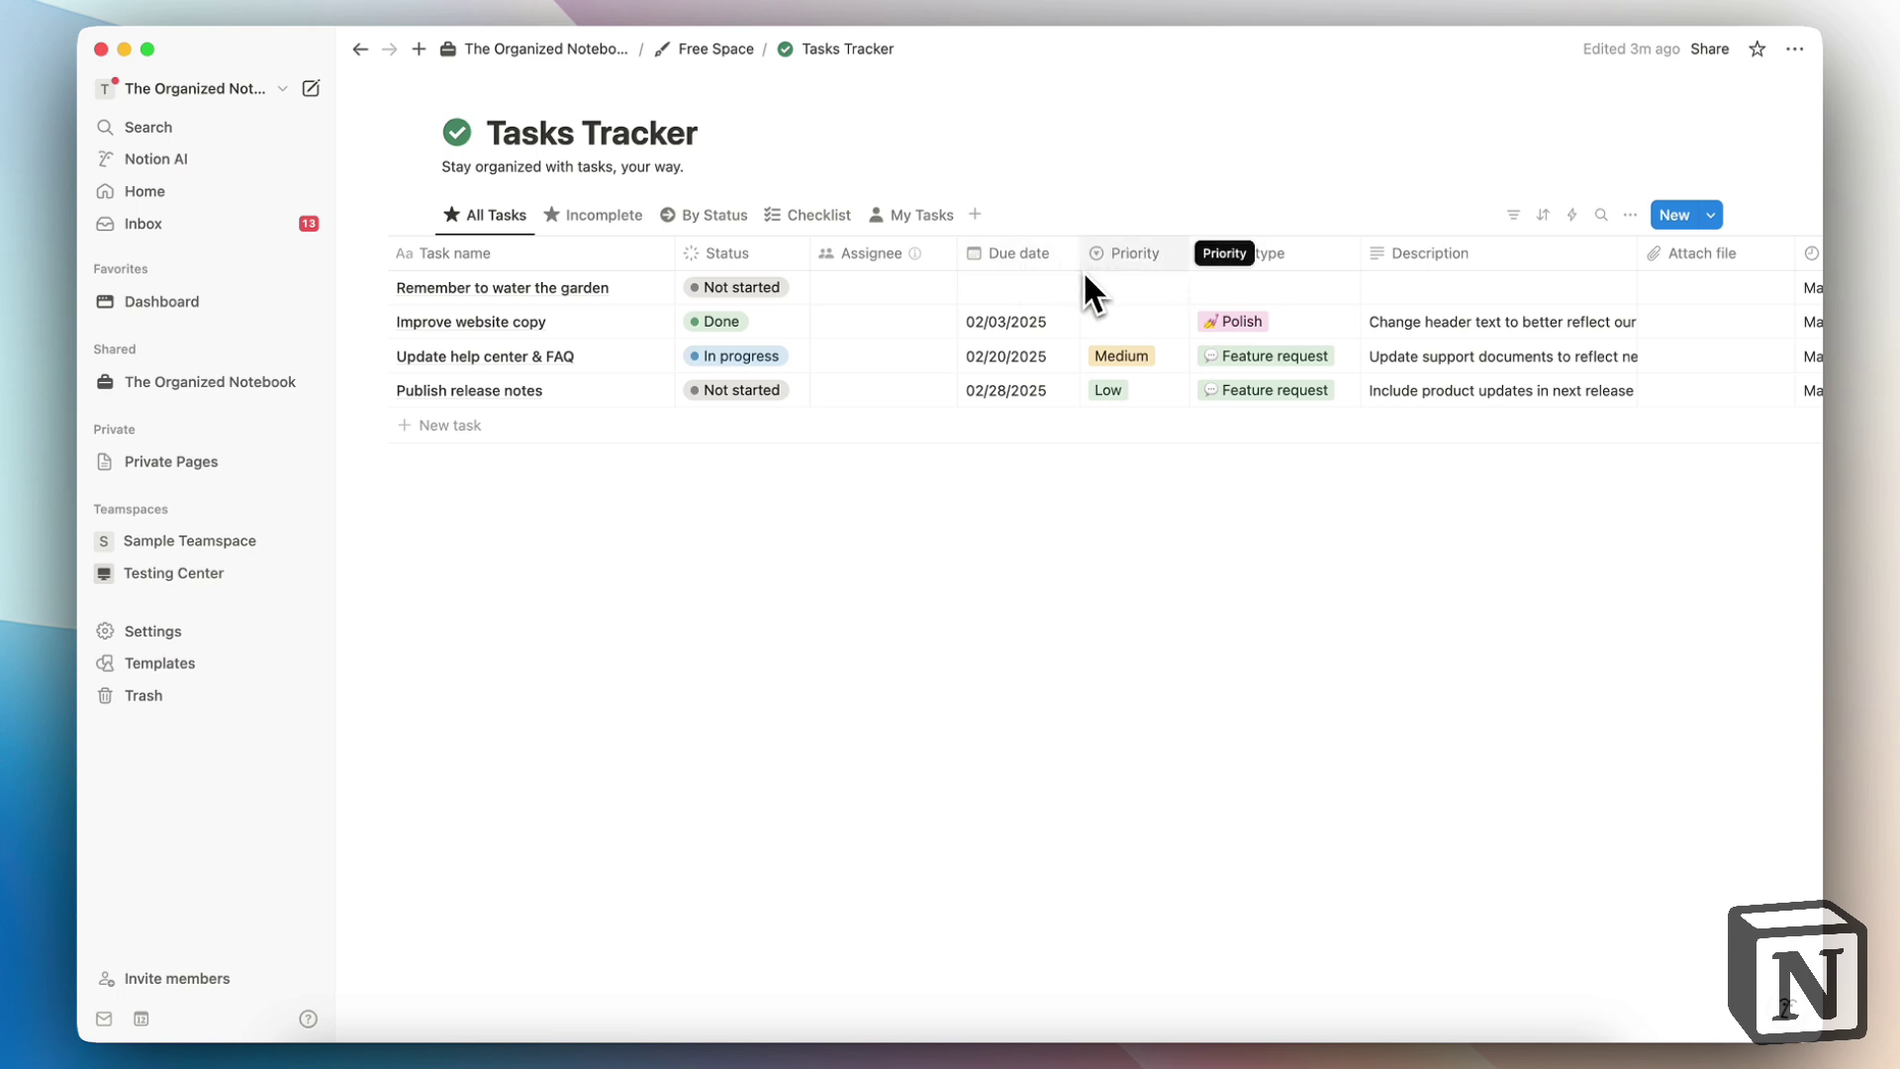
pyautogui.hscroll(5, 1083, 271)
pyautogui.click(1425, 252)
pyautogui.scroll(5, 1576, 556)
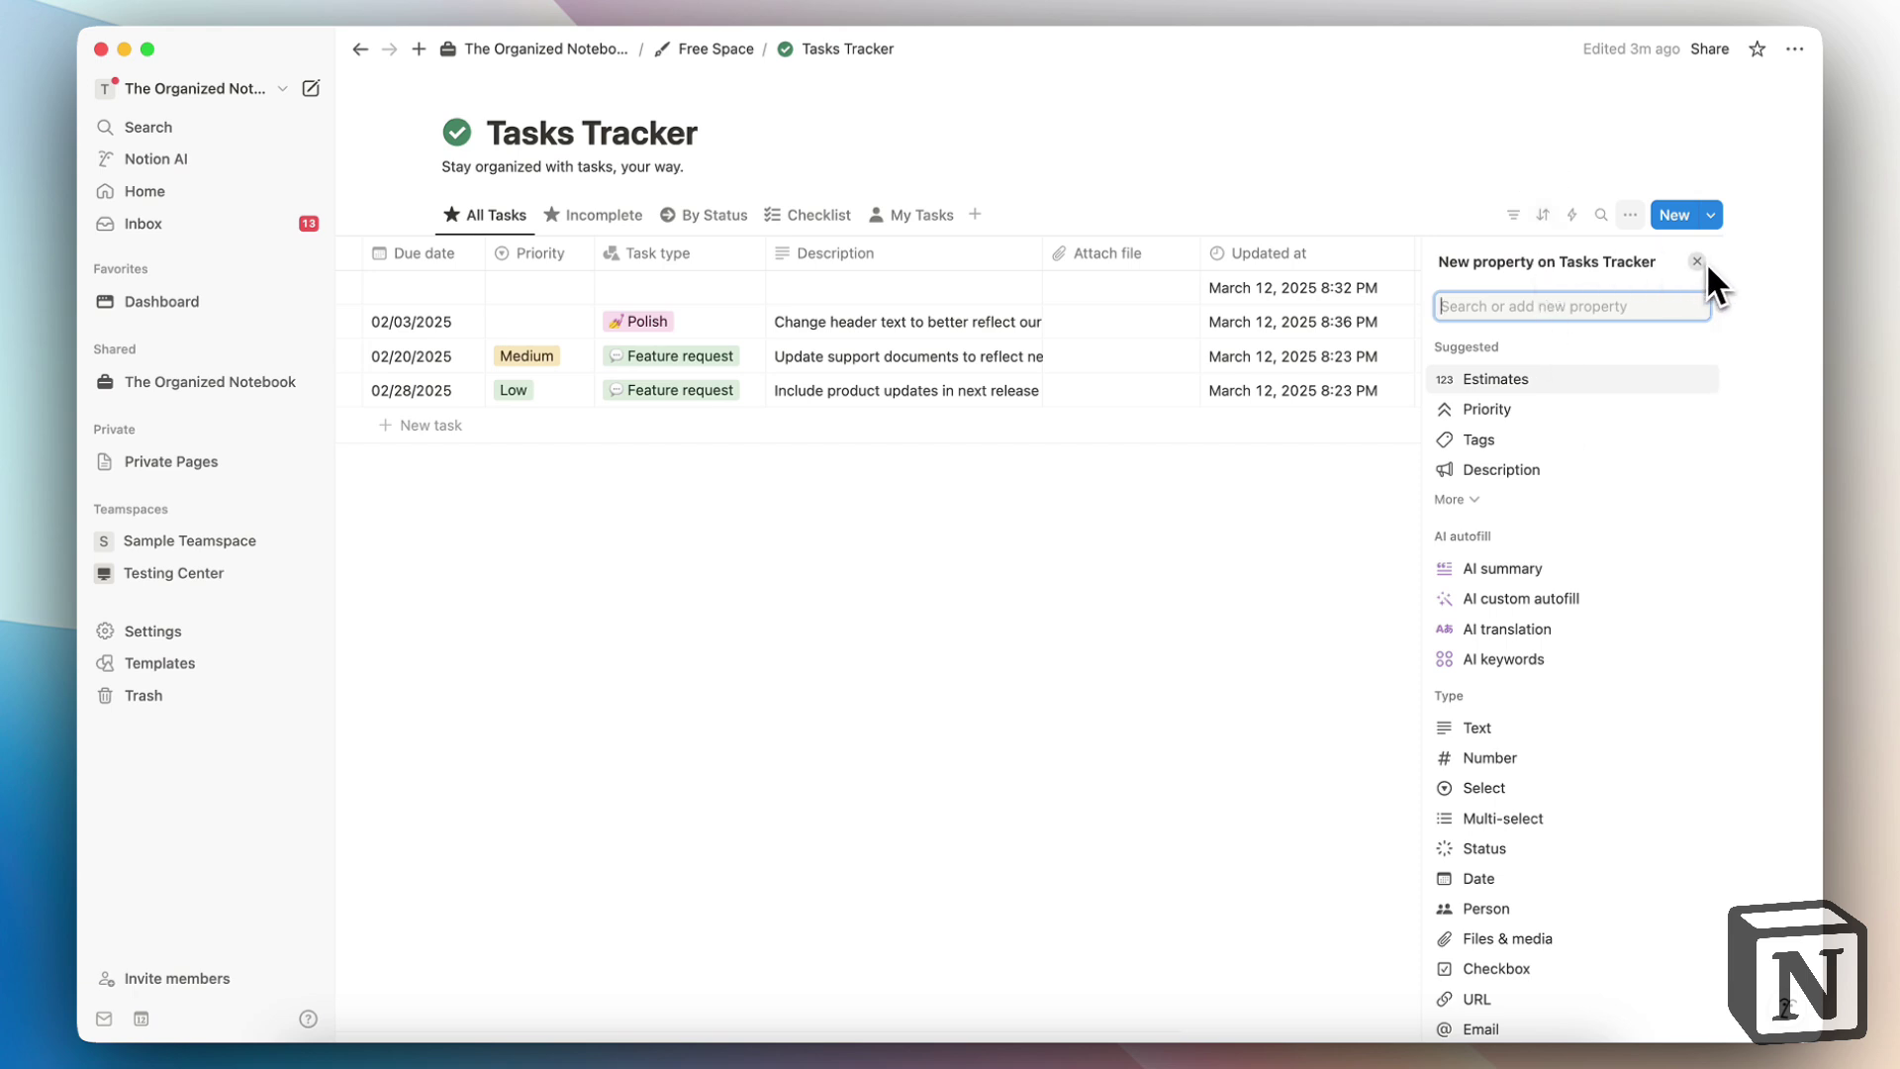
pyautogui.scroll(-5, 1593, 475)
pyautogui.scroll(4, 1591, 483)
pyautogui.scroll(-5, 1590, 483)
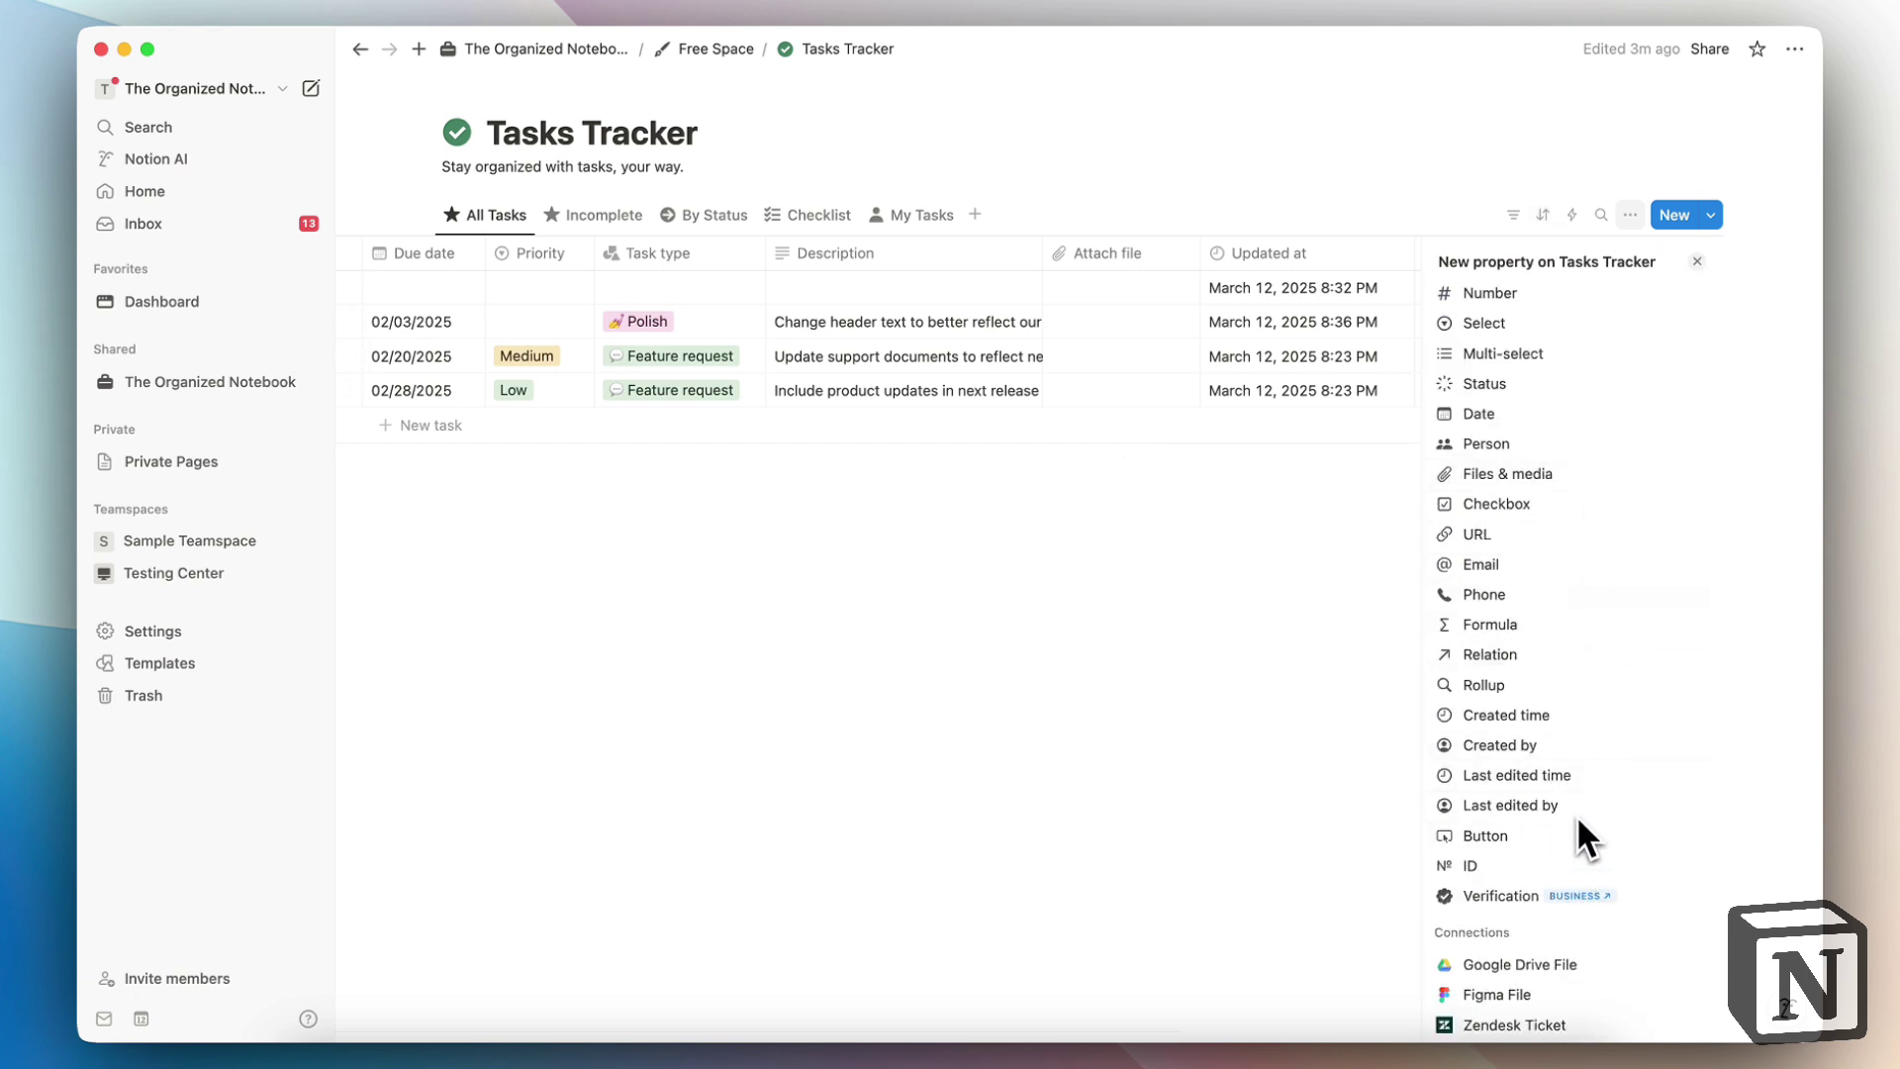
pyautogui.click(1697, 262)
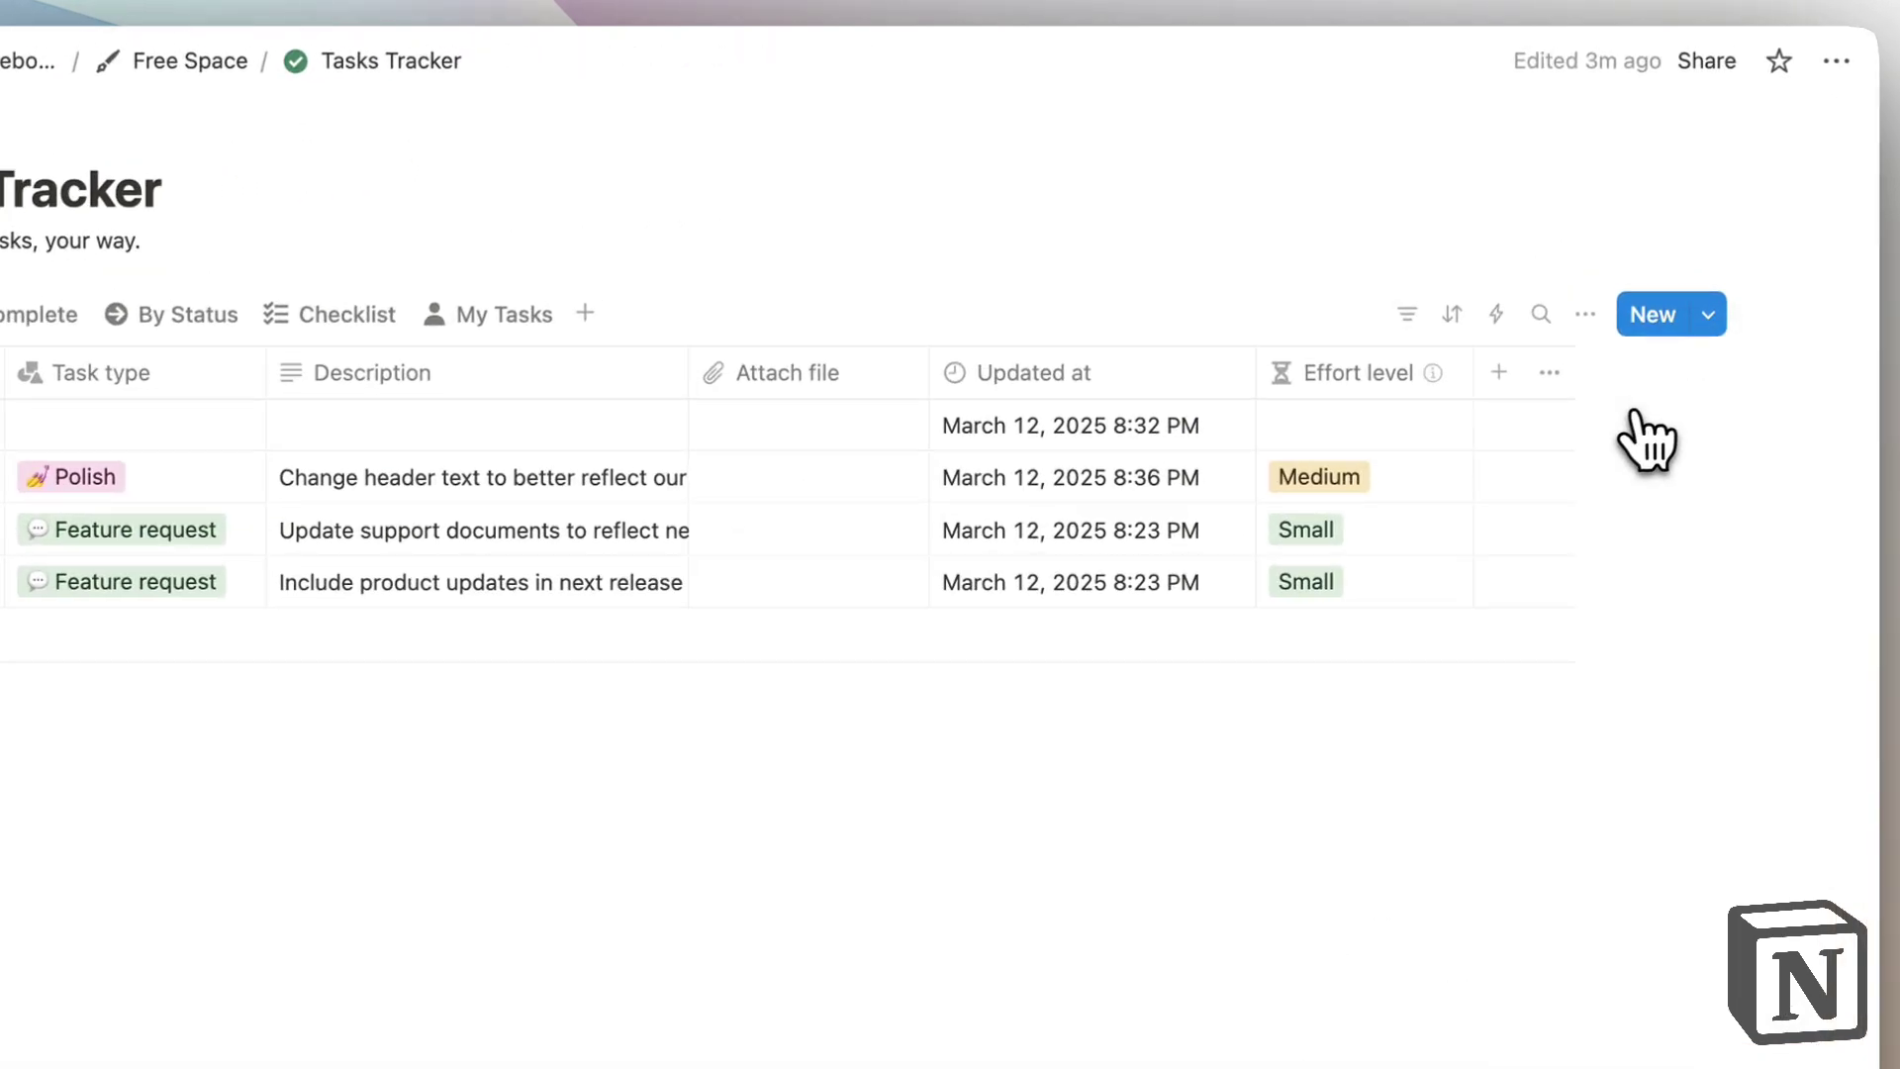
pyautogui.hscroll(-10, 1478, 497)
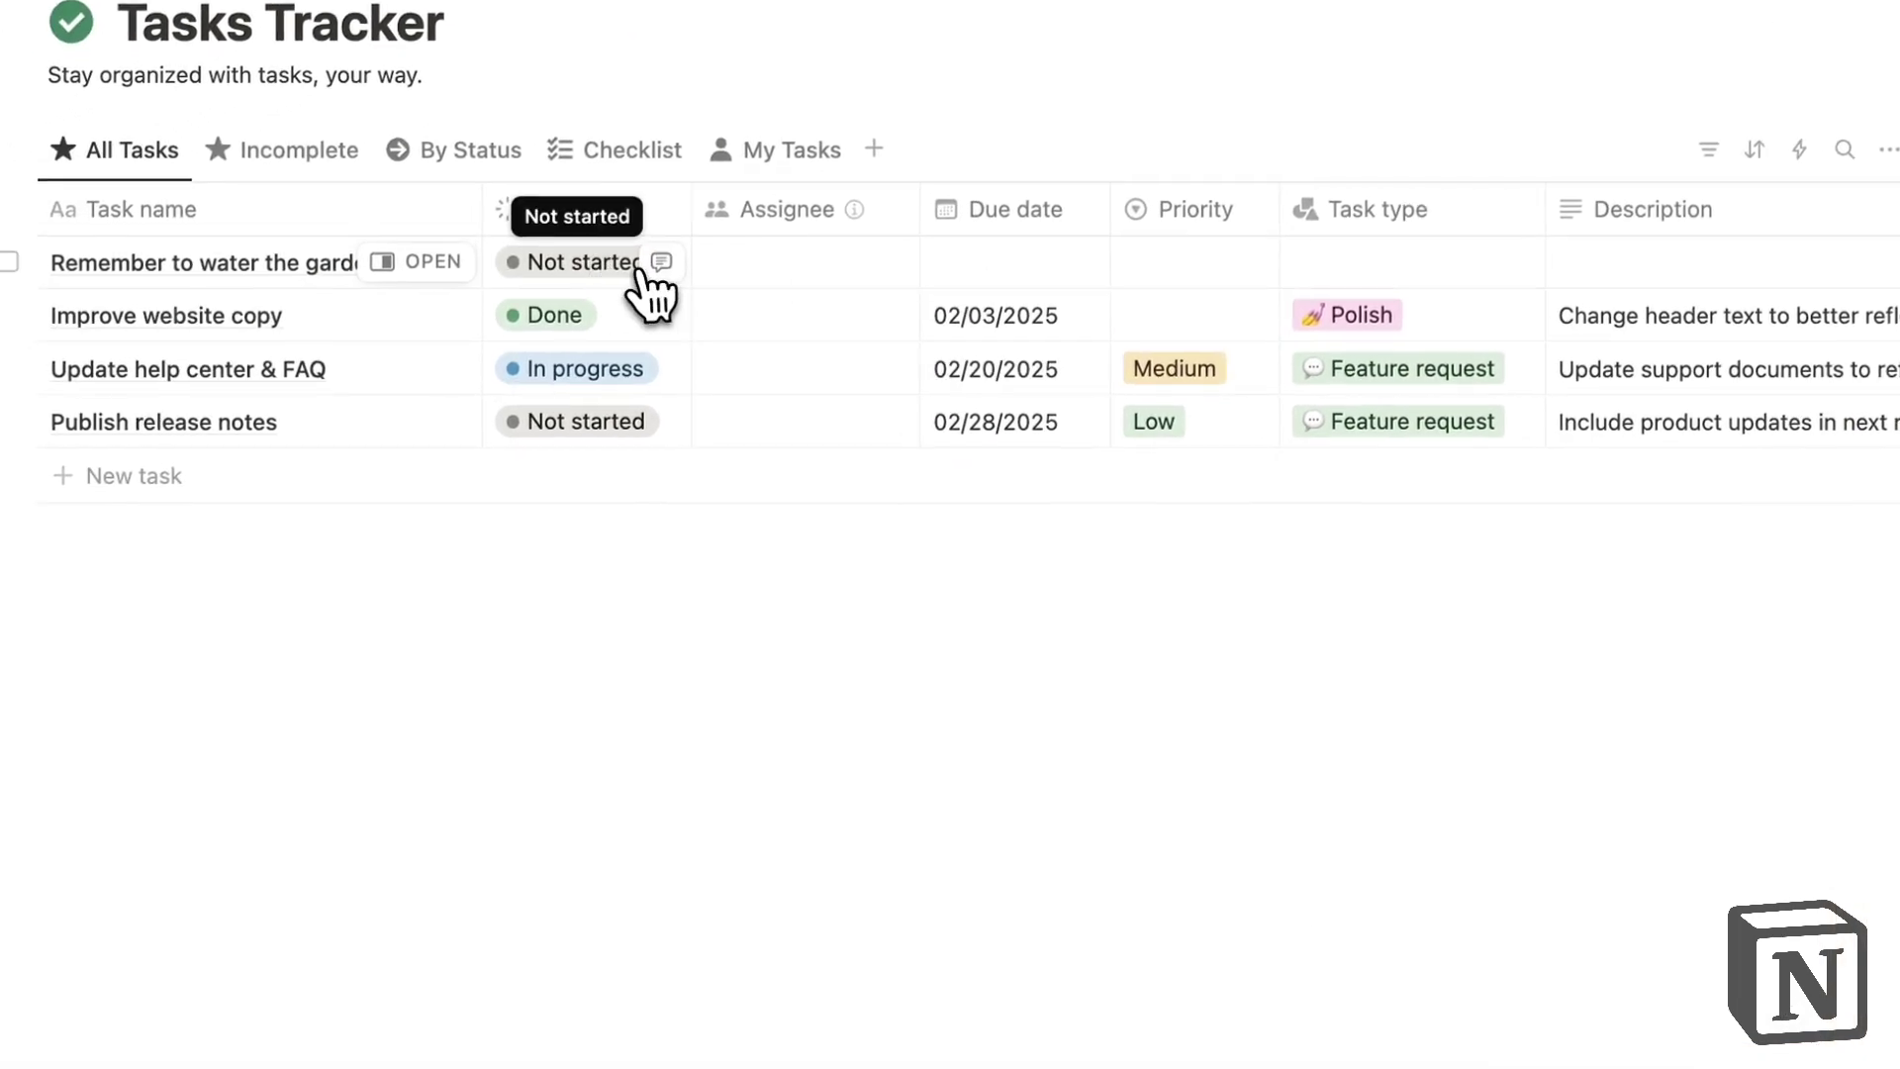
pyautogui.click(593, 266)
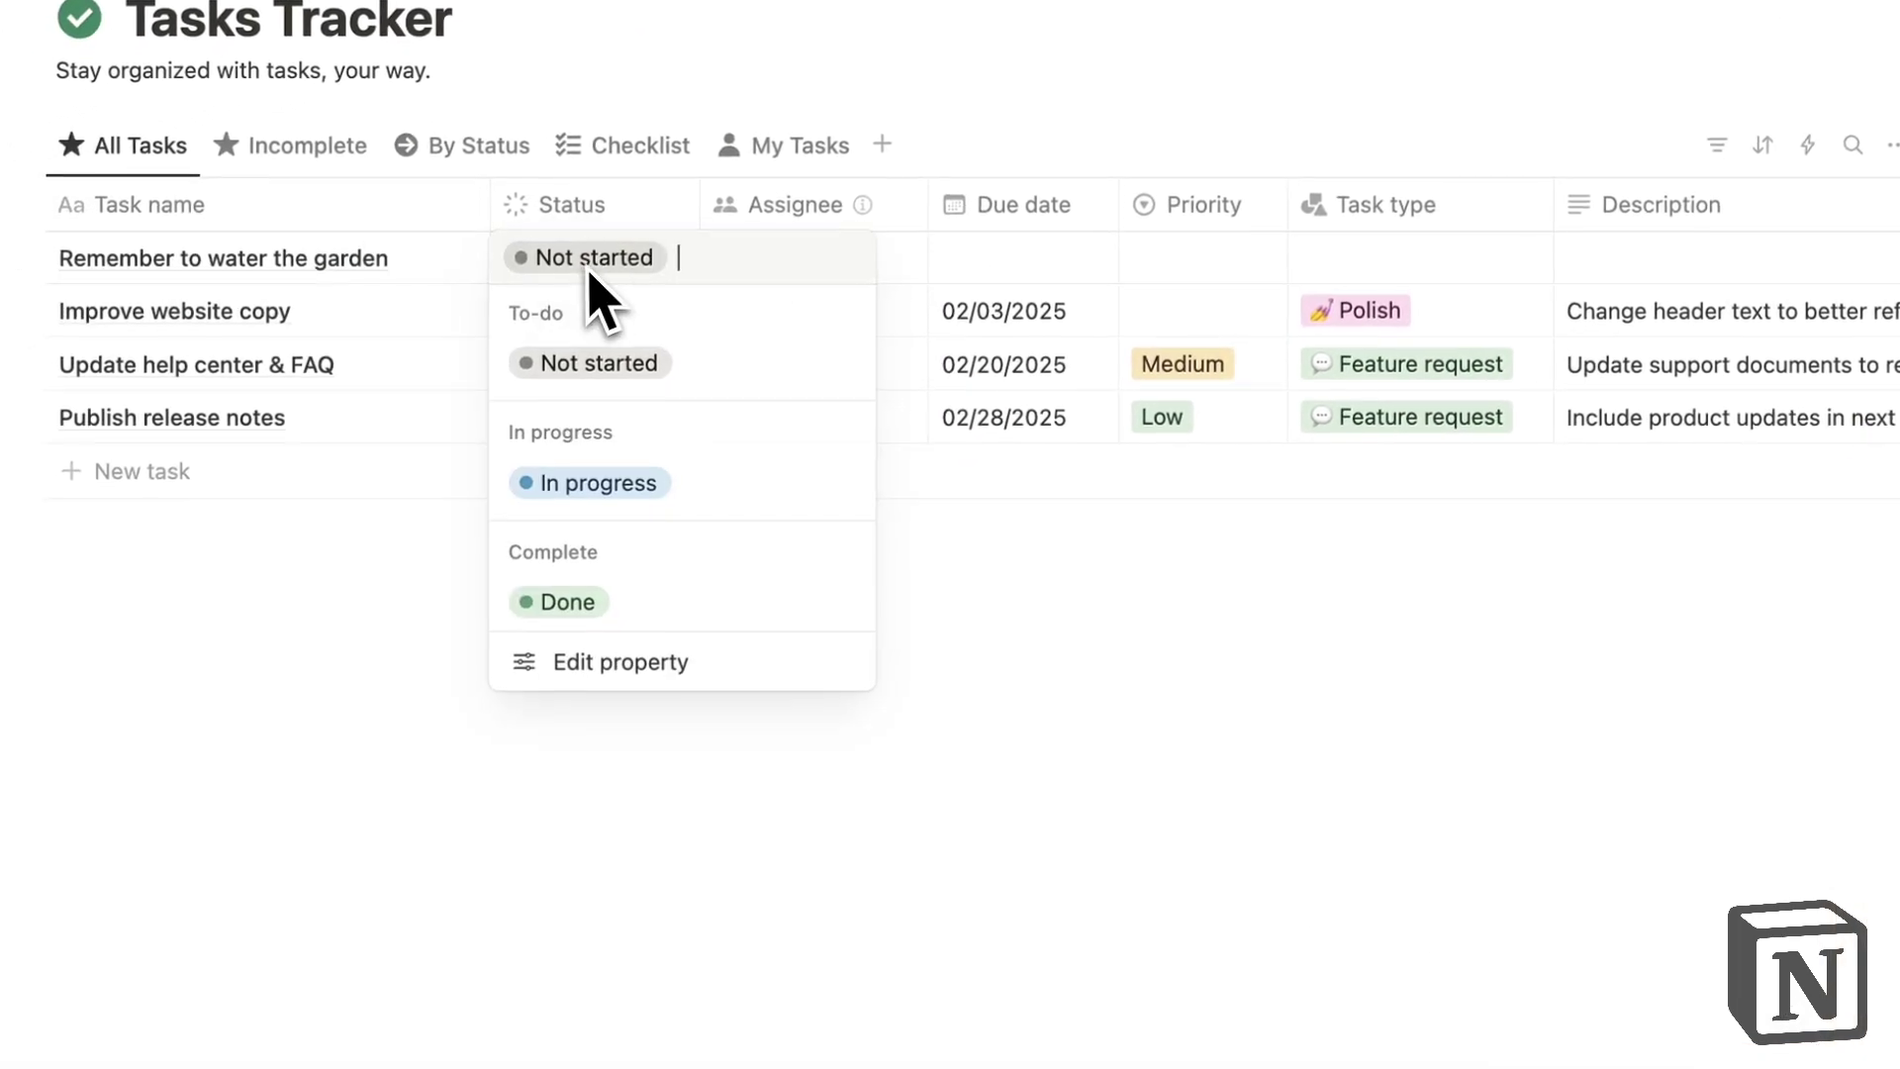
# View the Status settings, then set Remember to water the garden due 03/12/2025 with no reminder
pyautogui.click(693, 661)
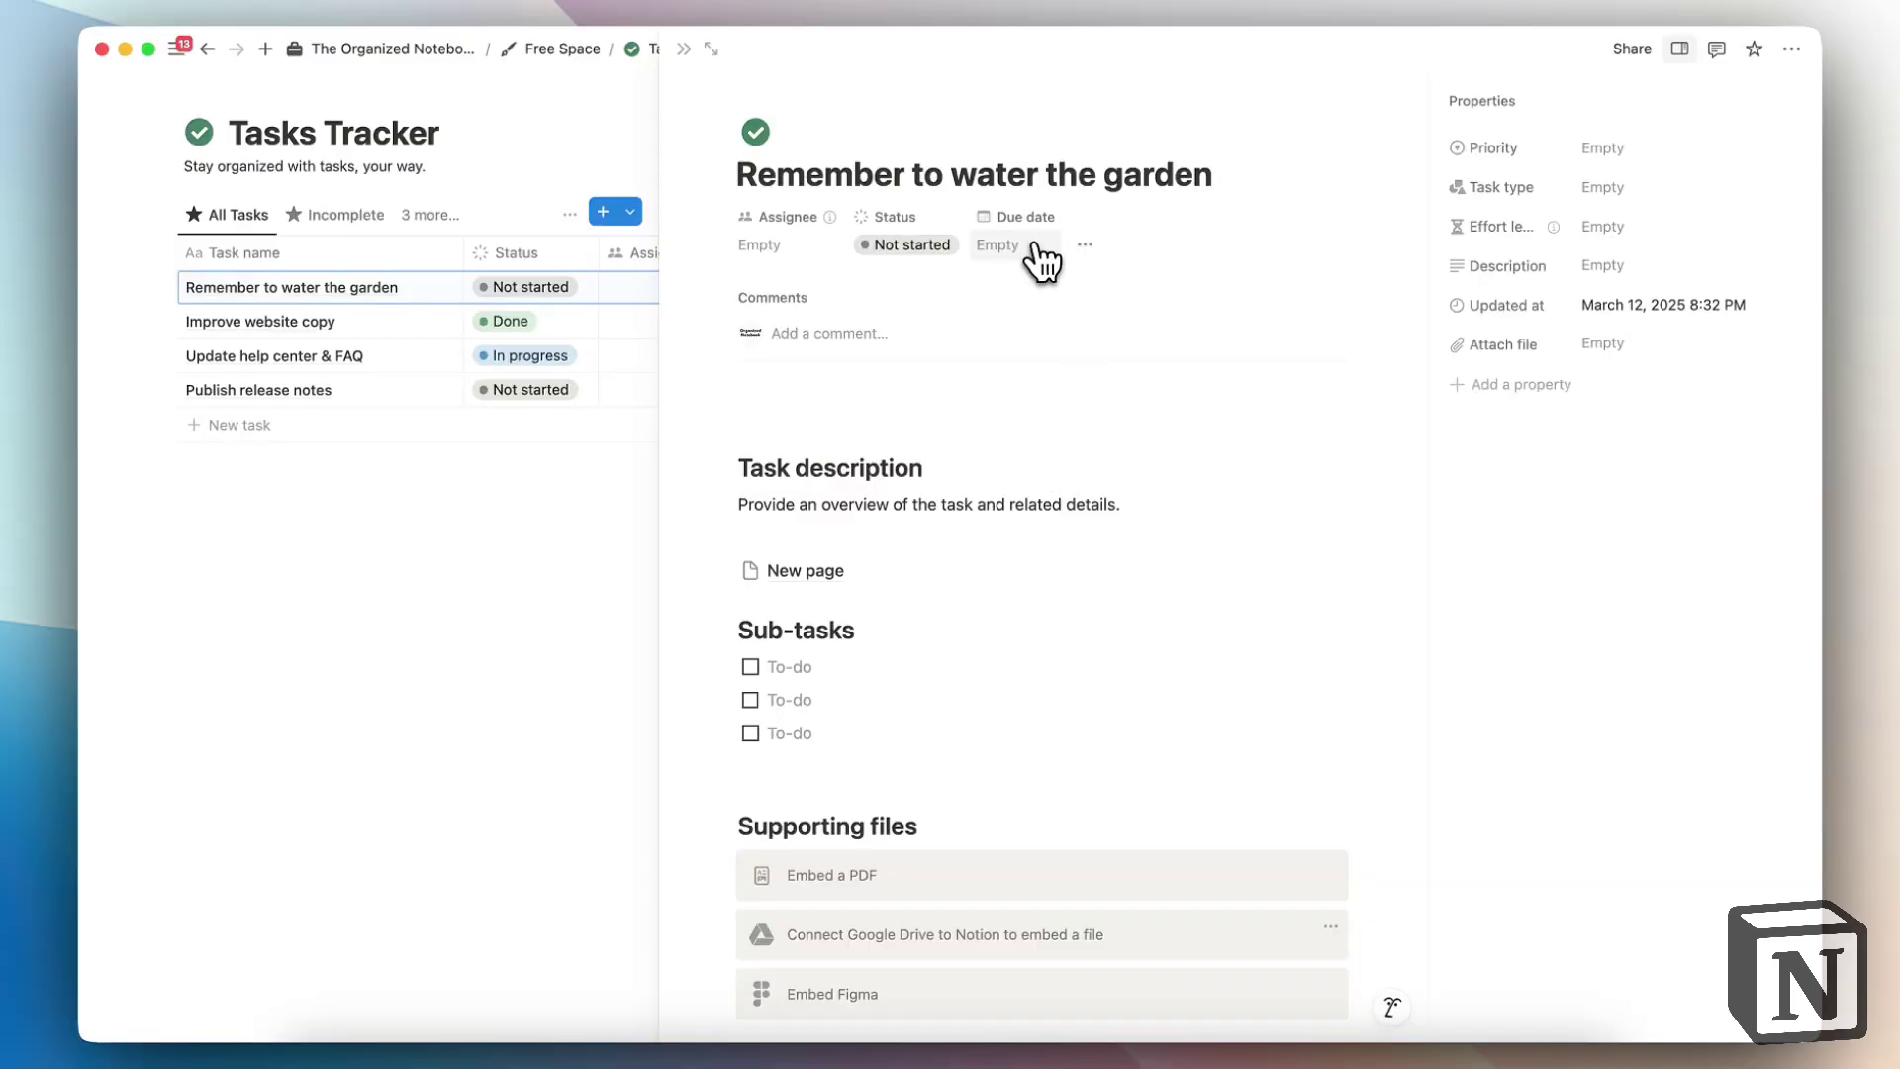
pyautogui.click(1000, 246)
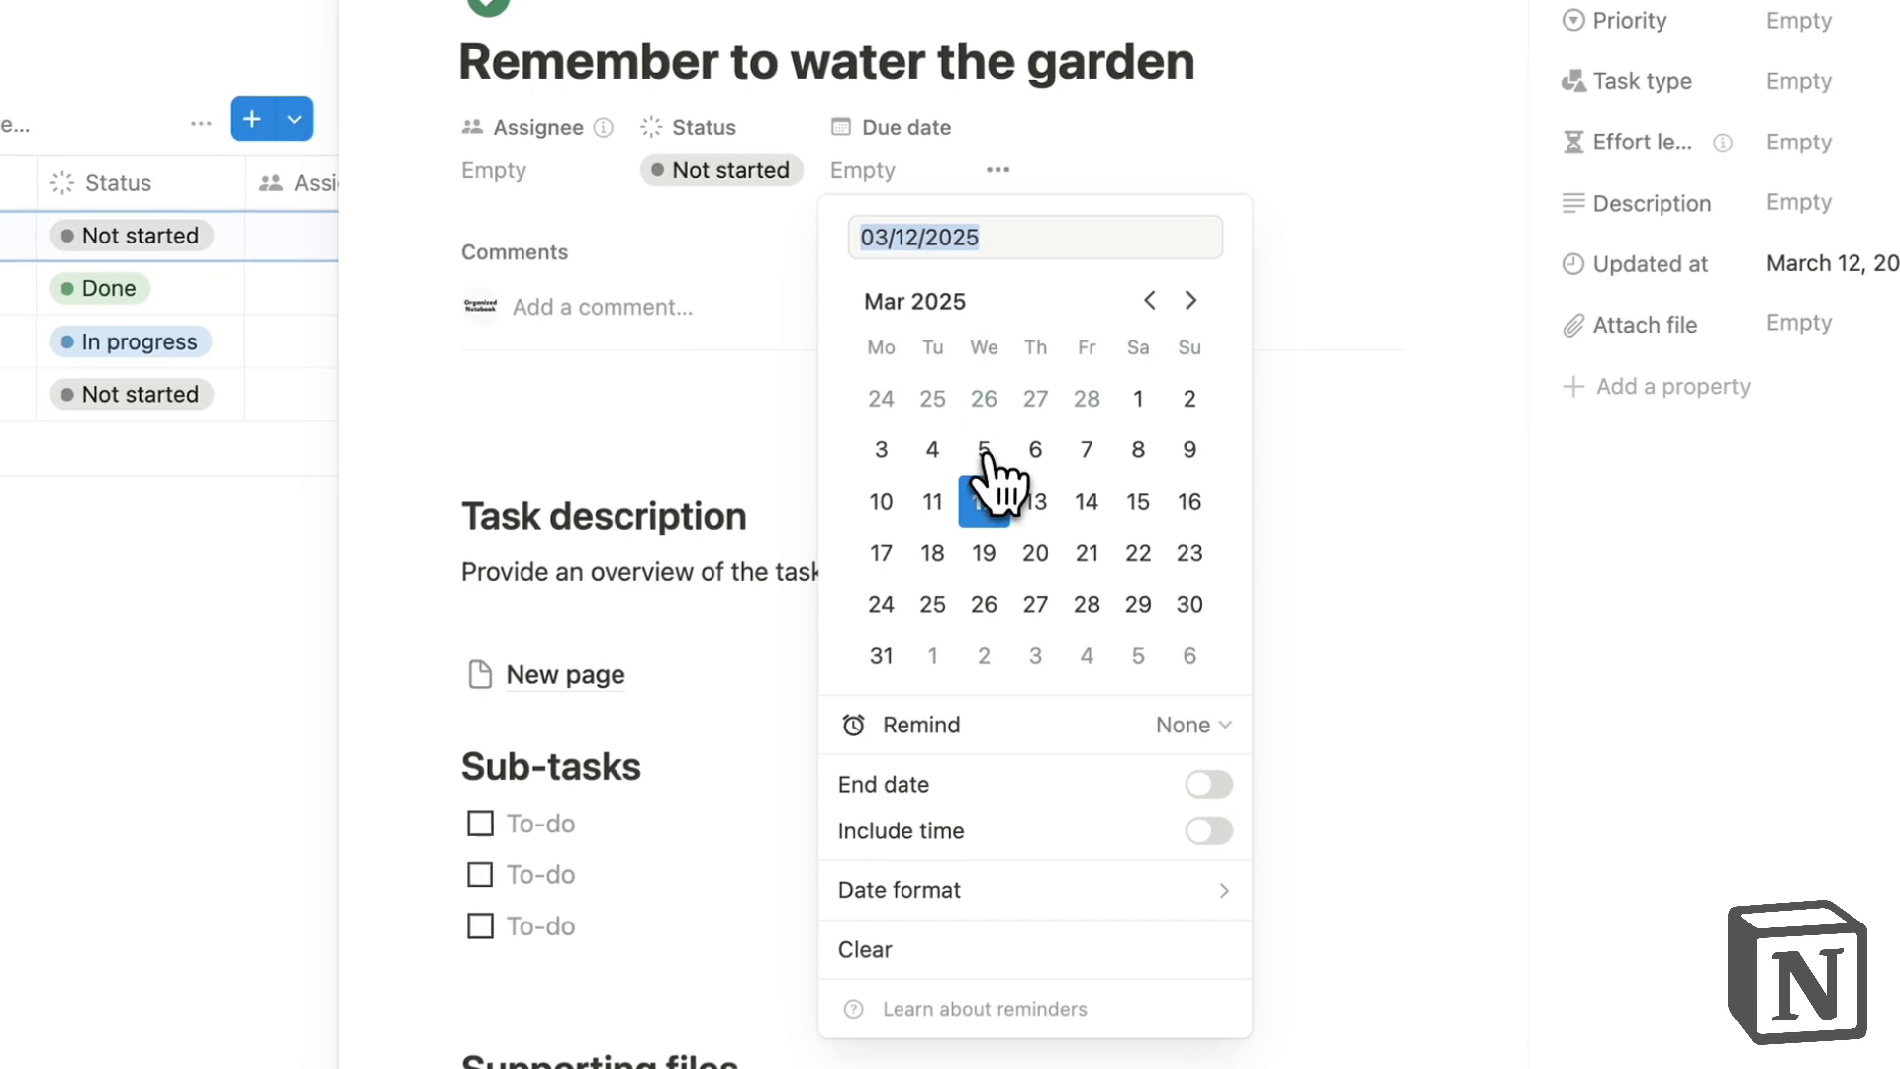
pyautogui.click(1076, 459)
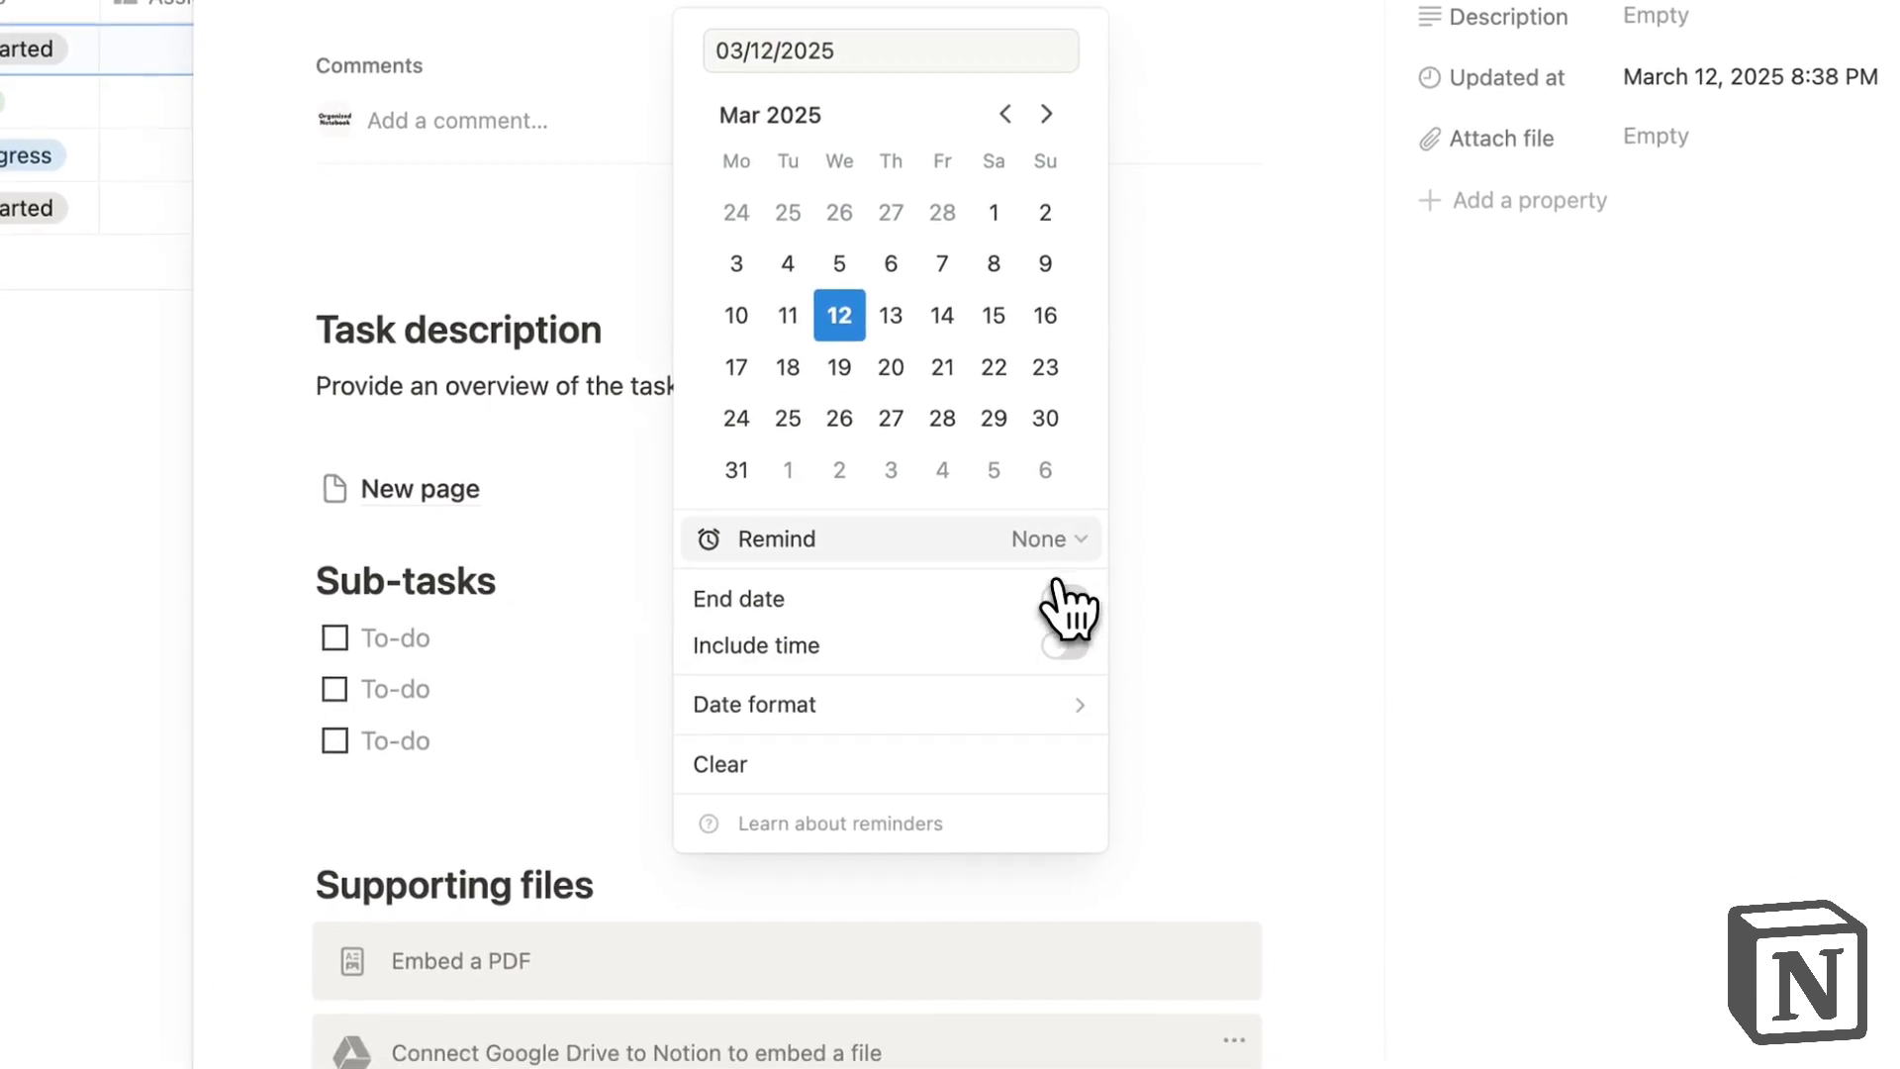
pyautogui.click(1227, 726)
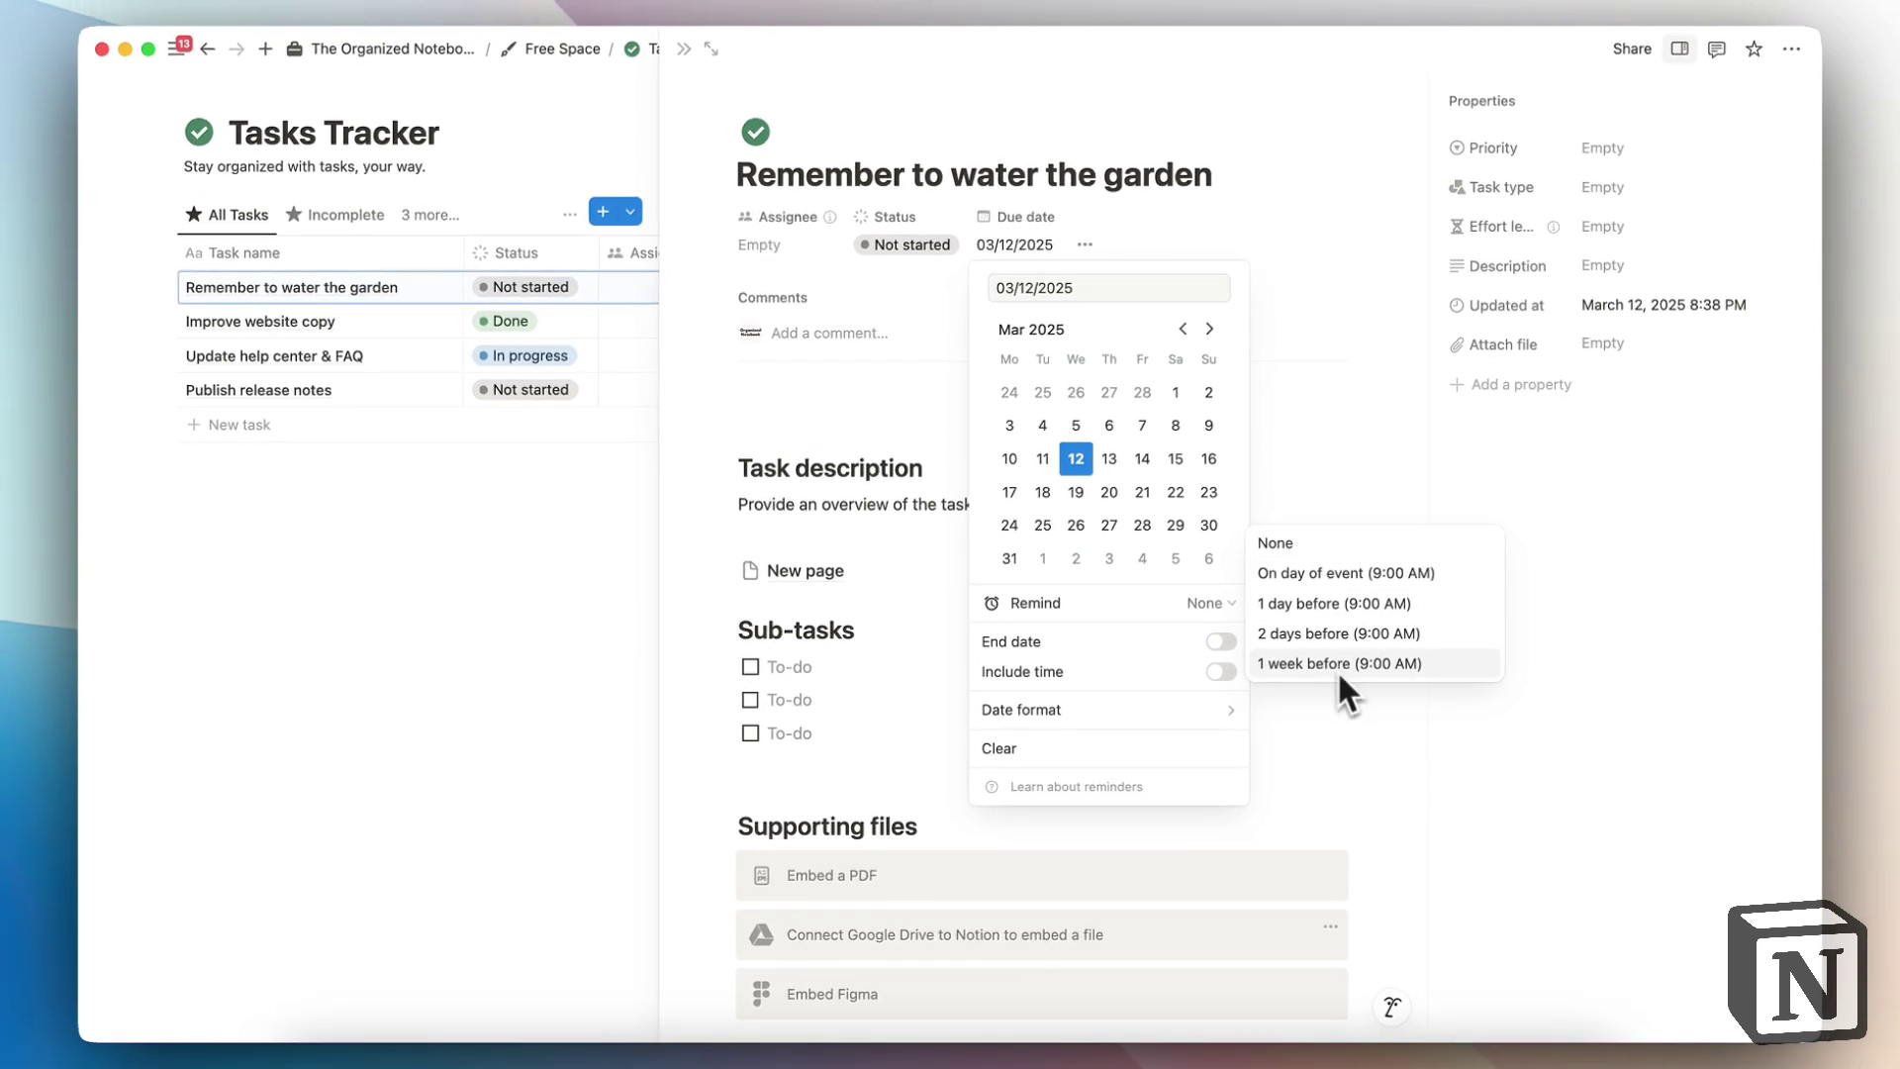
pyautogui.click(950, 326)
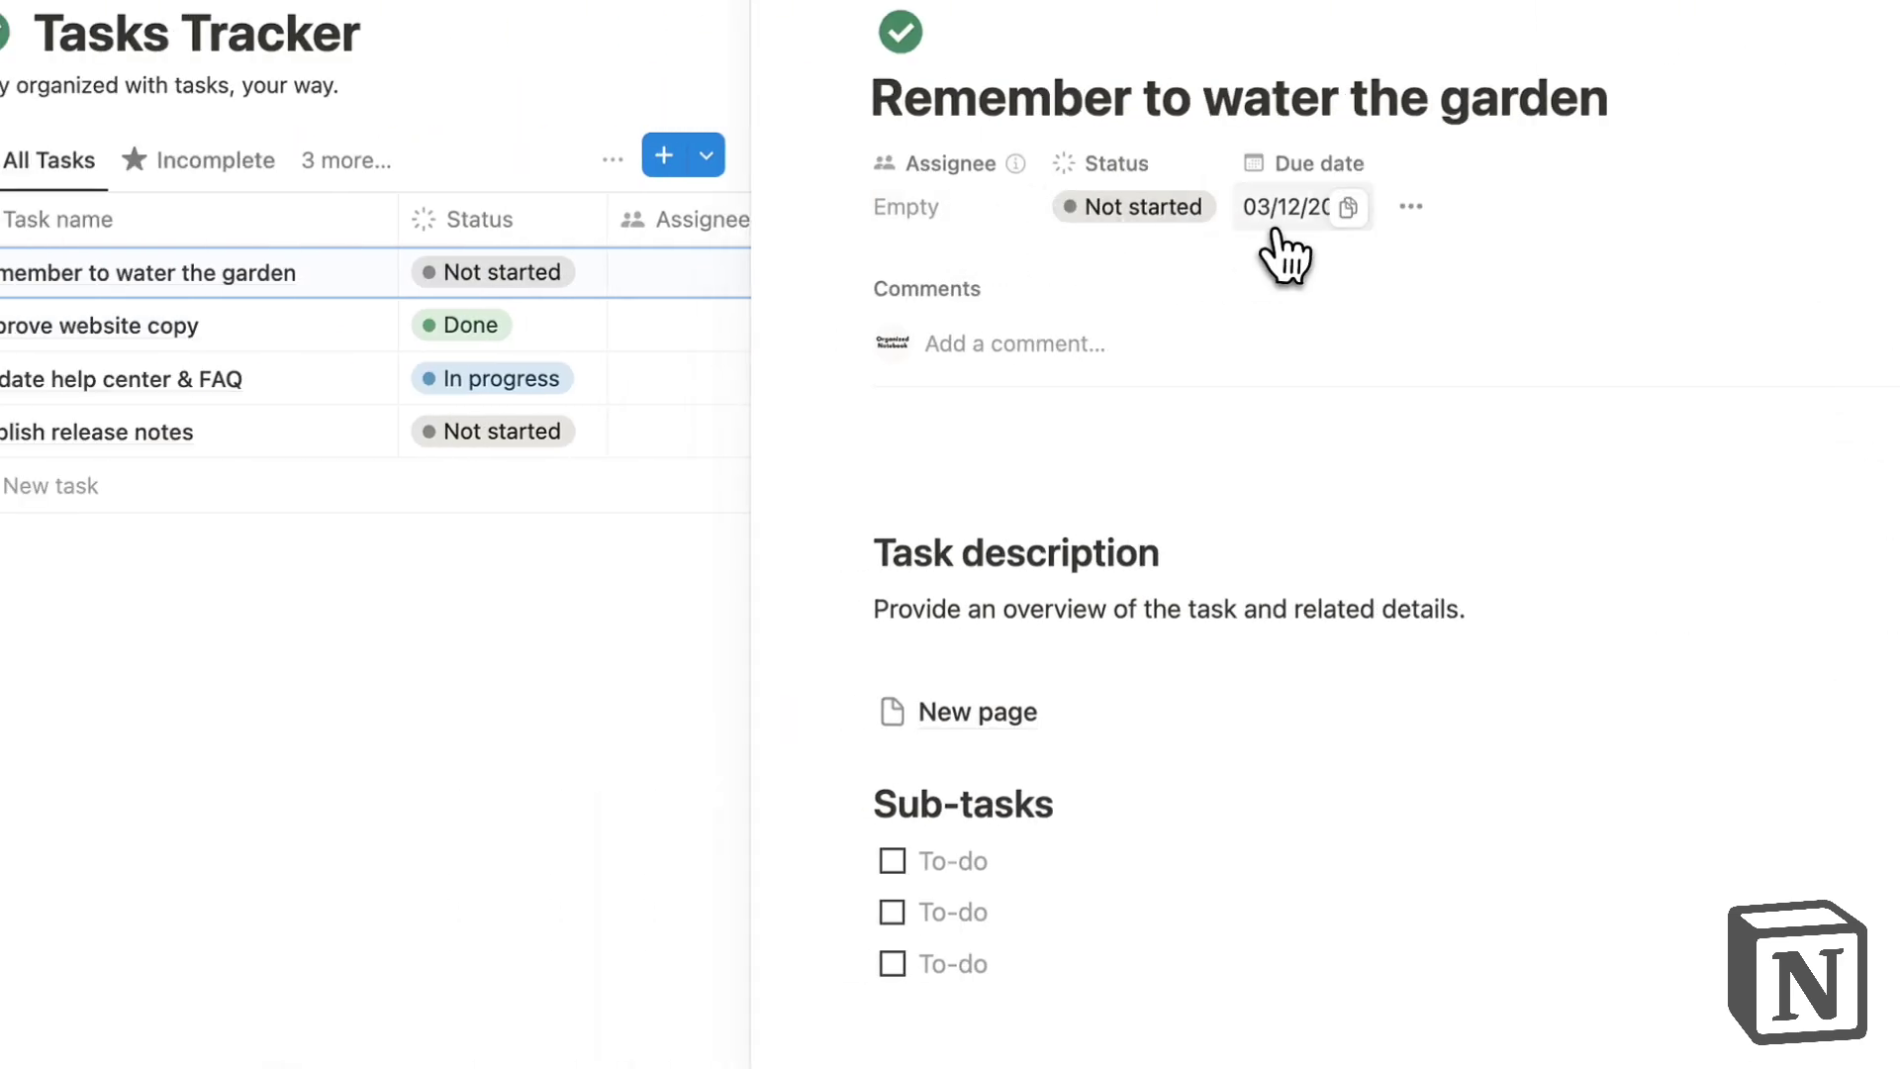
pyautogui.click(1284, 230)
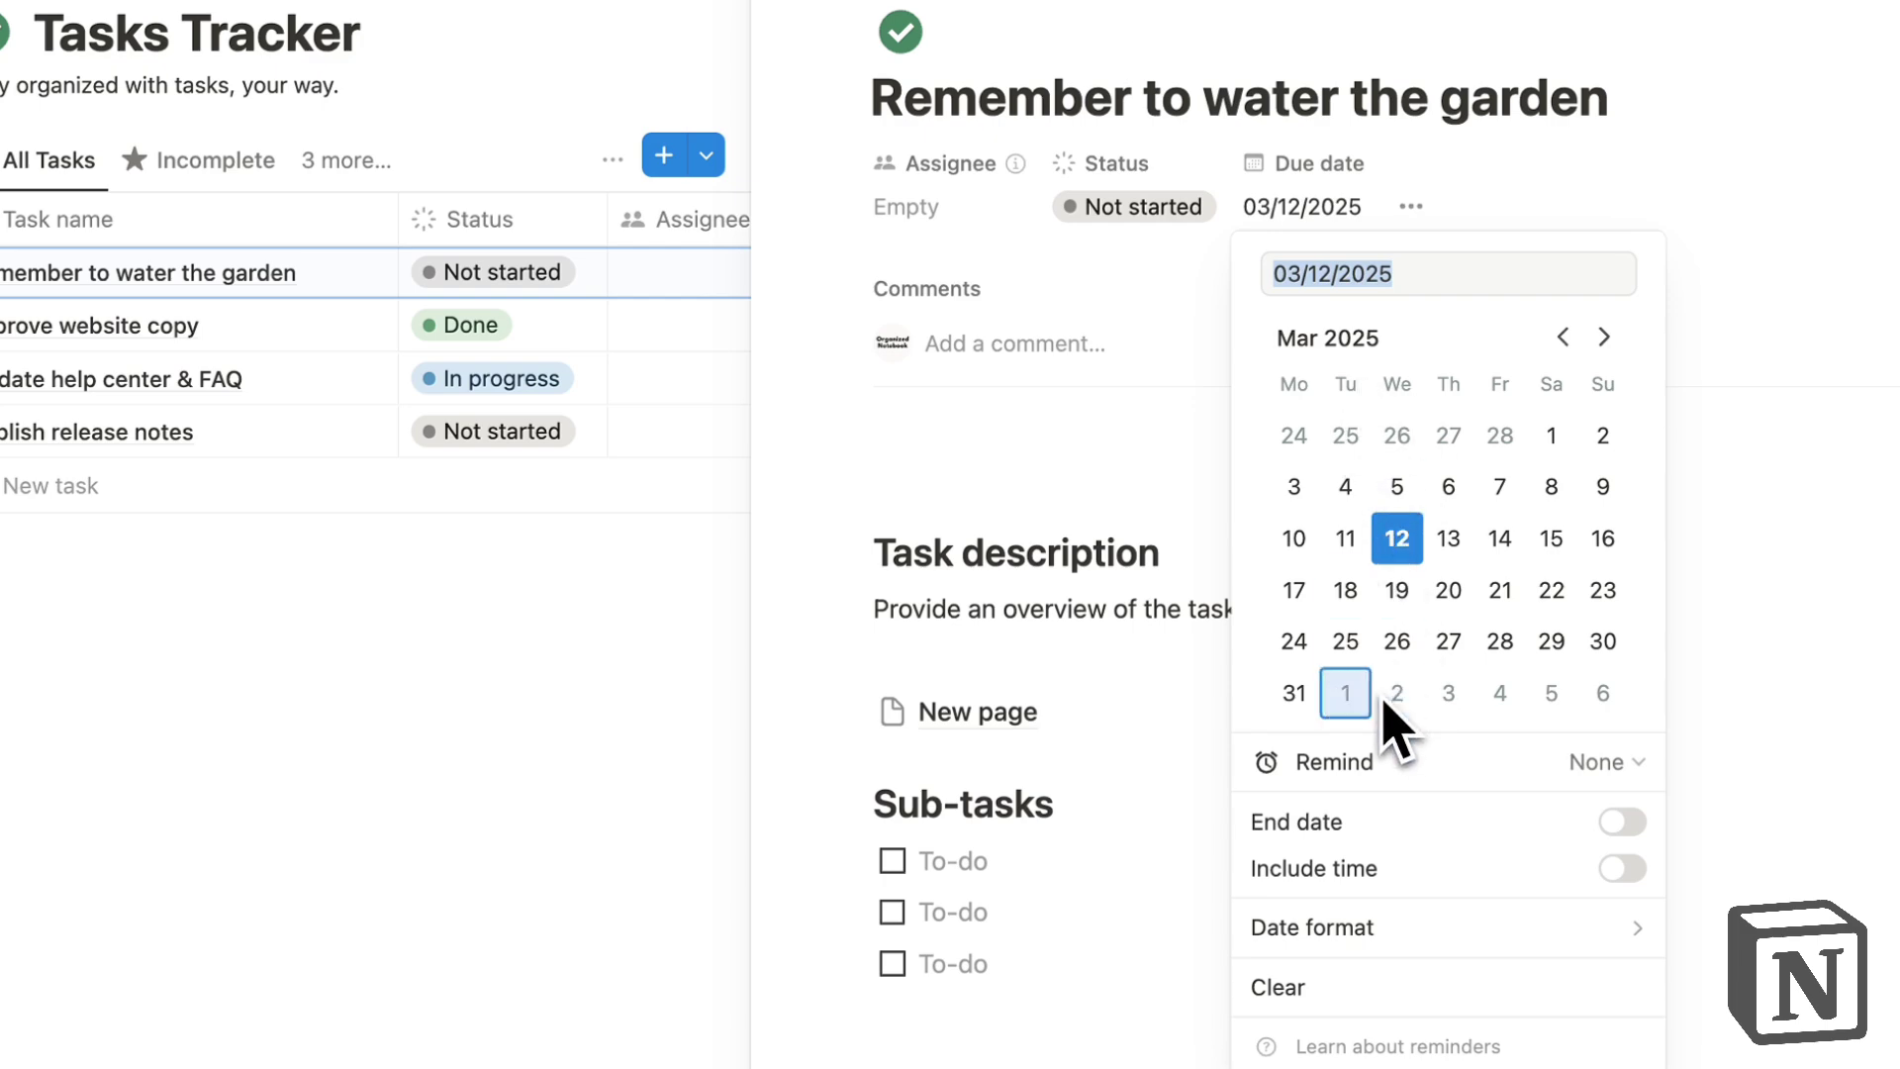
pyautogui.click(710, 61)
pyautogui.click(711, 62)
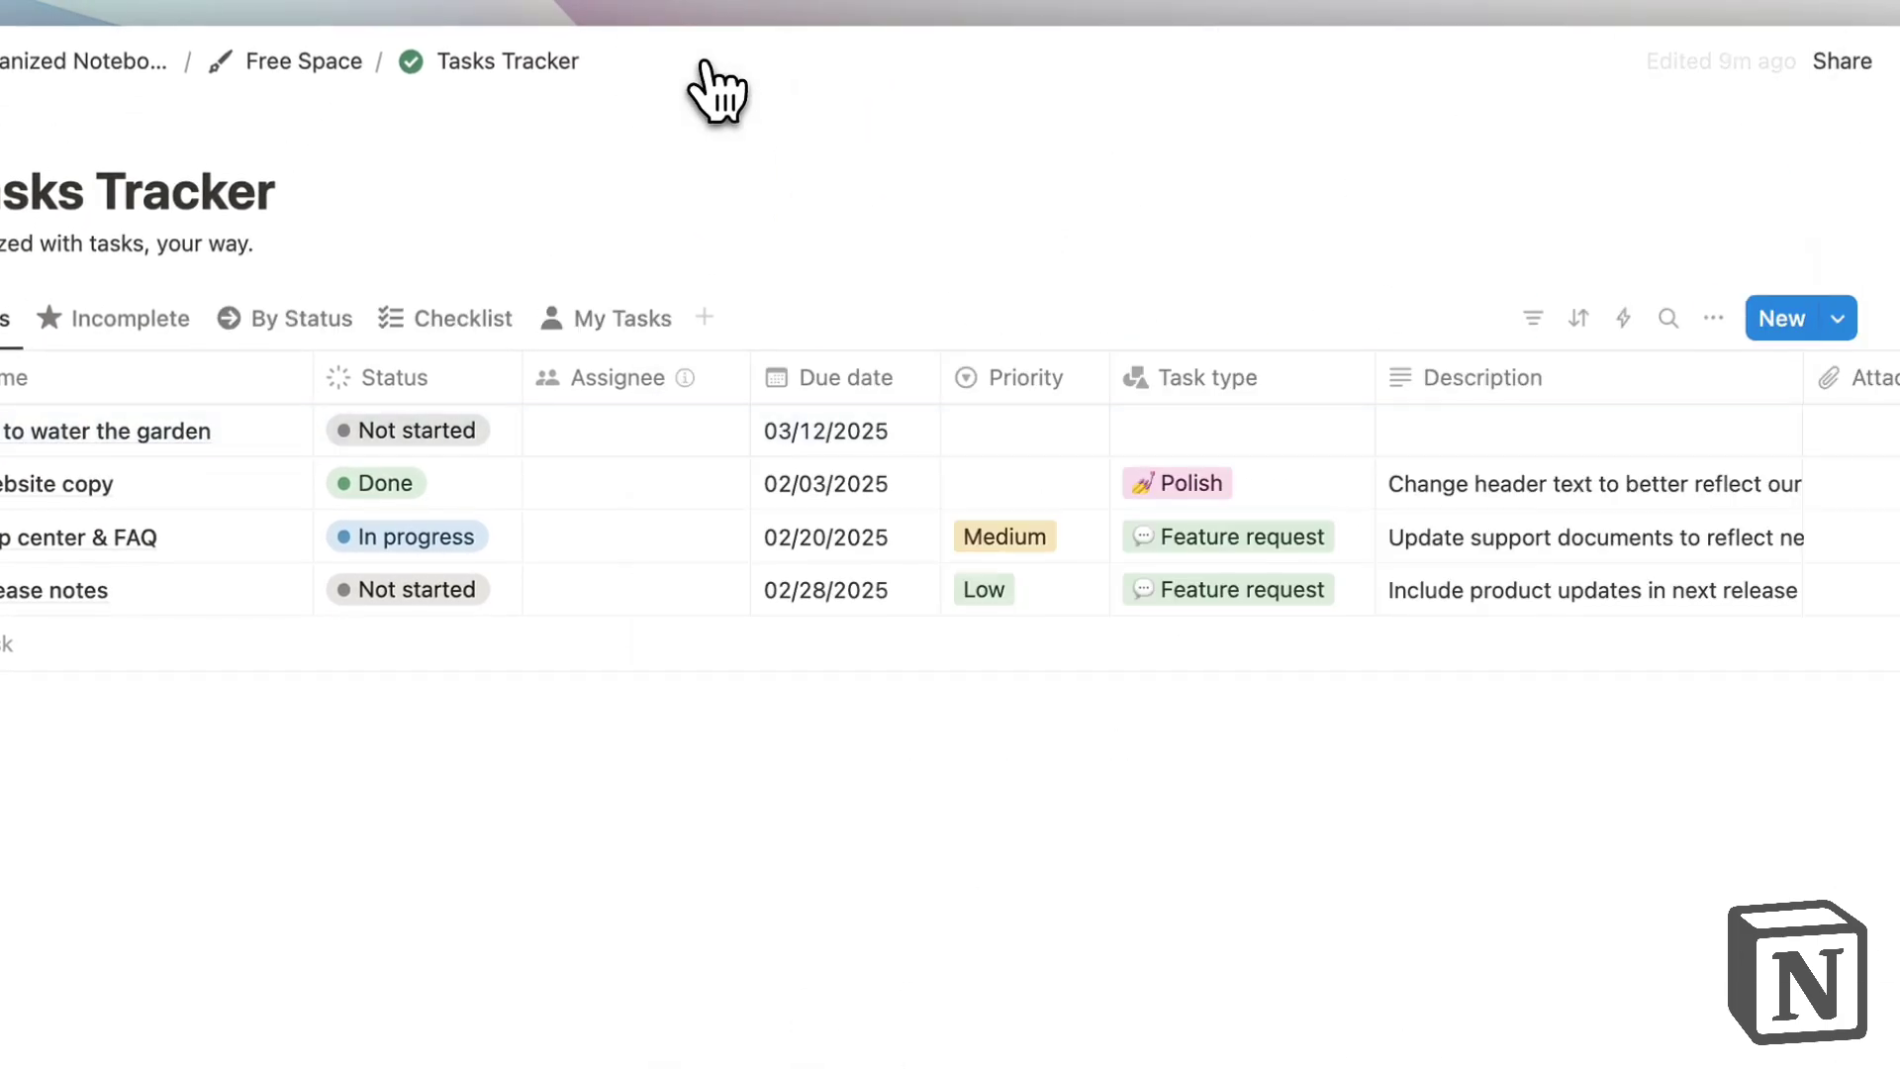
pyautogui.click(1837, 317)
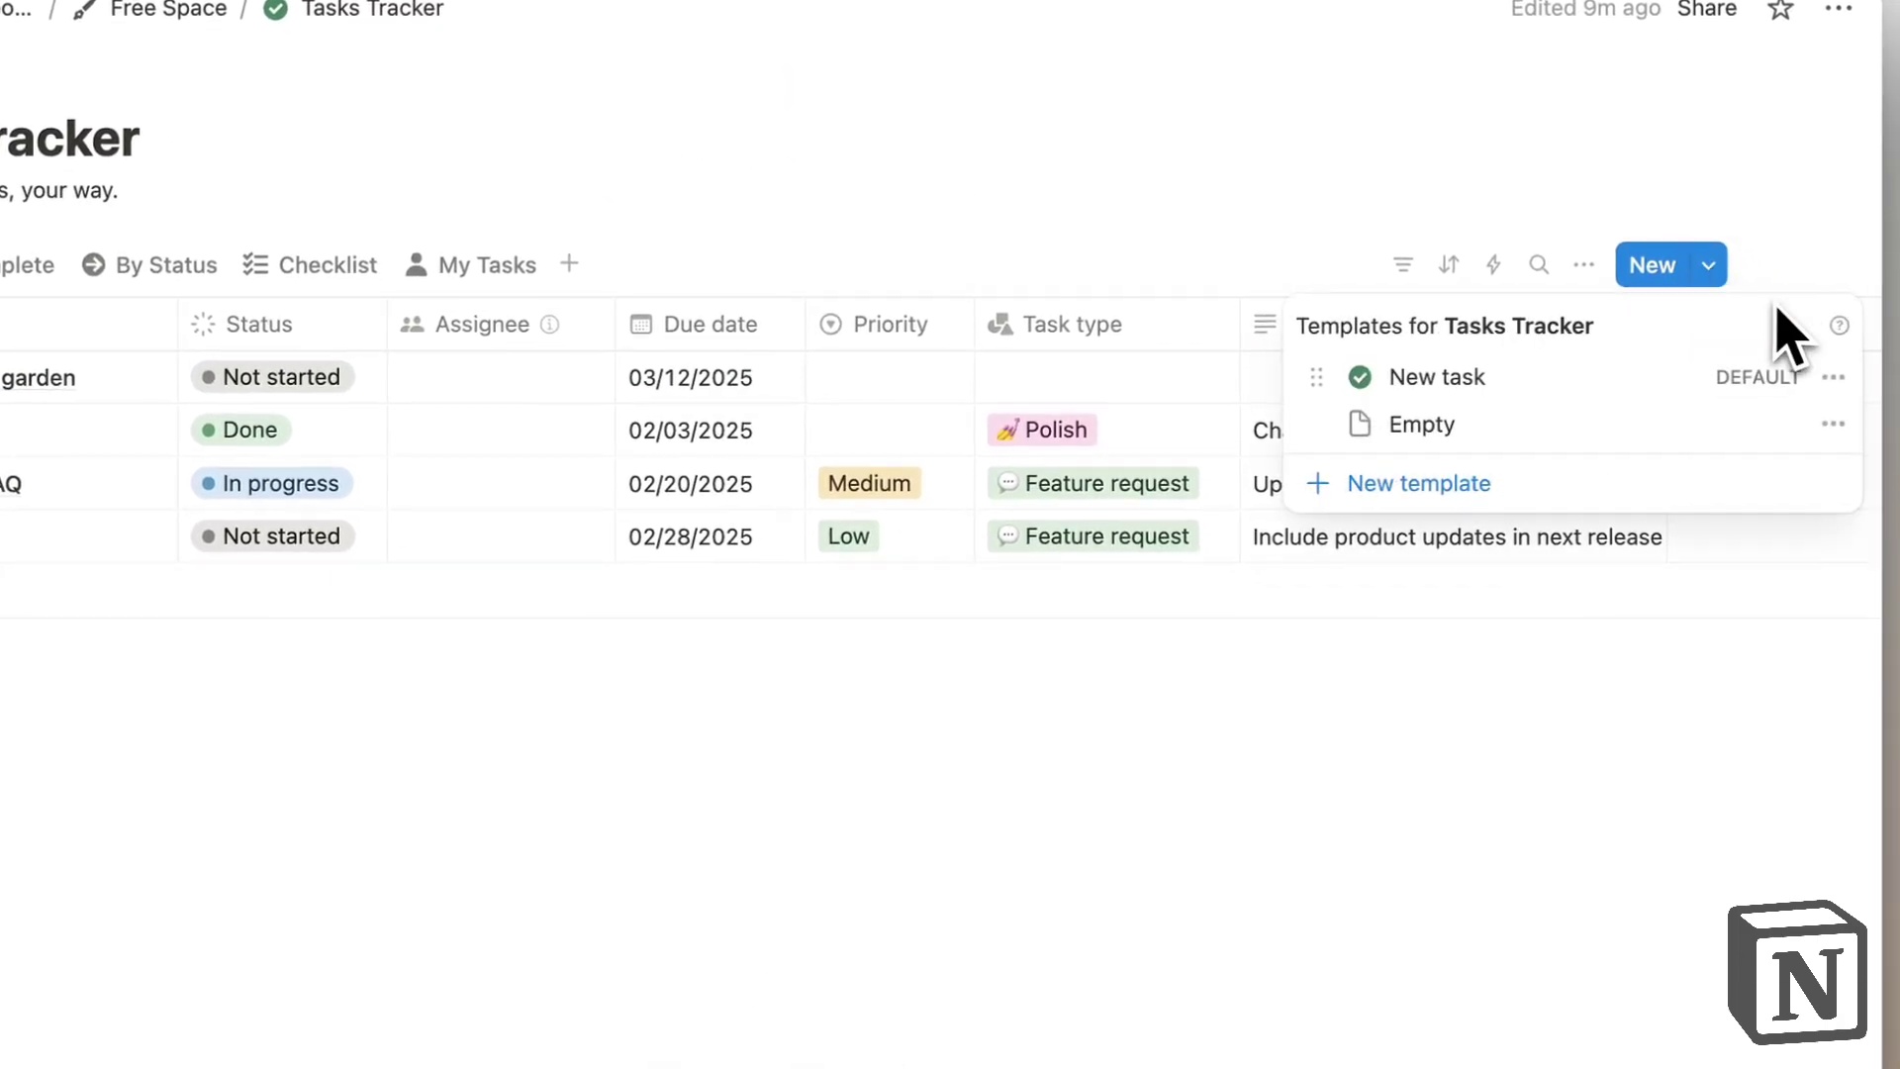
pyautogui.click(1836, 377)
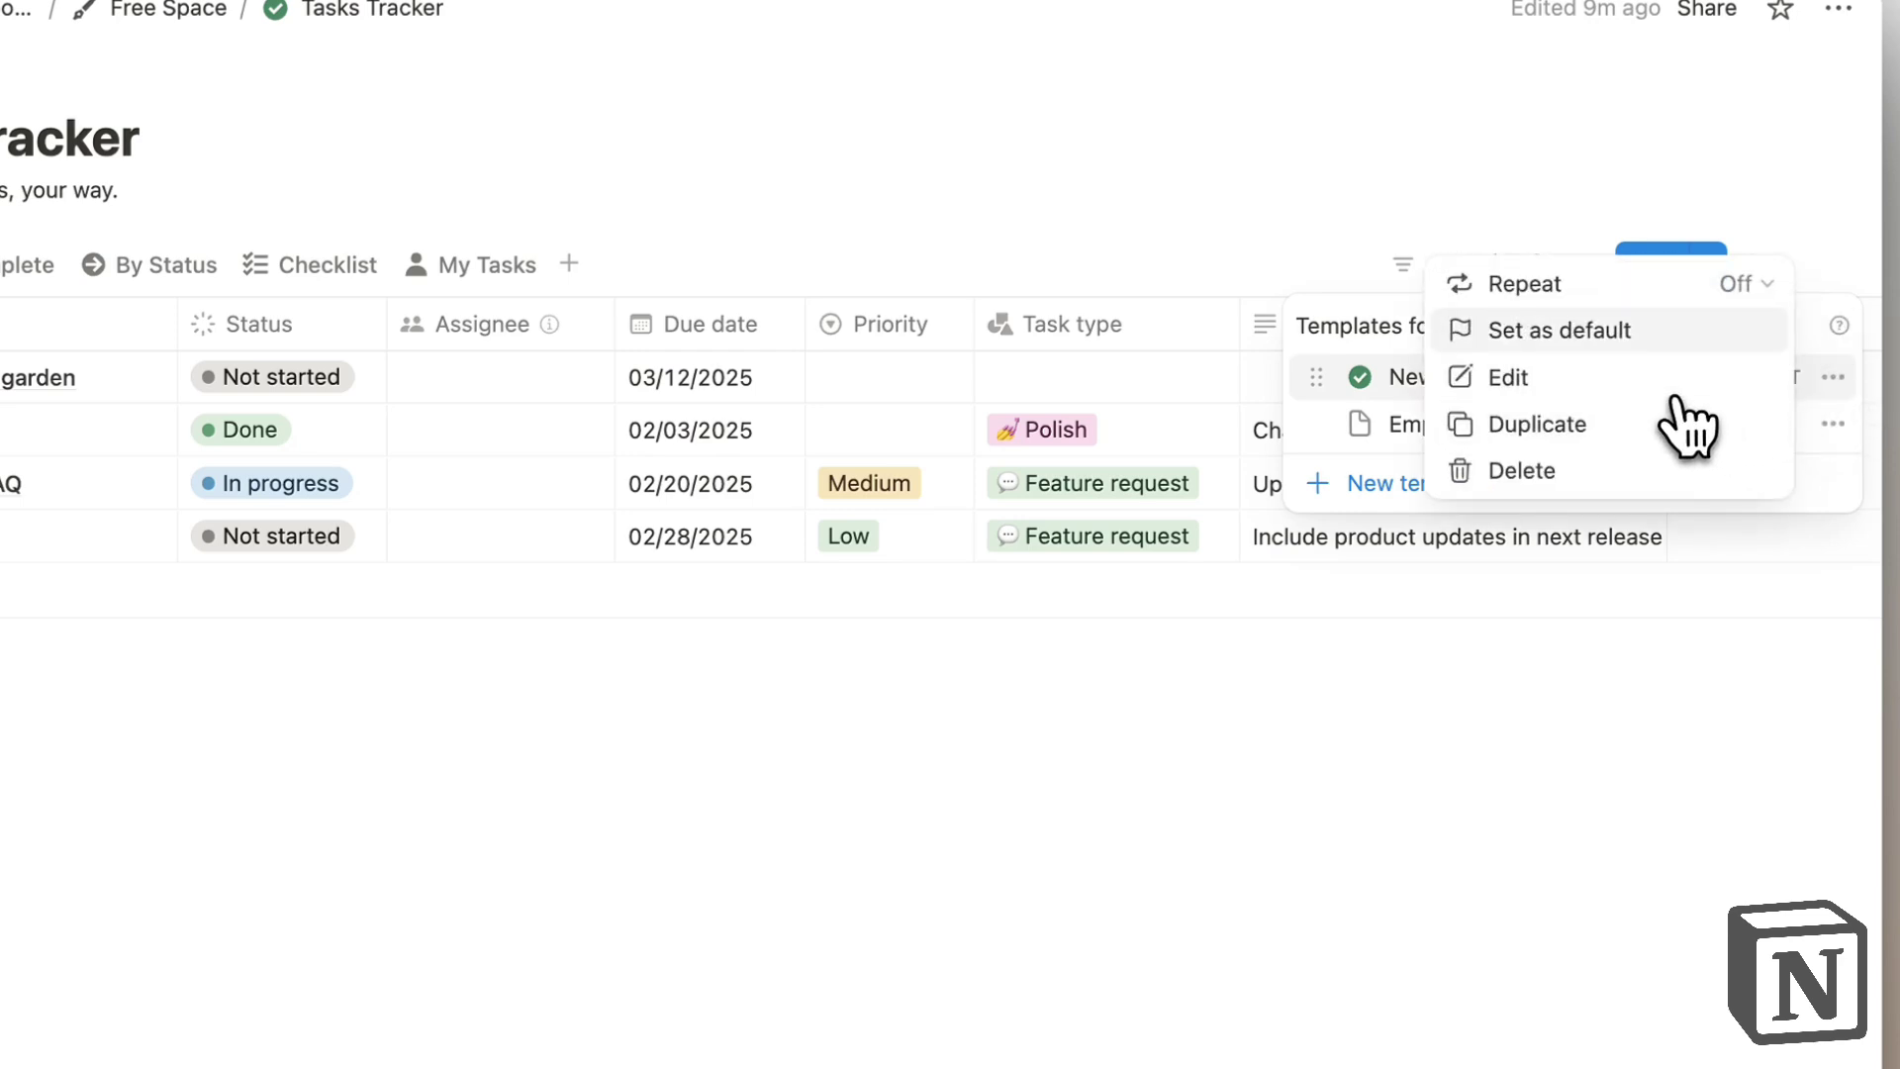
pyautogui.click(1552, 287)
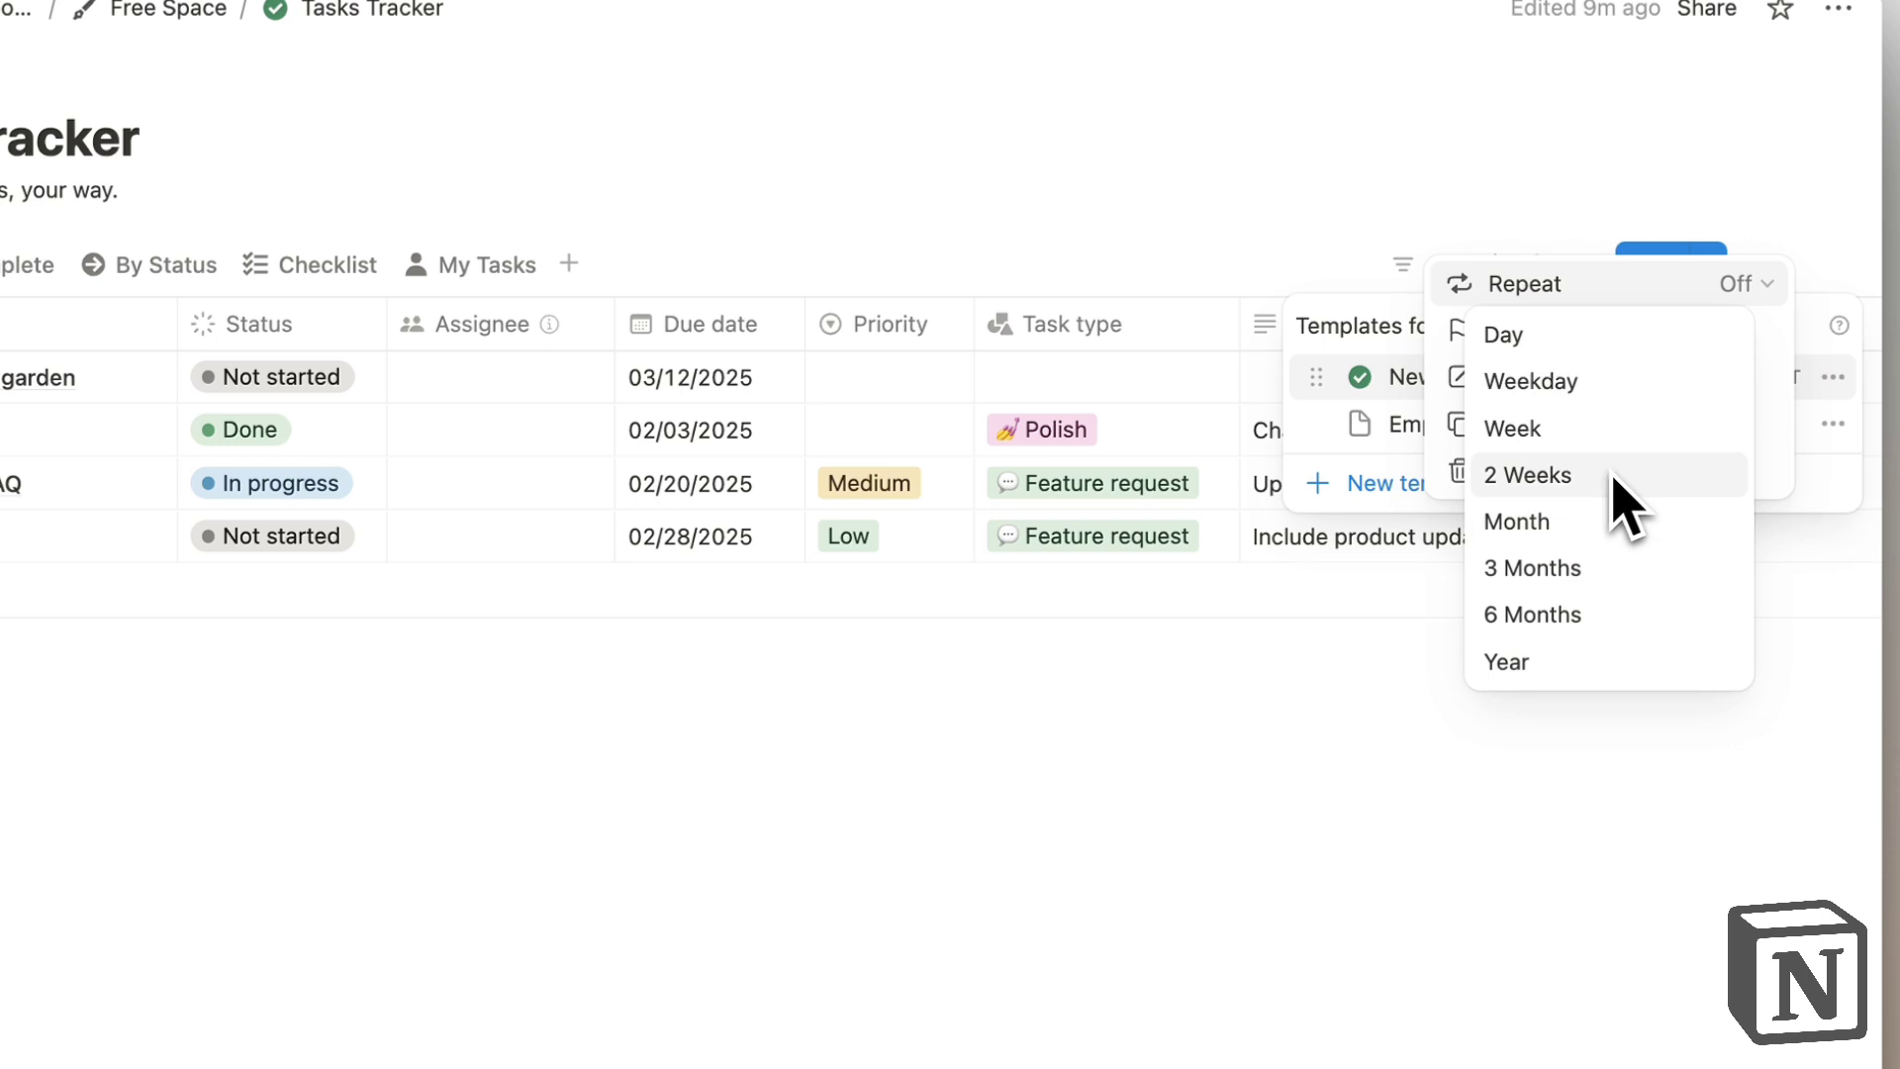
pyautogui.click(1128, 281)
pyautogui.click(1257, 214)
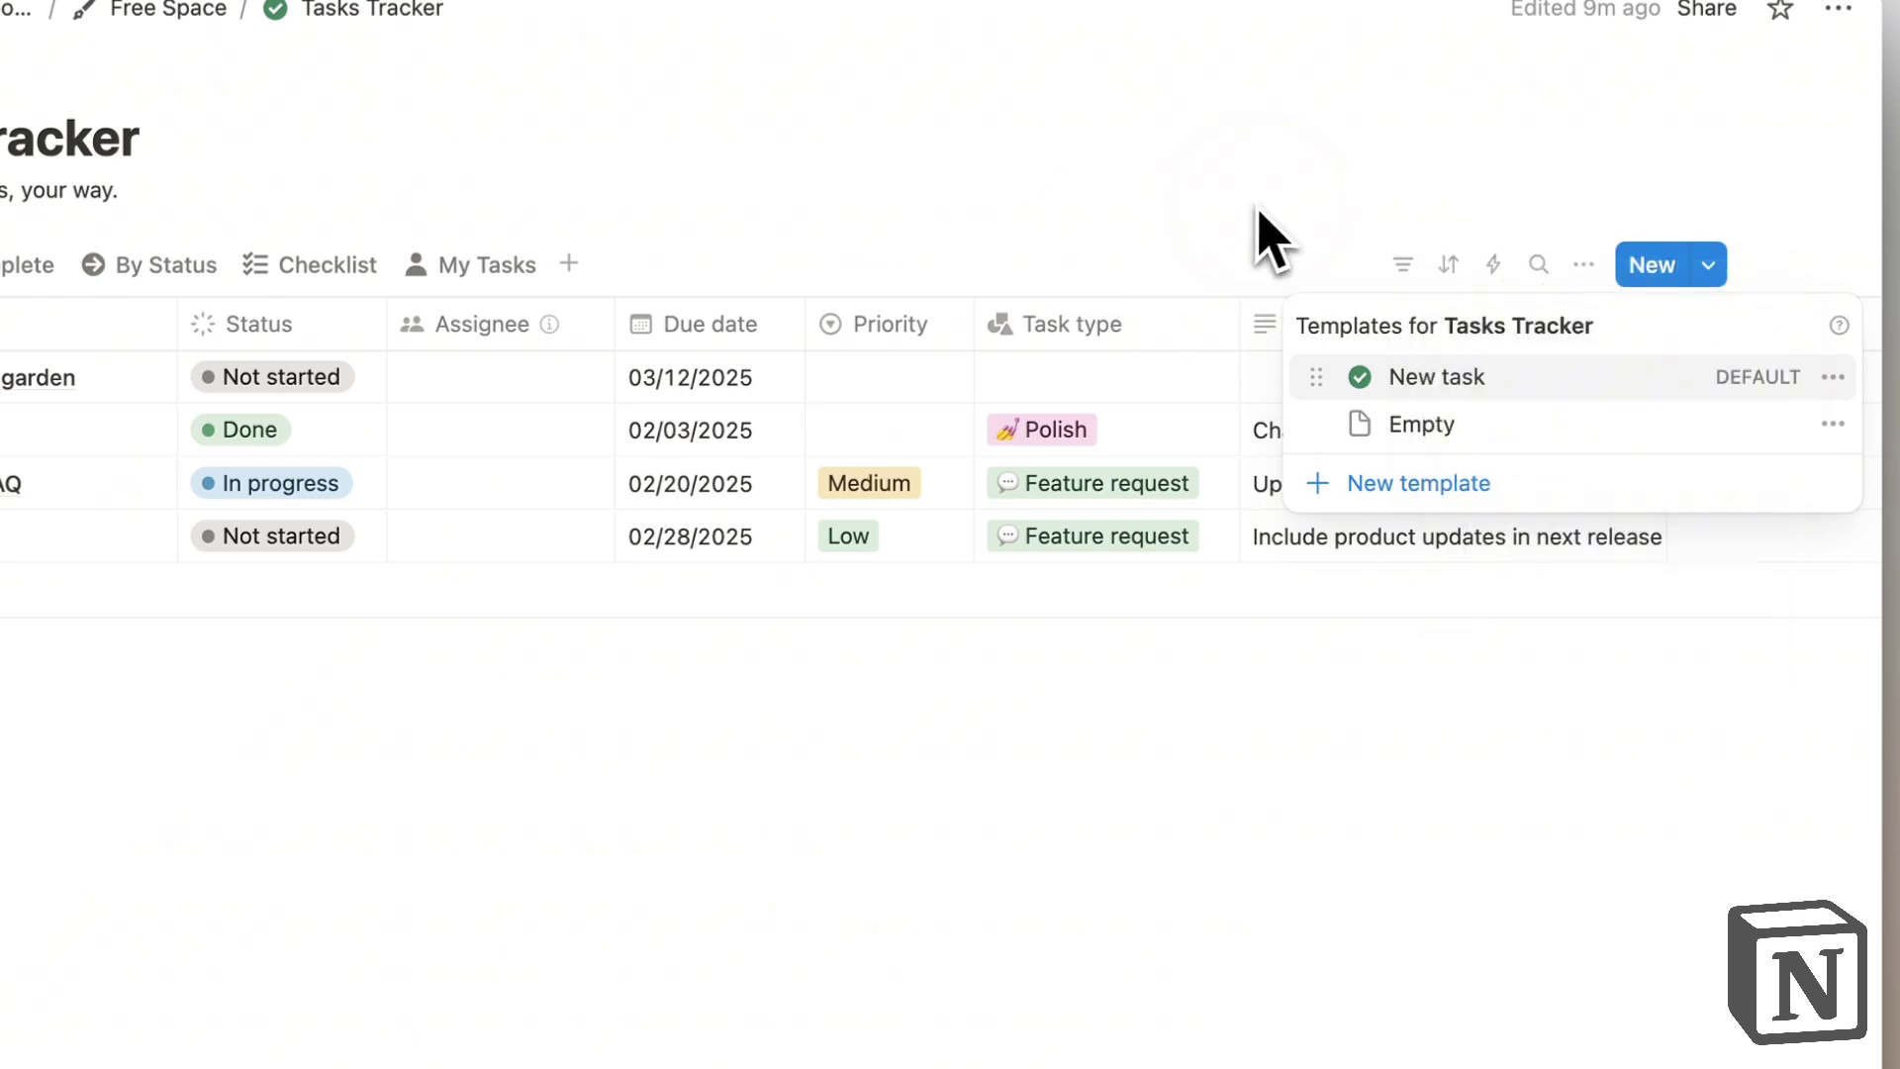
pyautogui.click(1494, 268)
pyautogui.click(1494, 267)
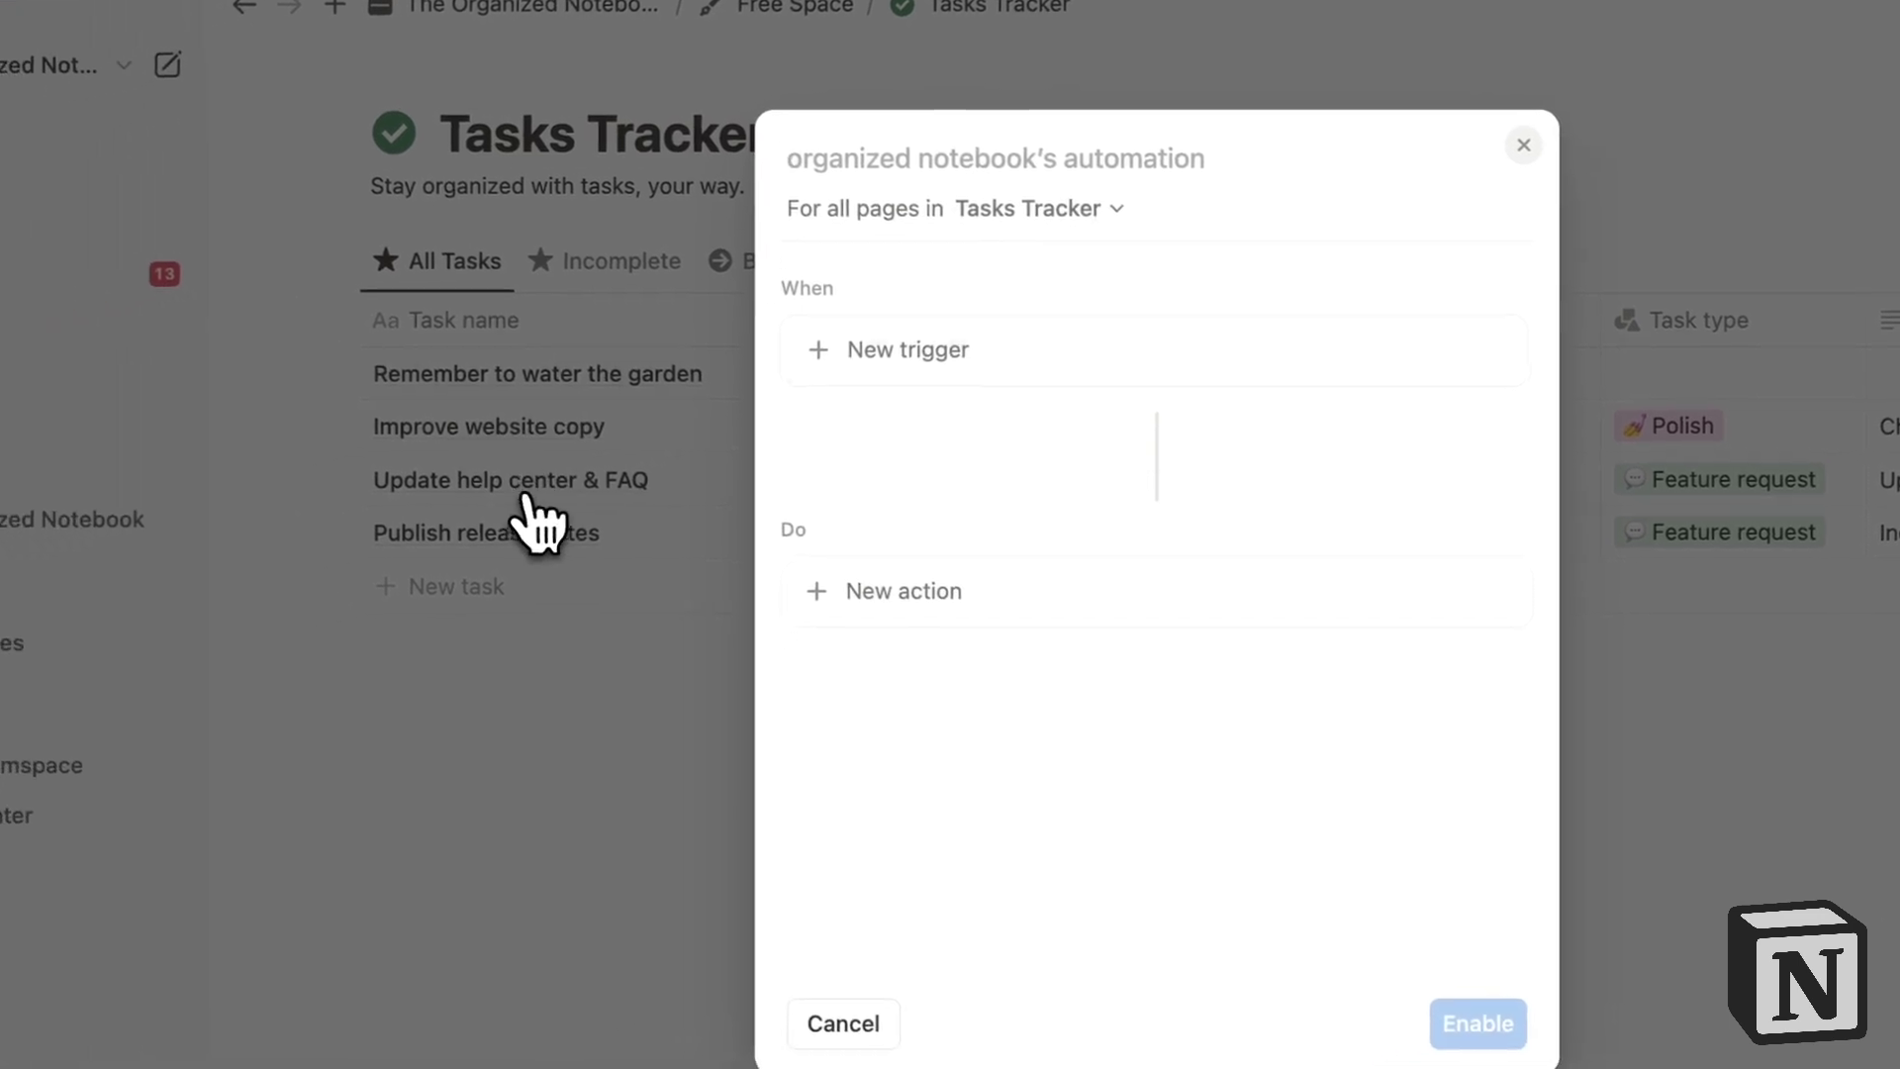
pyautogui.click(979, 345)
pyautogui.click(924, 644)
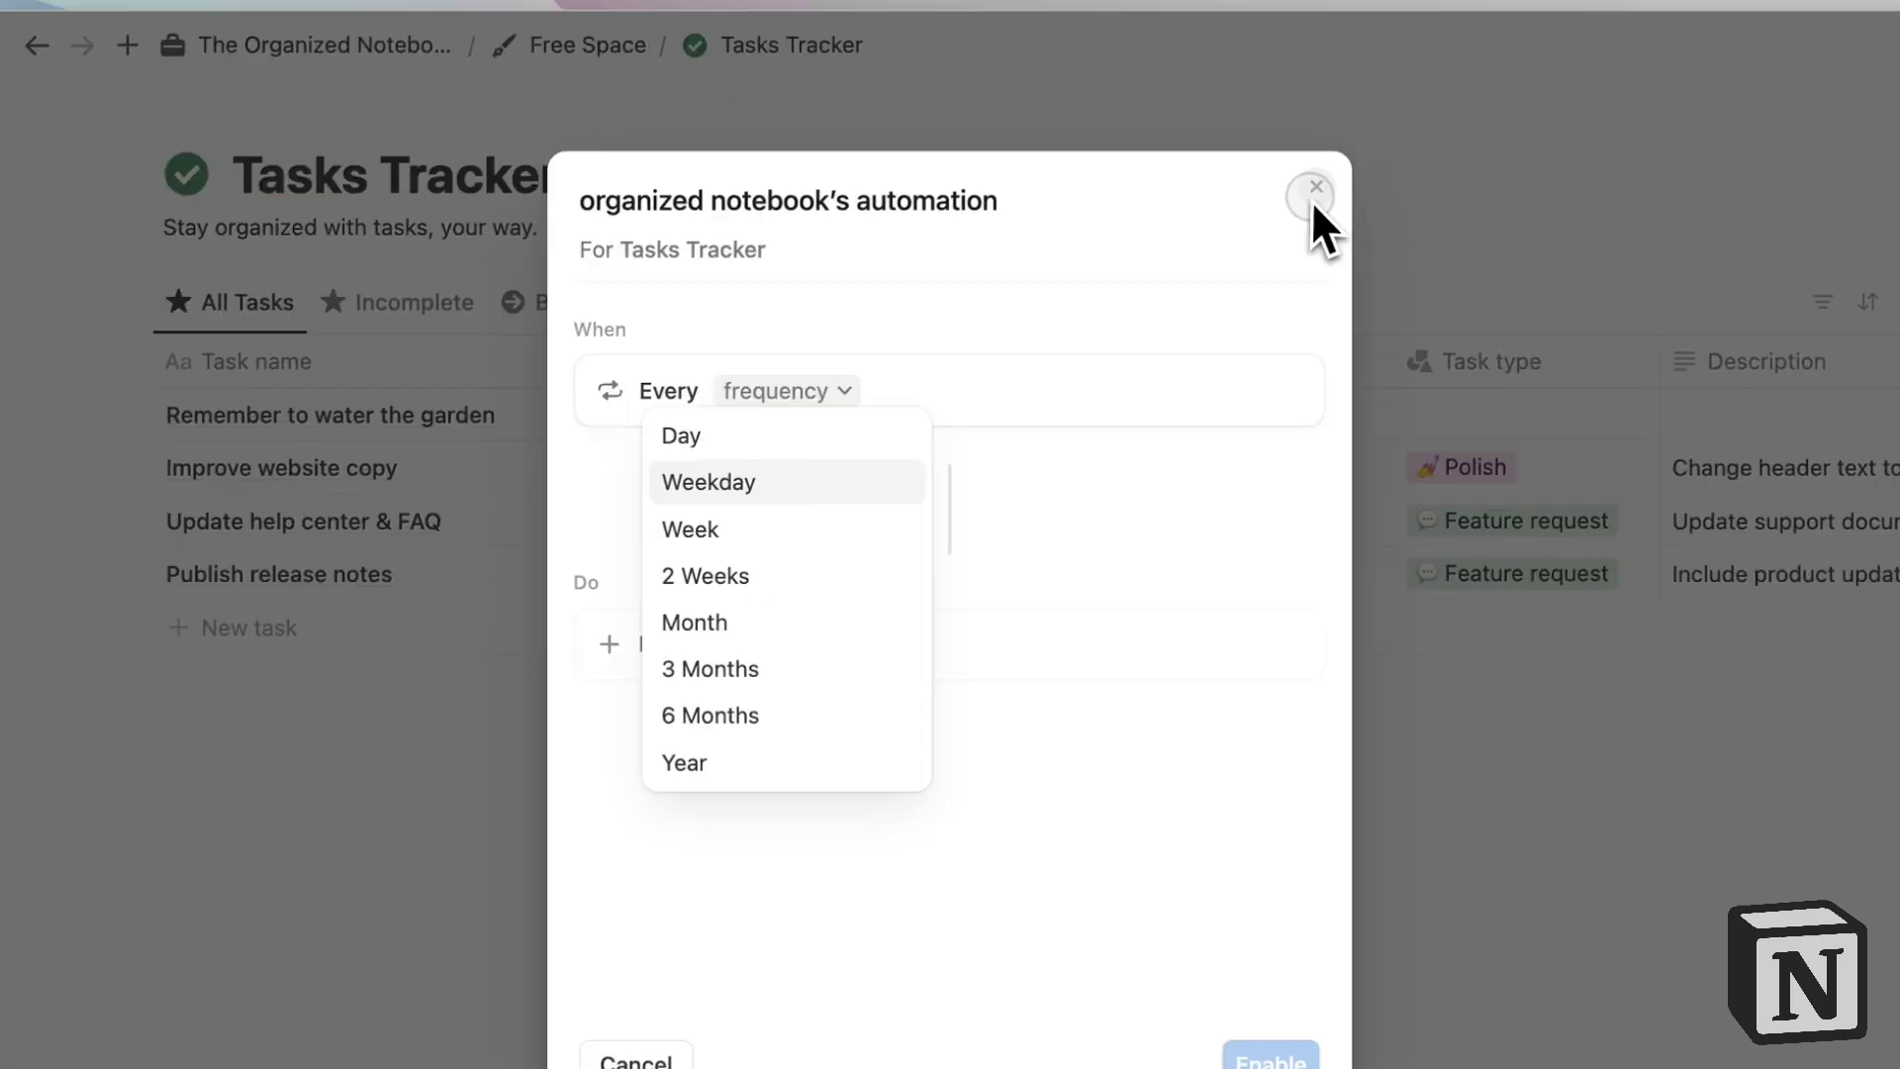
pyautogui.click(1313, 198)
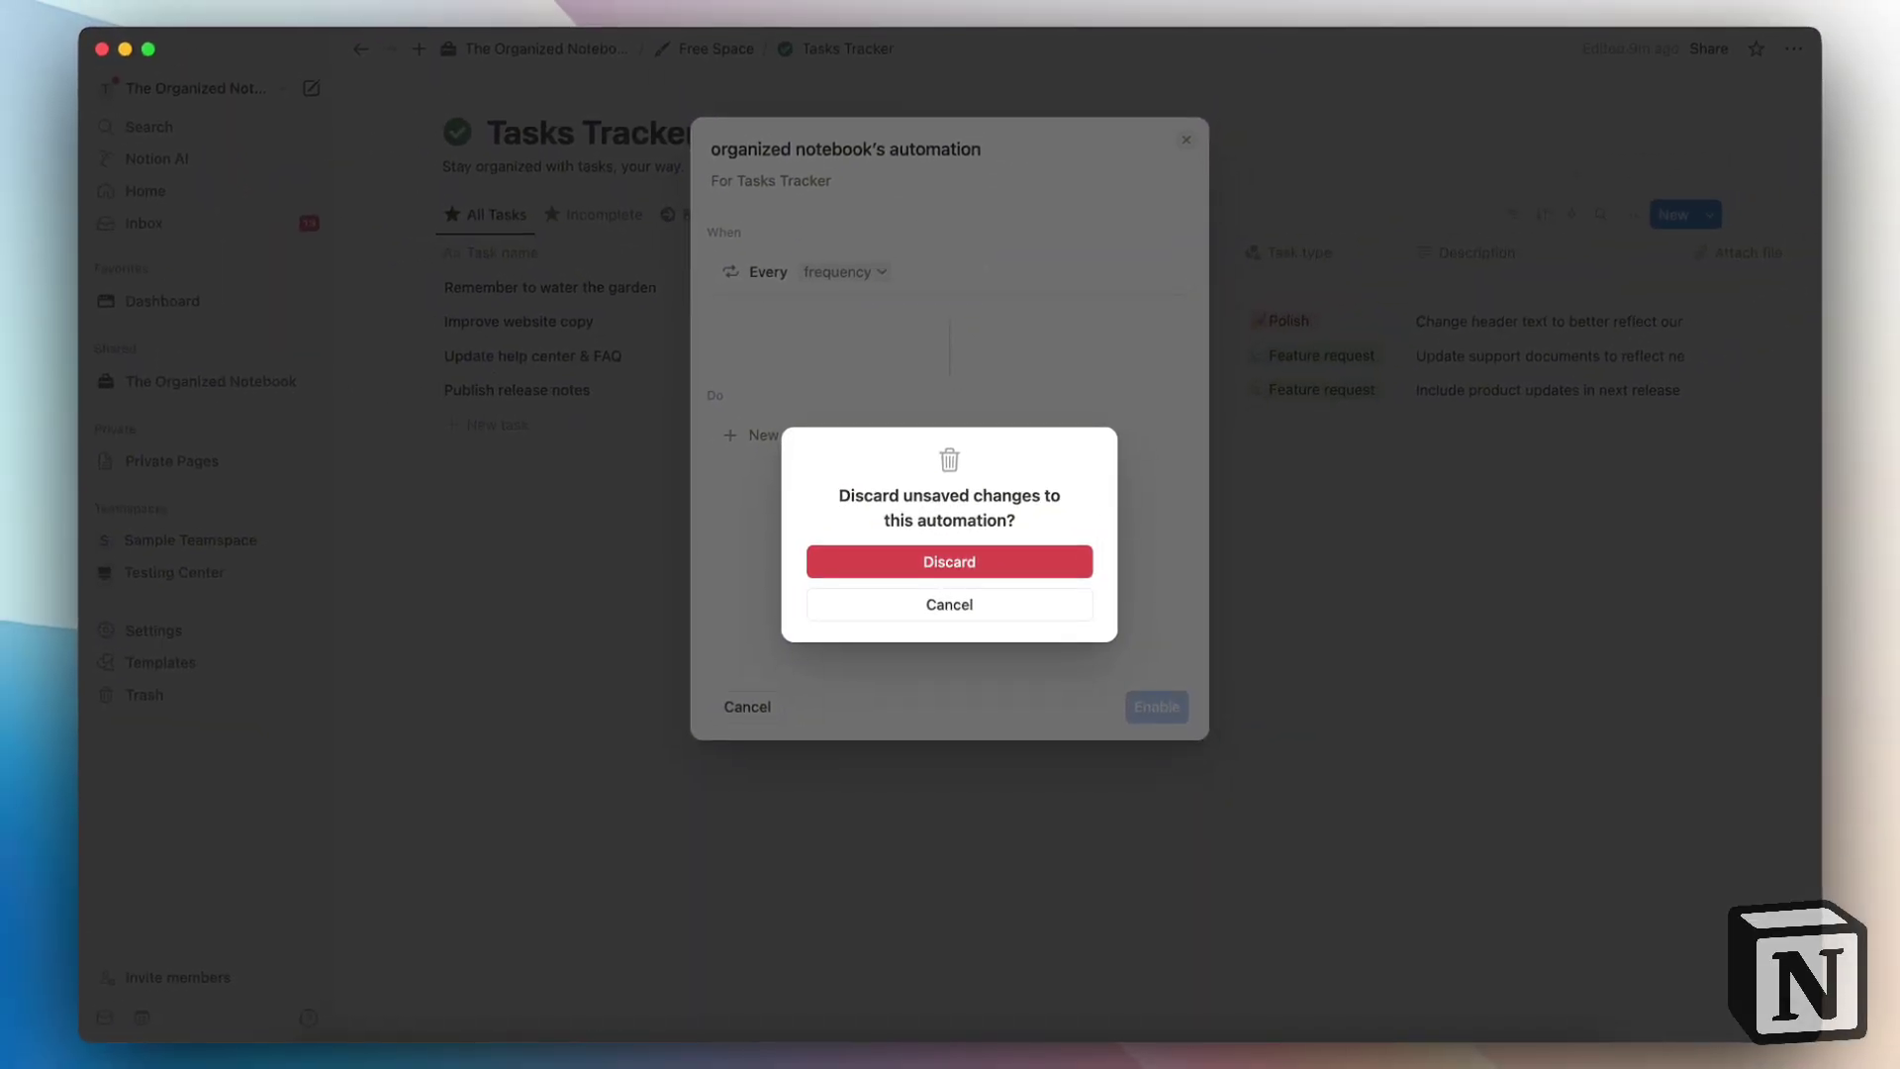
pyautogui.click(1077, 559)
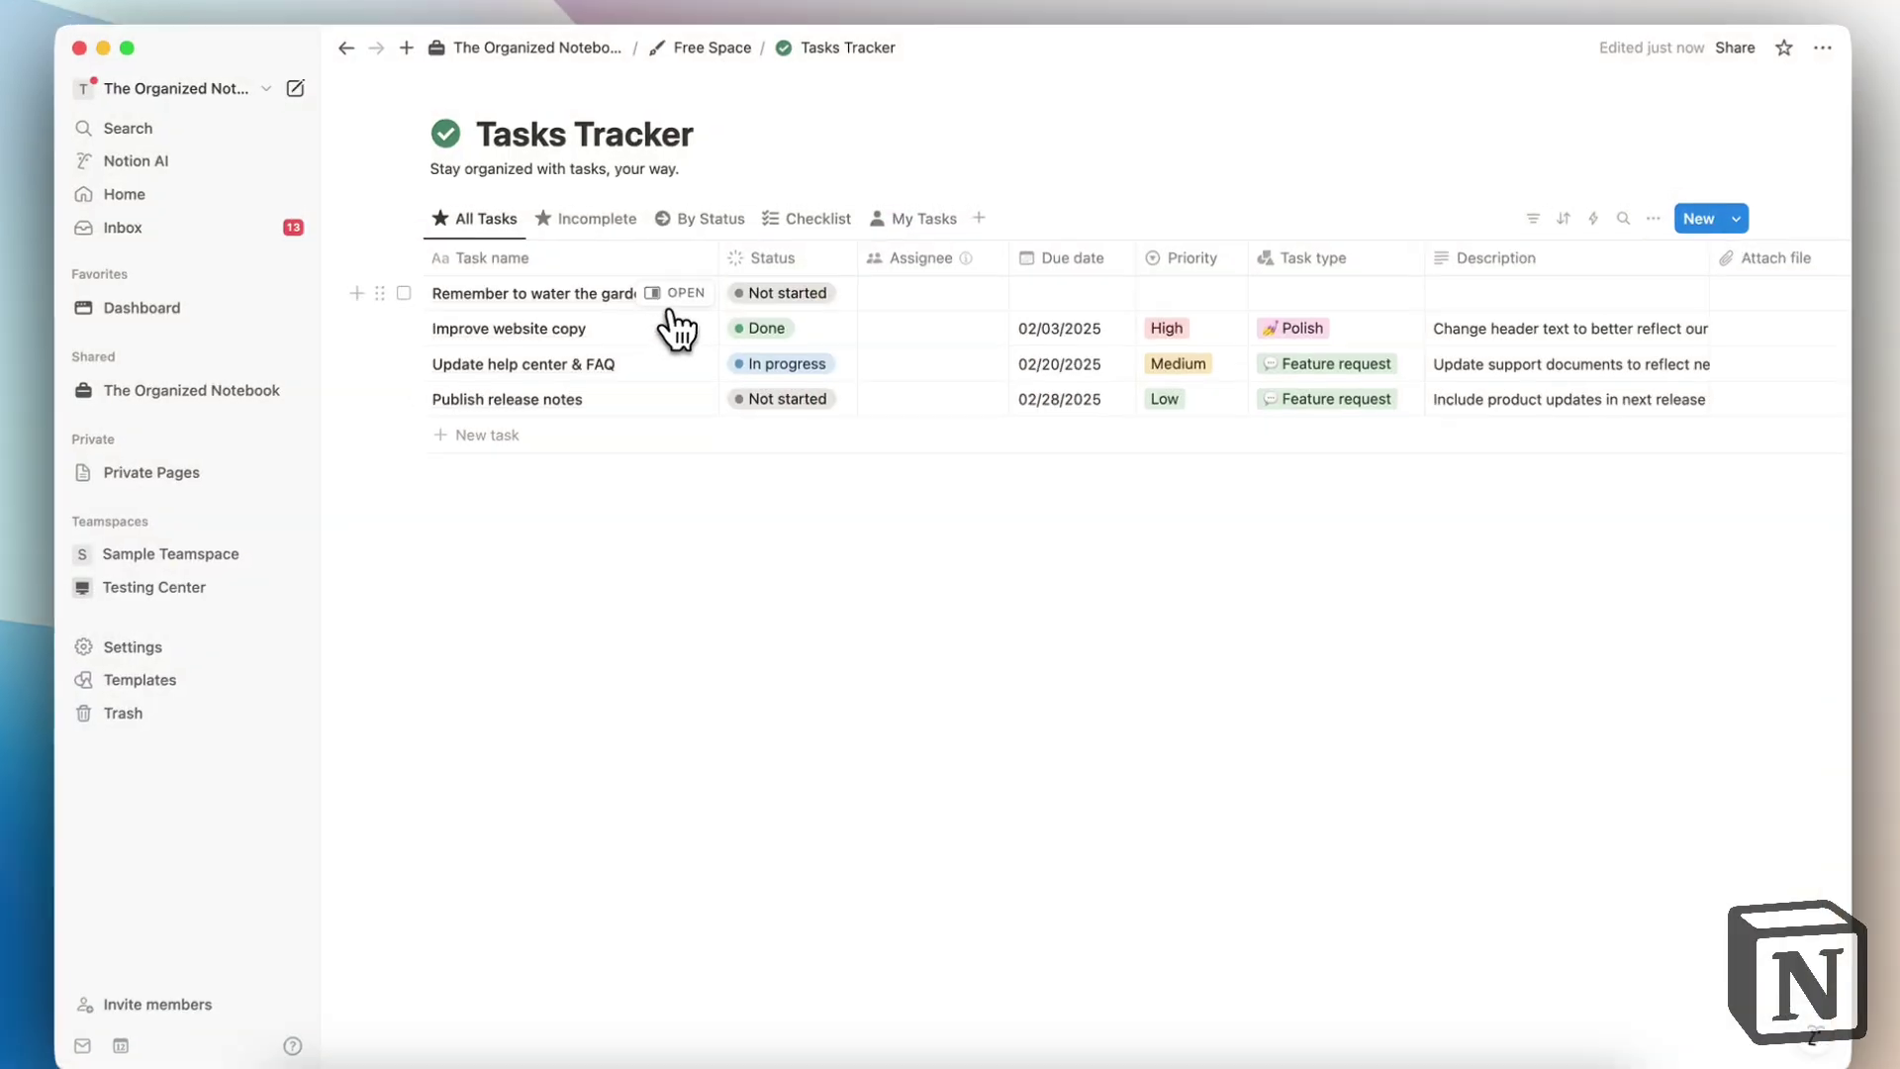
# Preview Remember to water the garden and add an empty block above Task description
pyautogui.click(675, 297)
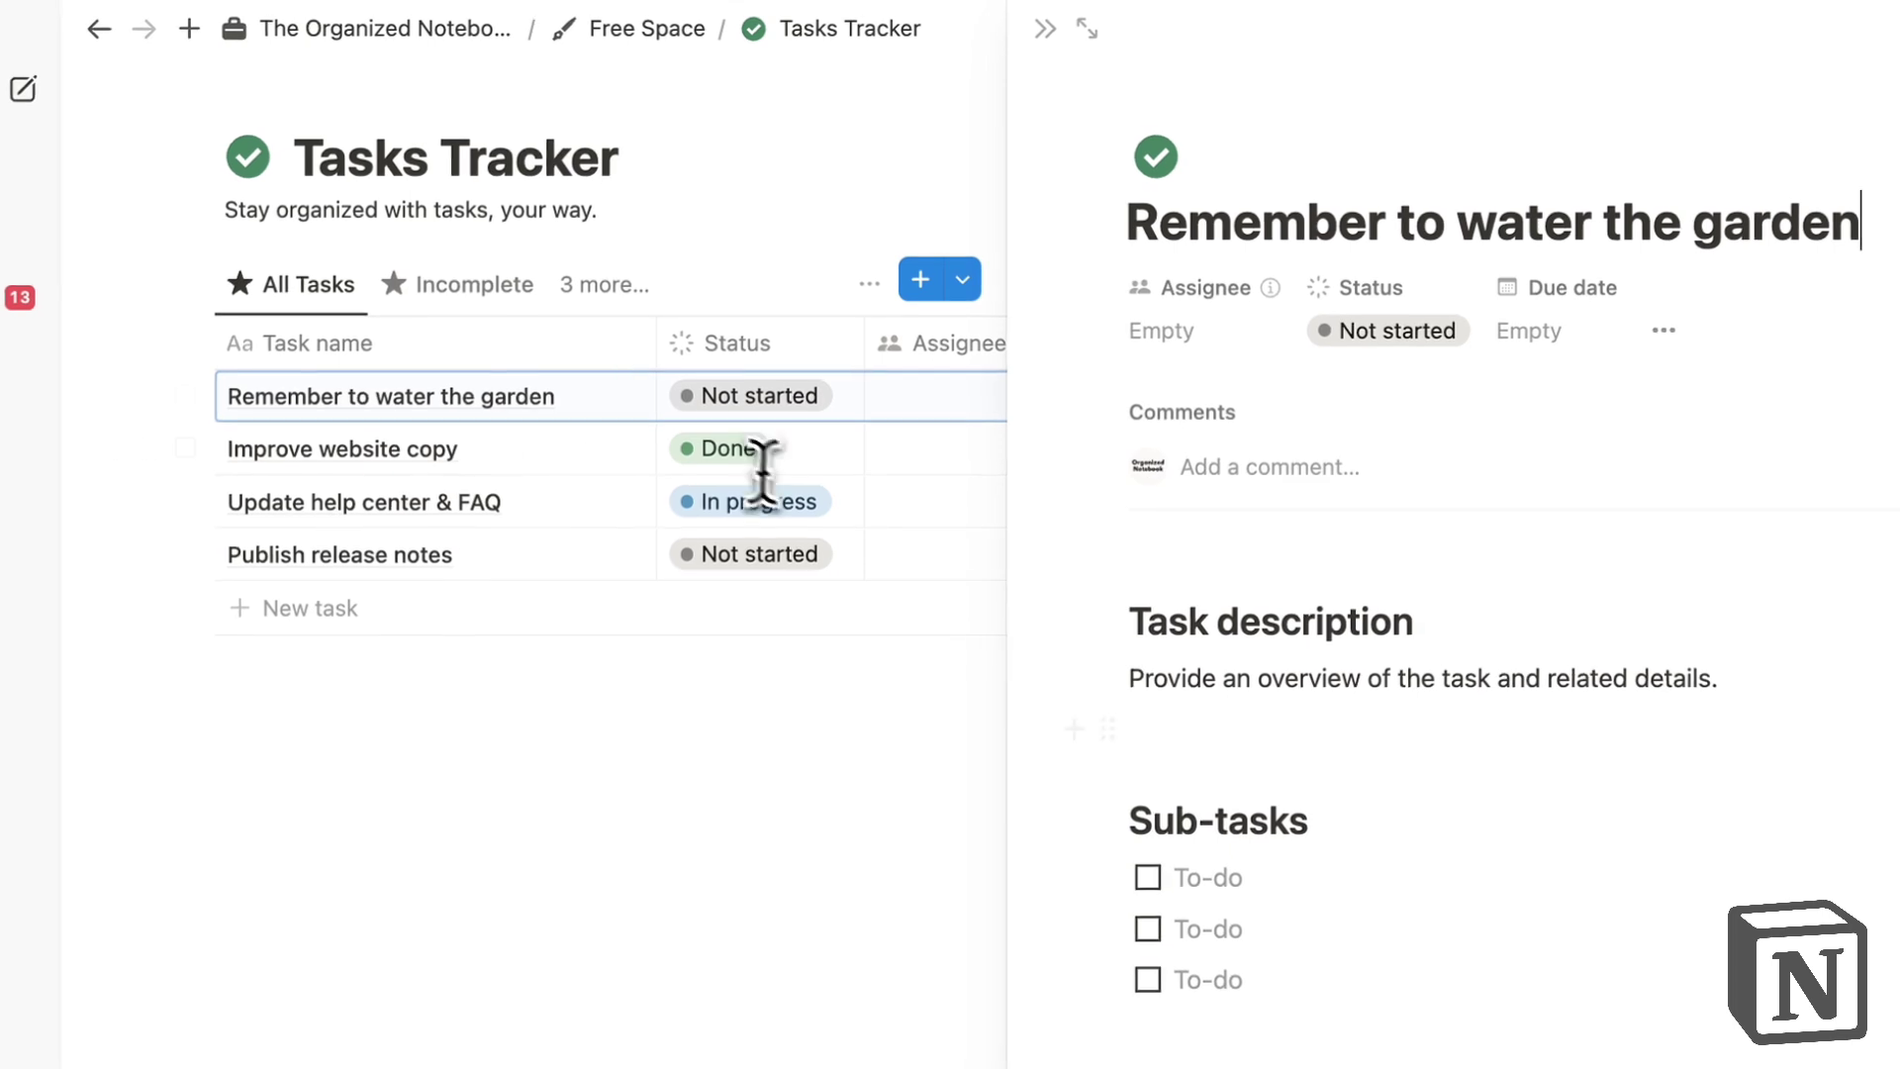
pyautogui.click(1141, 622)
pyautogui.press('Return')
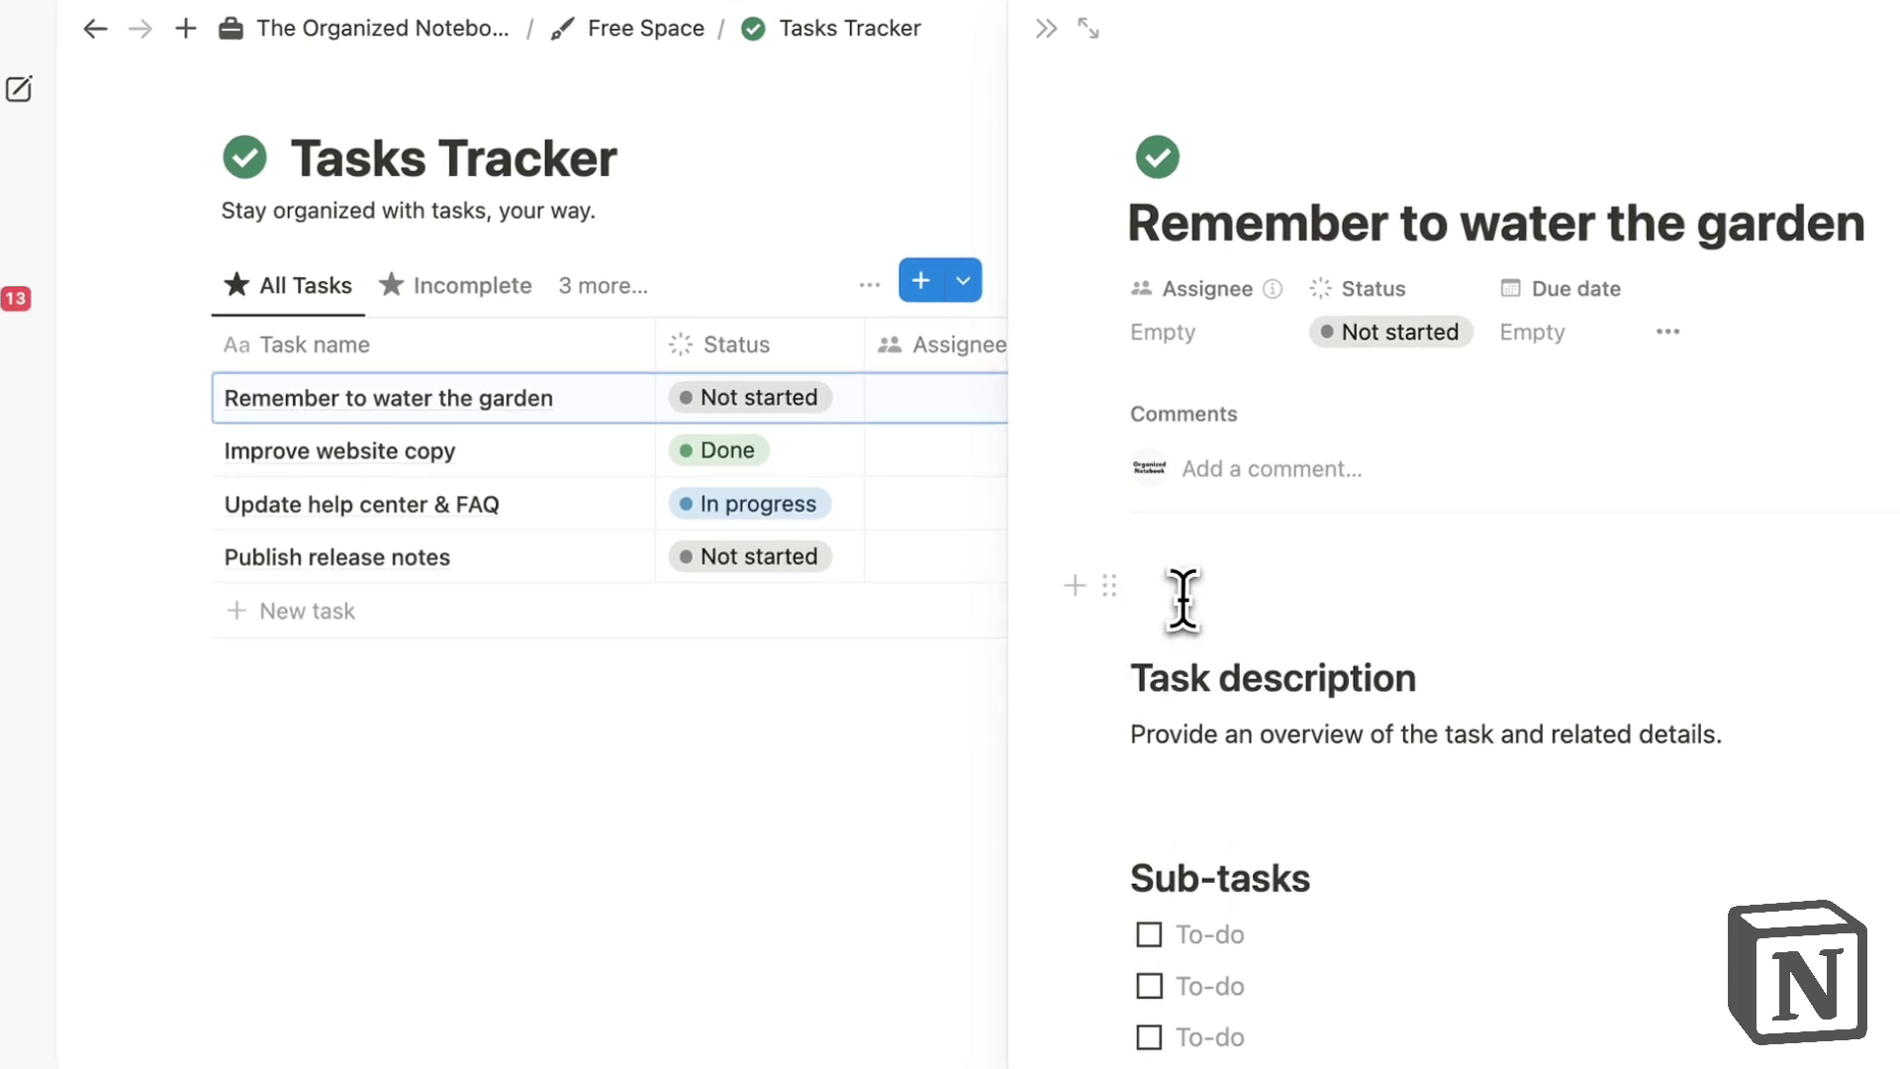
pyautogui.click(1194, 580)
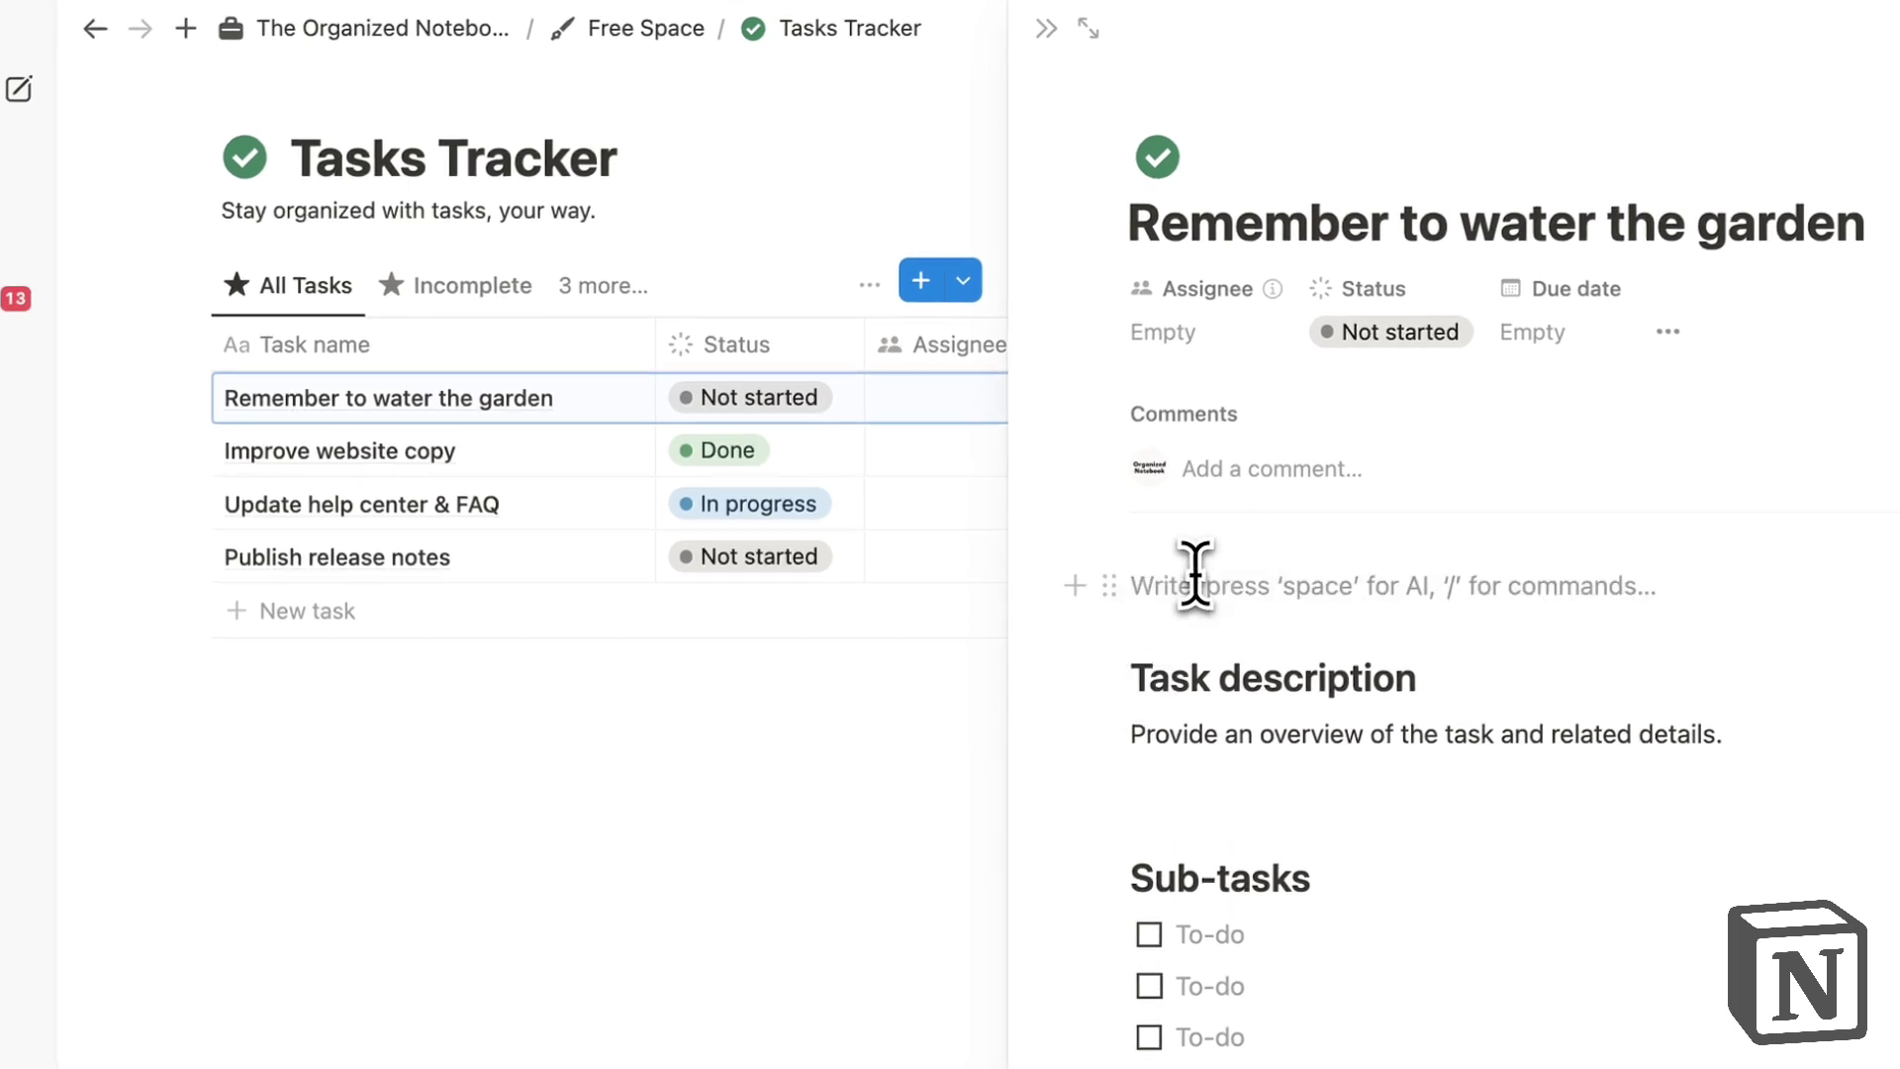
pyautogui.click(1046, 28)
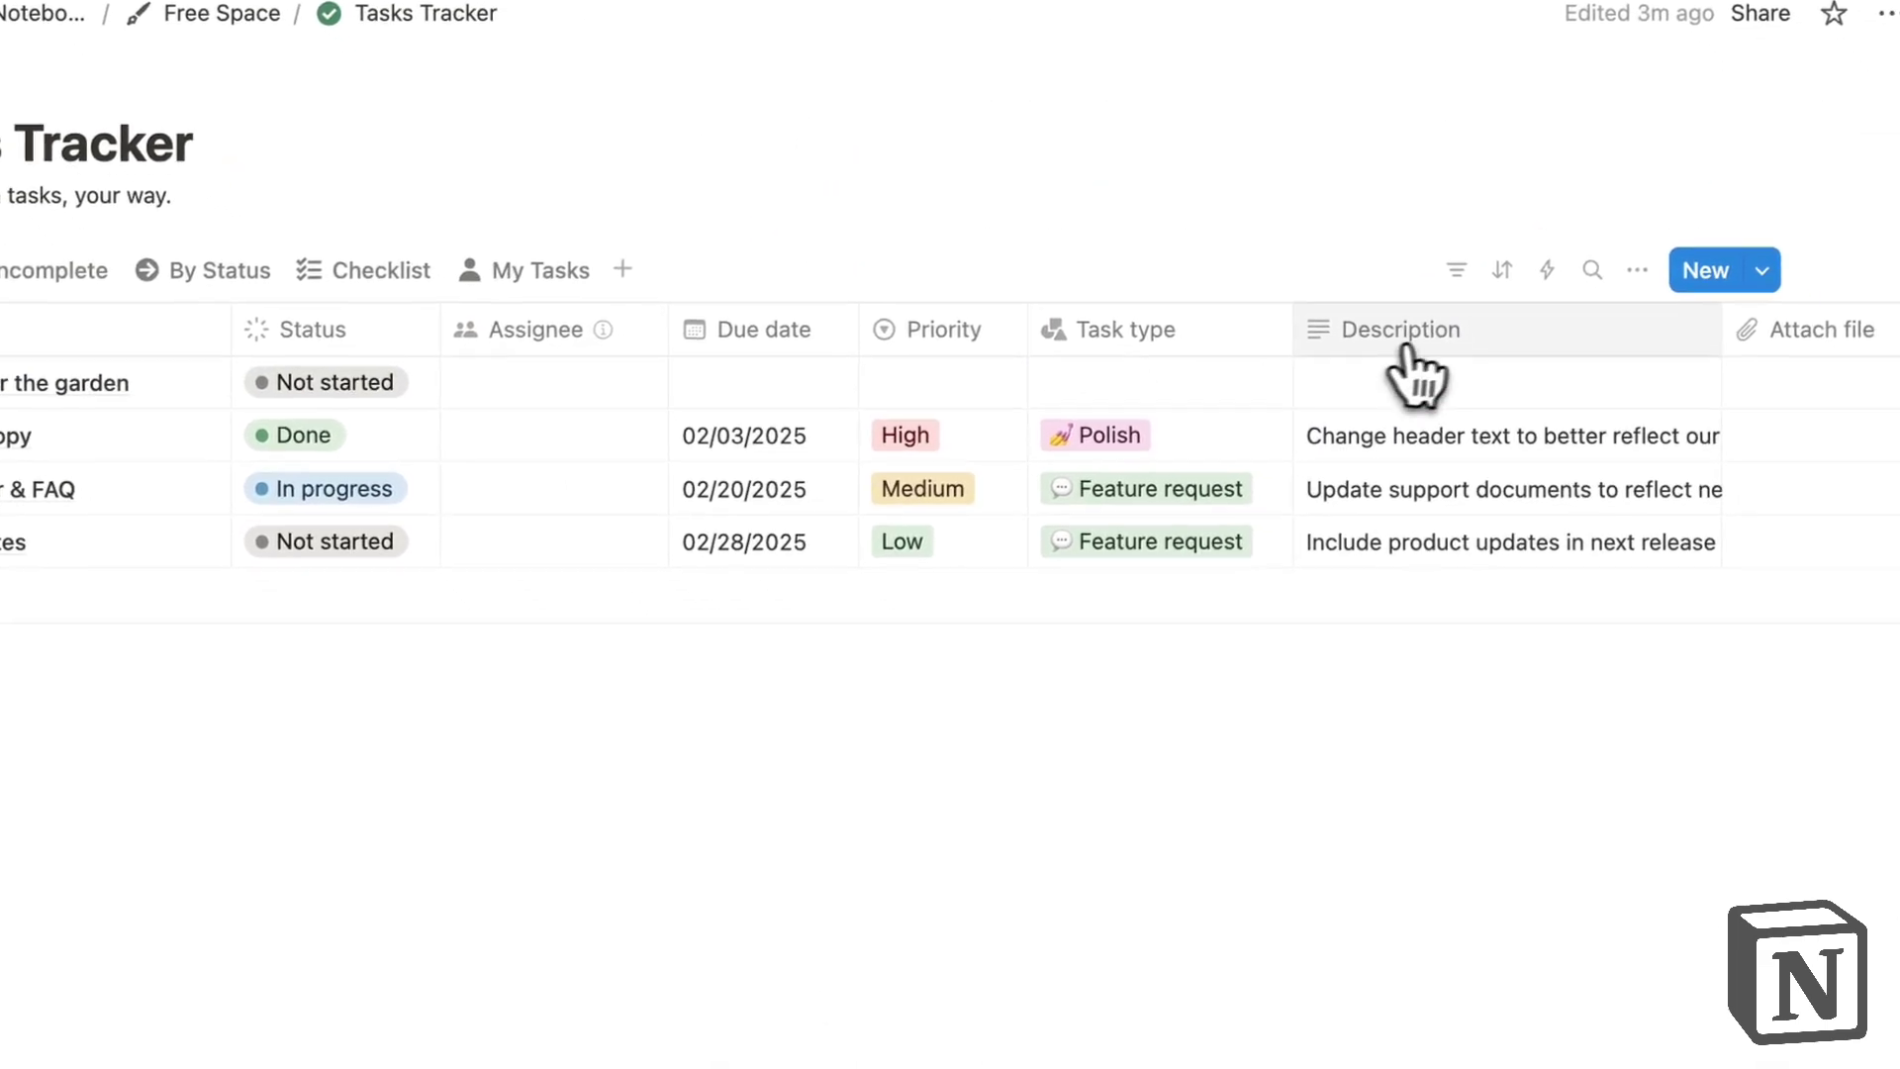
# Edit the New task template, typing a 'Prom' line, then deleting it to leave it unchanged
pyautogui.click(1762, 270)
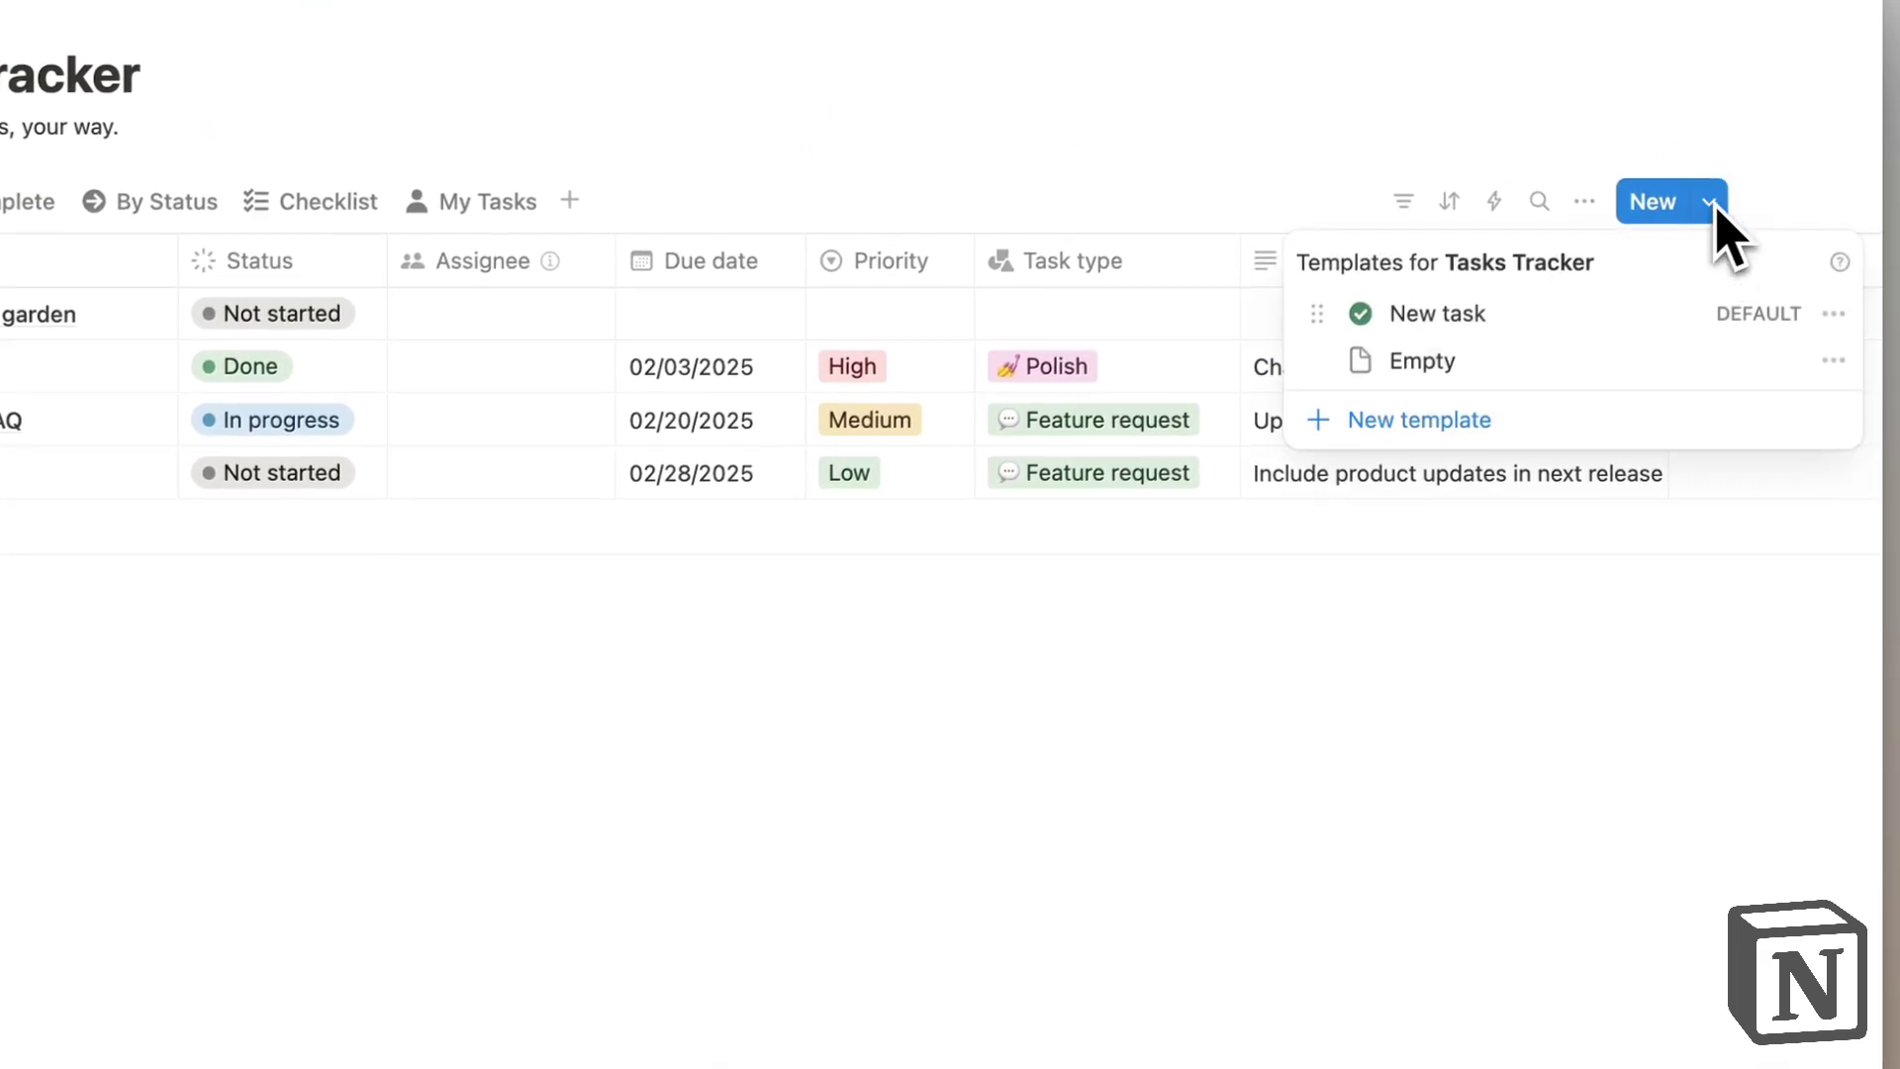
pyautogui.click(1886, 382)
pyautogui.click(1691, 322)
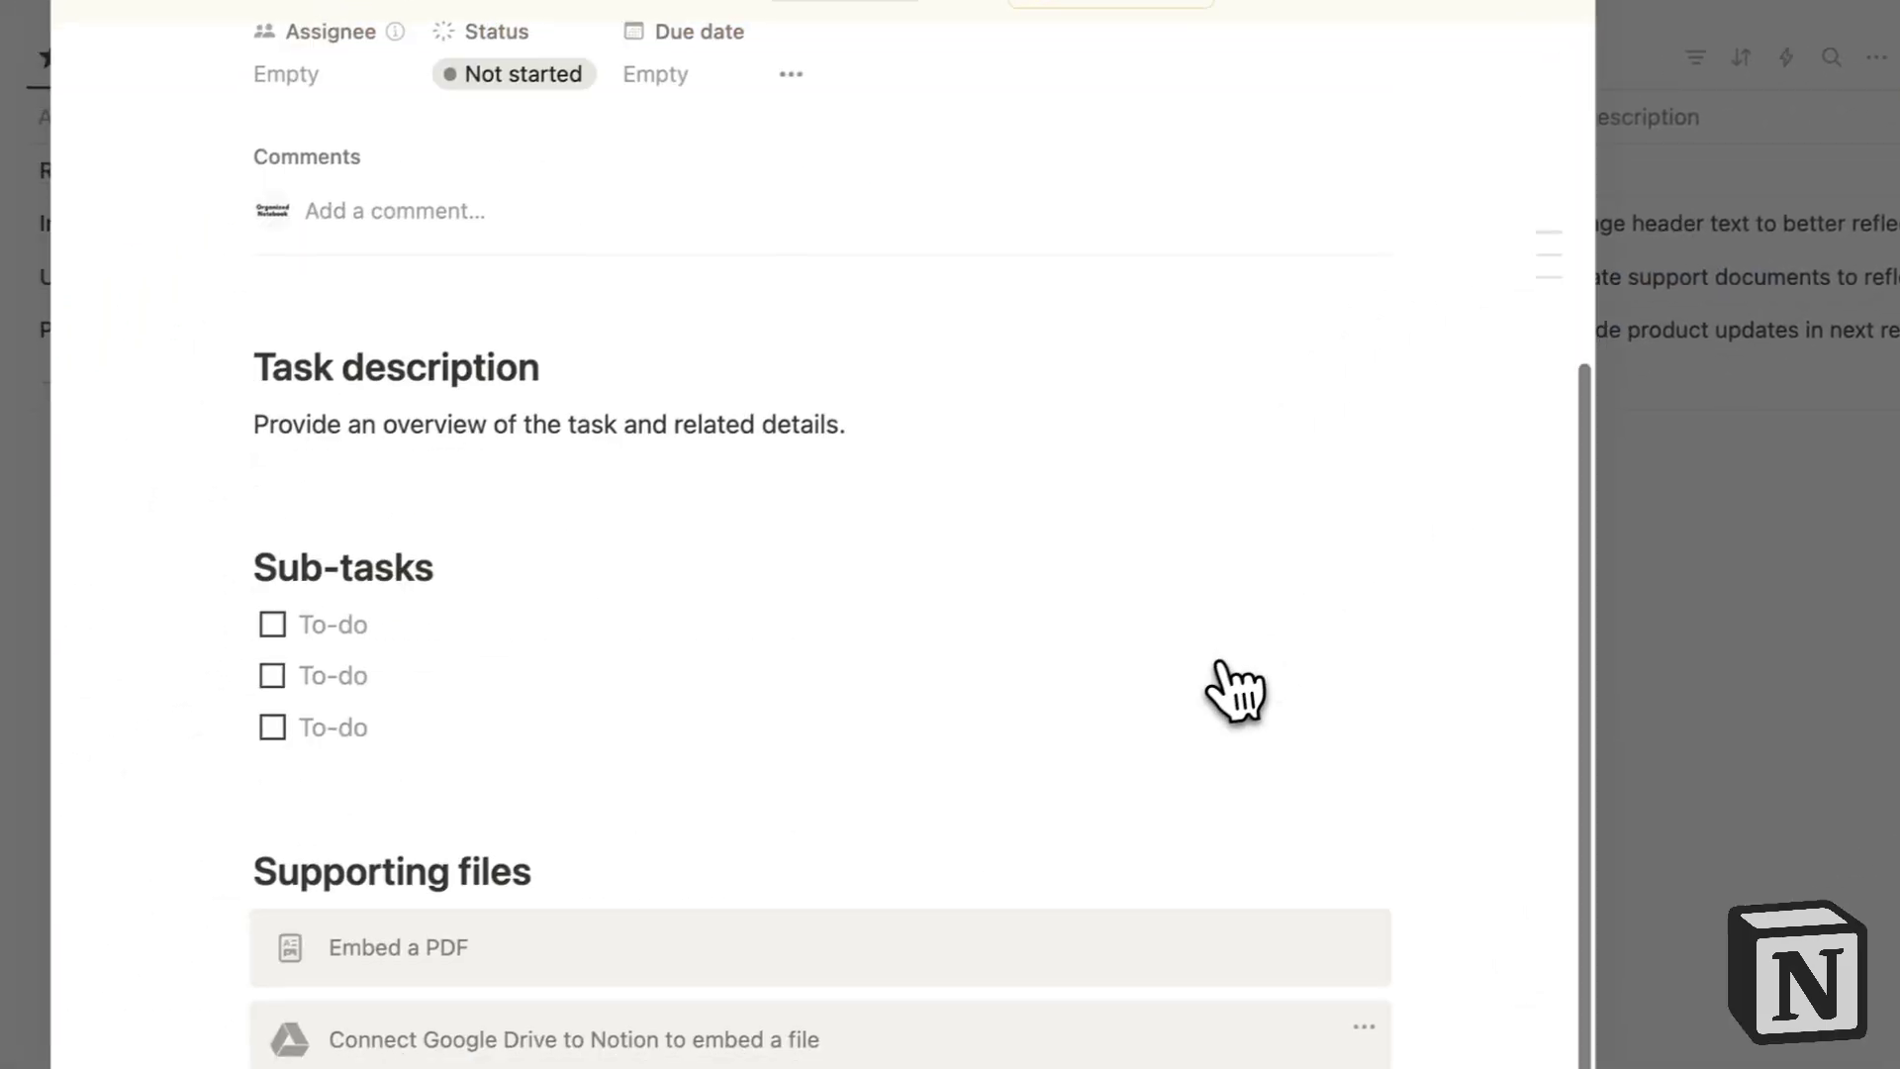
pyautogui.click(54, 1039)
pyautogui.press('Return')
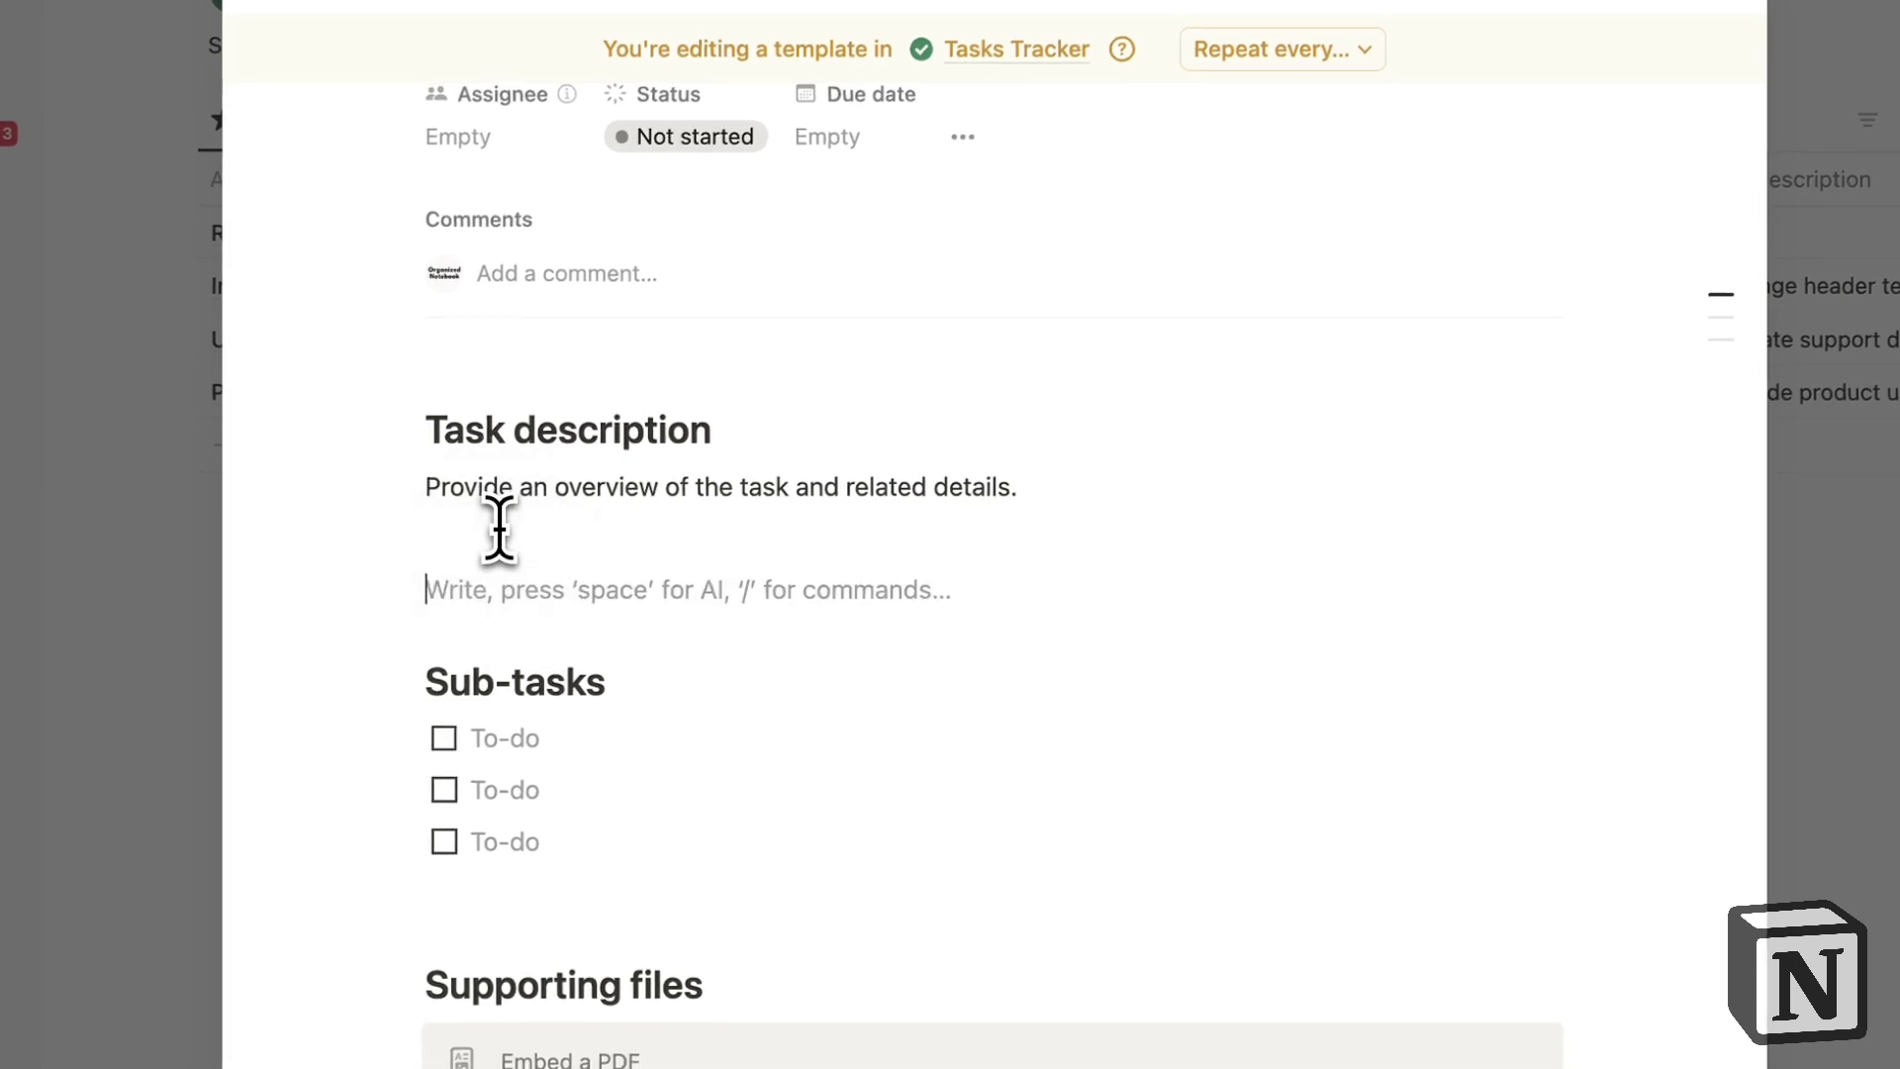
pyautogui.write('Prompts for tasks')
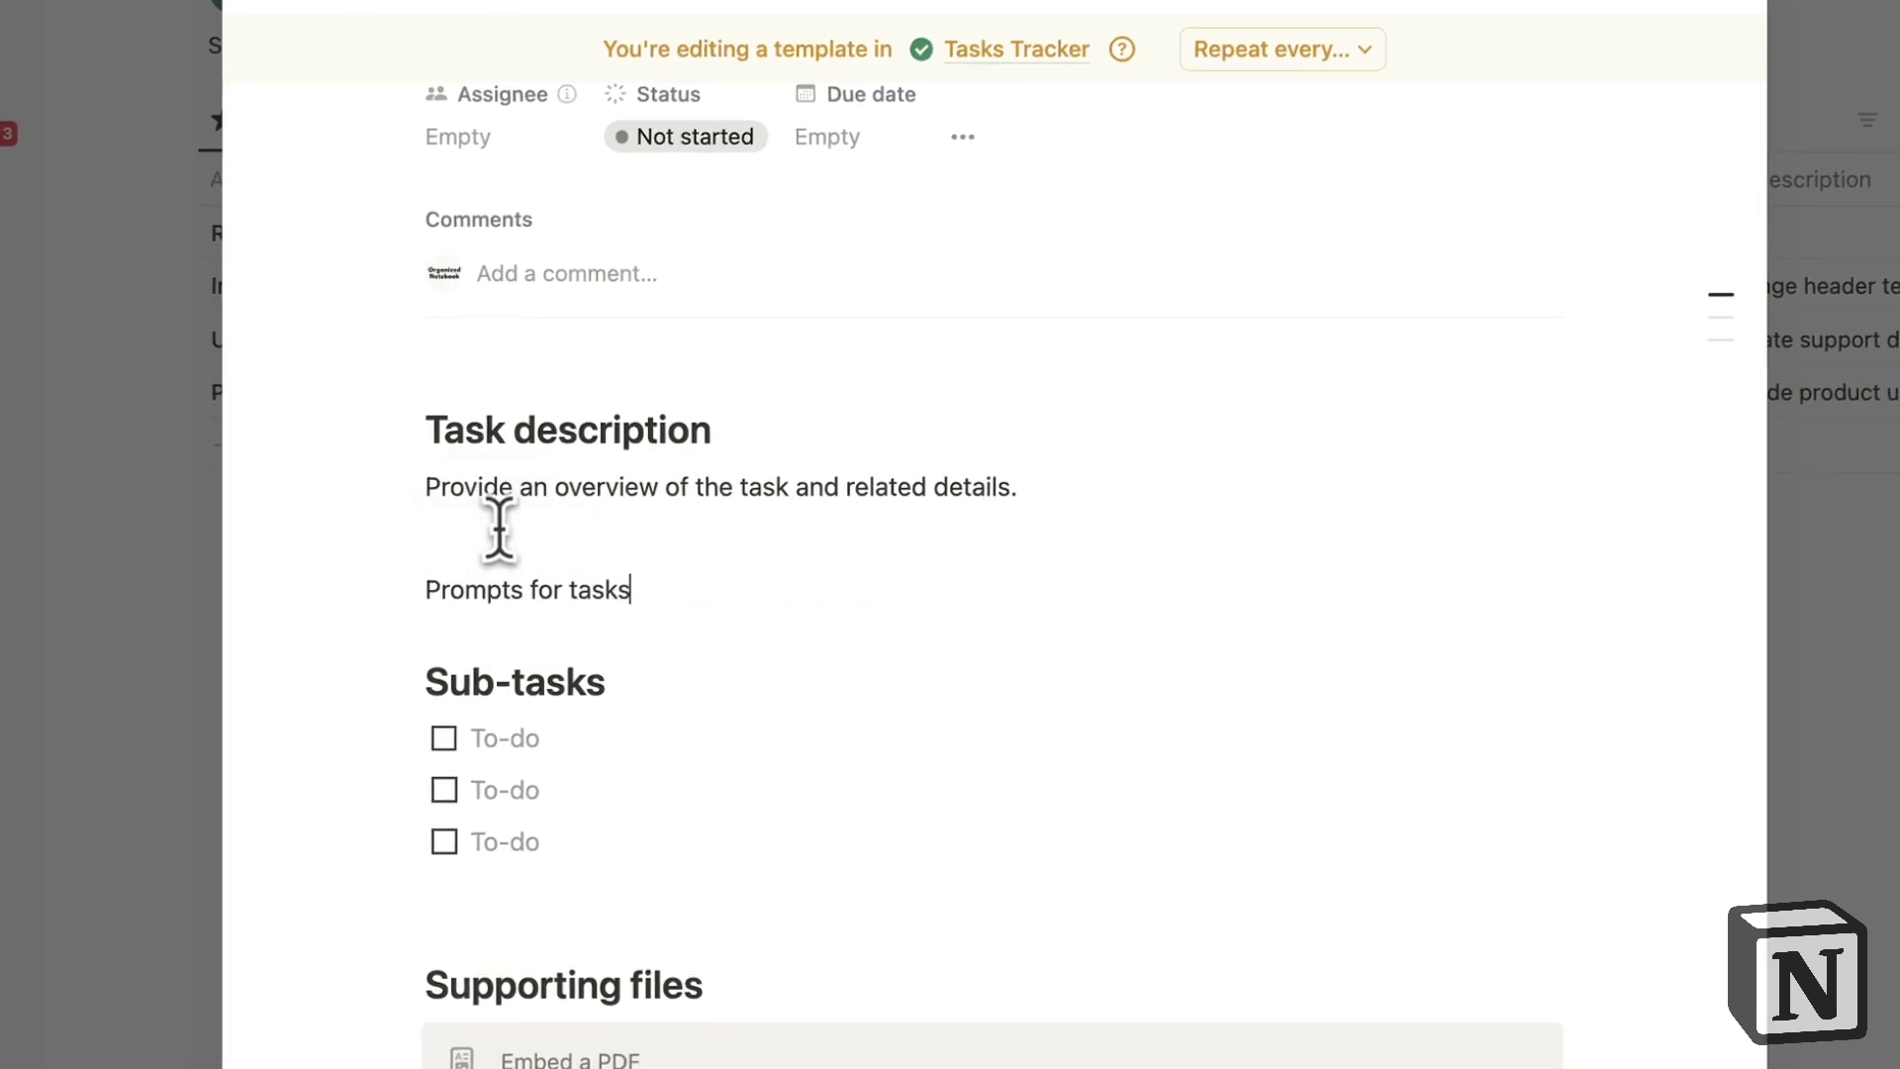
pyautogui.tripleClick(495, 584)
pyautogui.press('BackSpace')
pyautogui.press('BackSpace')
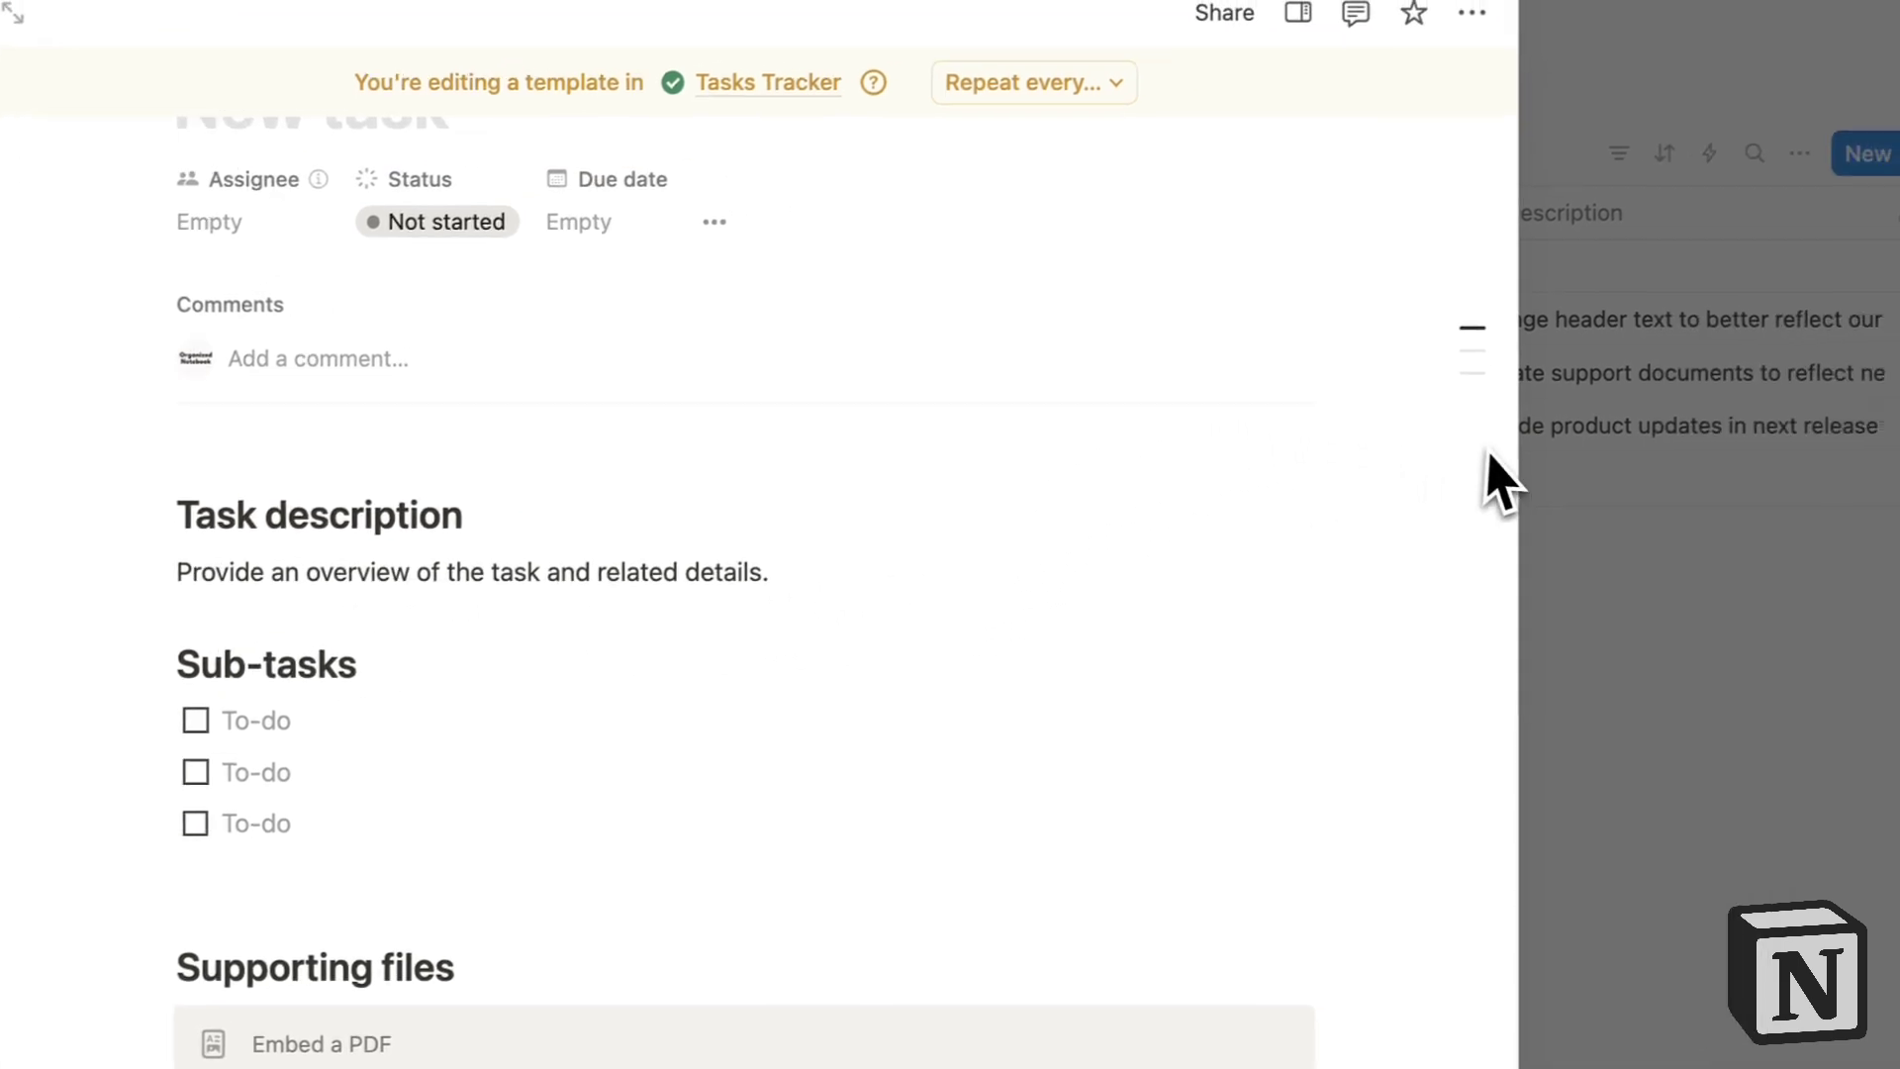
pyautogui.click(1860, 504)
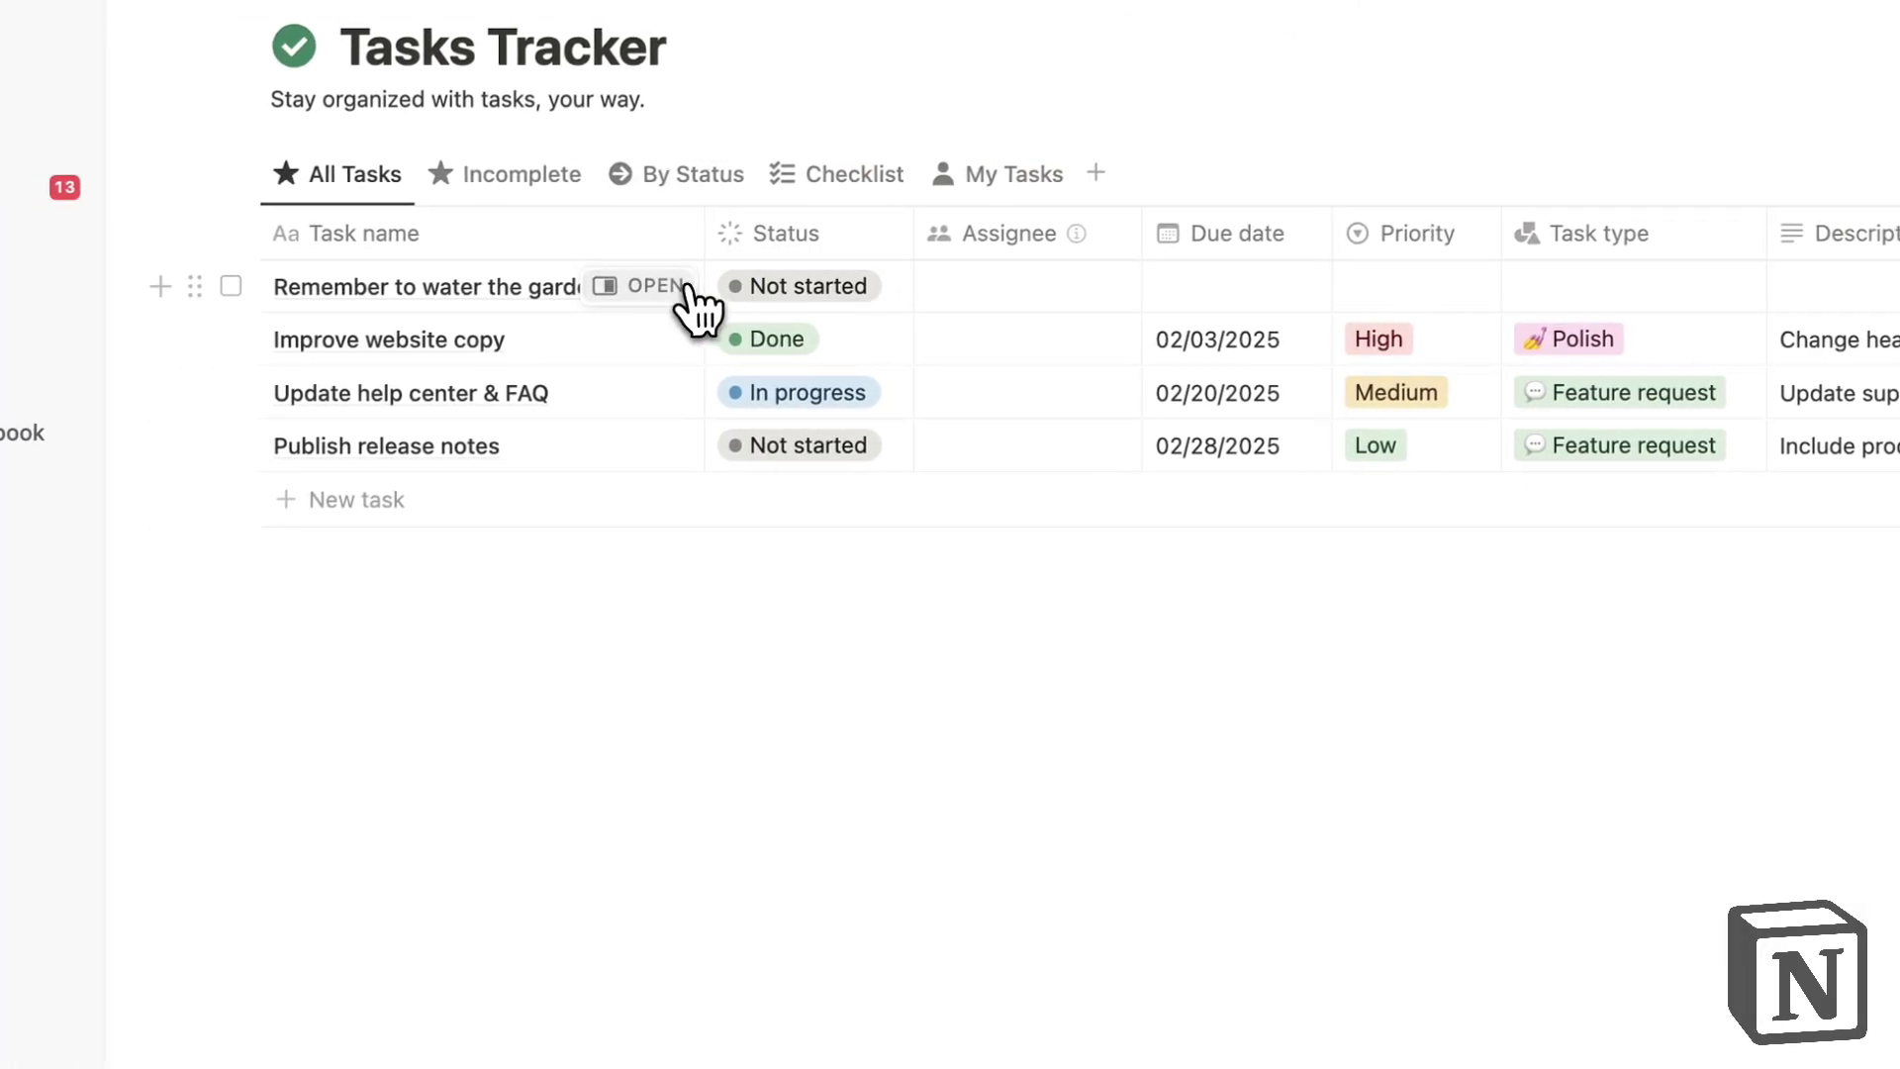
# Insert a blank sub-page with /page below the task description of Remember to water the garden
pyautogui.click(213, 283)
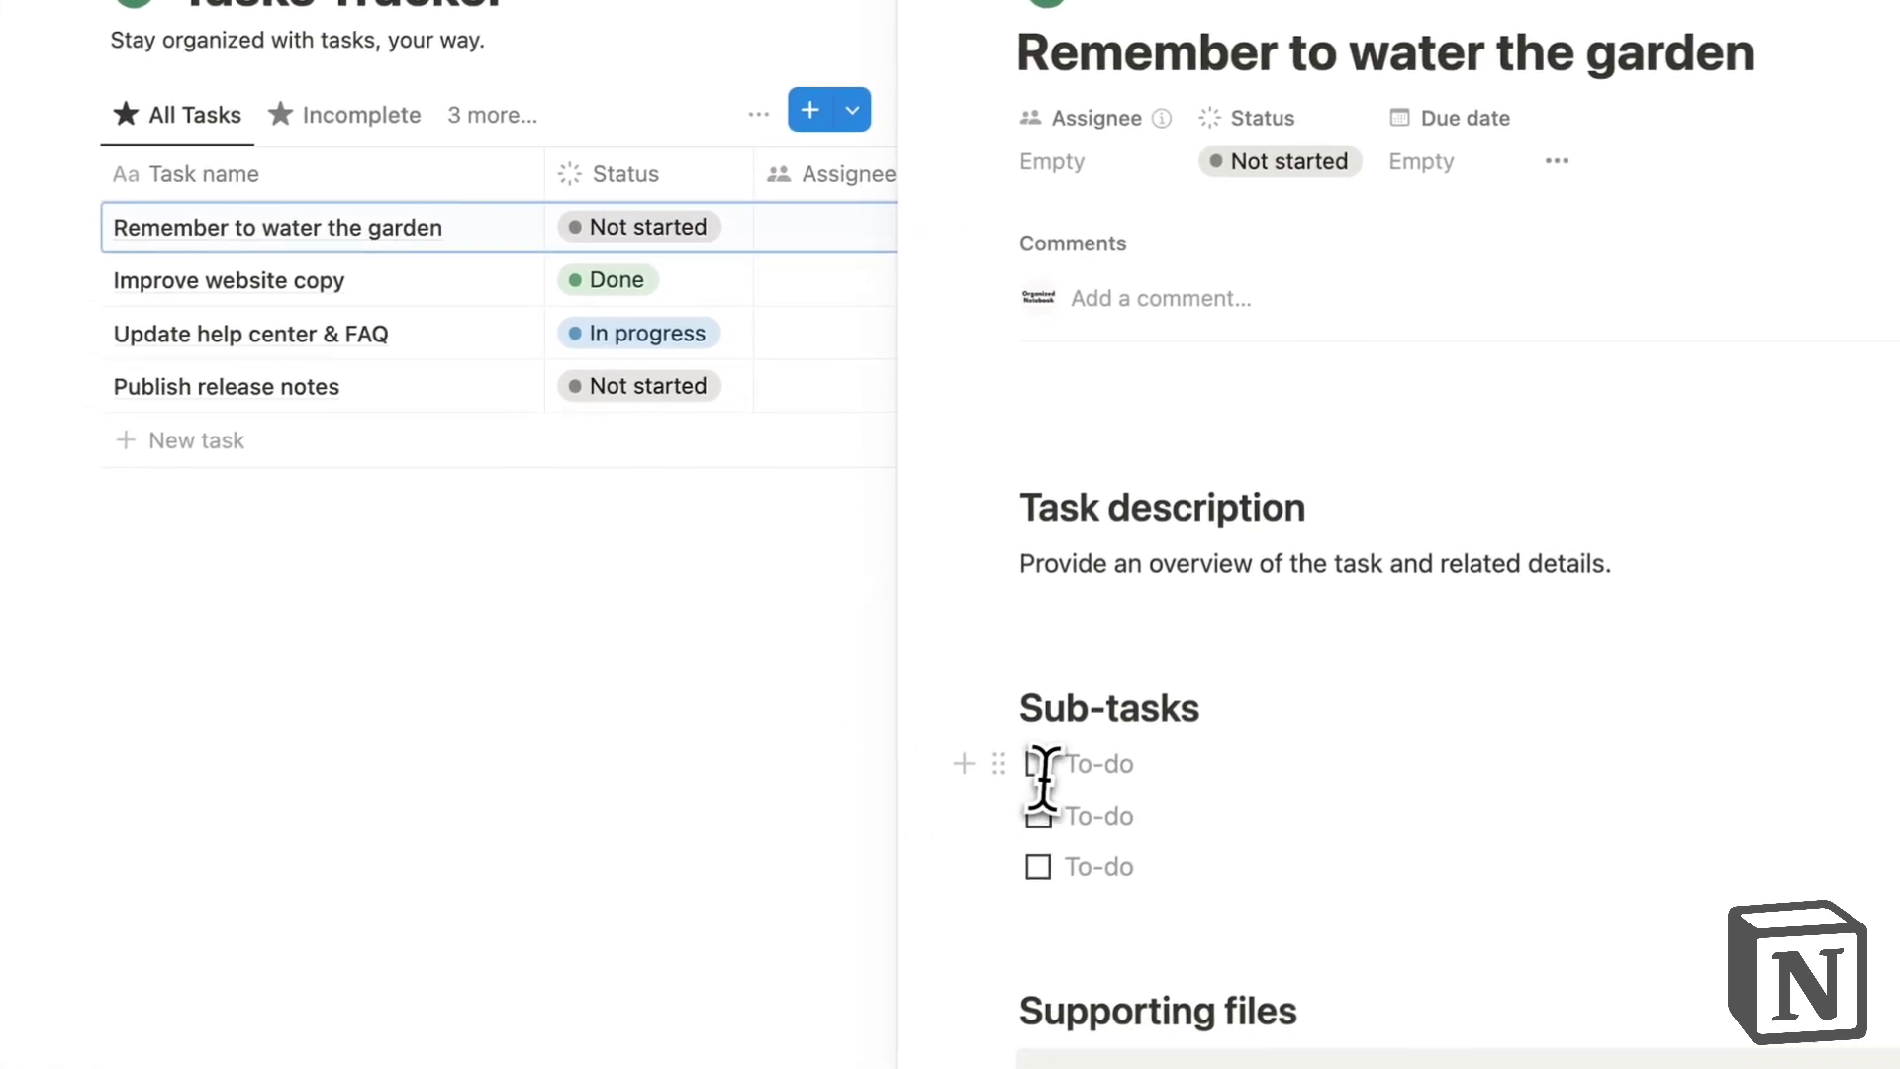
pyautogui.click(1071, 623)
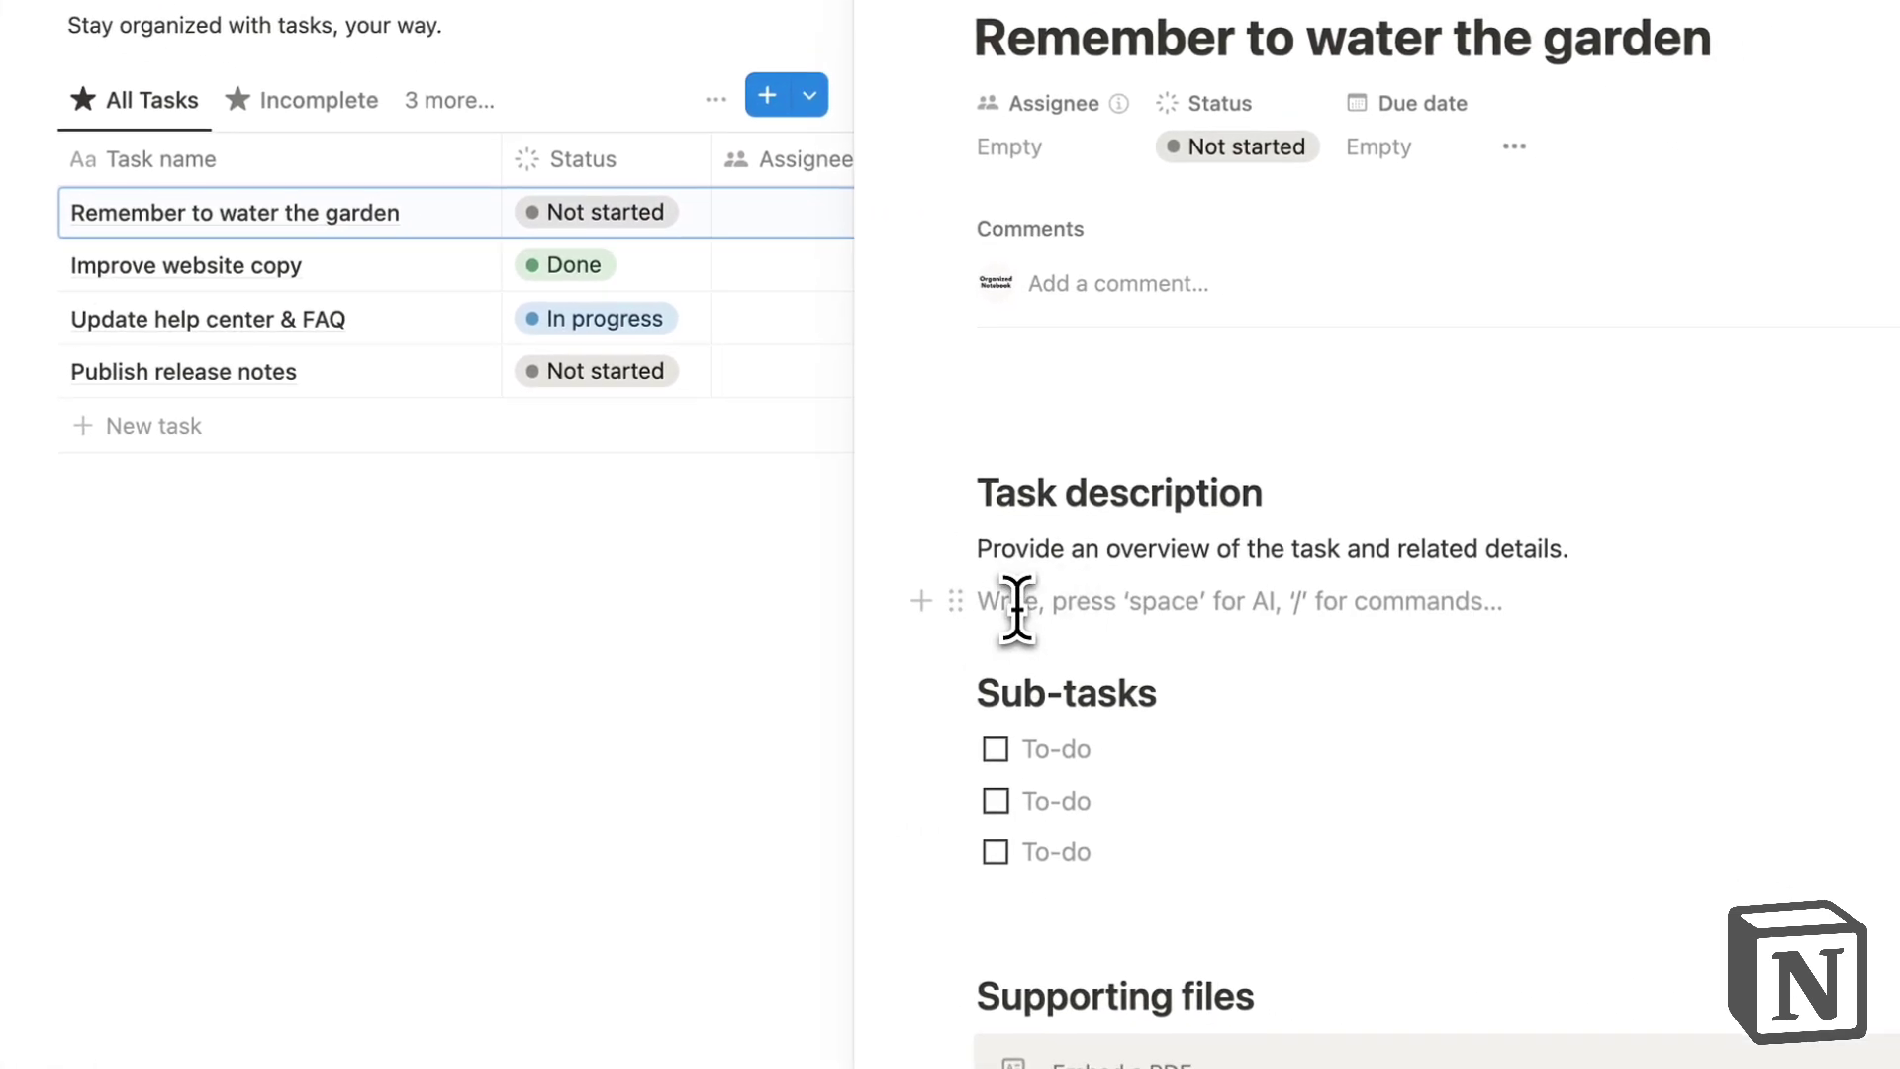
pyautogui.press('Return')
pyautogui.write('/page')
pyautogui.click(1200, 766)
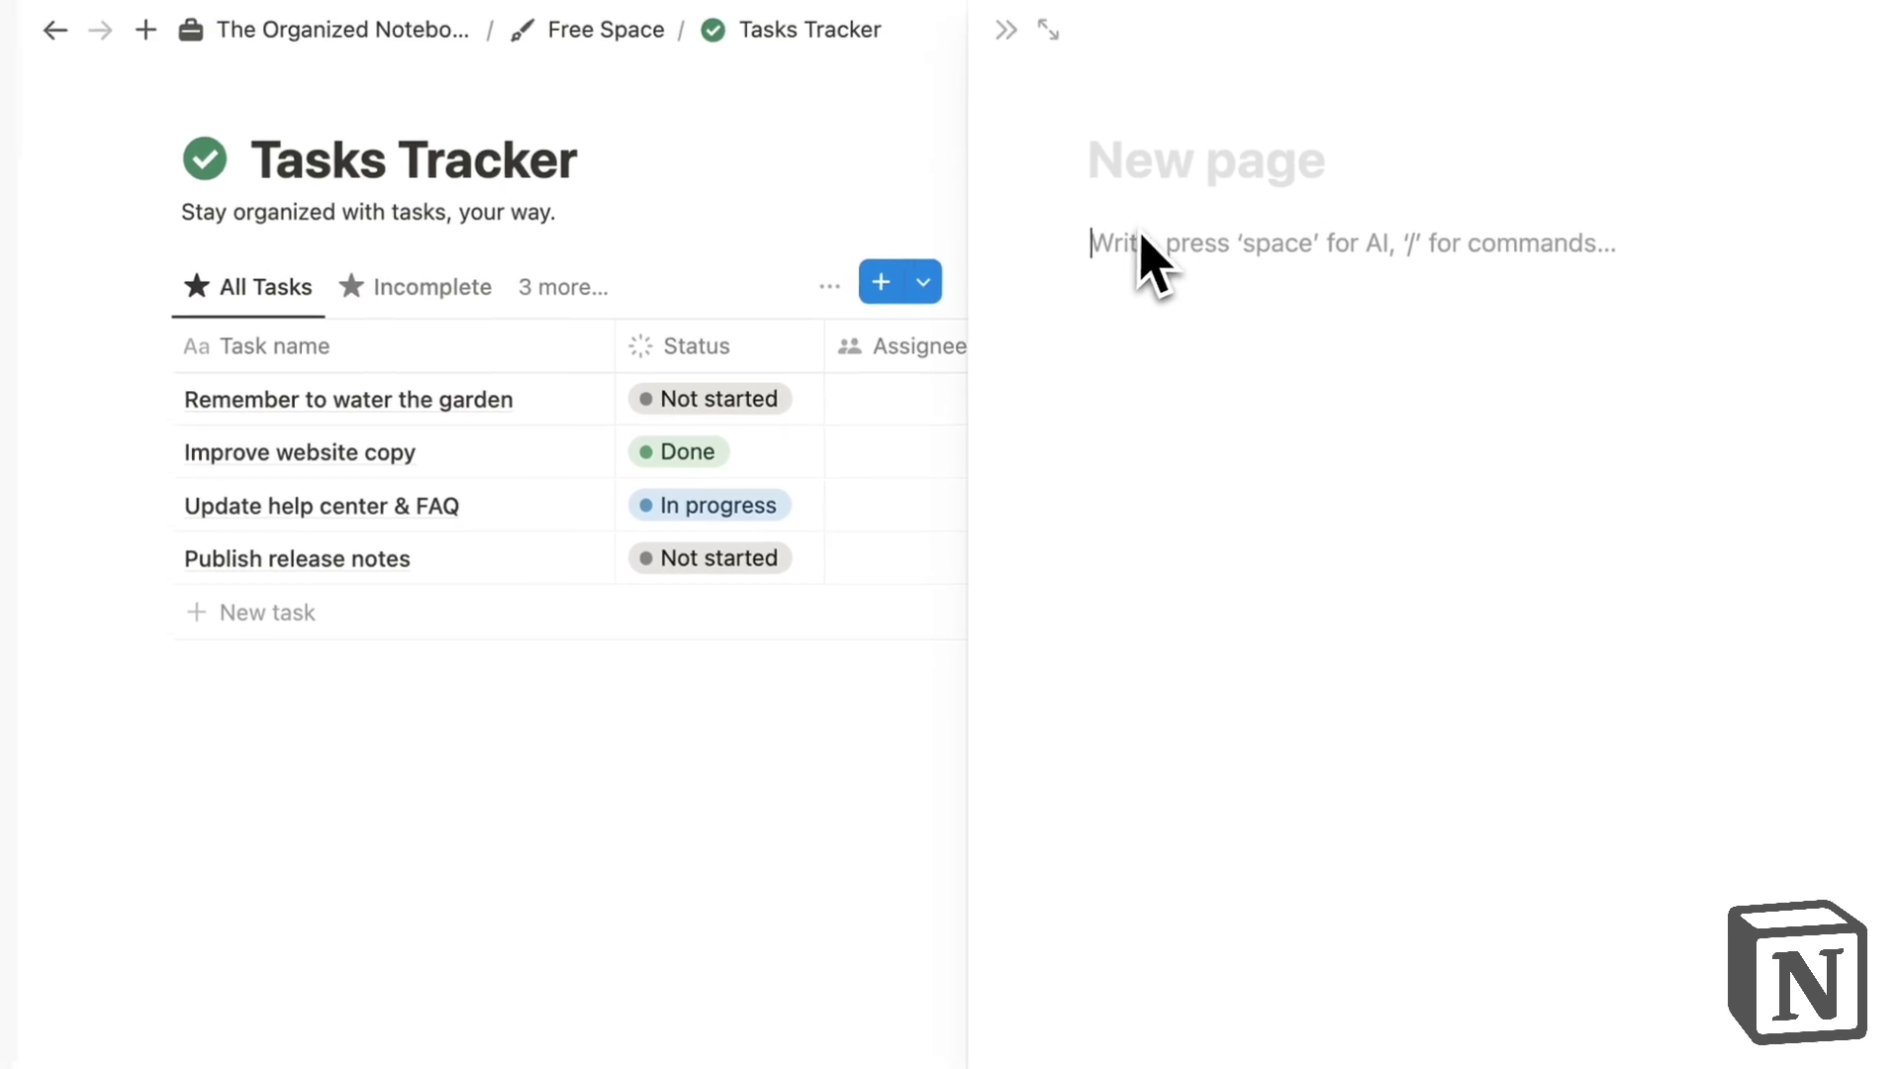
pyautogui.click(1039, 61)
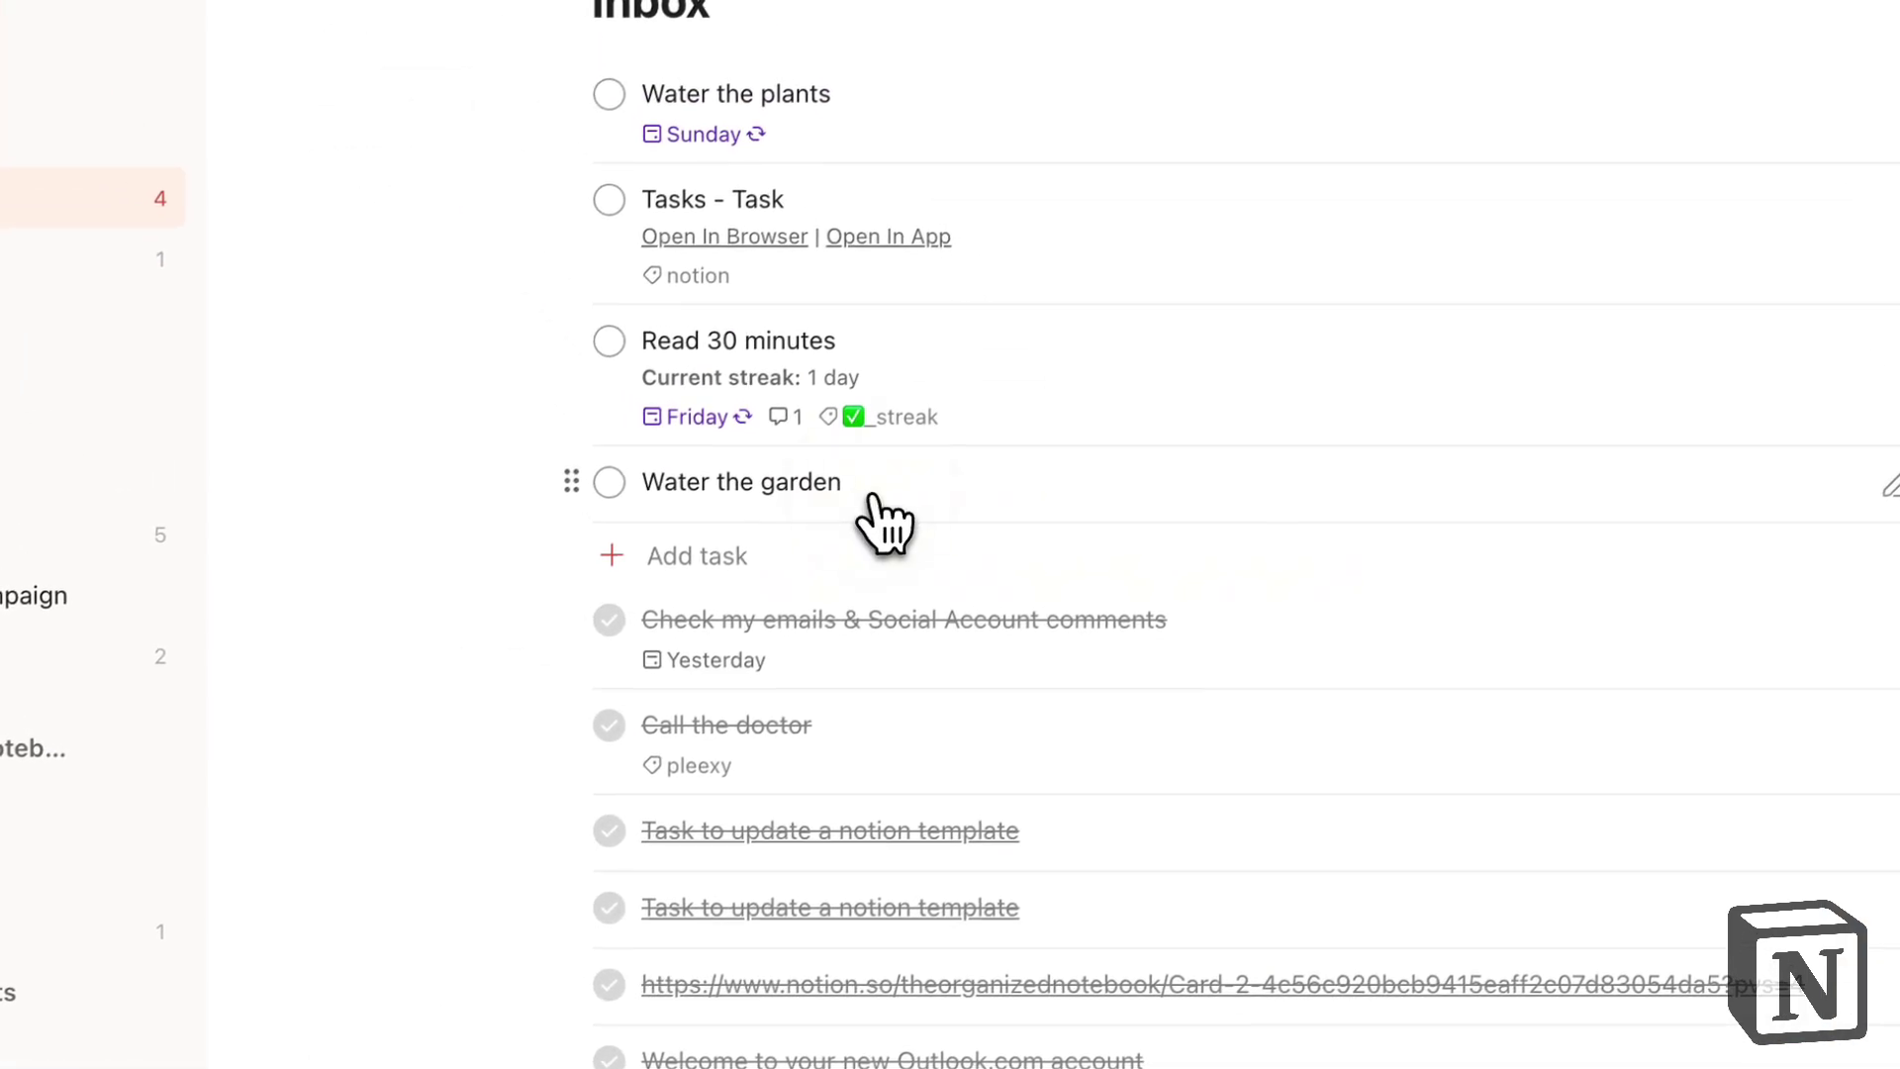
# Open Water the garden and add, then remove, blank lines in its description
pyautogui.click(873, 495)
pyautogui.click(442, 161)
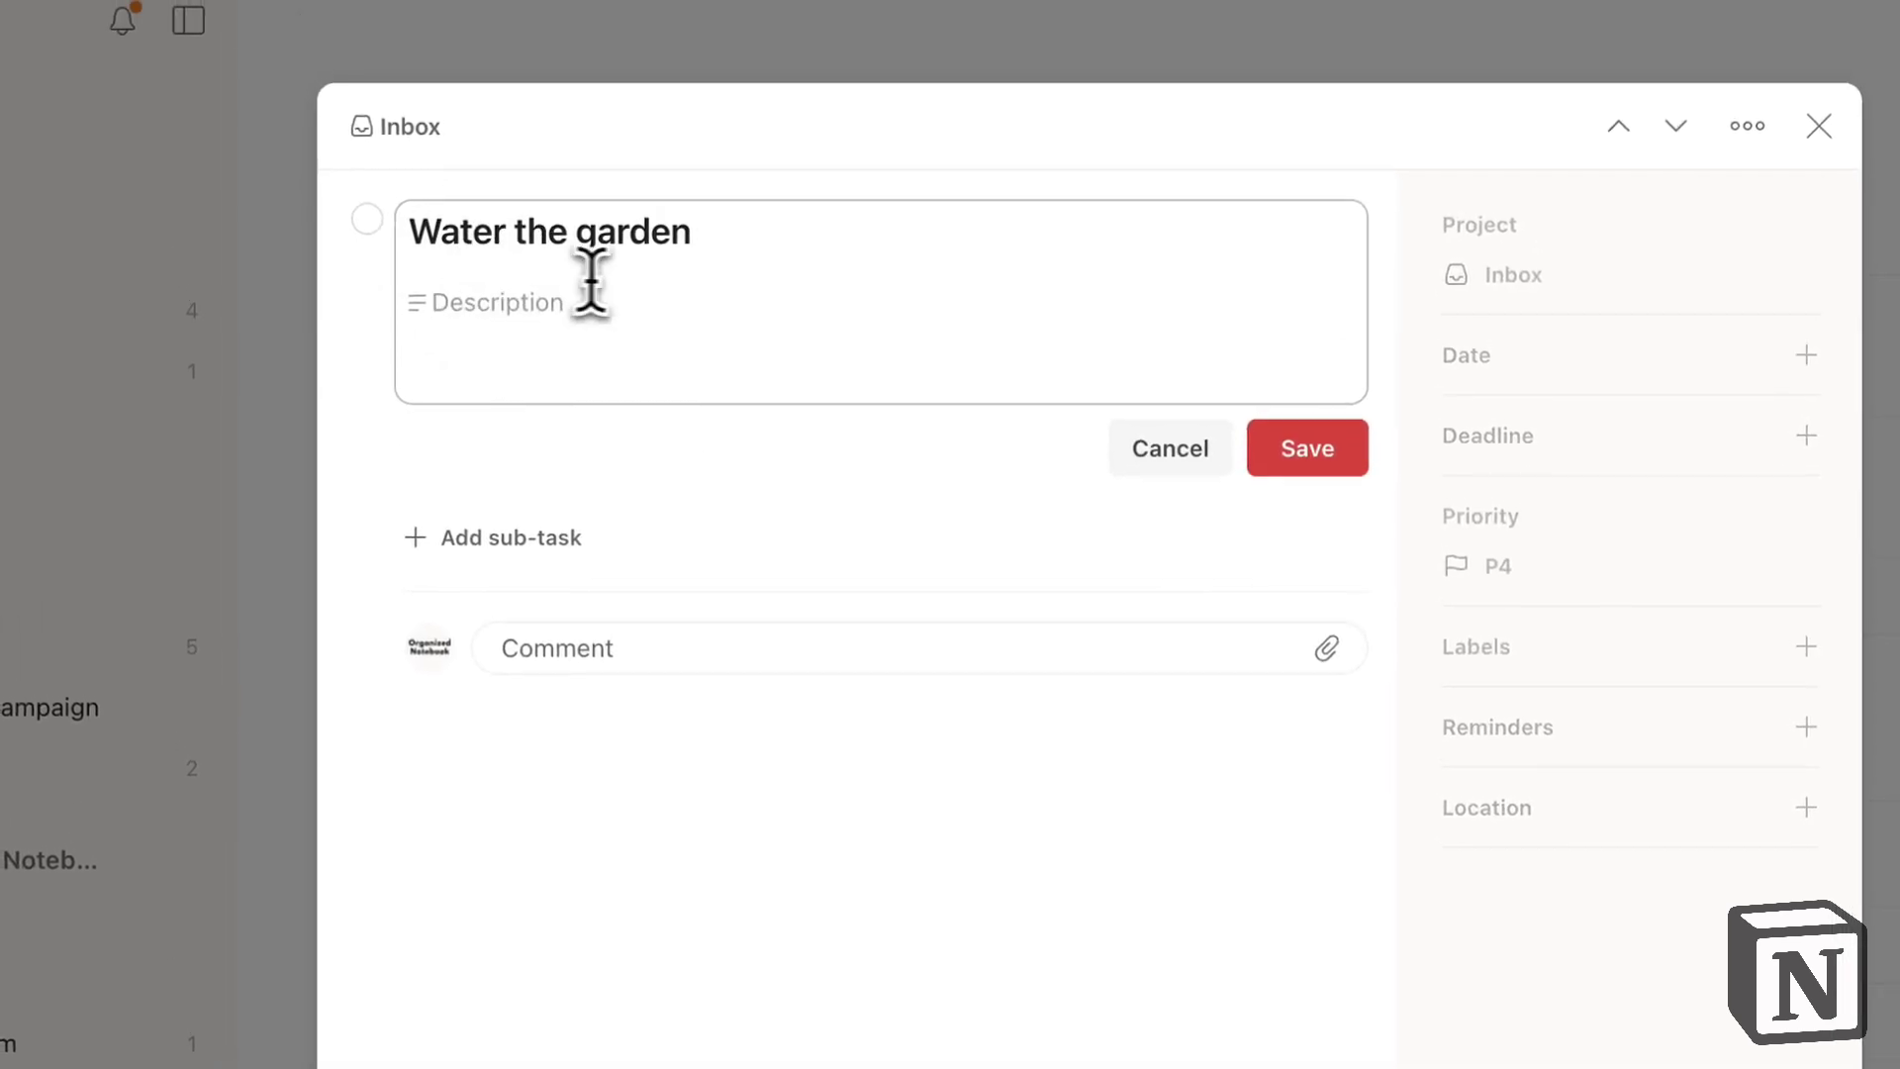
pyautogui.press('Return')
pyautogui.press('Return')
pyautogui.press('Return')
pyautogui.press('Return')
pyautogui.press('Return')
pyautogui.press('Return')
pyautogui.press('Return')
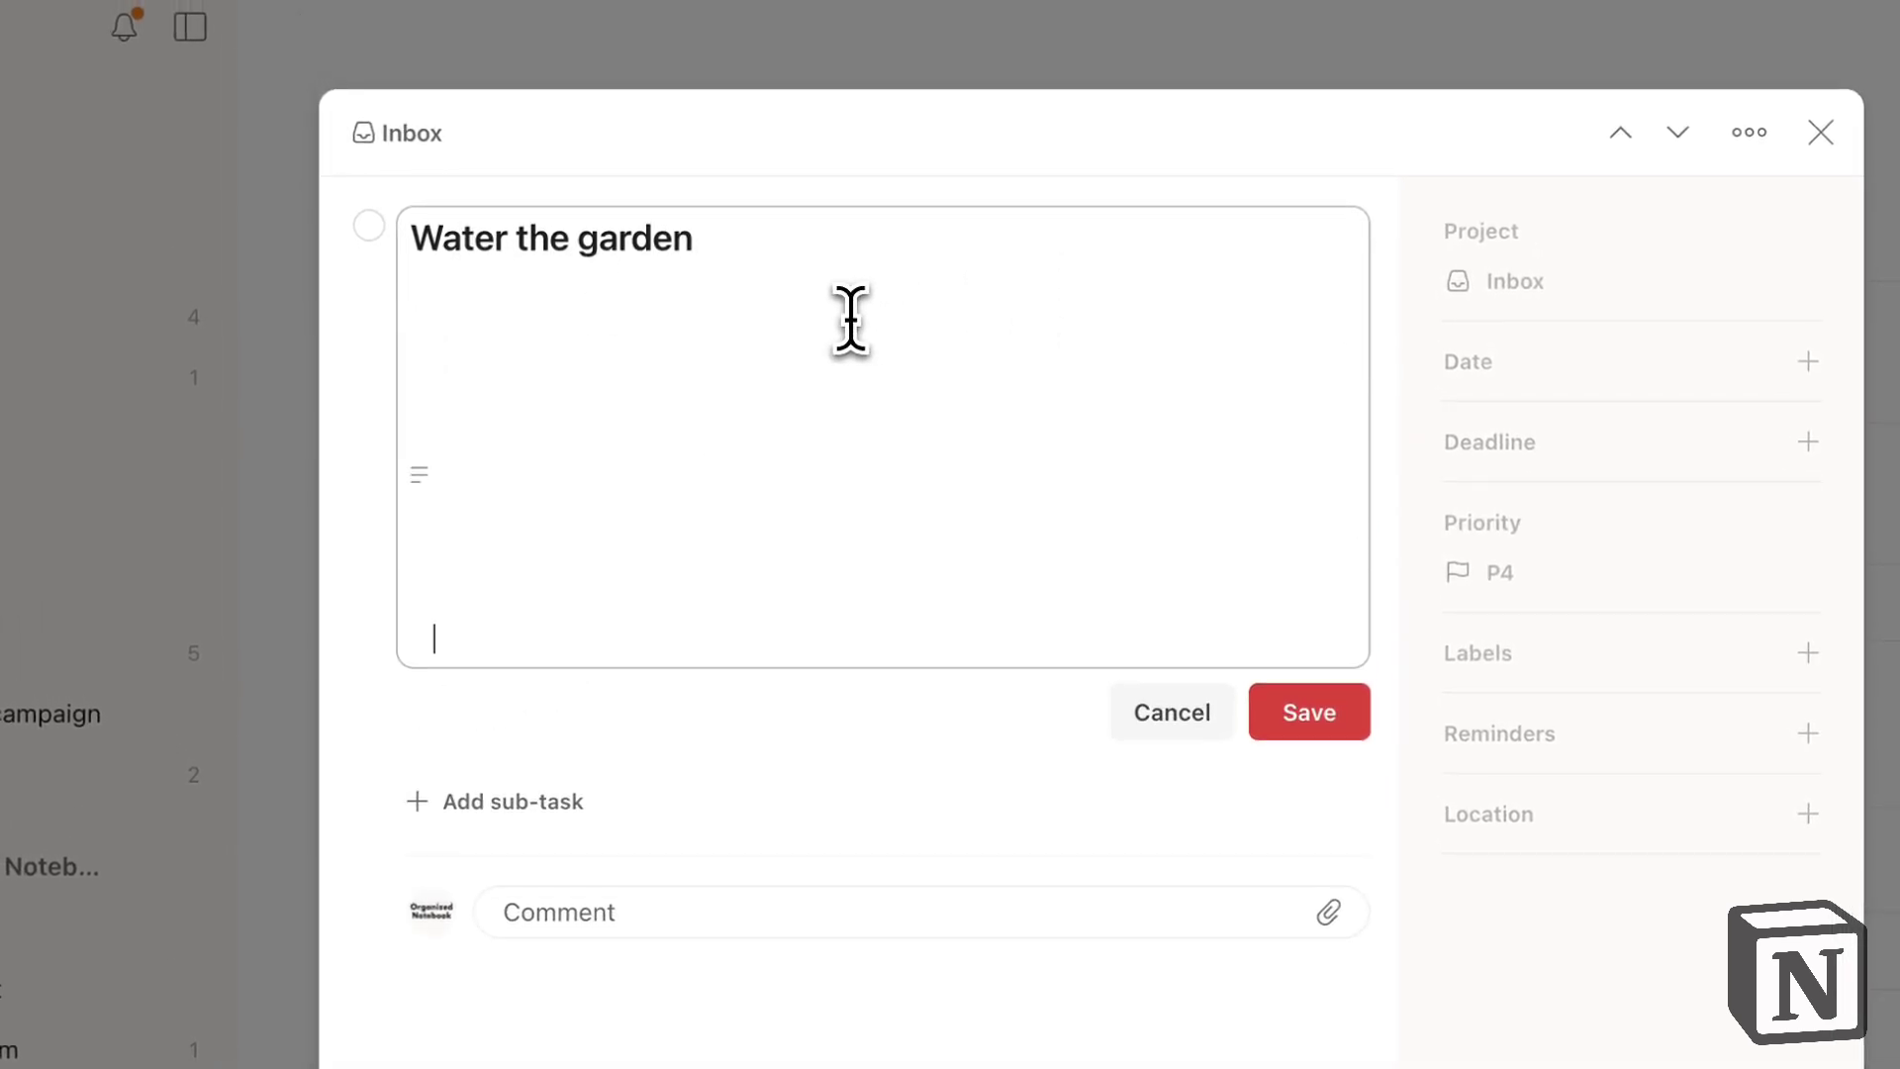
pyautogui.press('BackSpace')
pyautogui.press('BackSpace')
pyautogui.press('BackSpace')
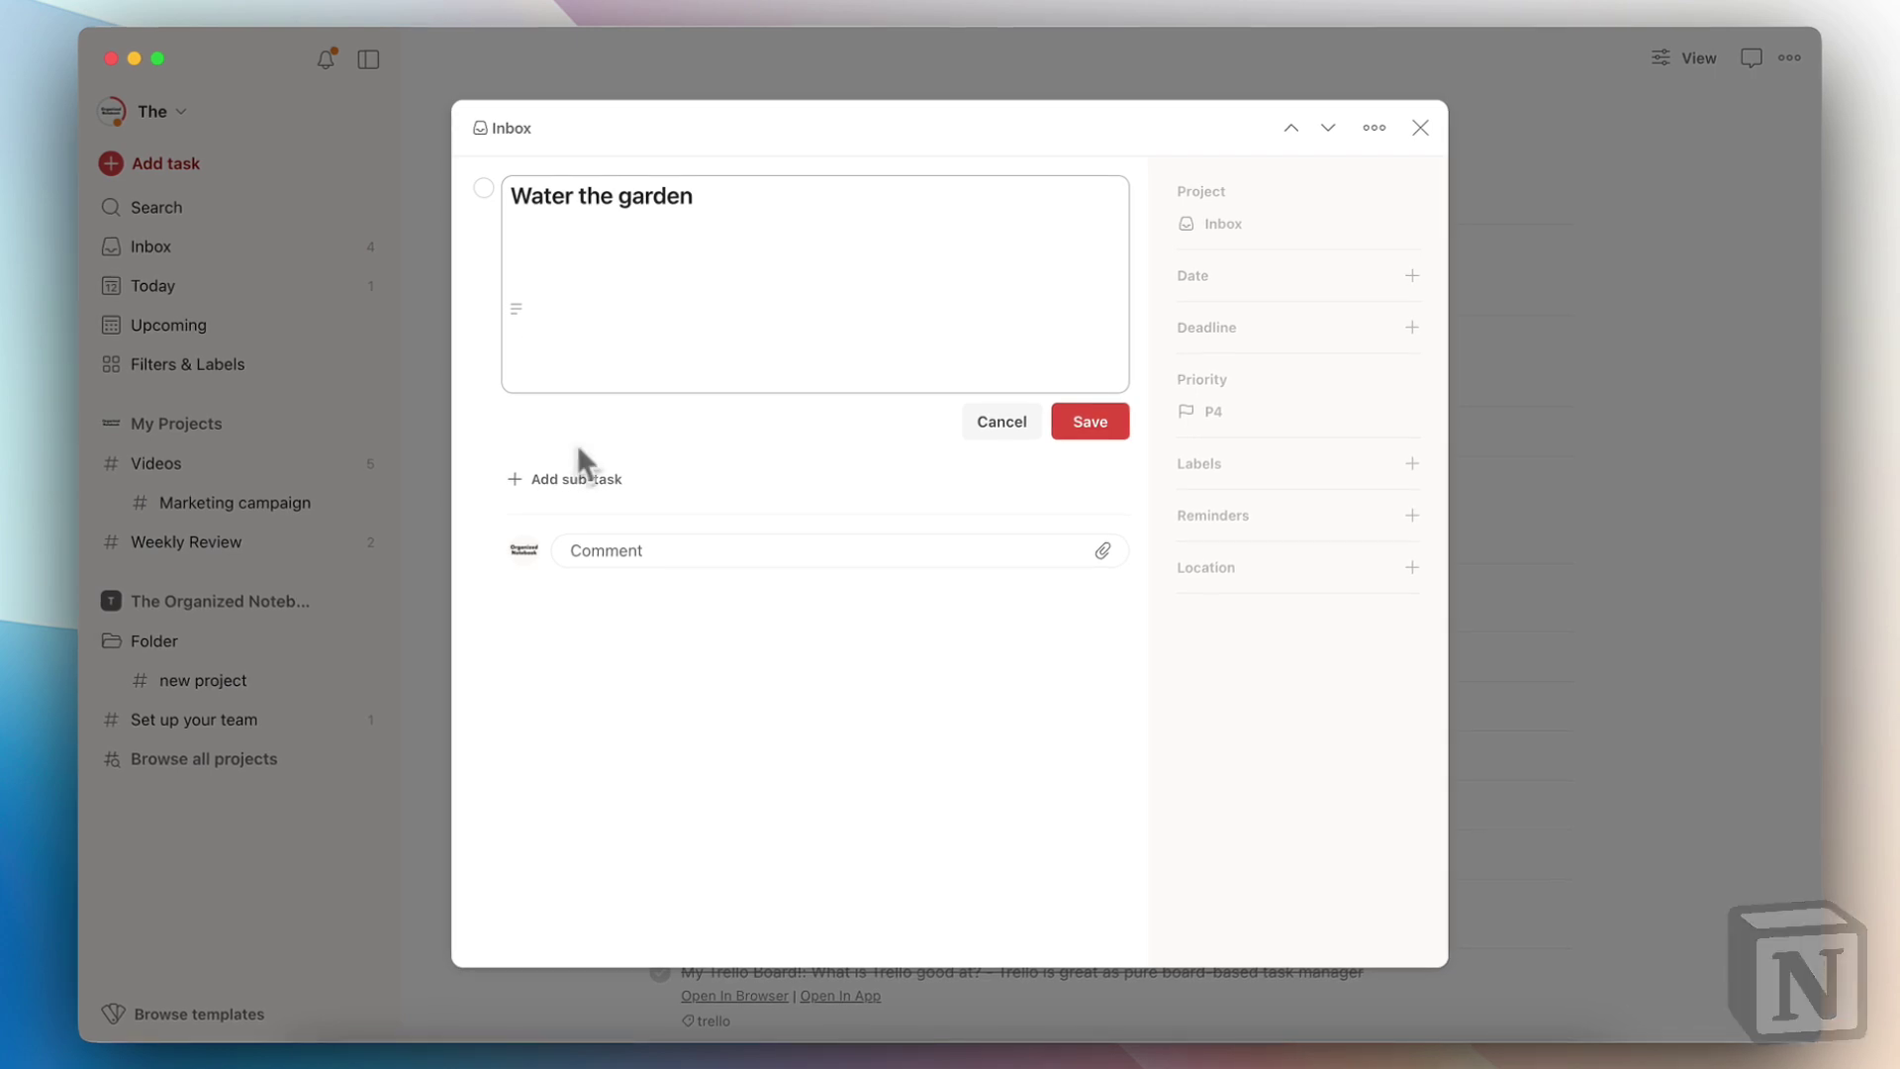
pyautogui.press('BackSpace')
pyautogui.press('BackSpace')
pyautogui.press('BackSpace')
pyautogui.press('BackSpace')
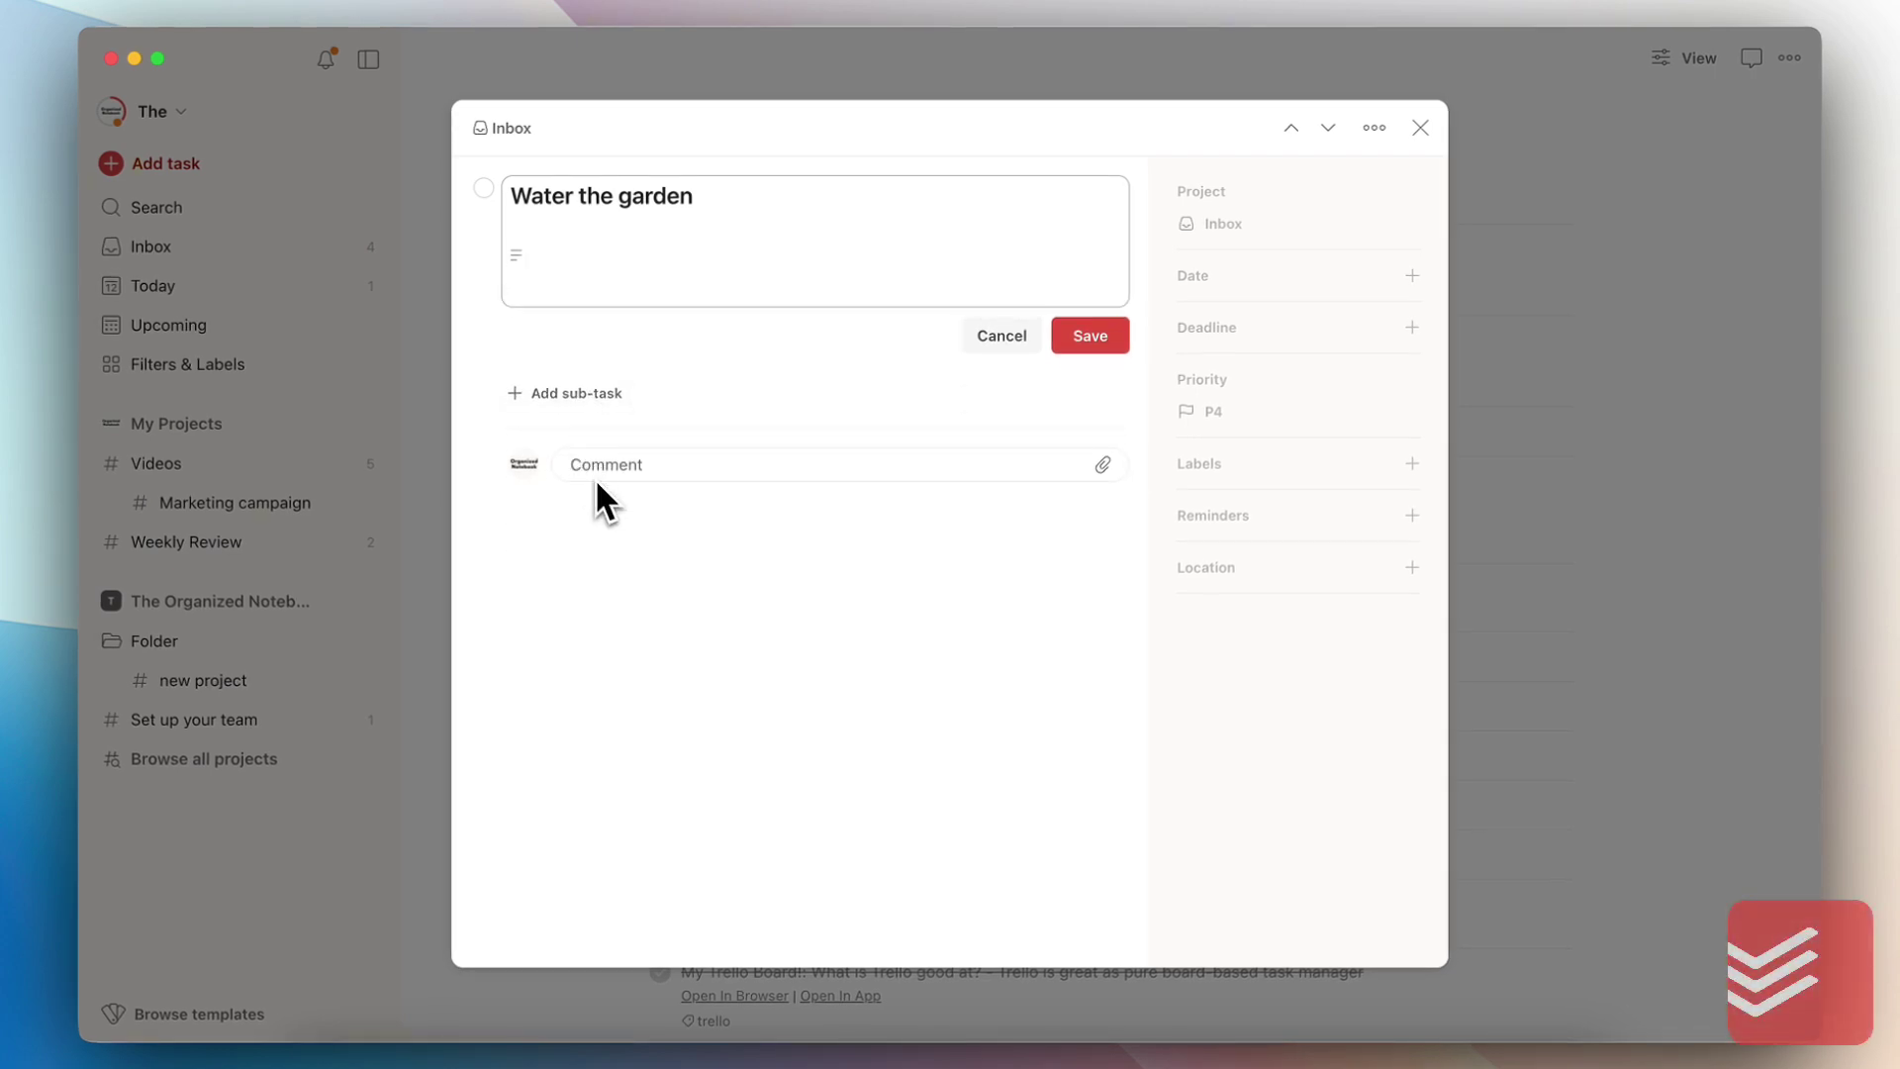
# Focus the task's comment field, close the task, and open the Videos project
pyautogui.click(594, 466)
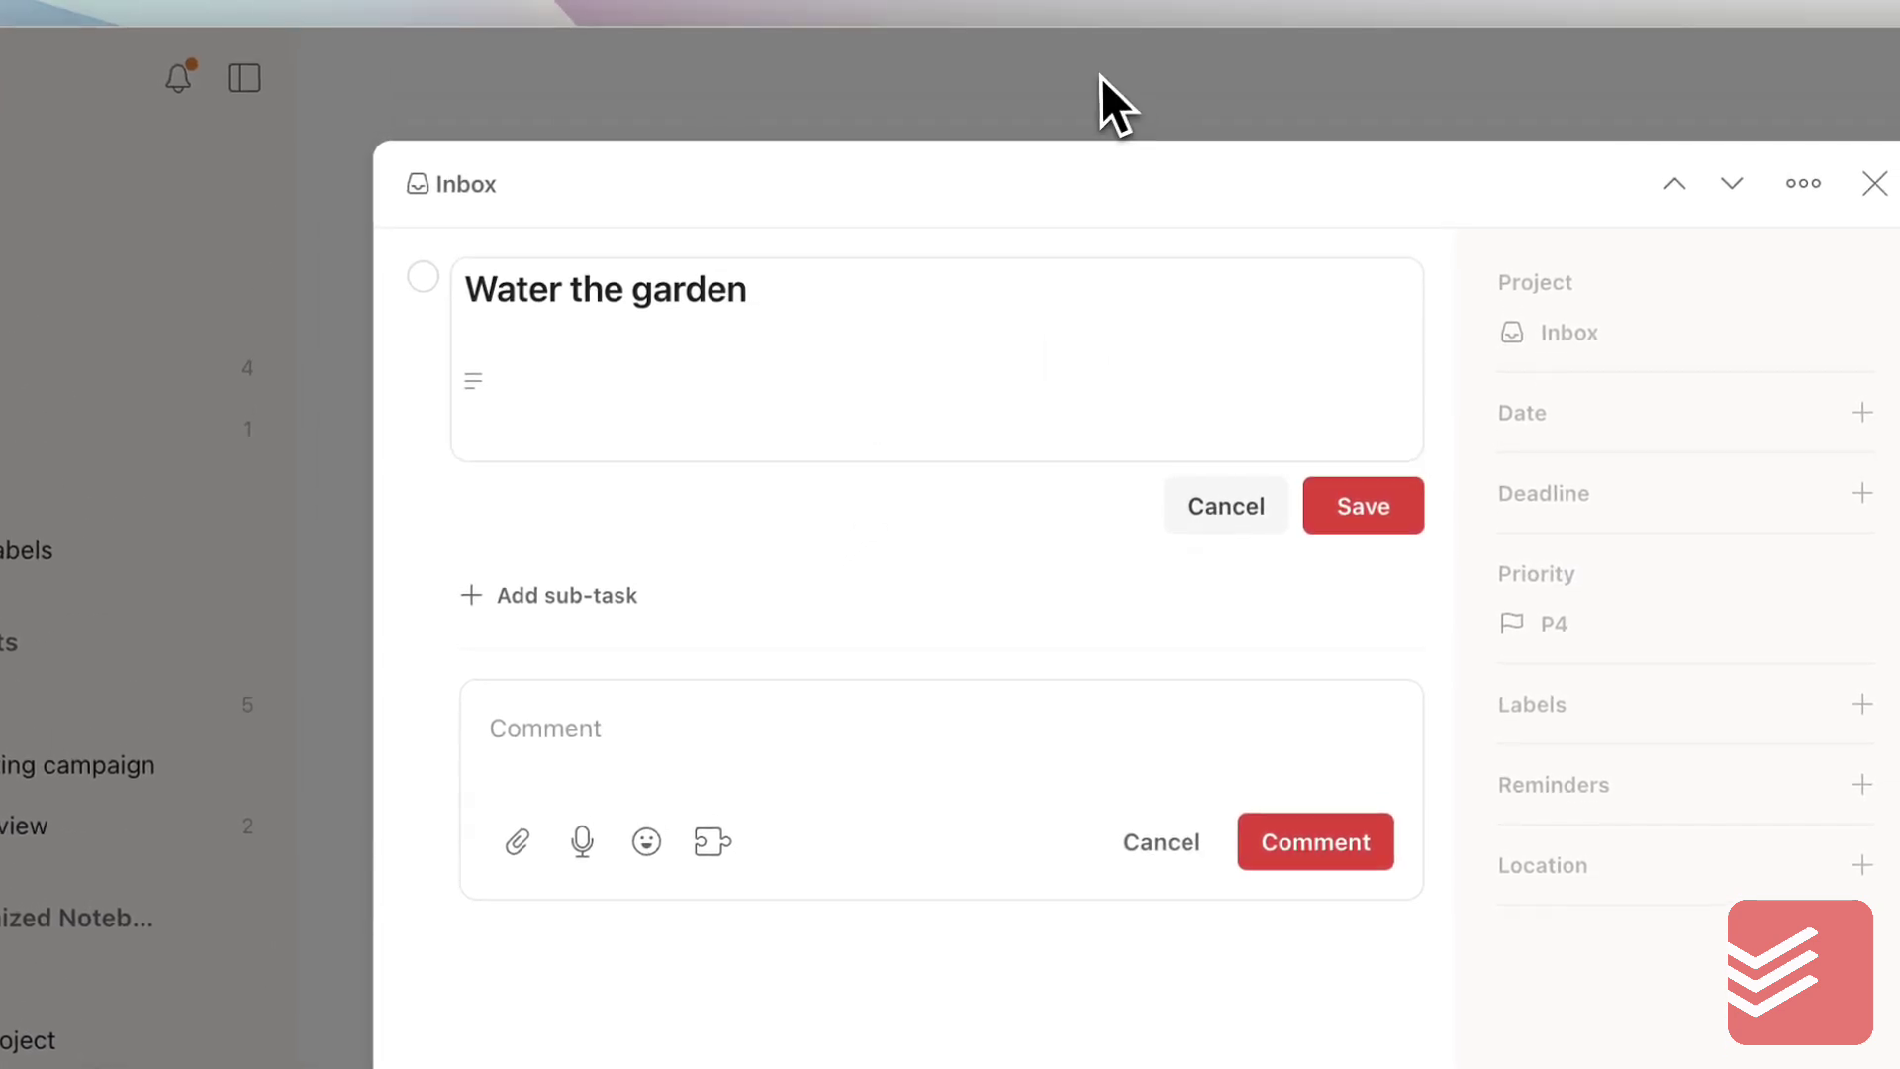
pyautogui.click(1094, 102)
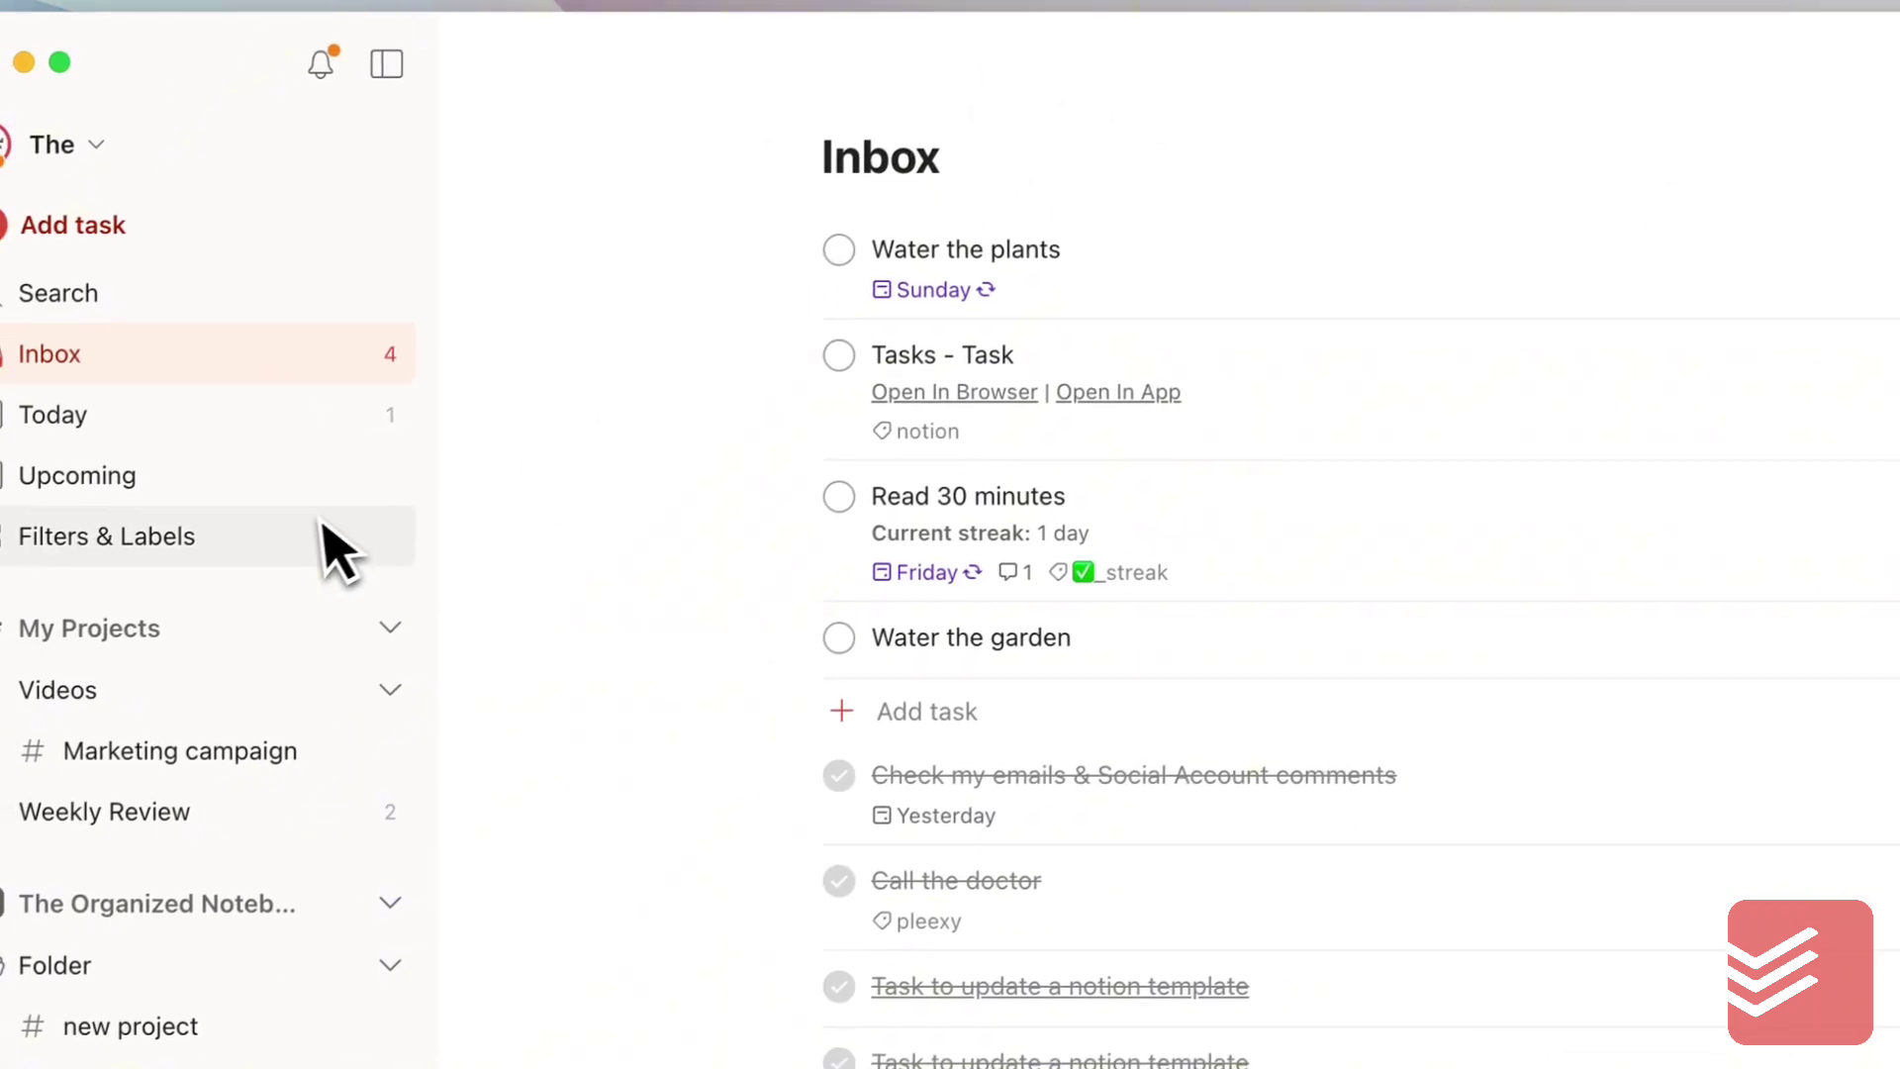
pyautogui.click(29, 703)
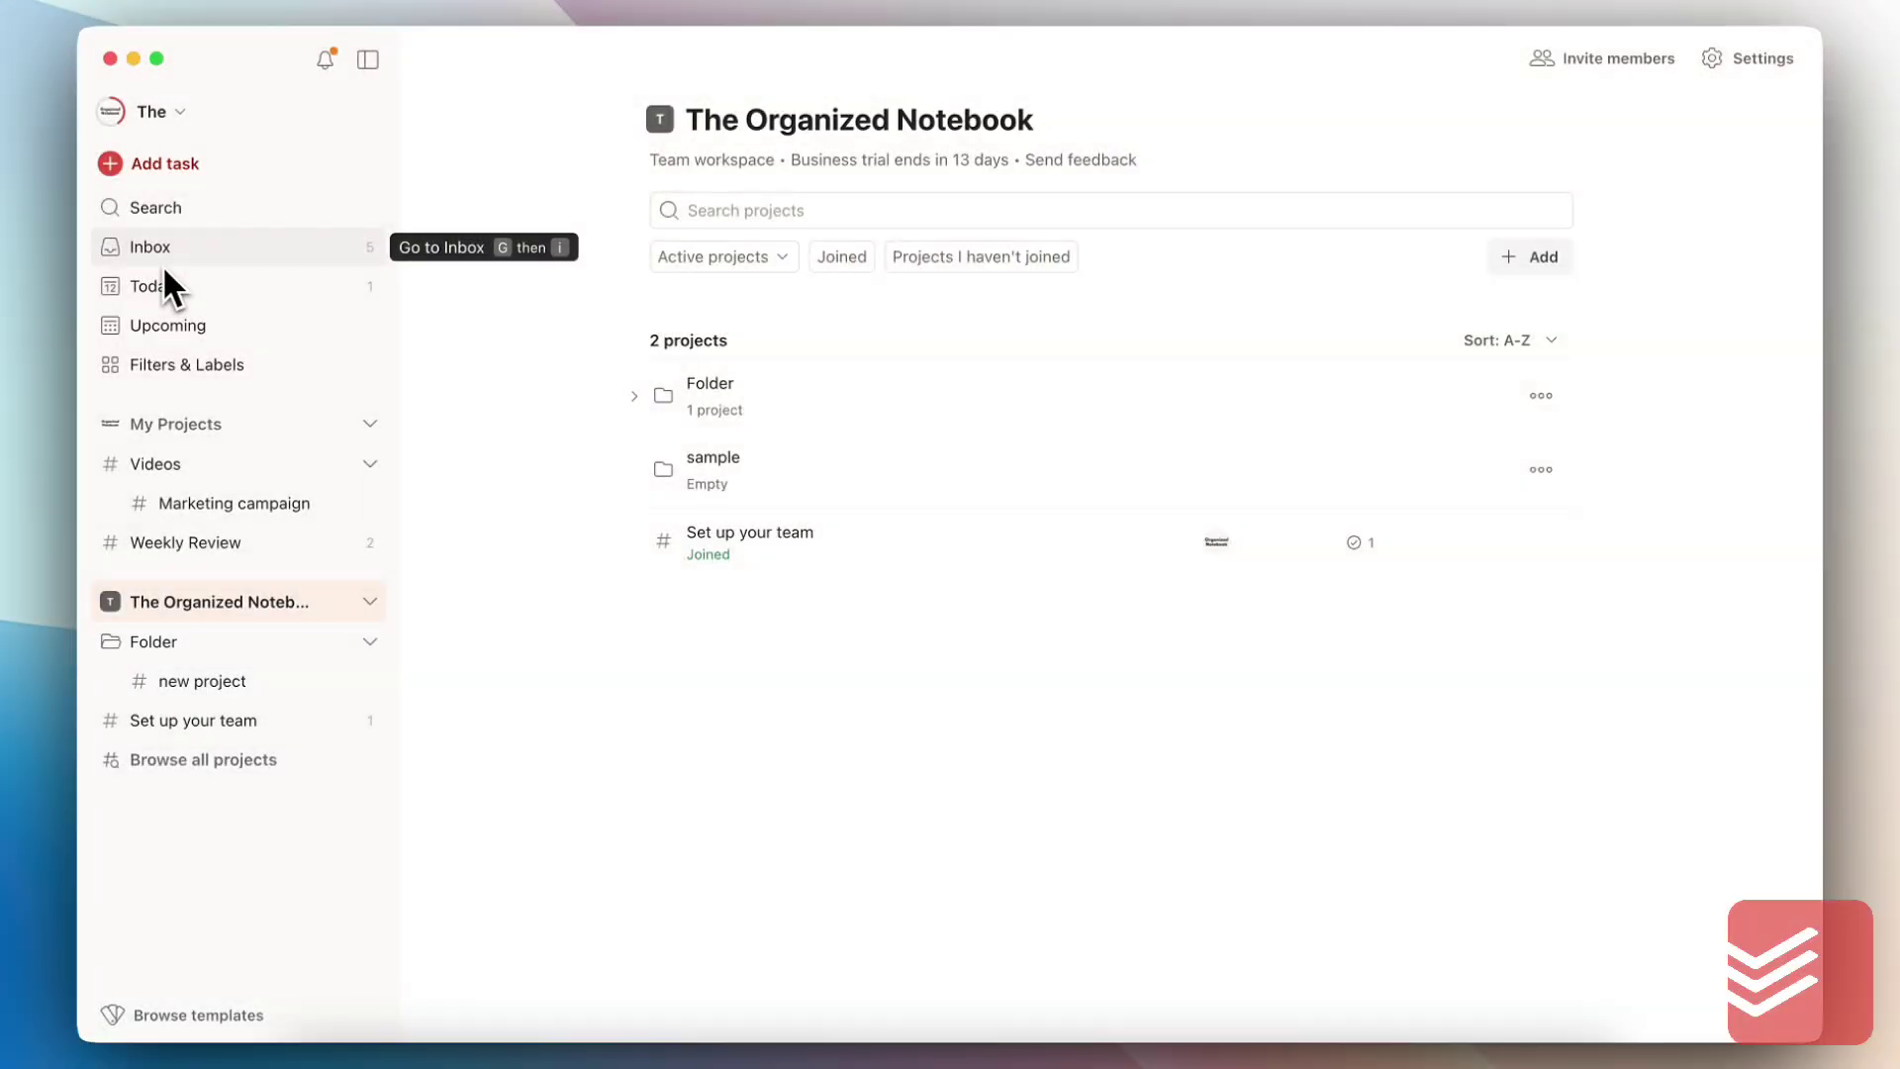
pyautogui.click(166, 254)
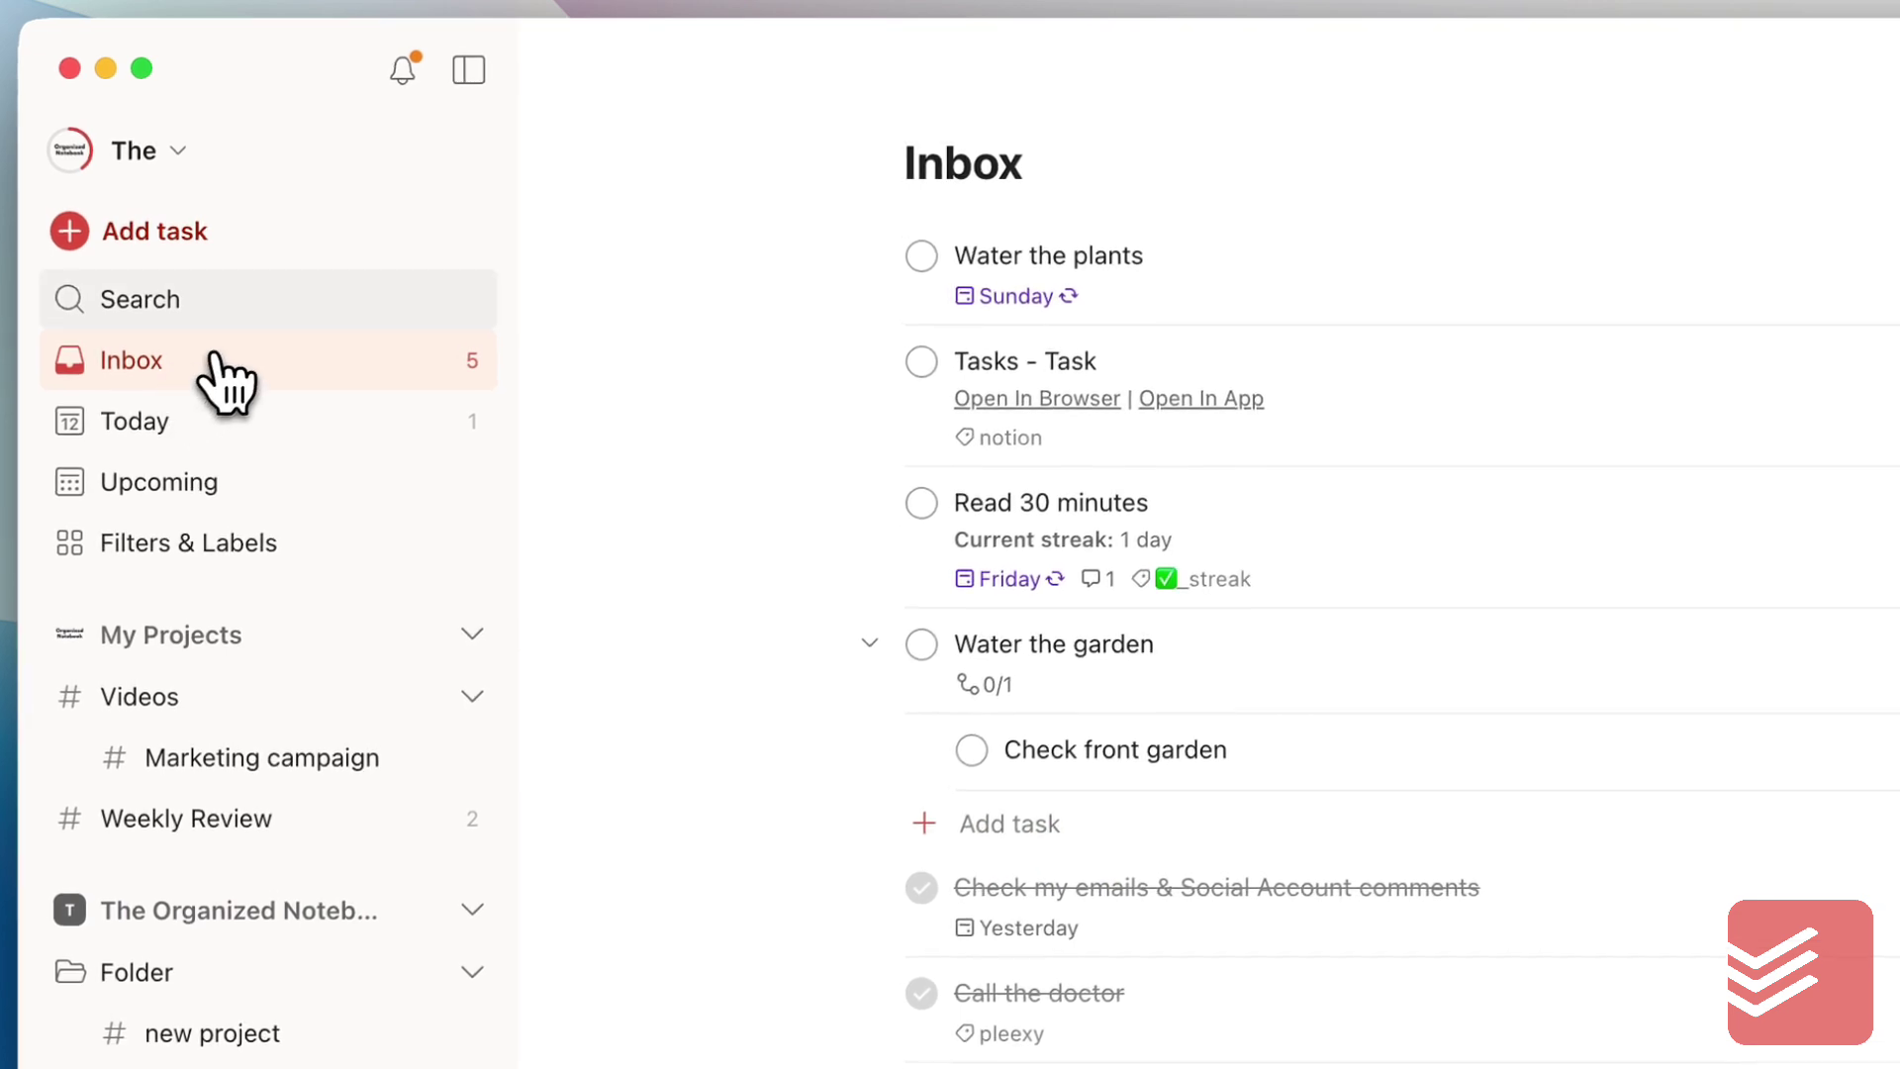
pyautogui.click(263, 435)
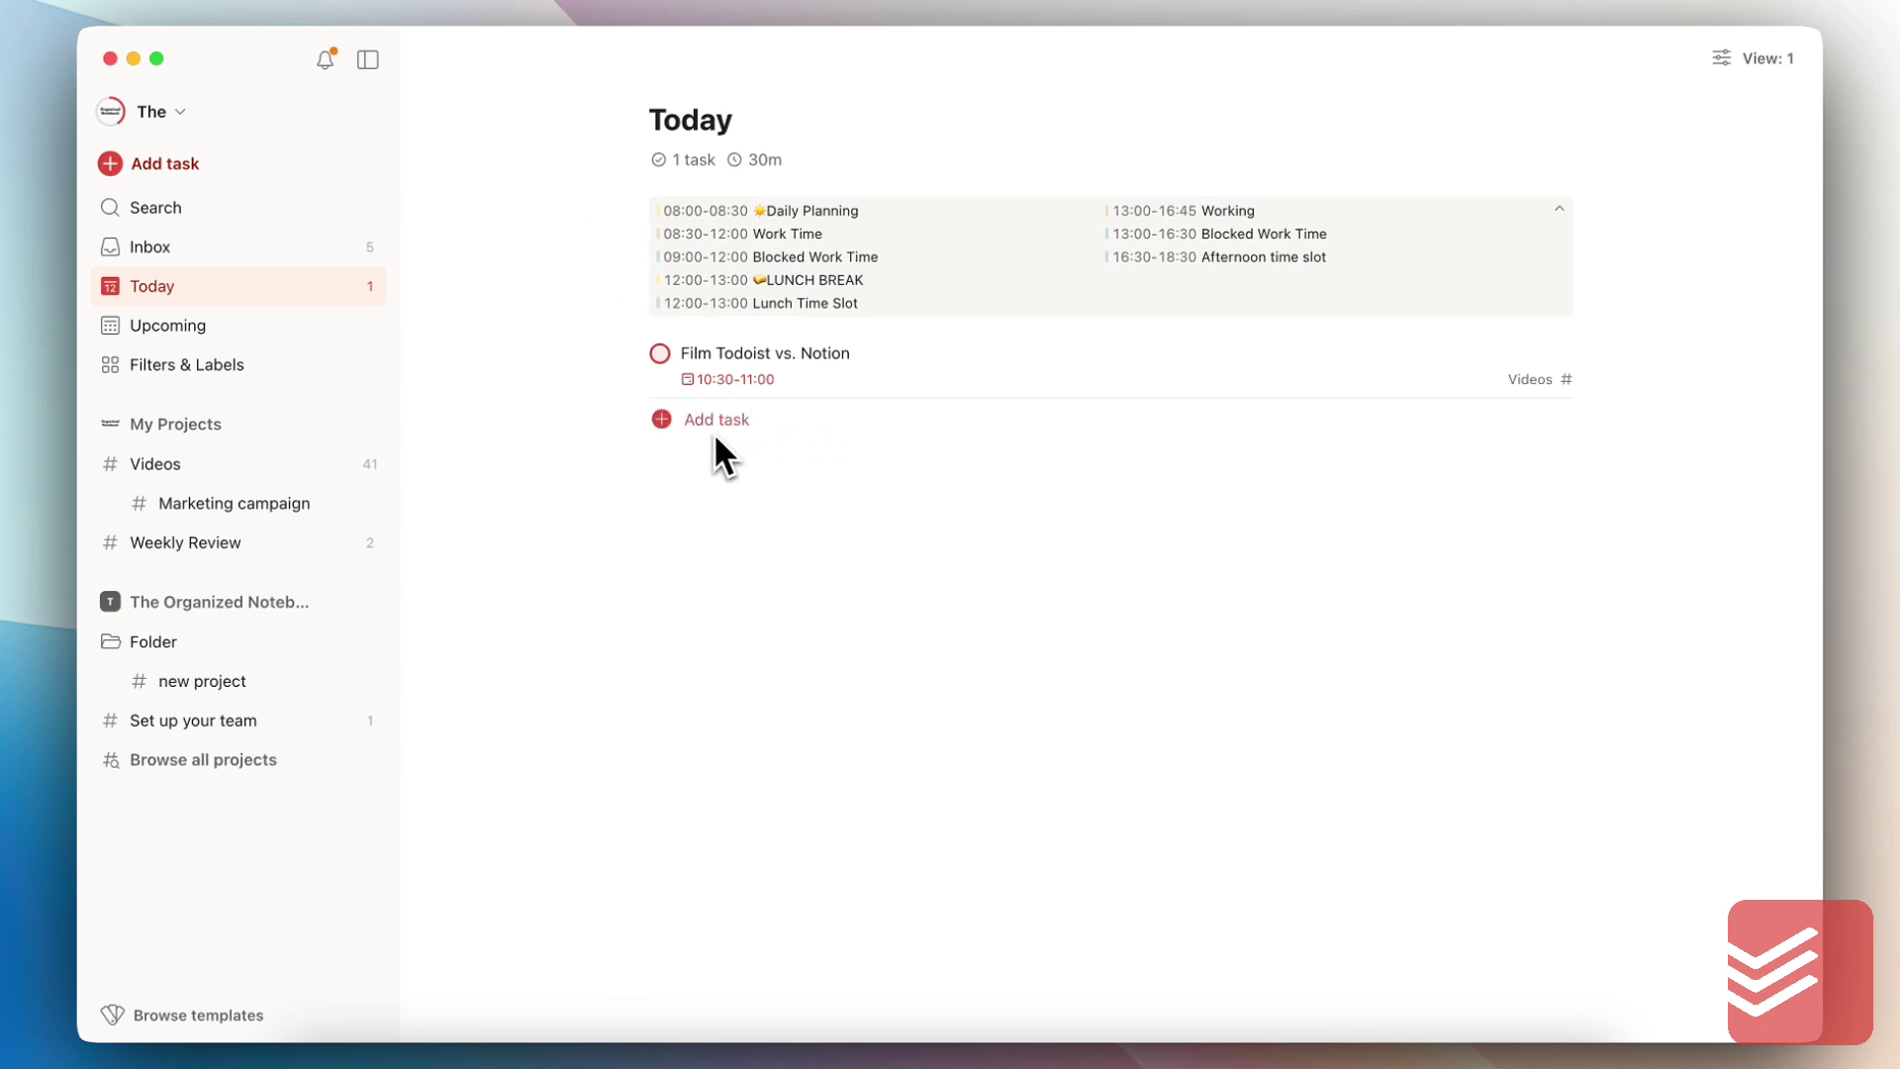
pyautogui.click(242, 328)
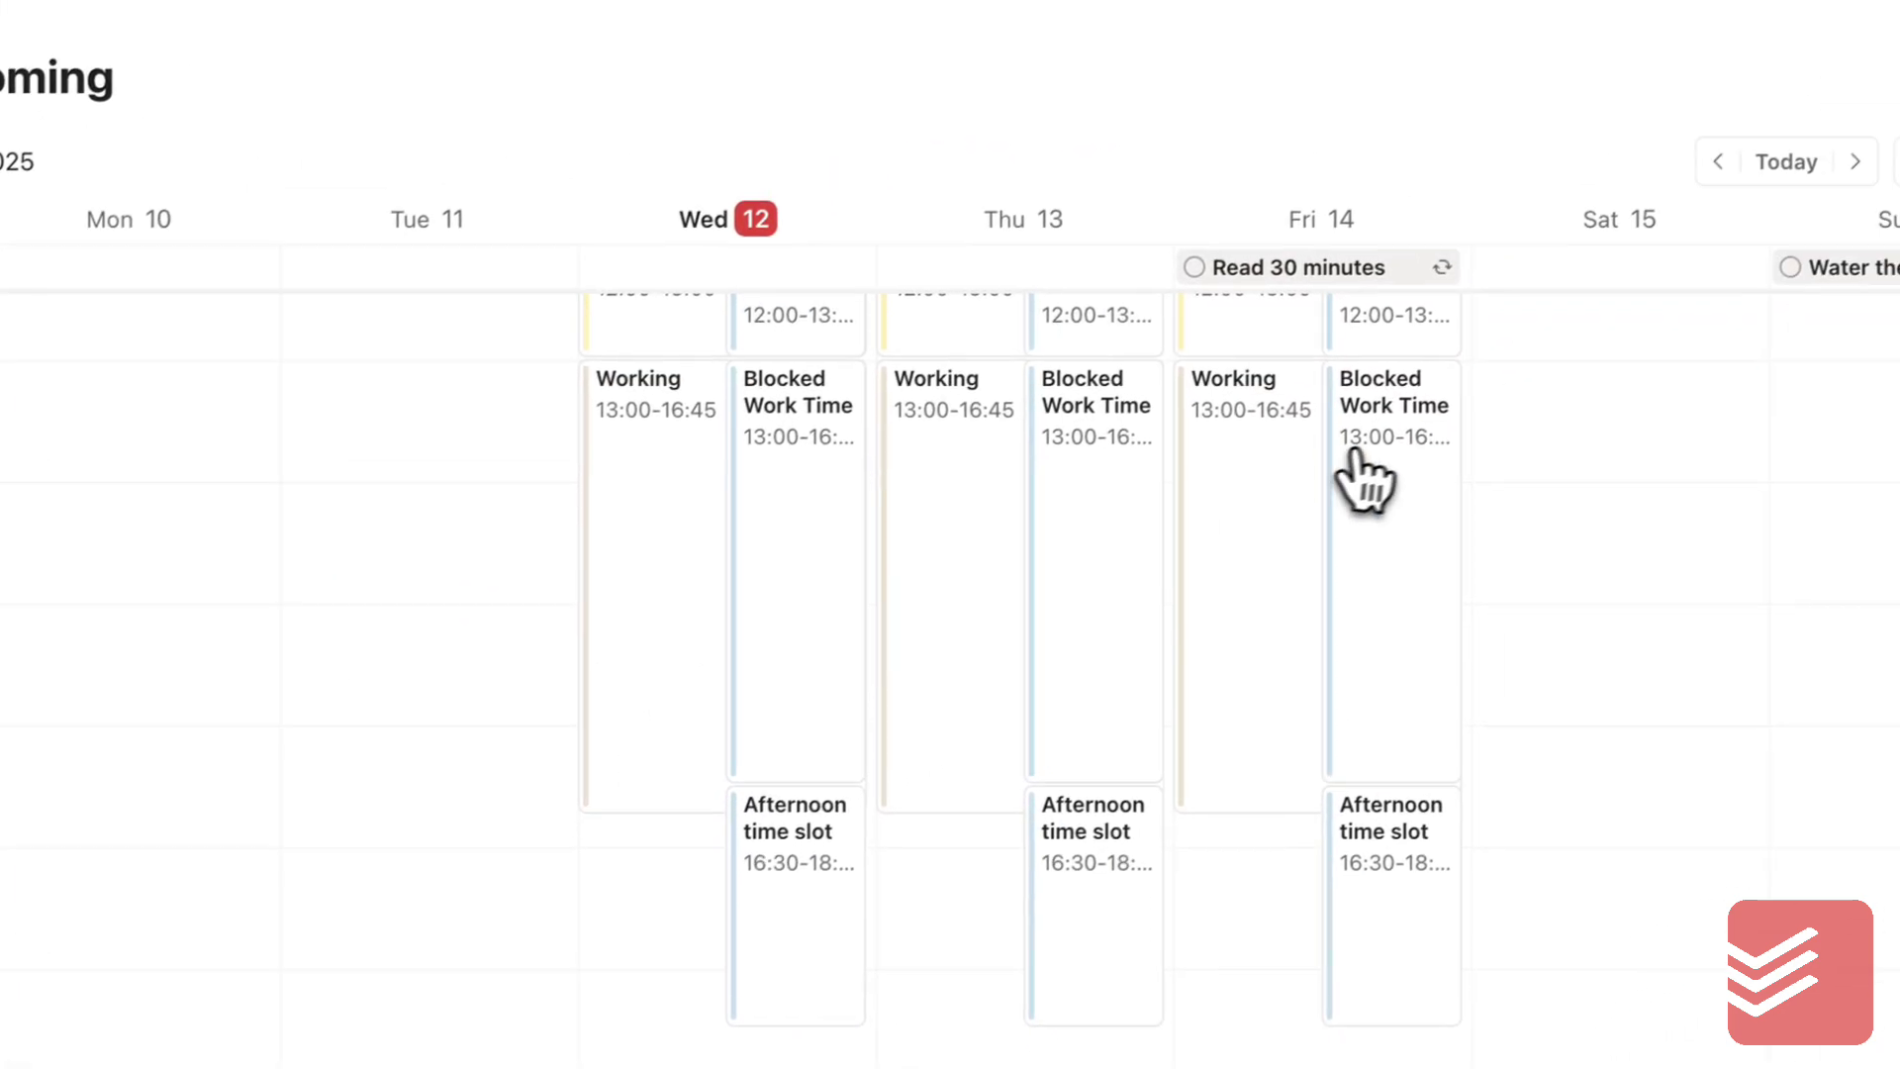
pyautogui.click(1843, 265)
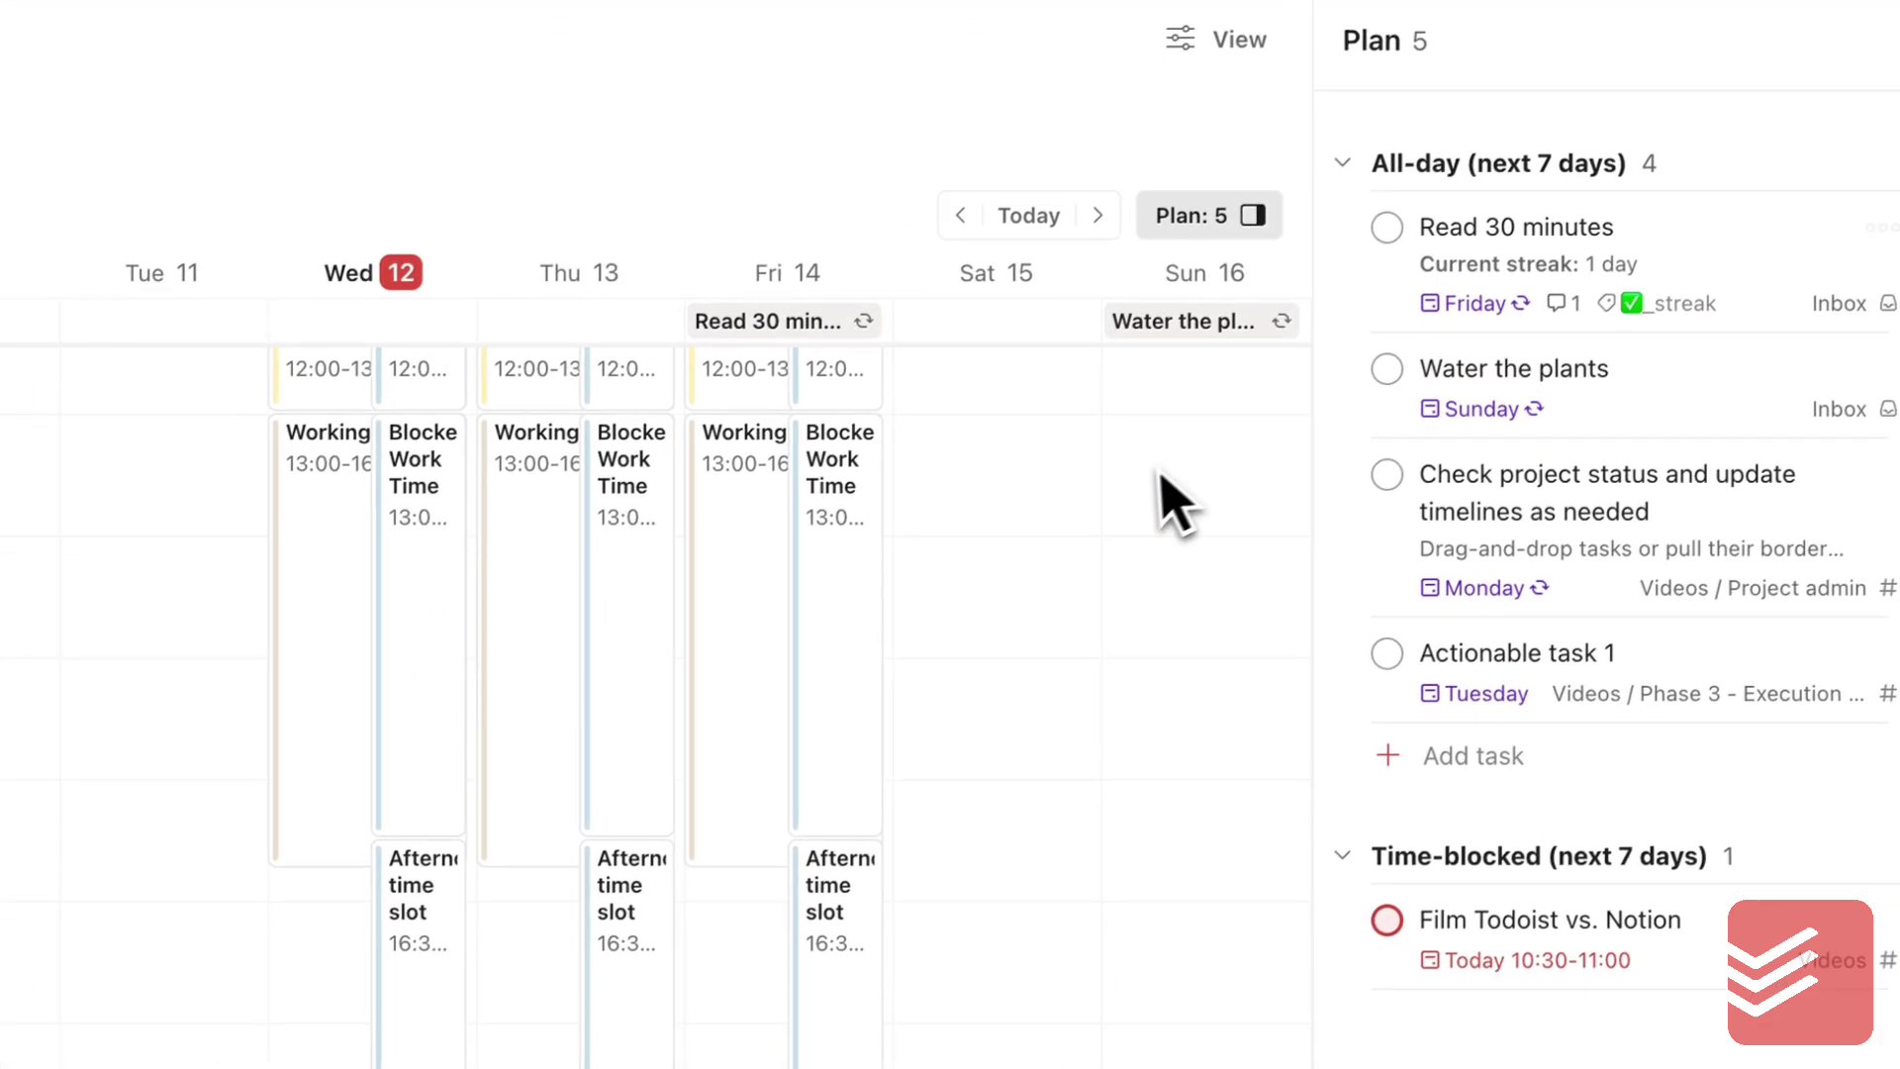
pyautogui.scroll(5, 1173, 505)
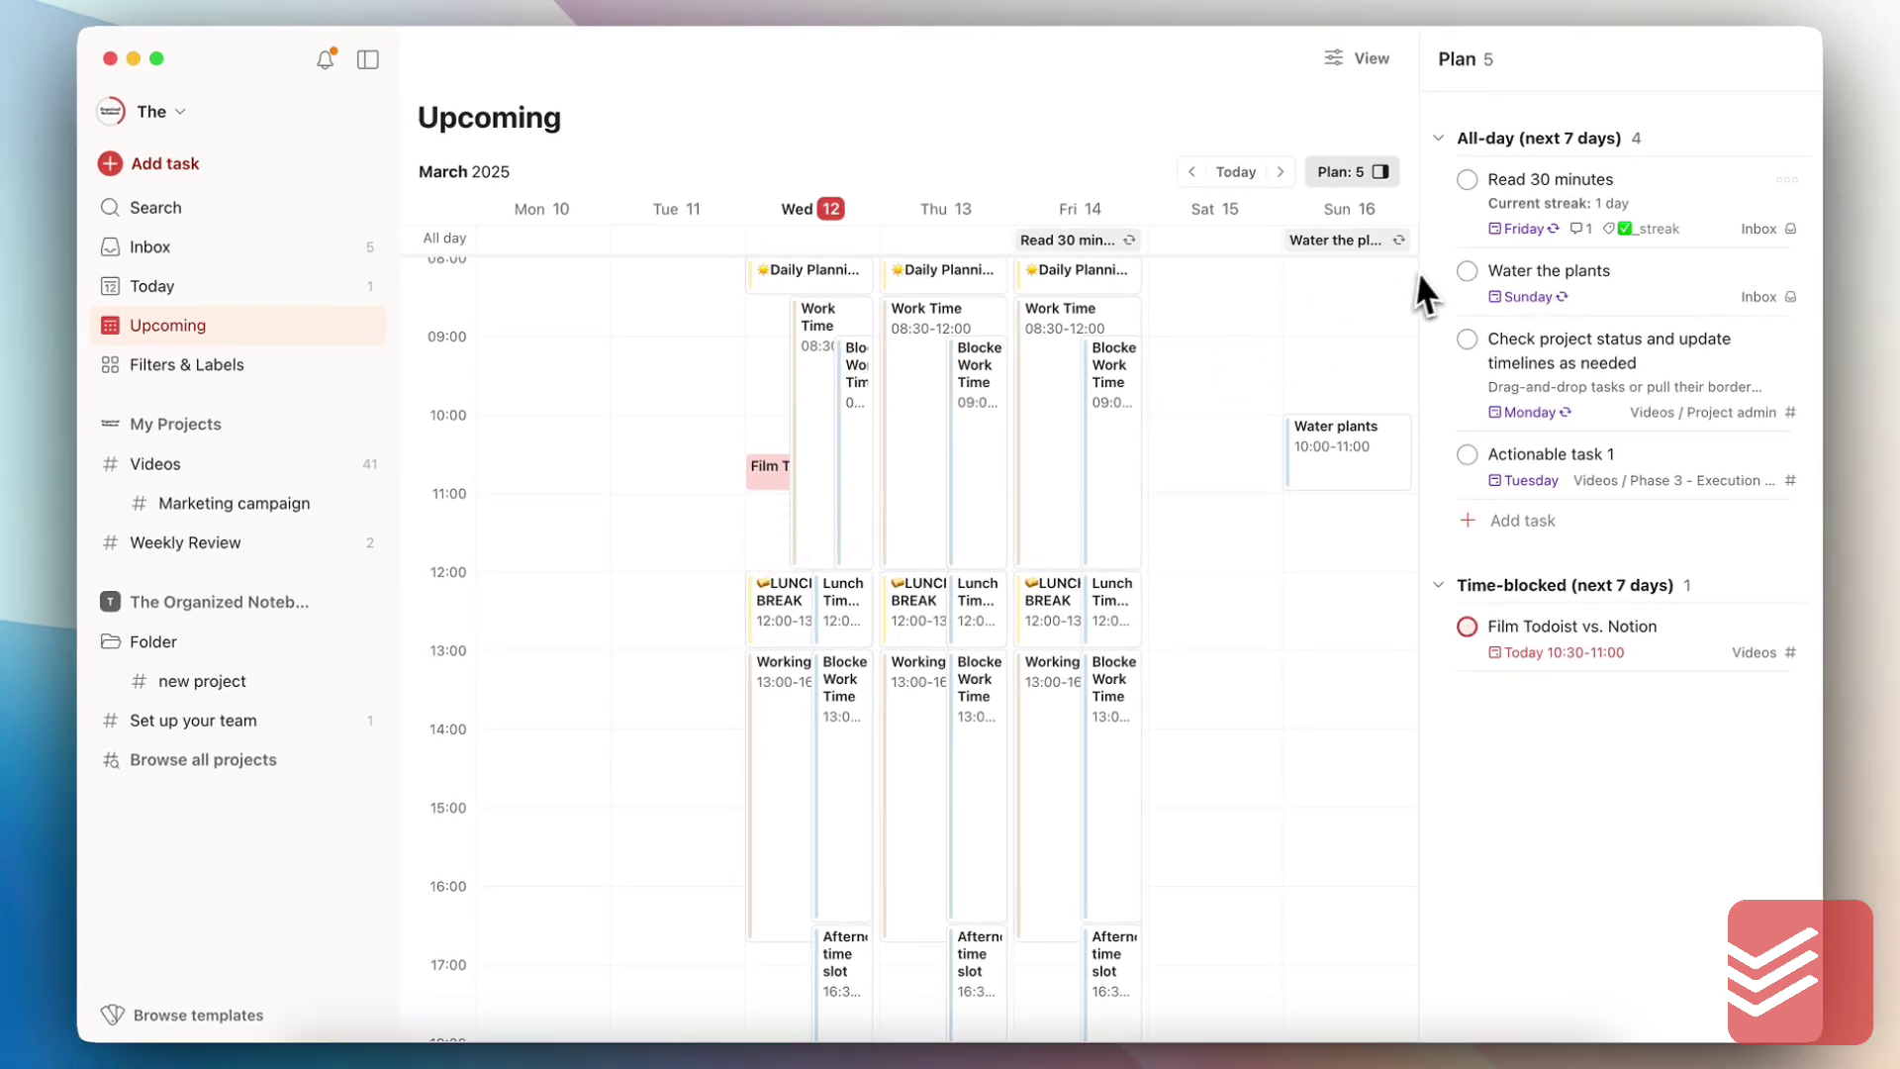
pyautogui.moveTo(1544, 222); pyautogui.dragTo(768, 387)
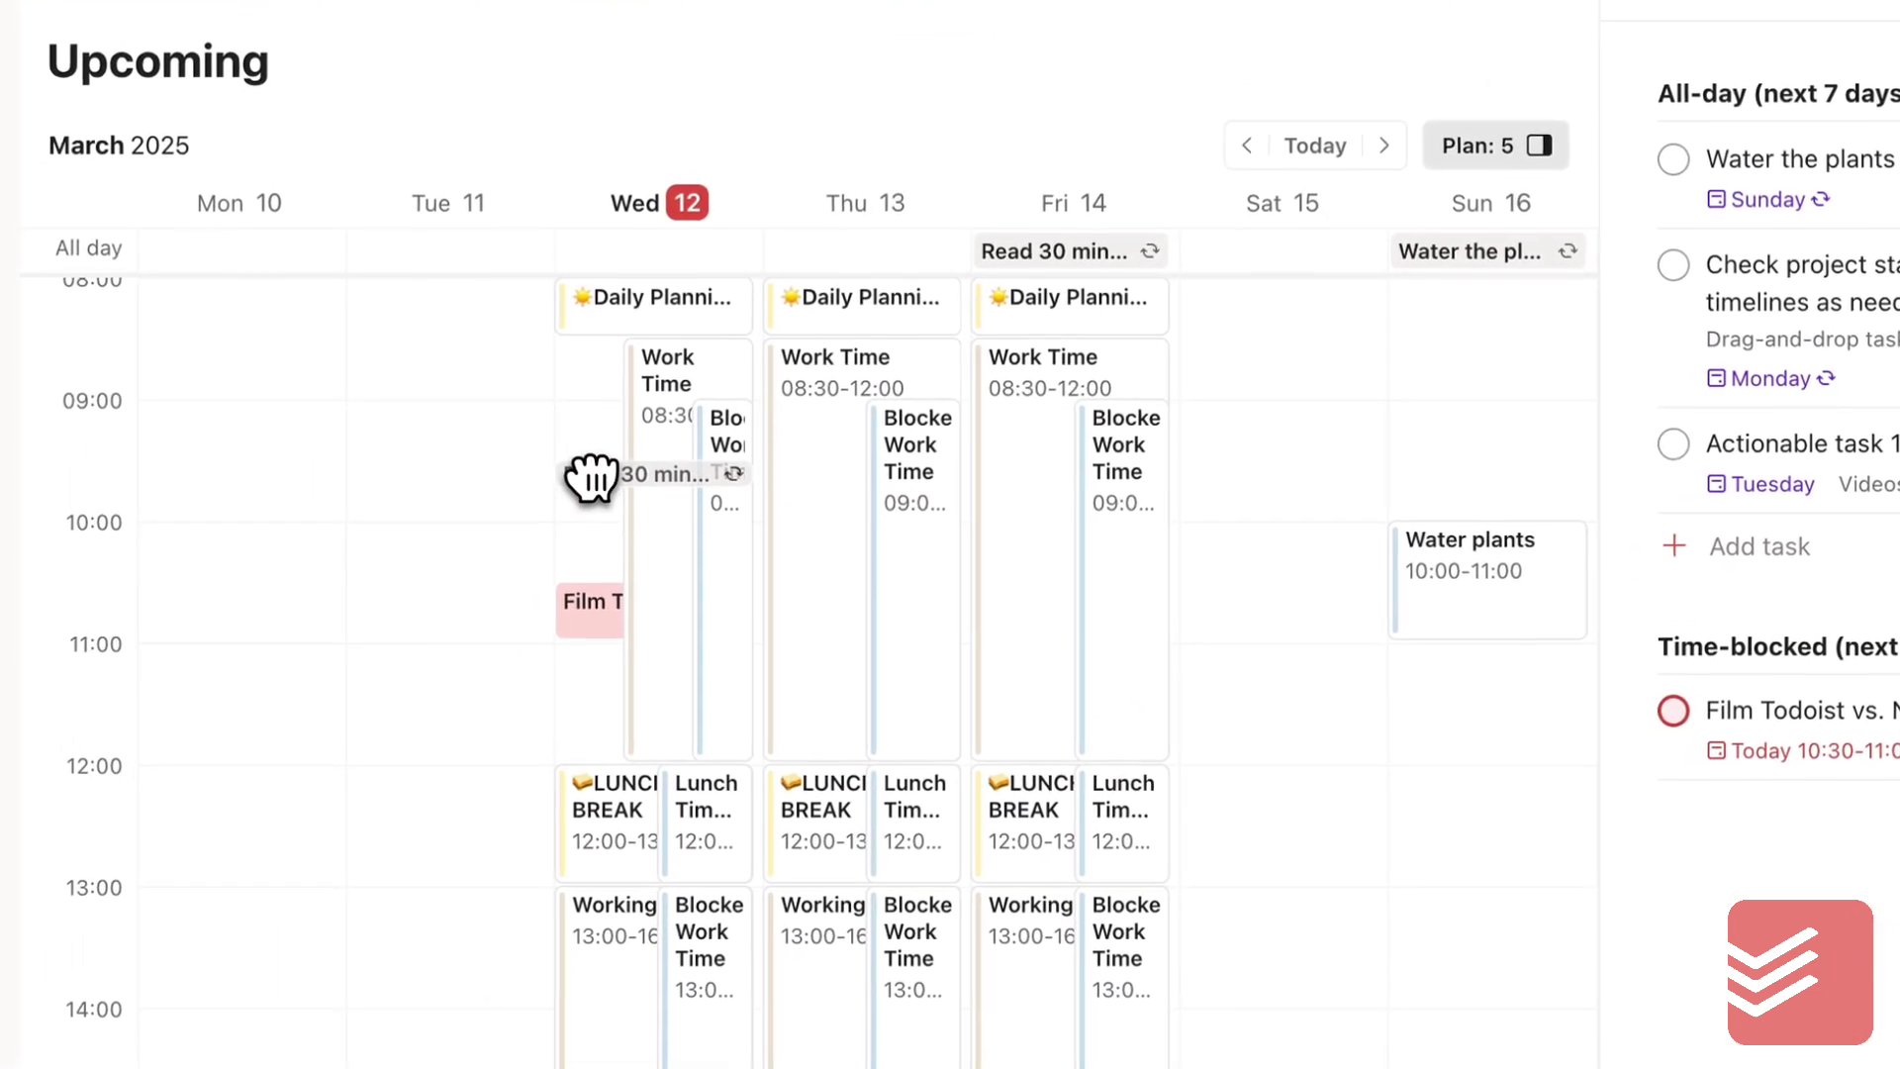
pyautogui.moveTo(592, 479); pyautogui.dragTo(590, 479)
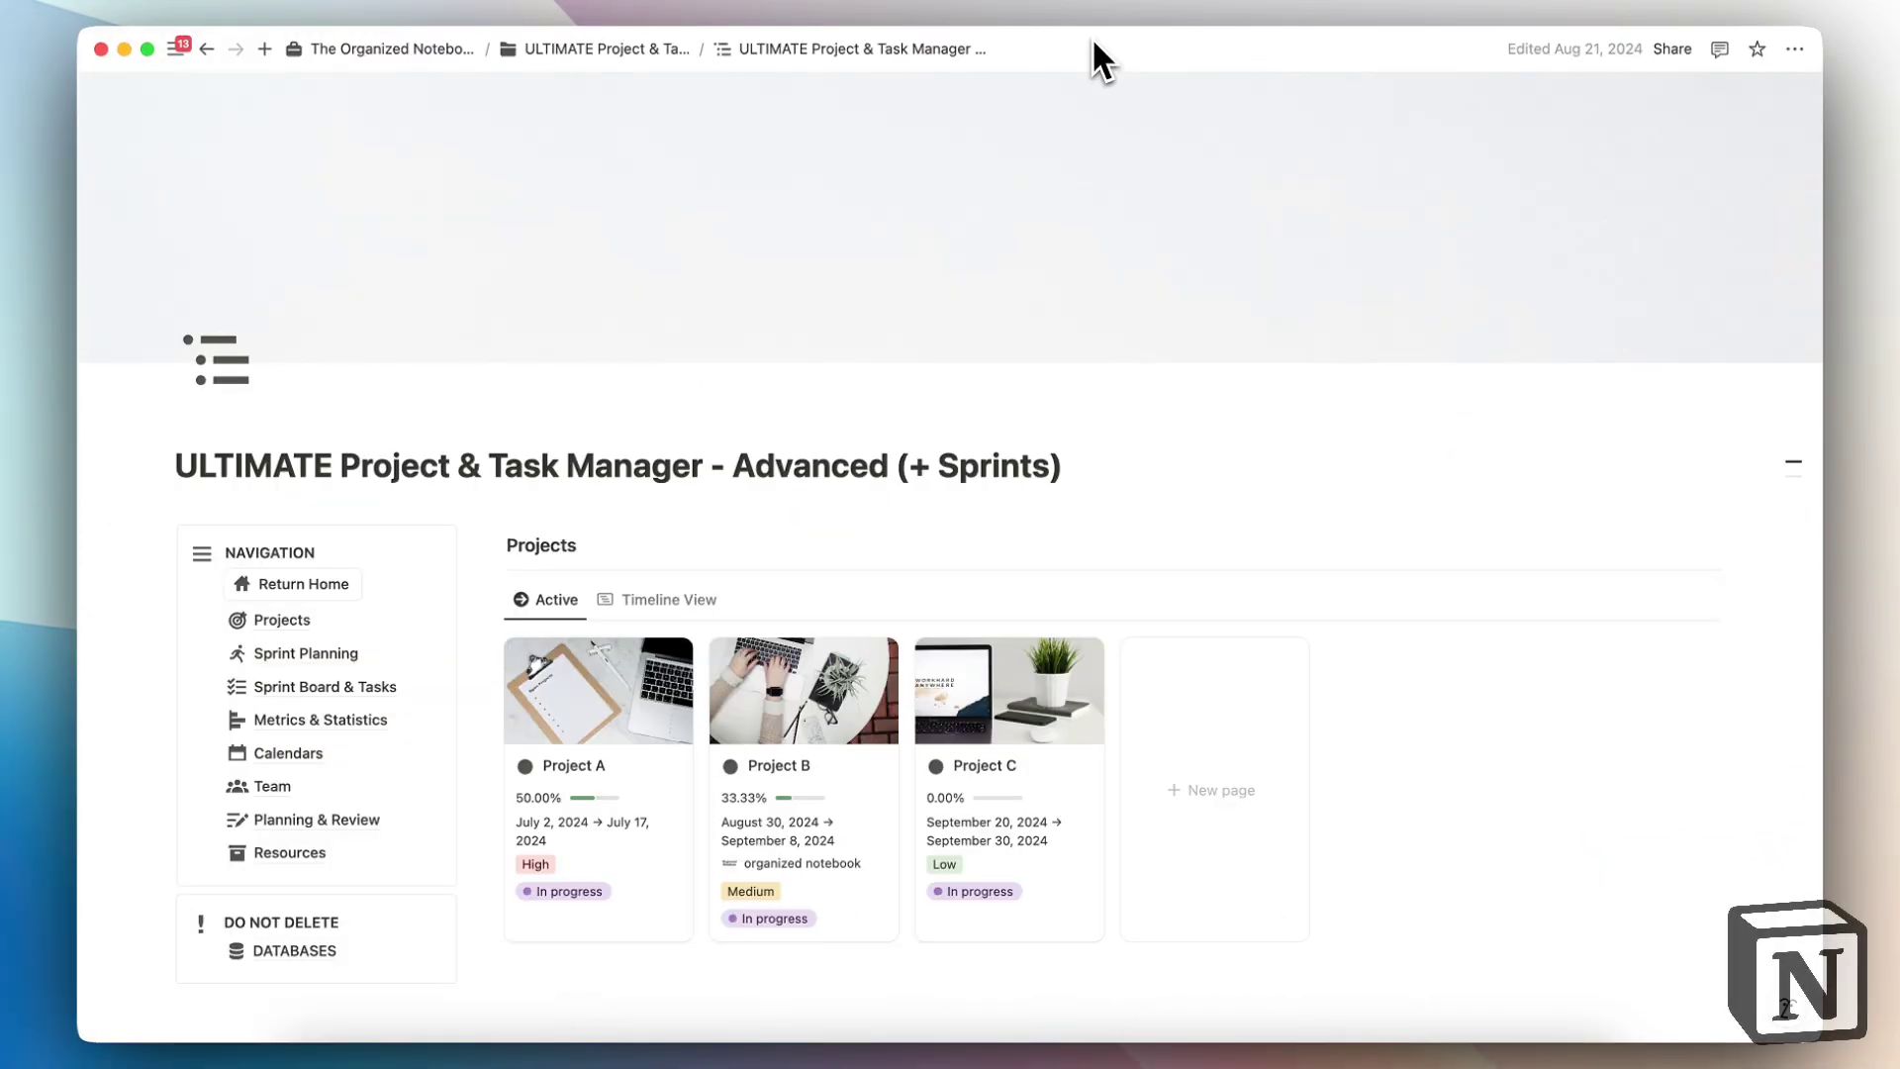
# Browse the ULTIMATE Project & Task Manager page and open Calendars, showing March 2025
pyautogui.scroll(-3, 1081, 413)
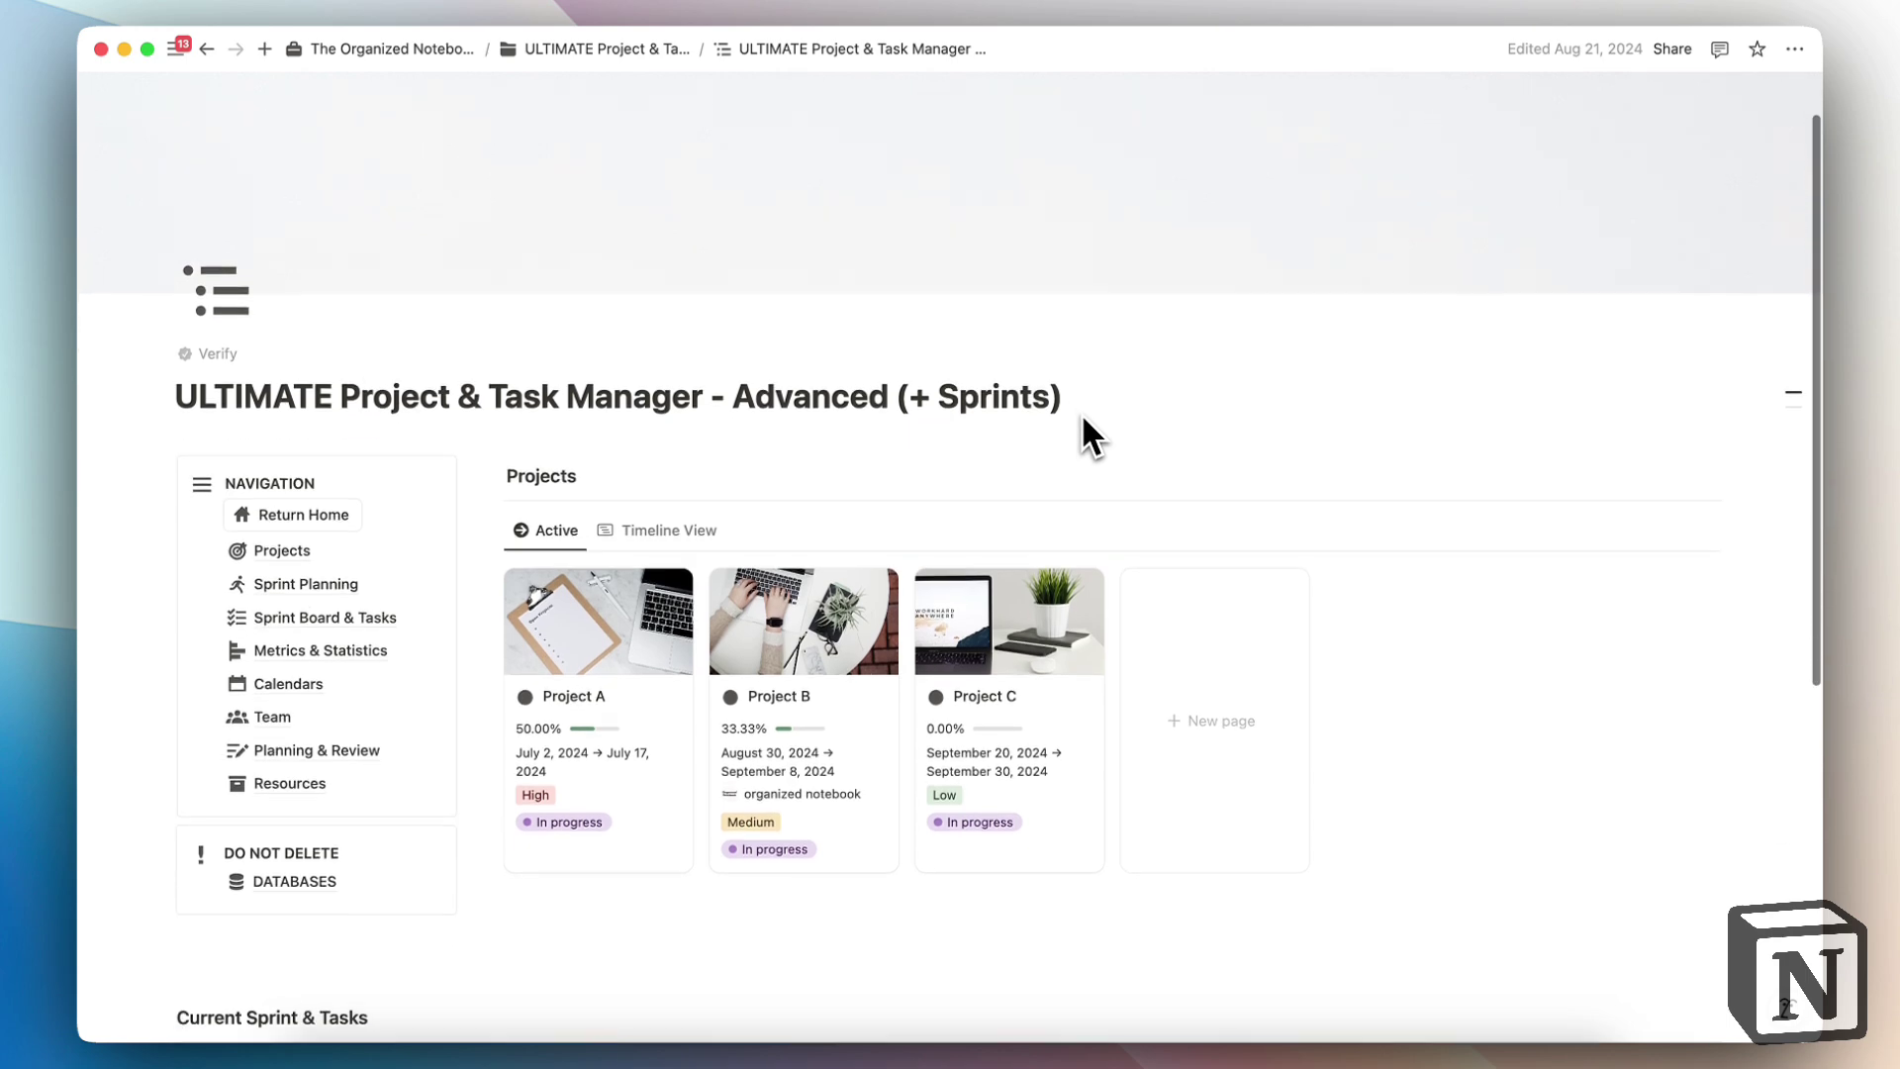
pyautogui.scroll(-5, 744, 471)
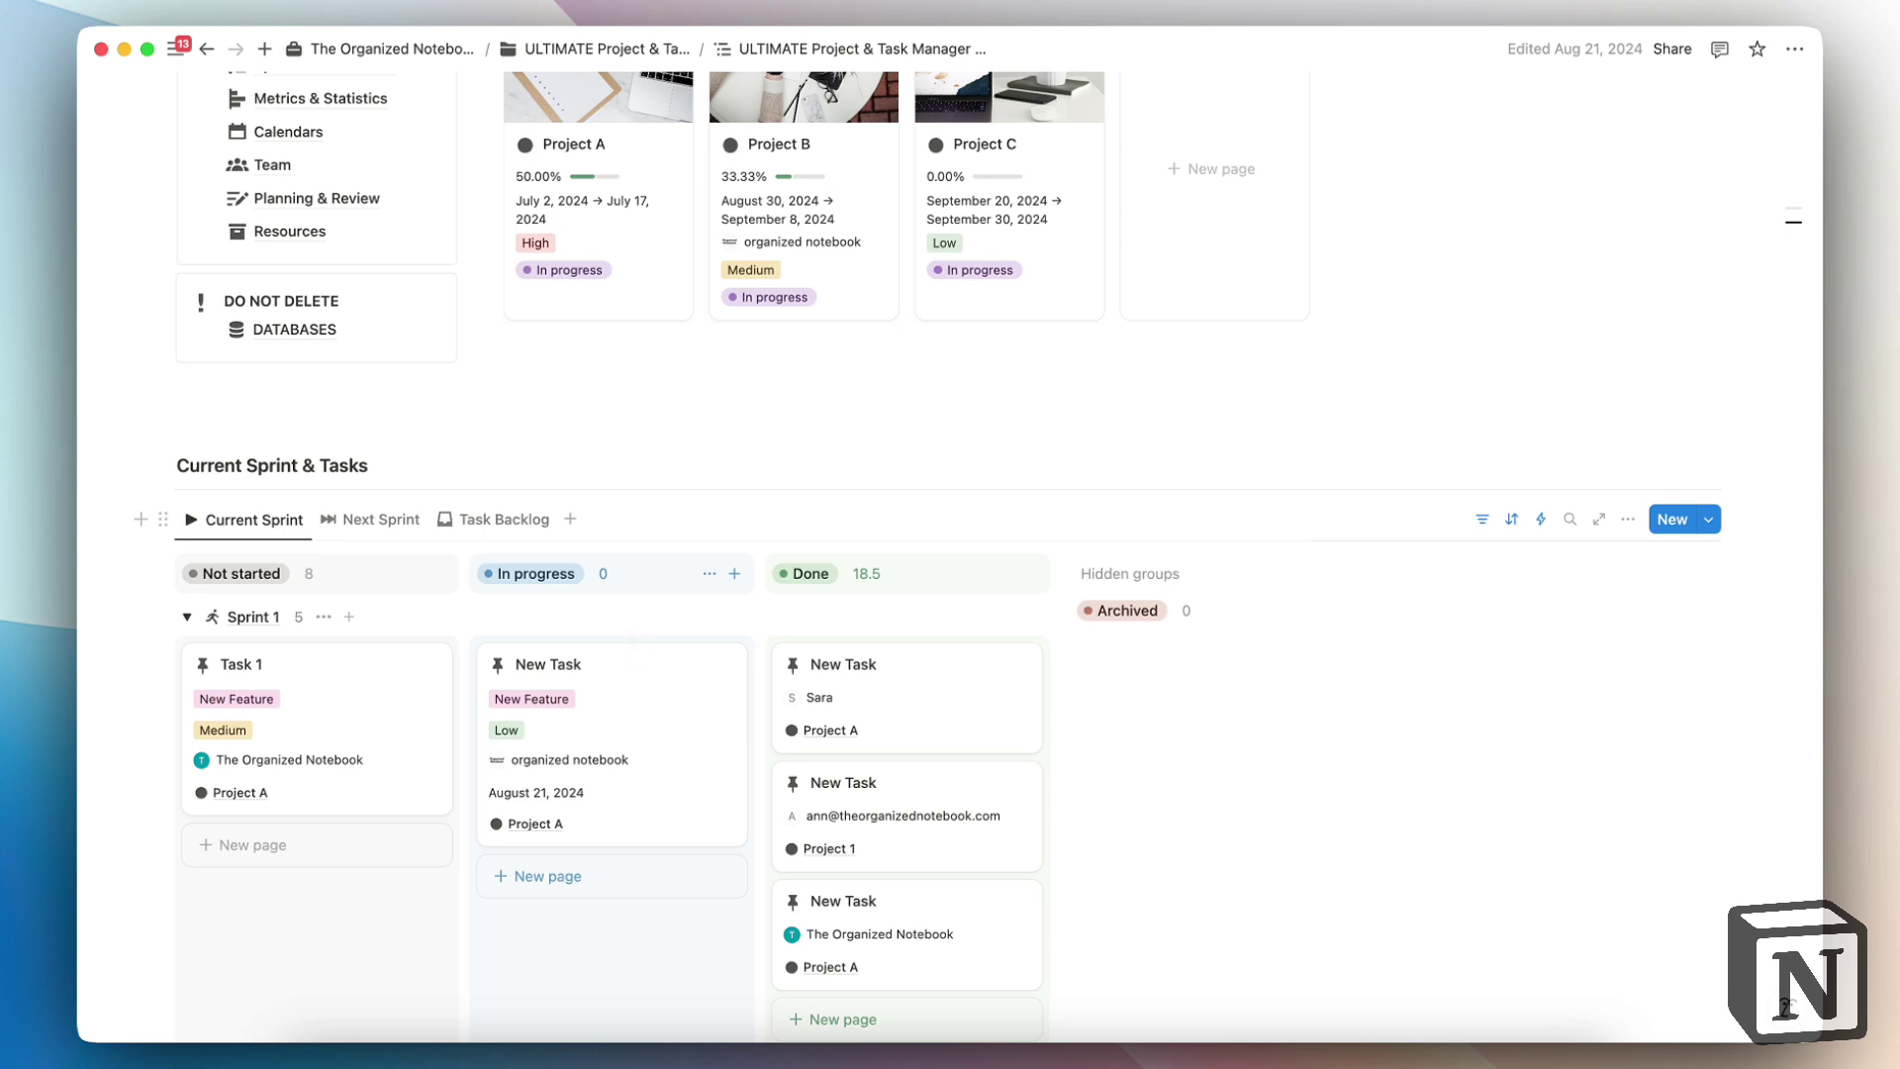
pyautogui.scroll(3, 628, 626)
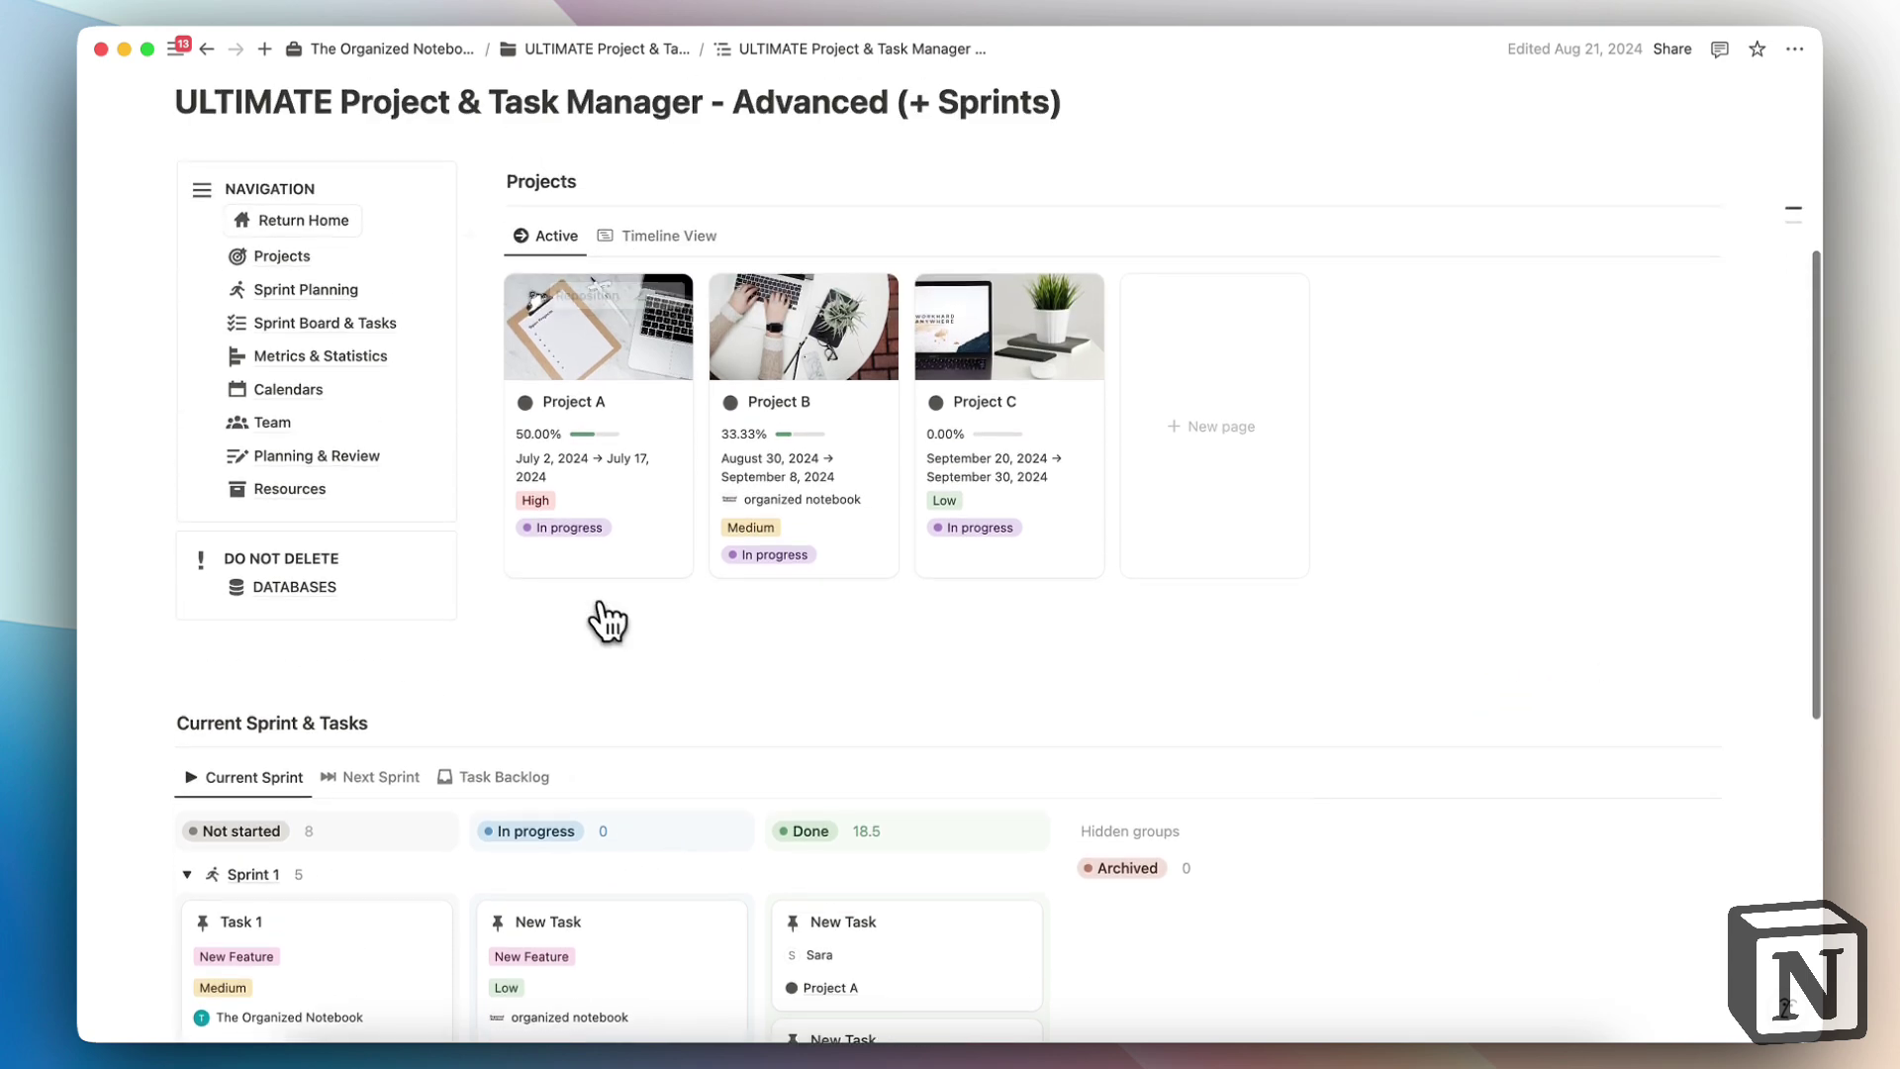
pyautogui.click(289, 421)
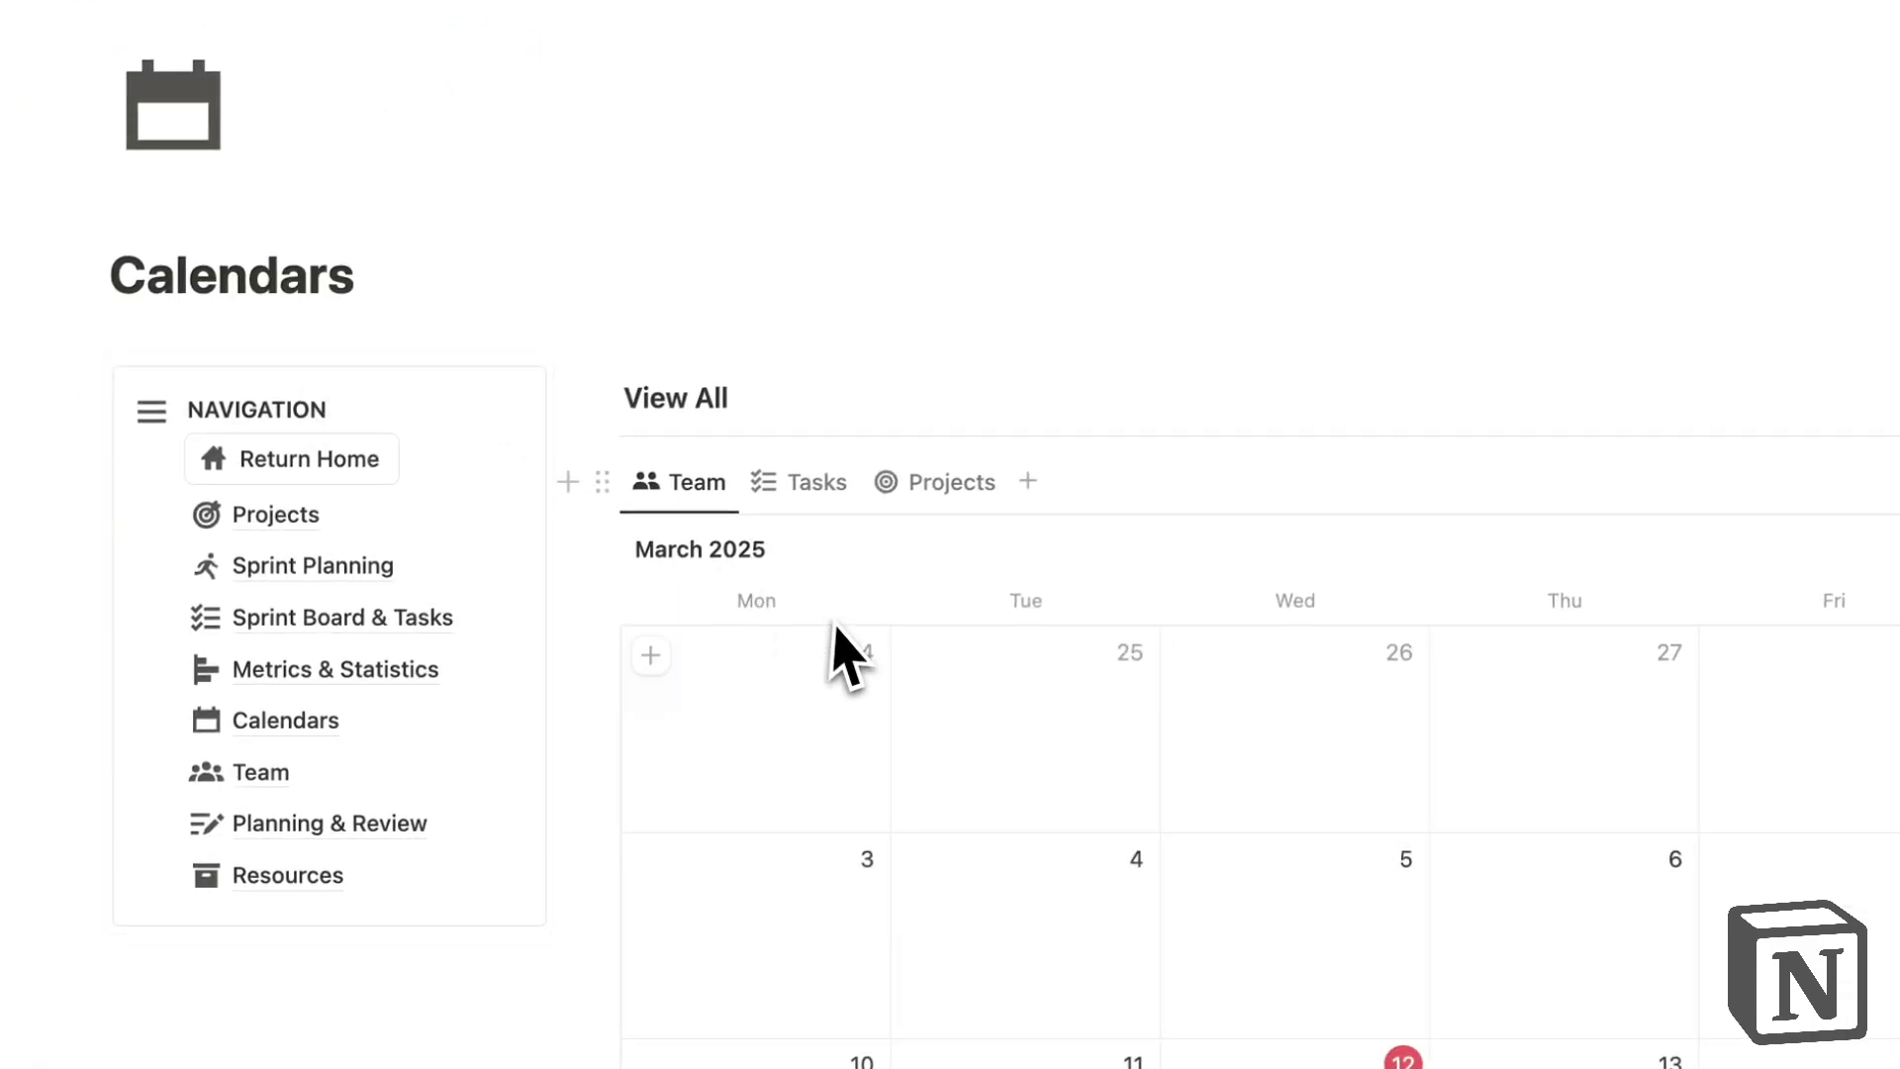
pyautogui.scroll(-3, 861, 663)
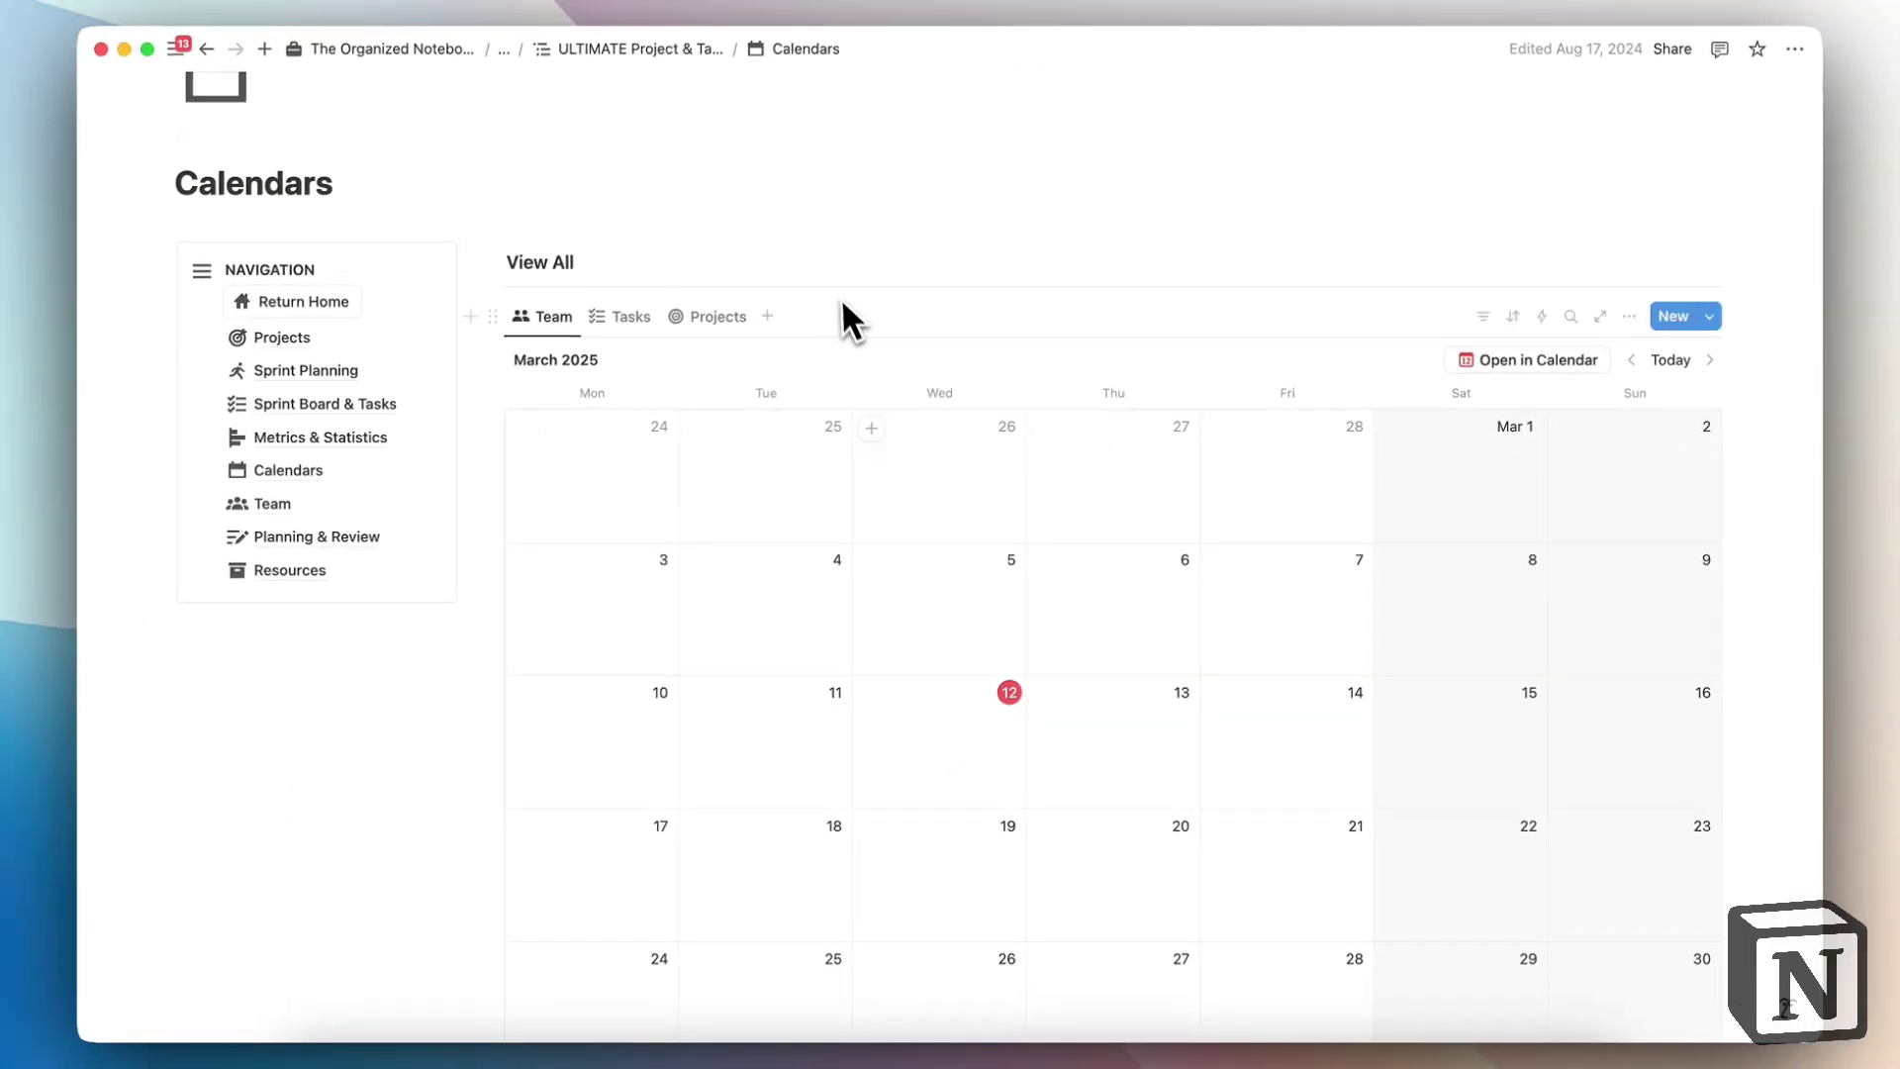
pyautogui.scroll(2, 794, 495)
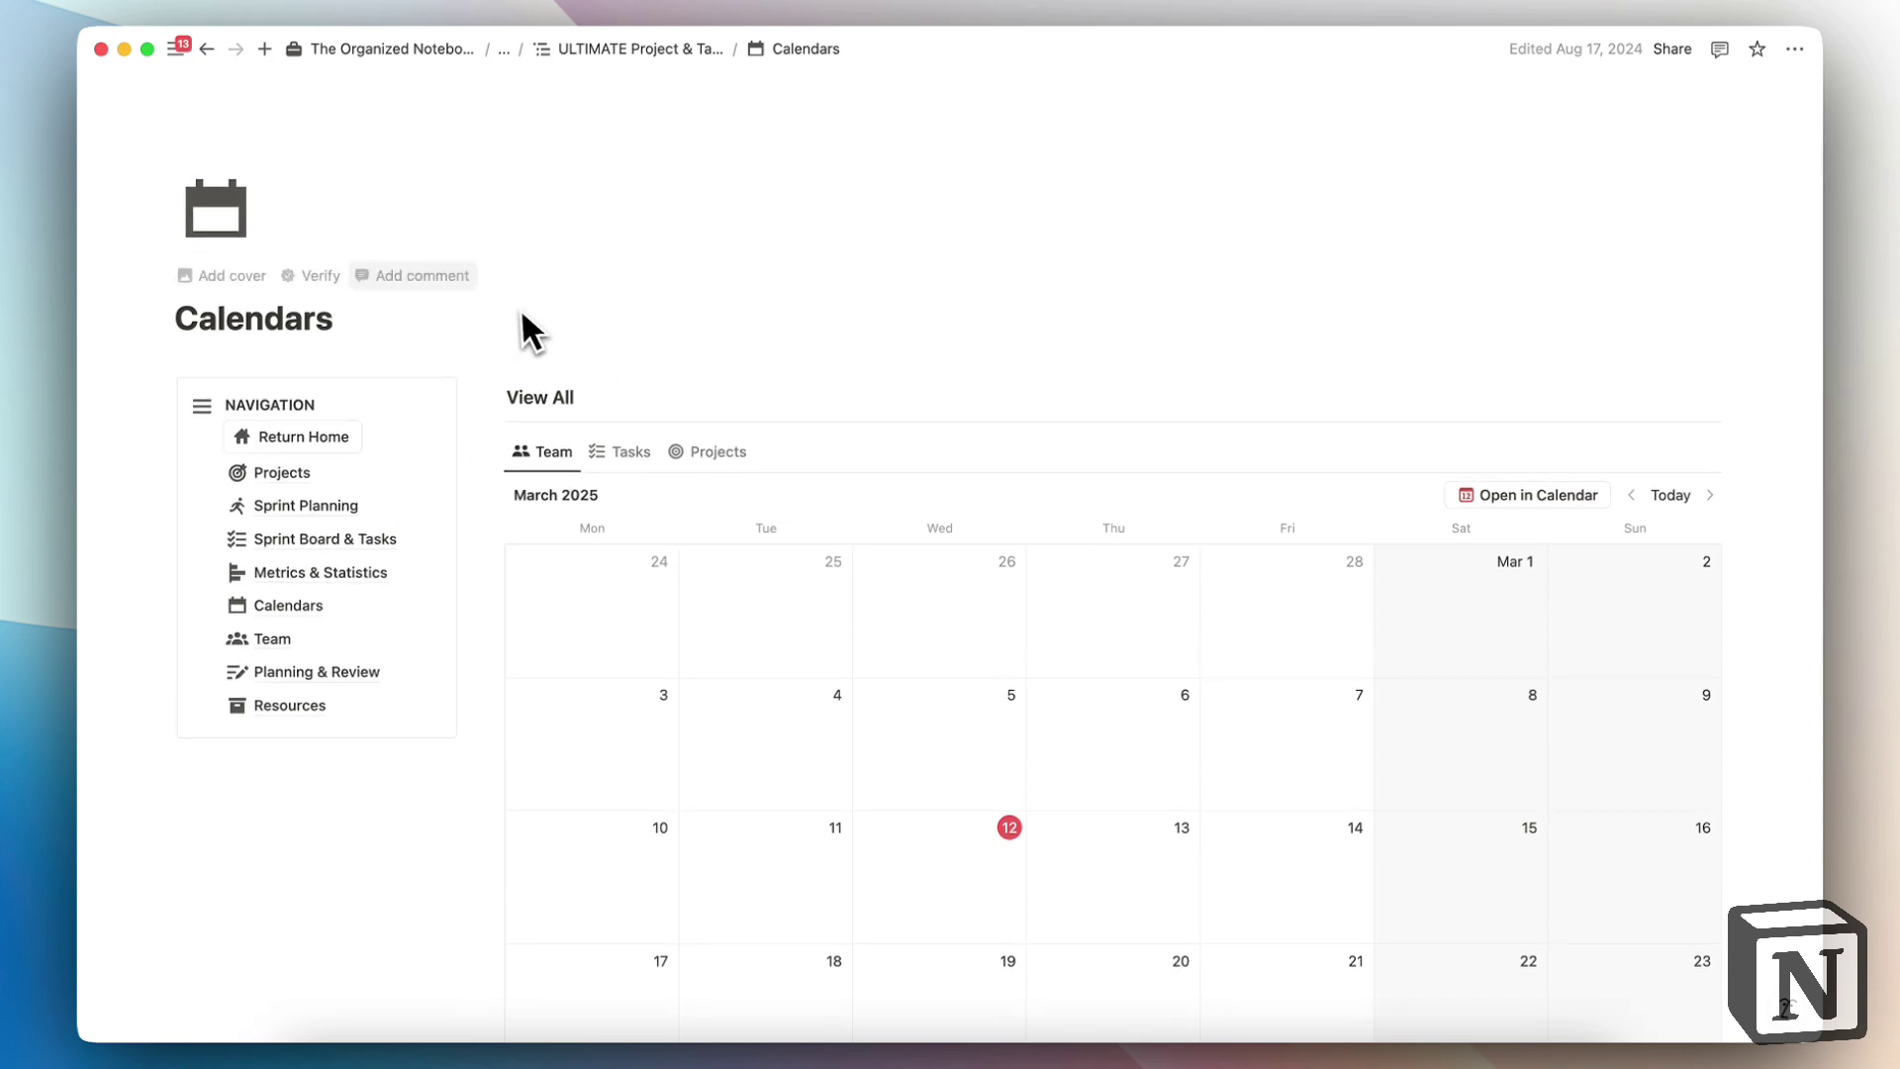
# From Notion Home, start a new task under My tasks in the Tasks Tracker database
pyautogui.moveTo(174, 45)
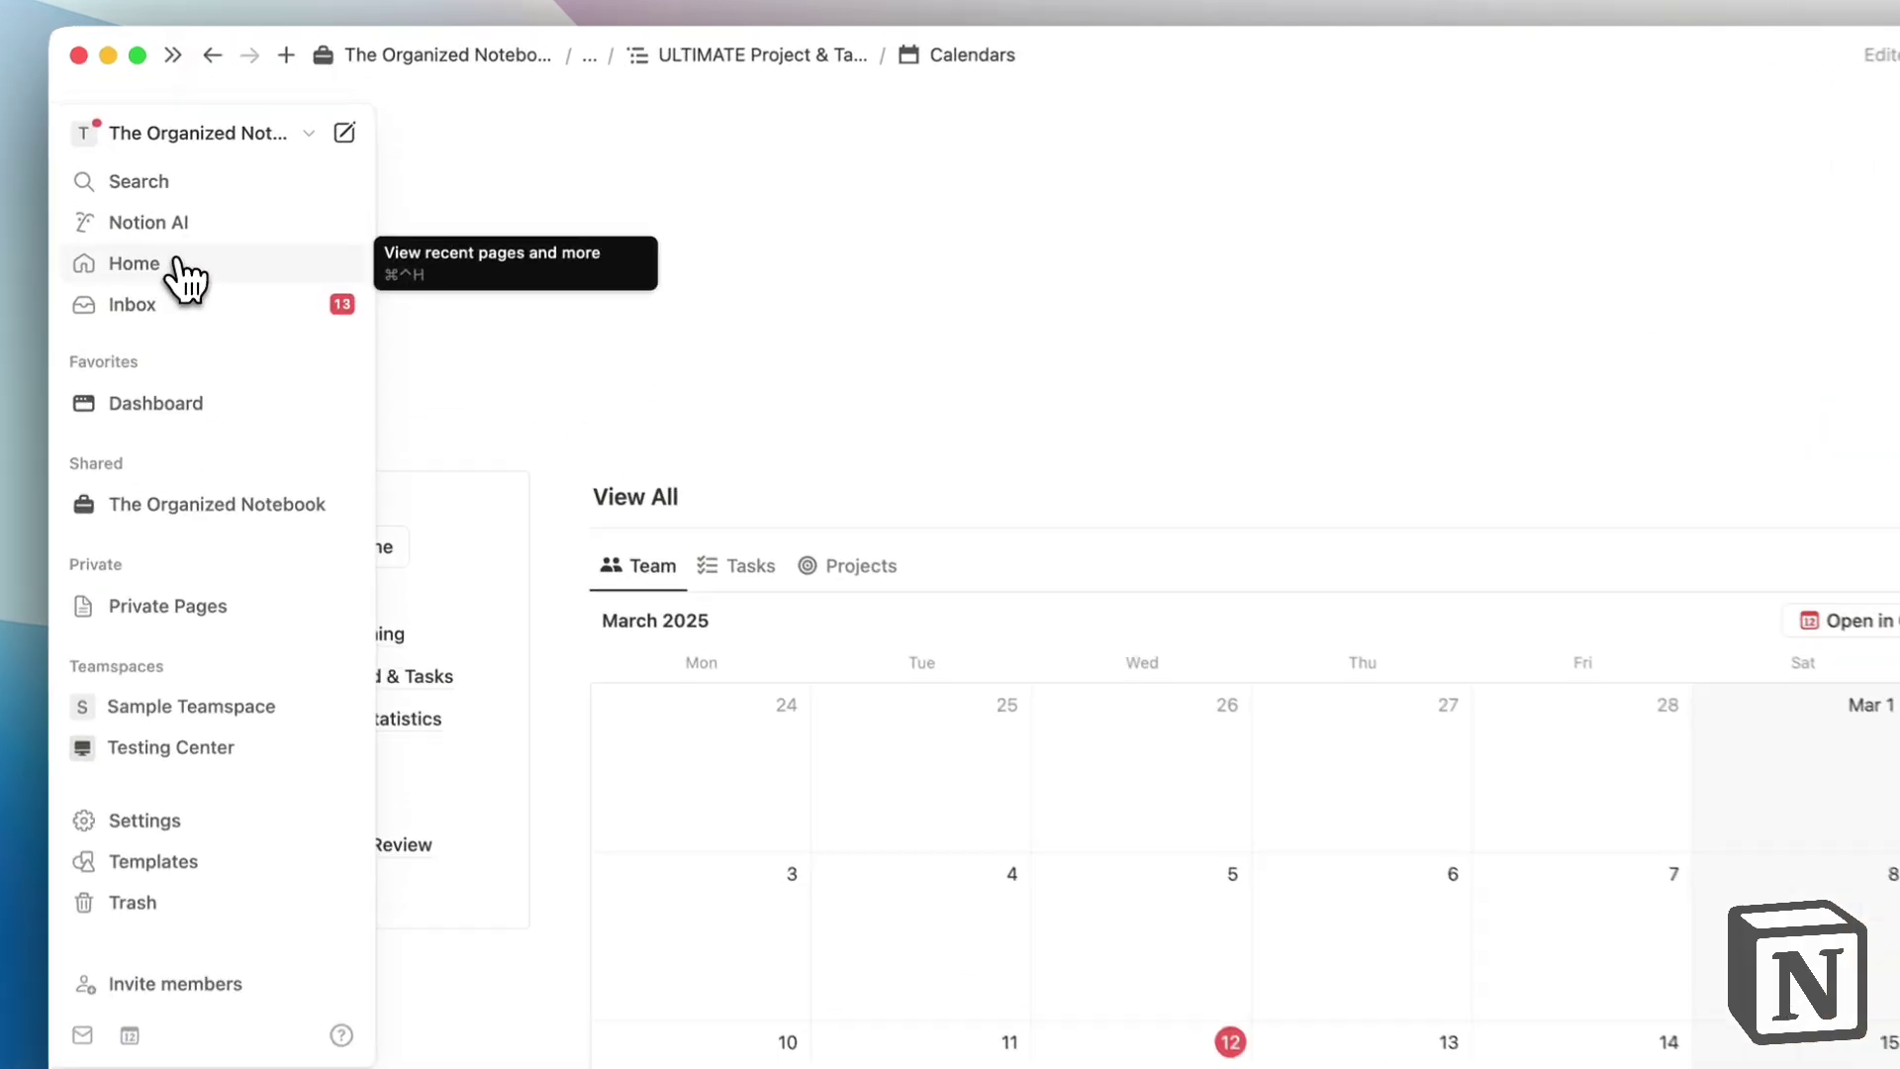
pyautogui.click(158, 209)
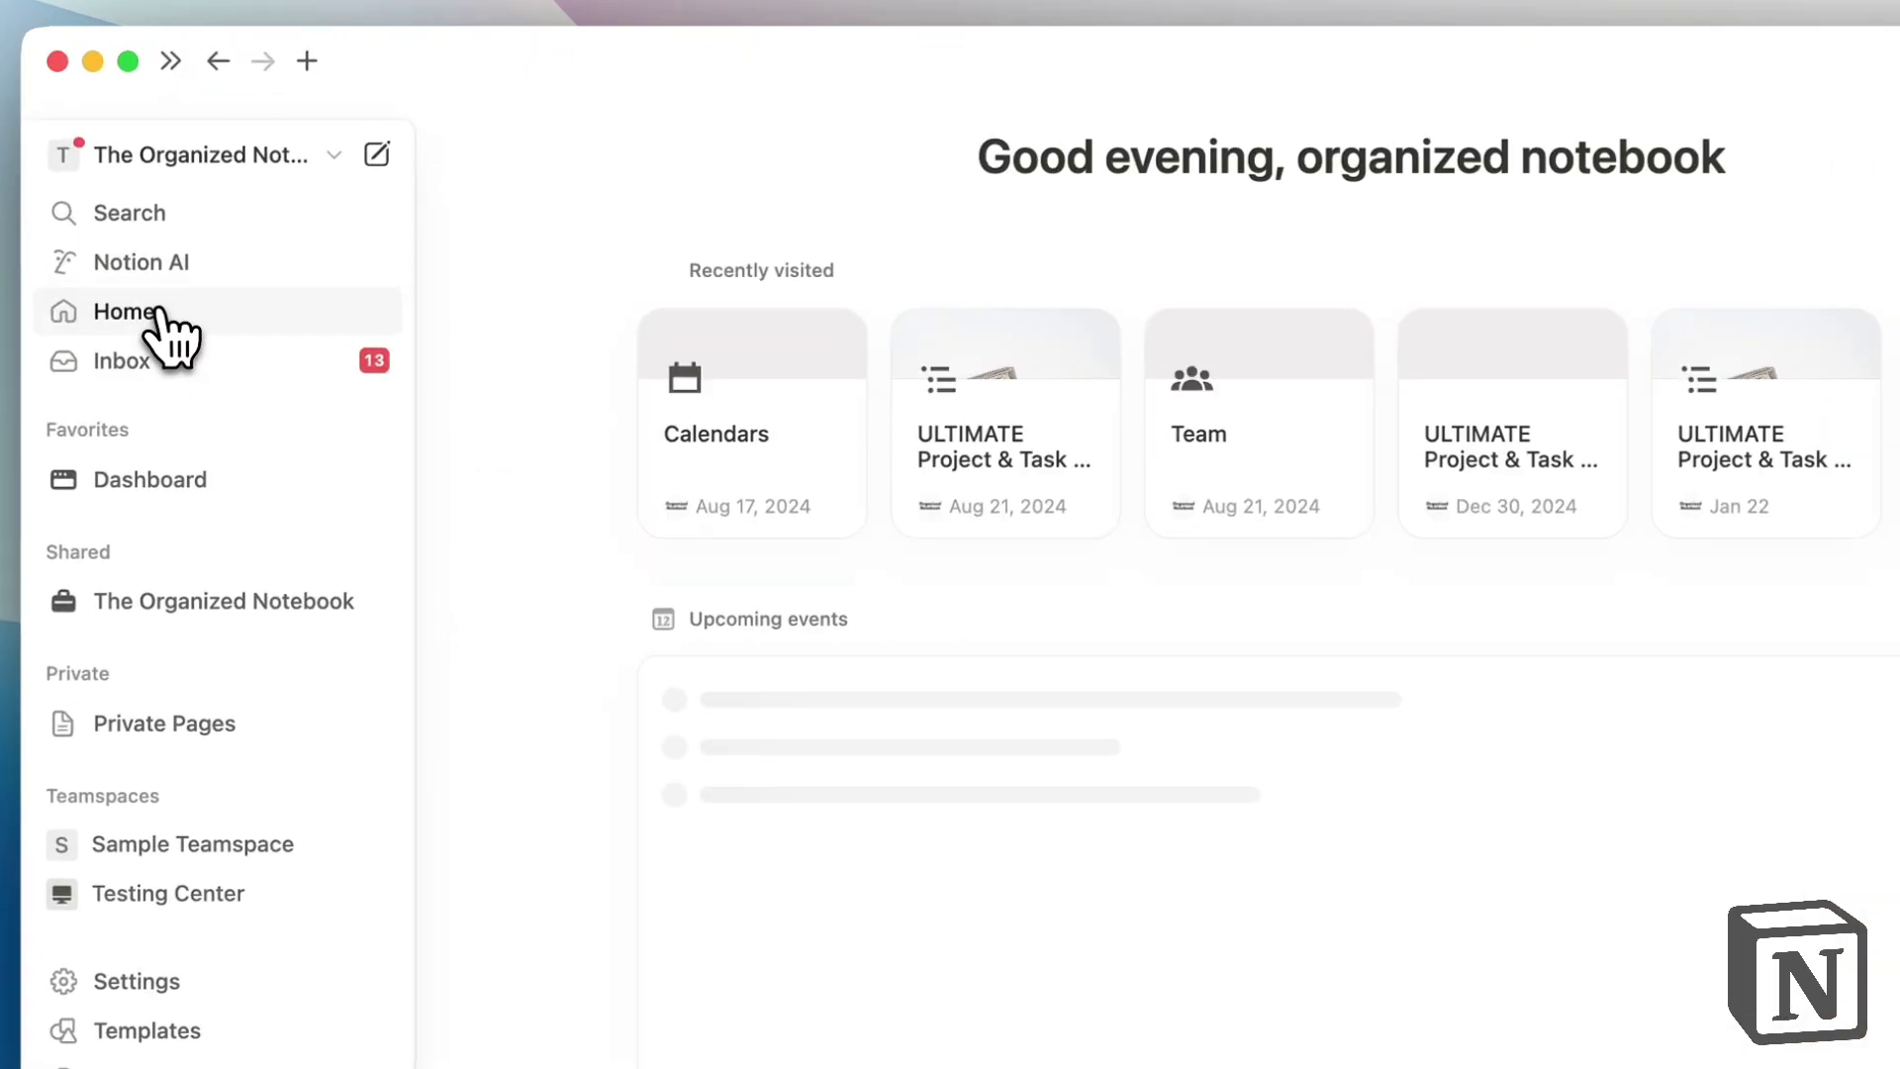
pyautogui.scroll(-5, 742, 488)
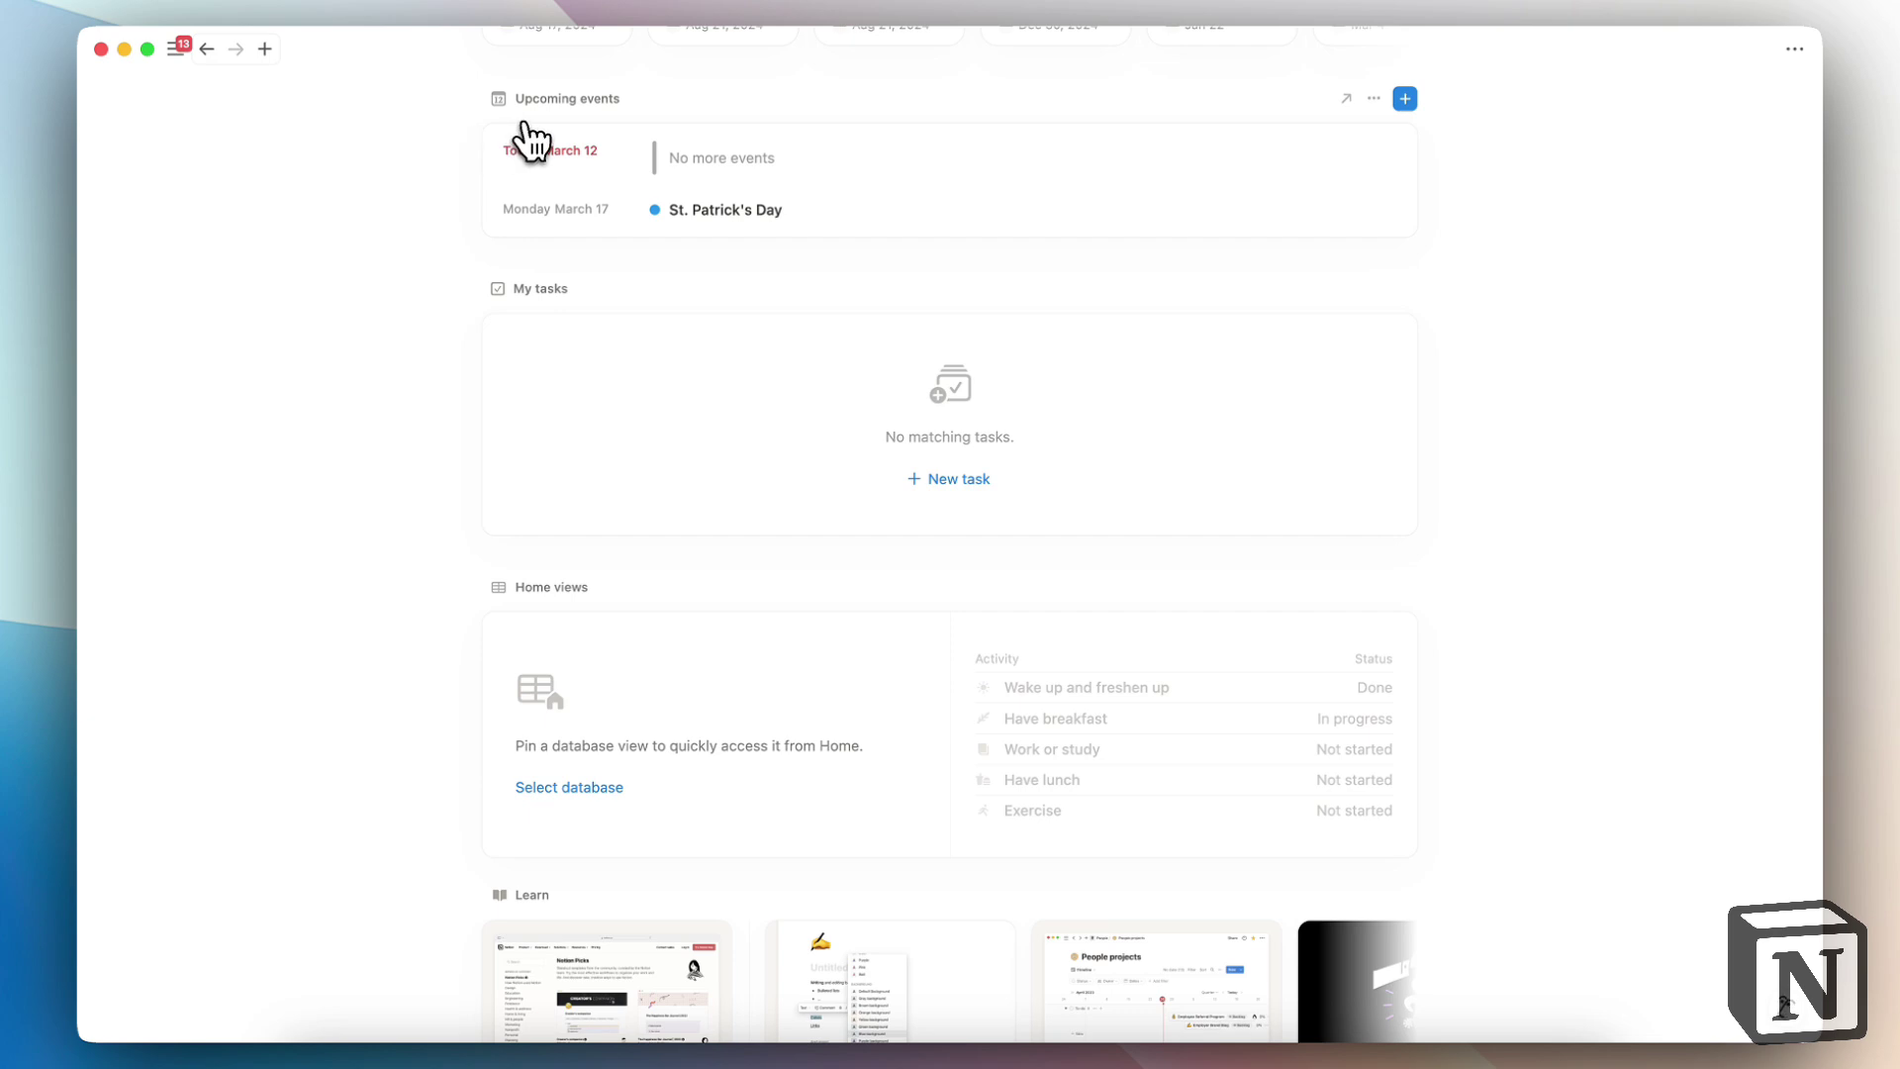
pyautogui.scroll(5, 530, 139)
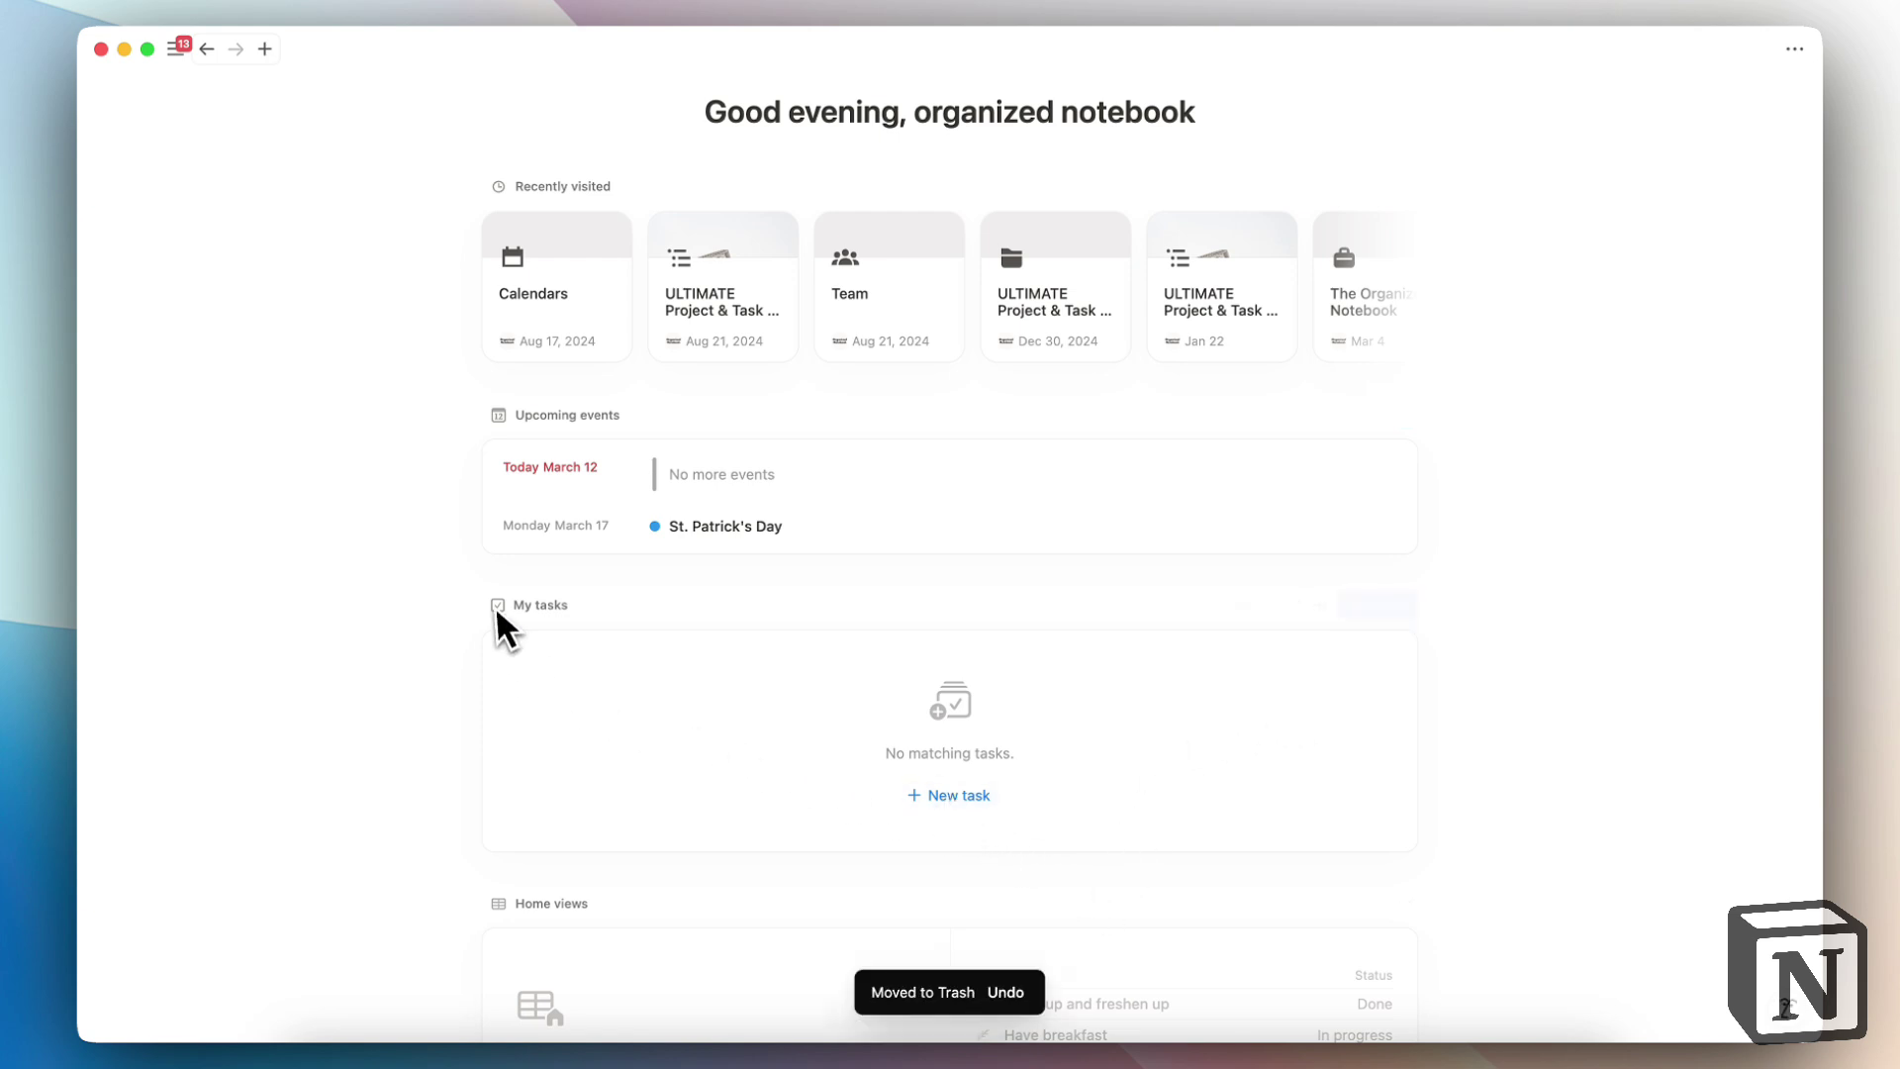
pyautogui.click(959, 795)
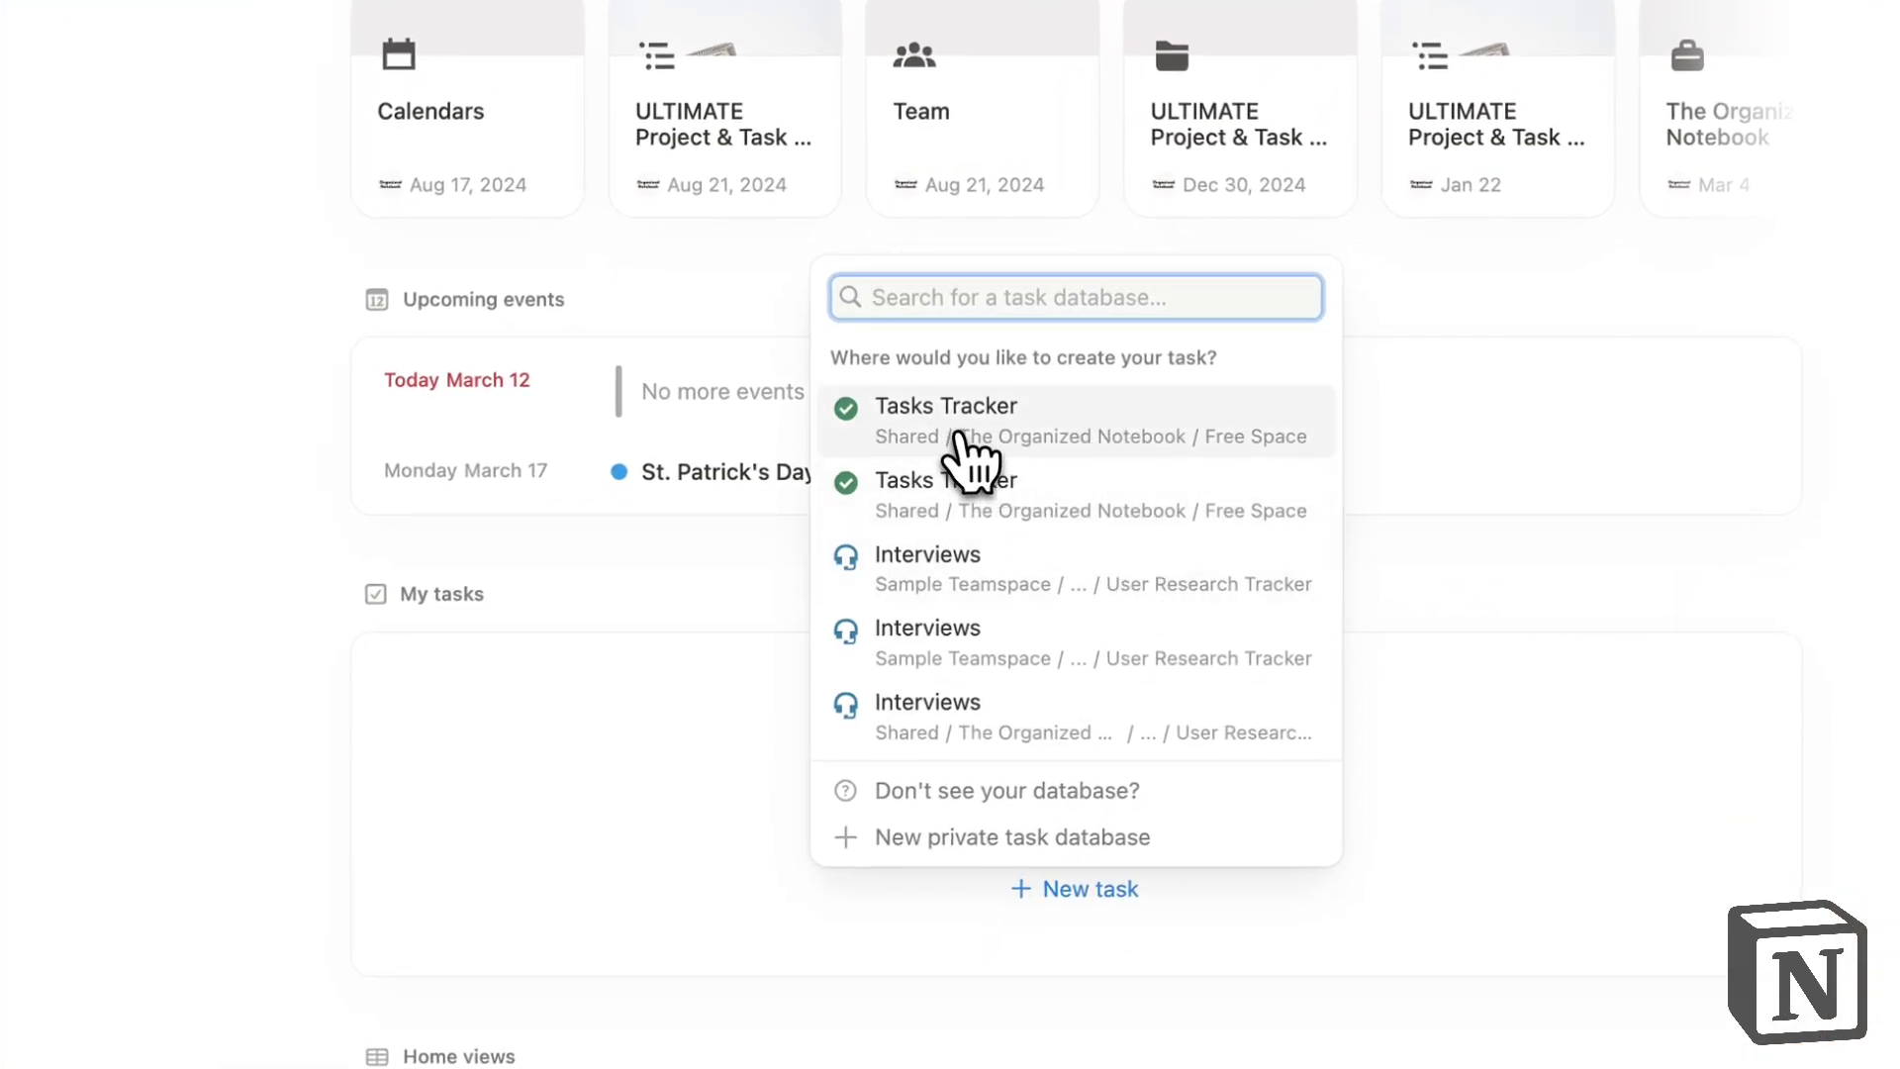
pyautogui.click(1112, 437)
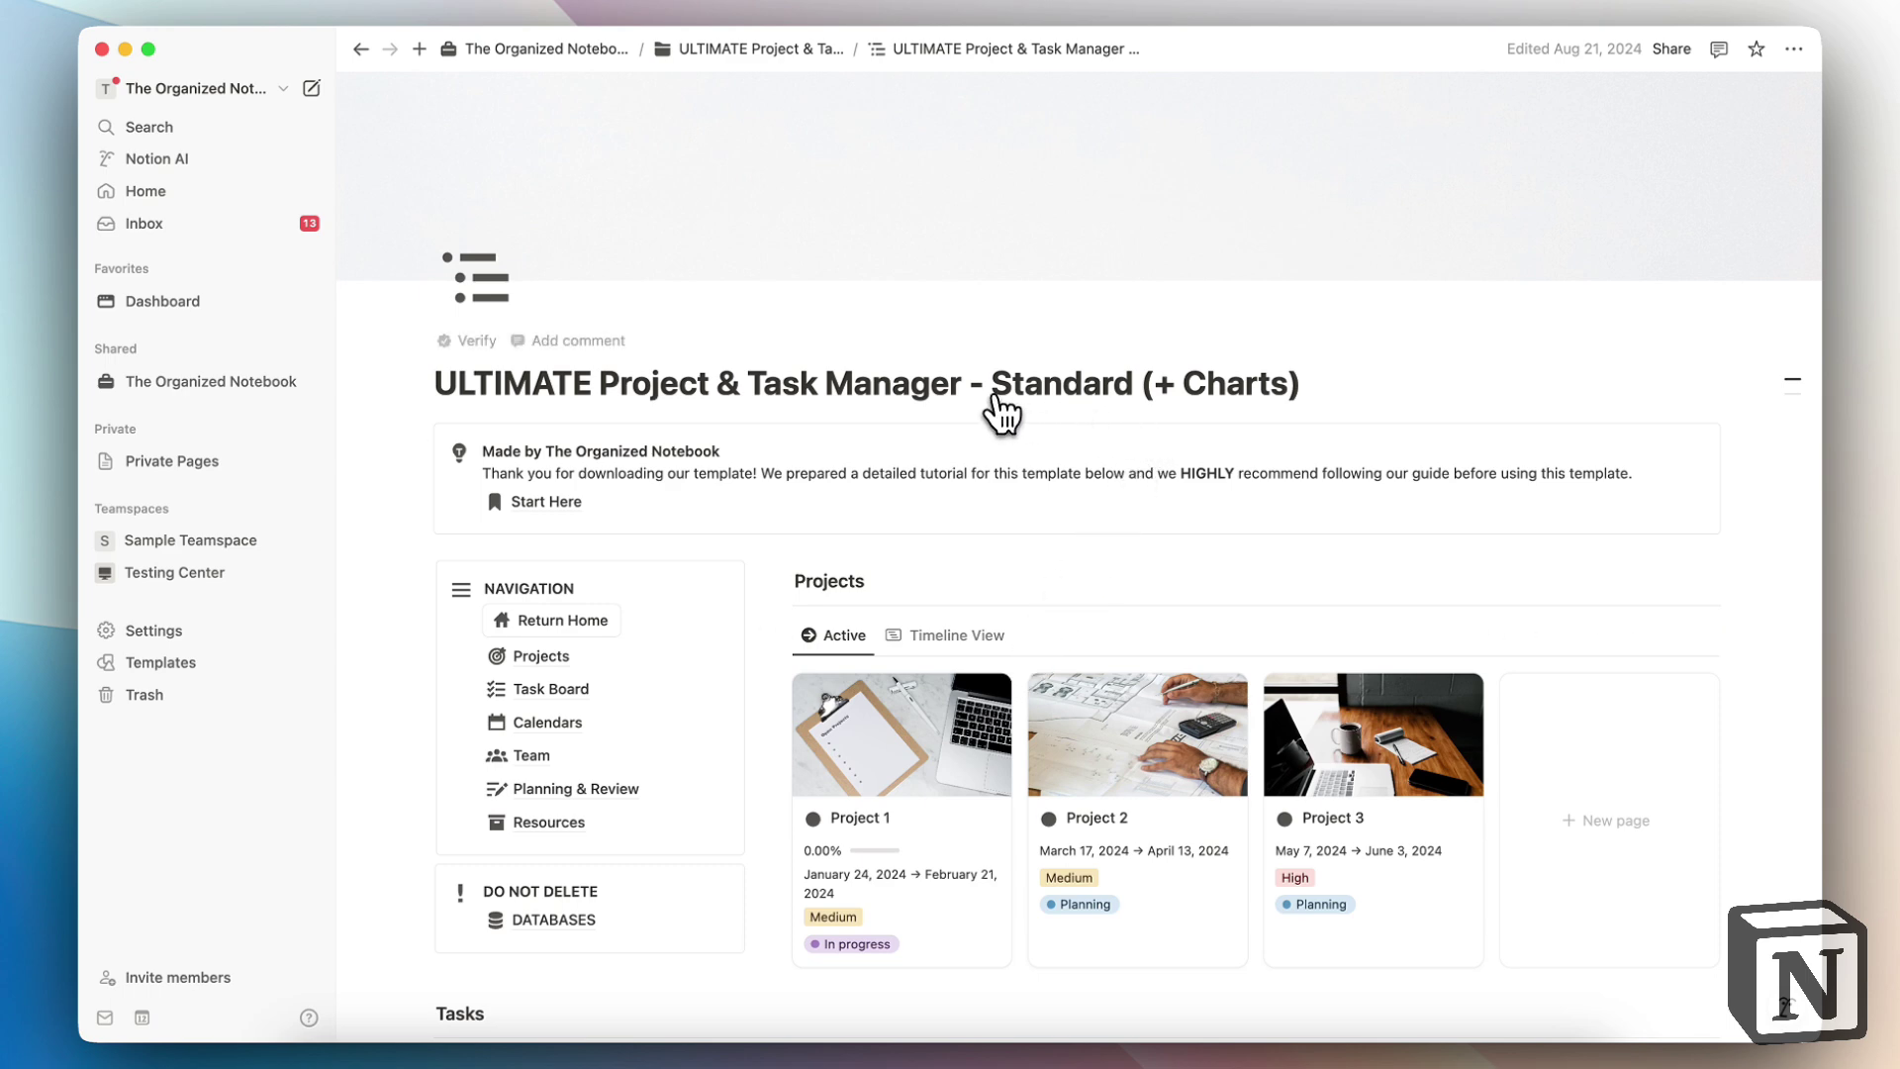
# Open Task 2 on the Tasks board and inspect its Sub Tasks formula
pyautogui.scroll(-6, 988, 412)
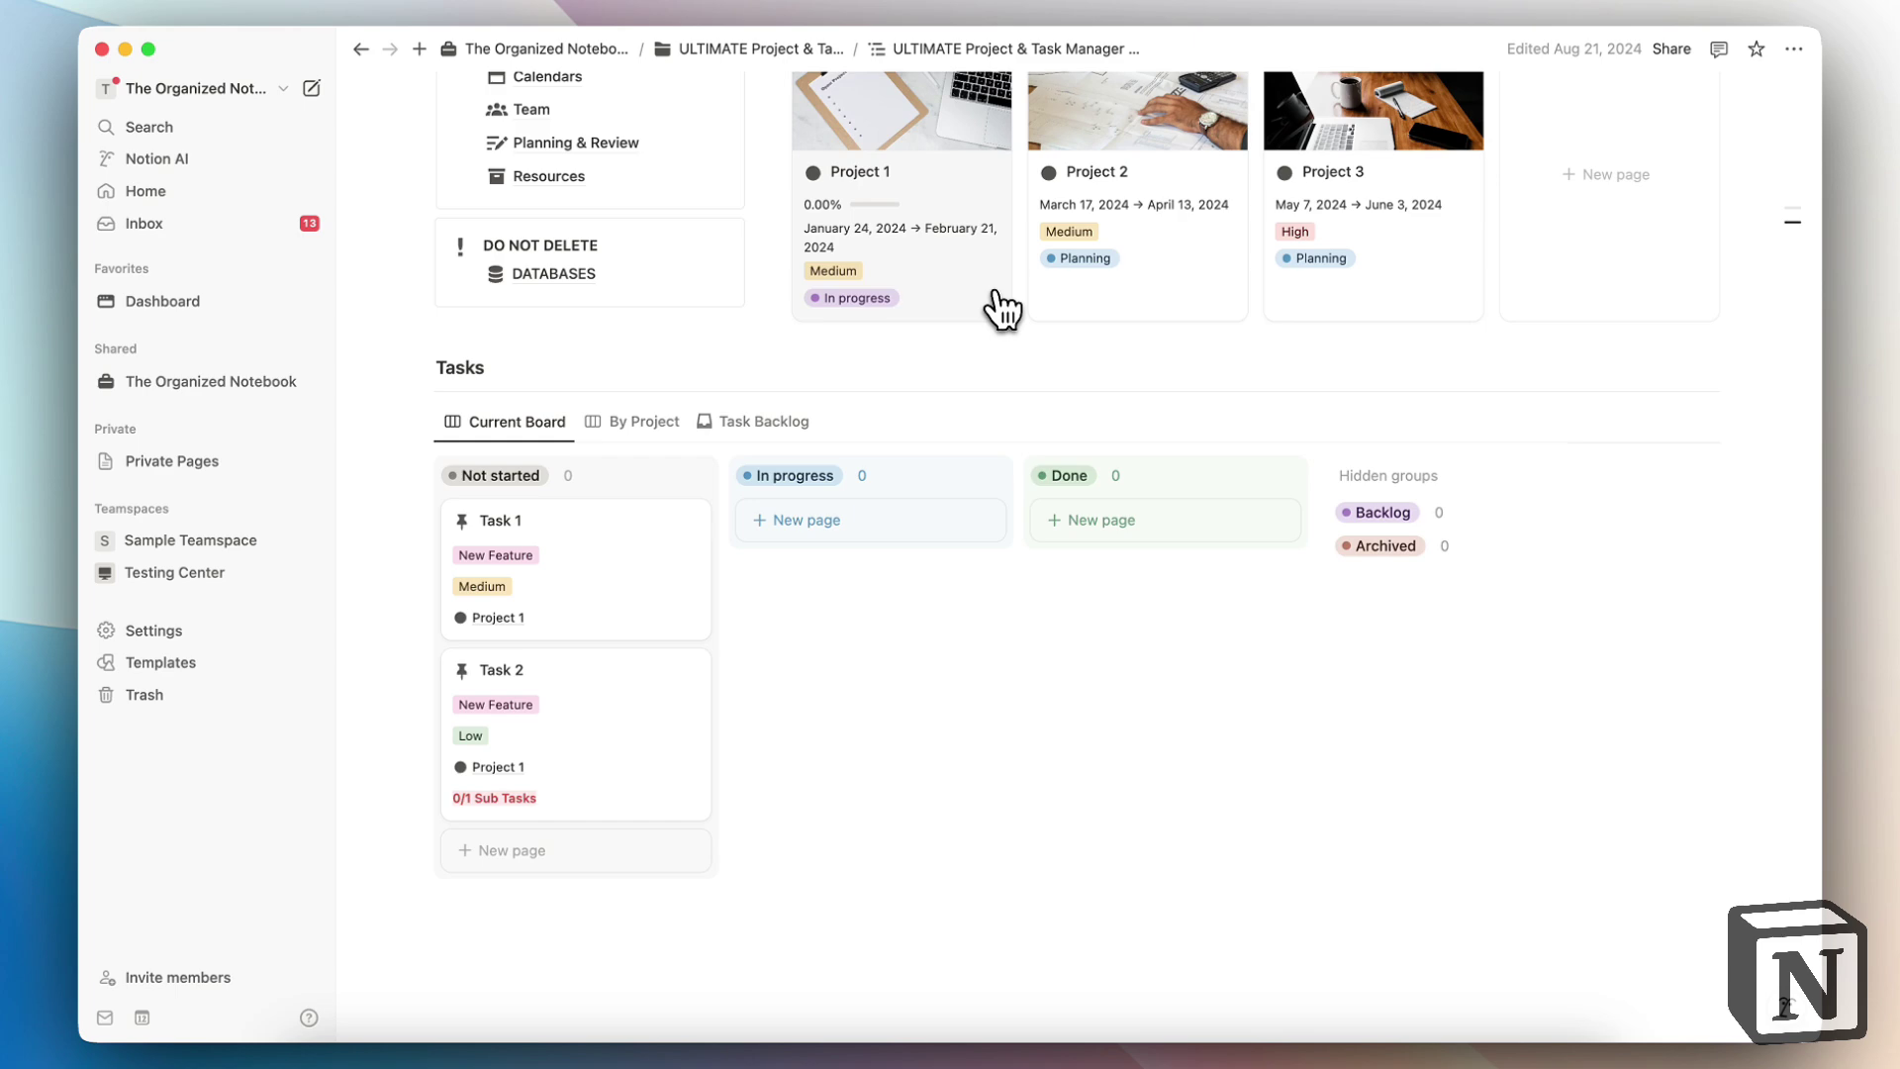
pyautogui.click(653, 770)
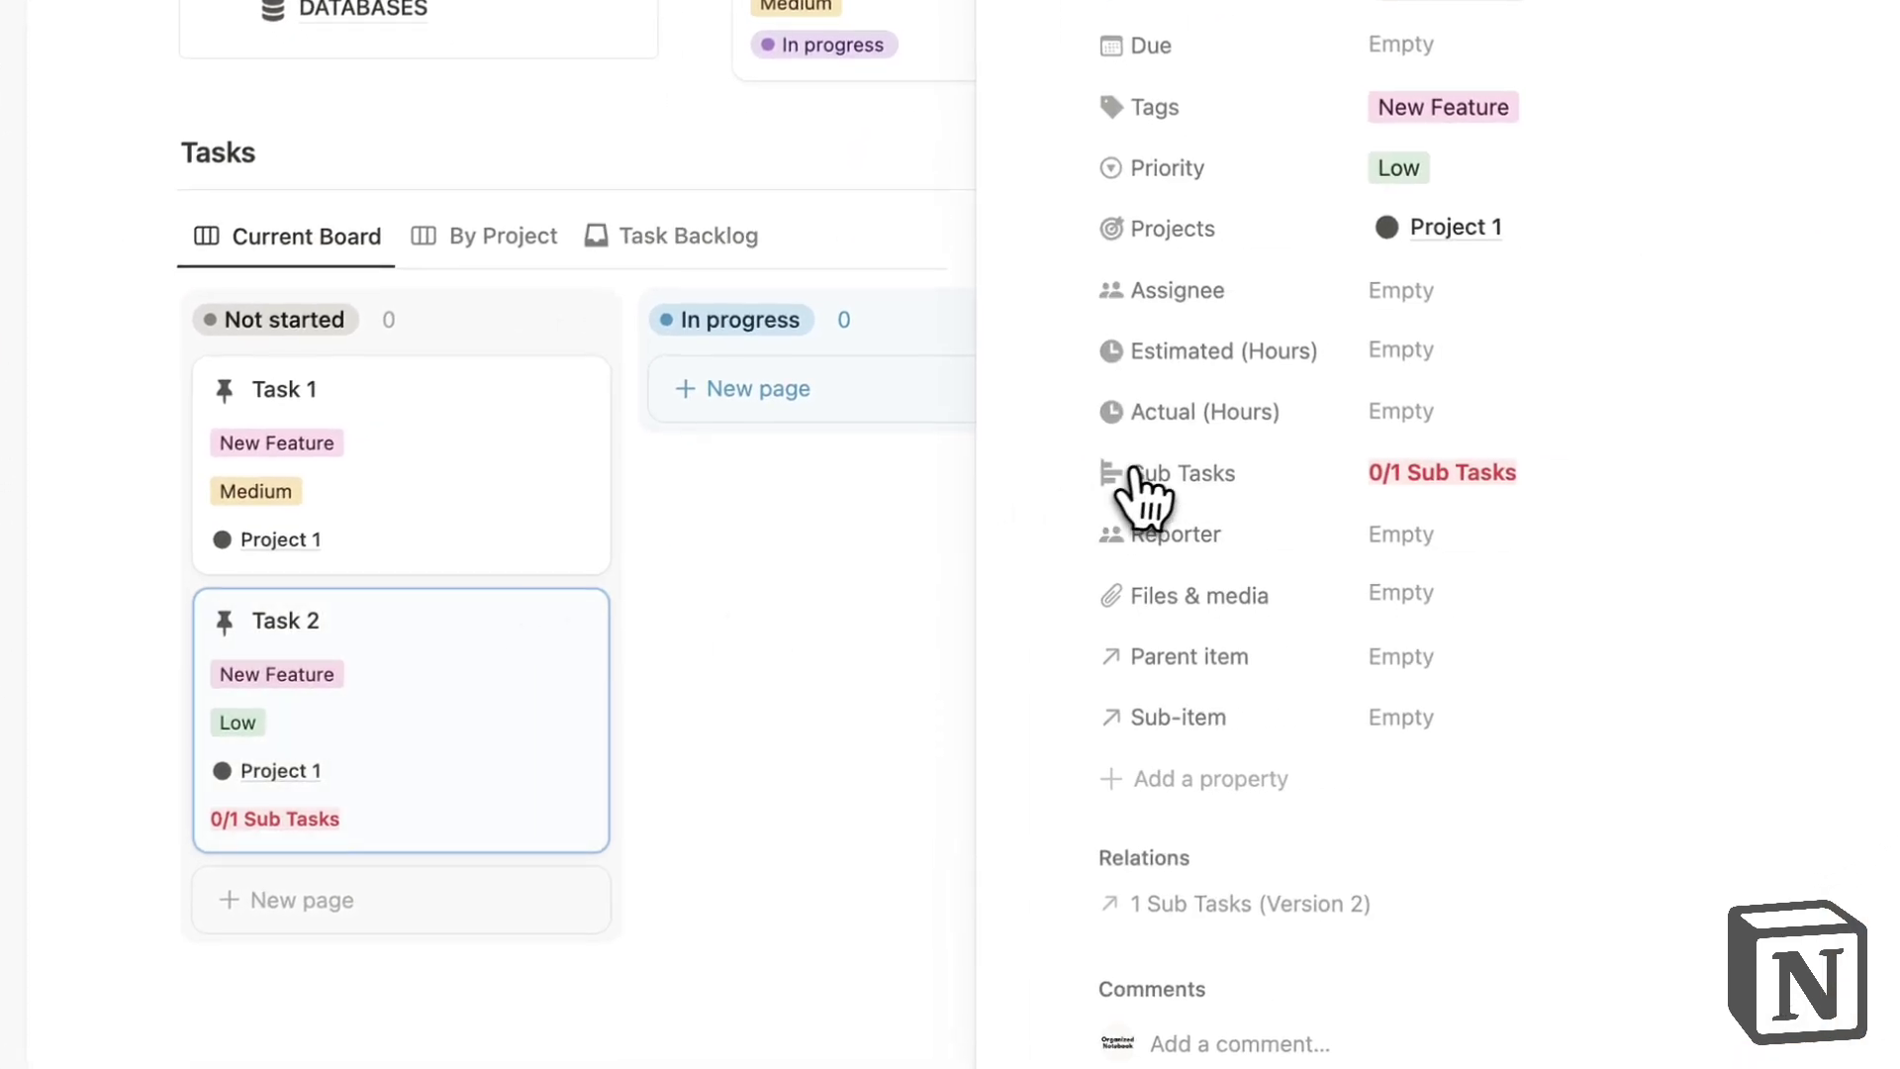
pyautogui.click(1475, 473)
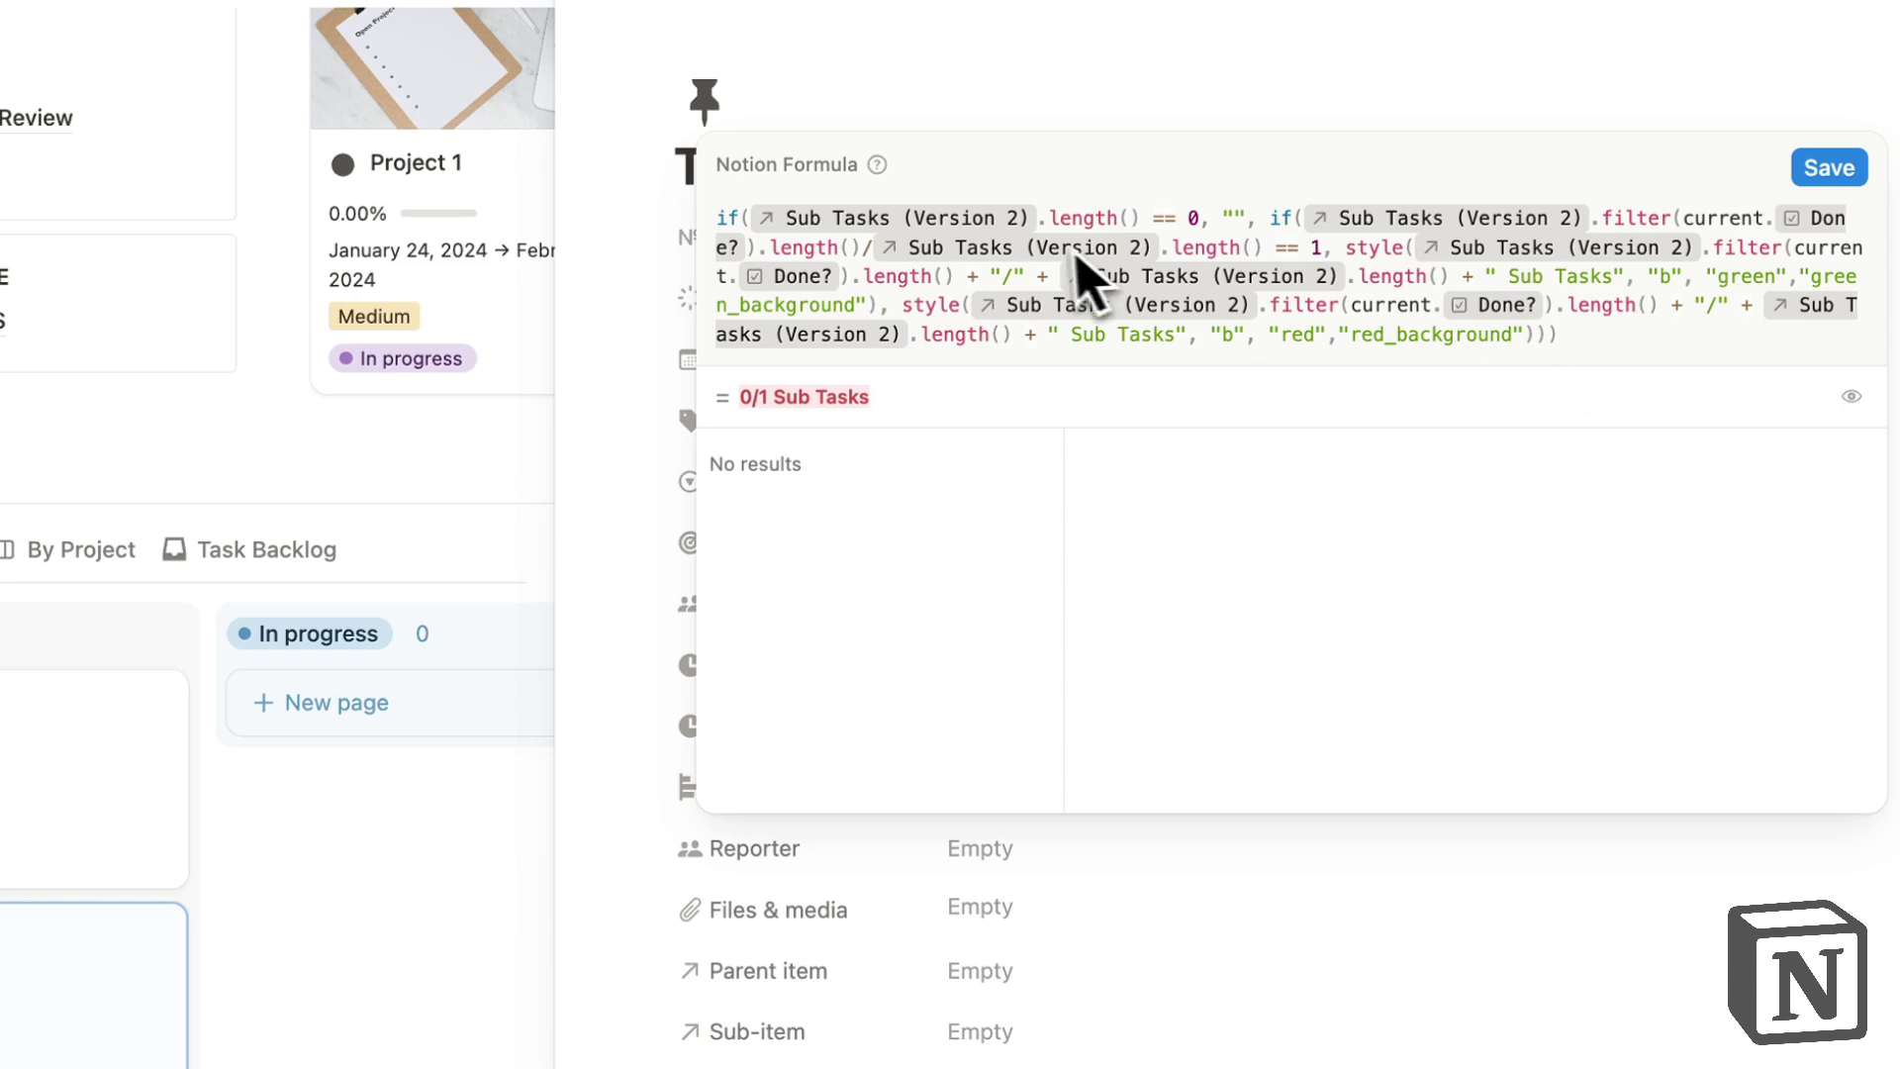
pyautogui.press('Escape')
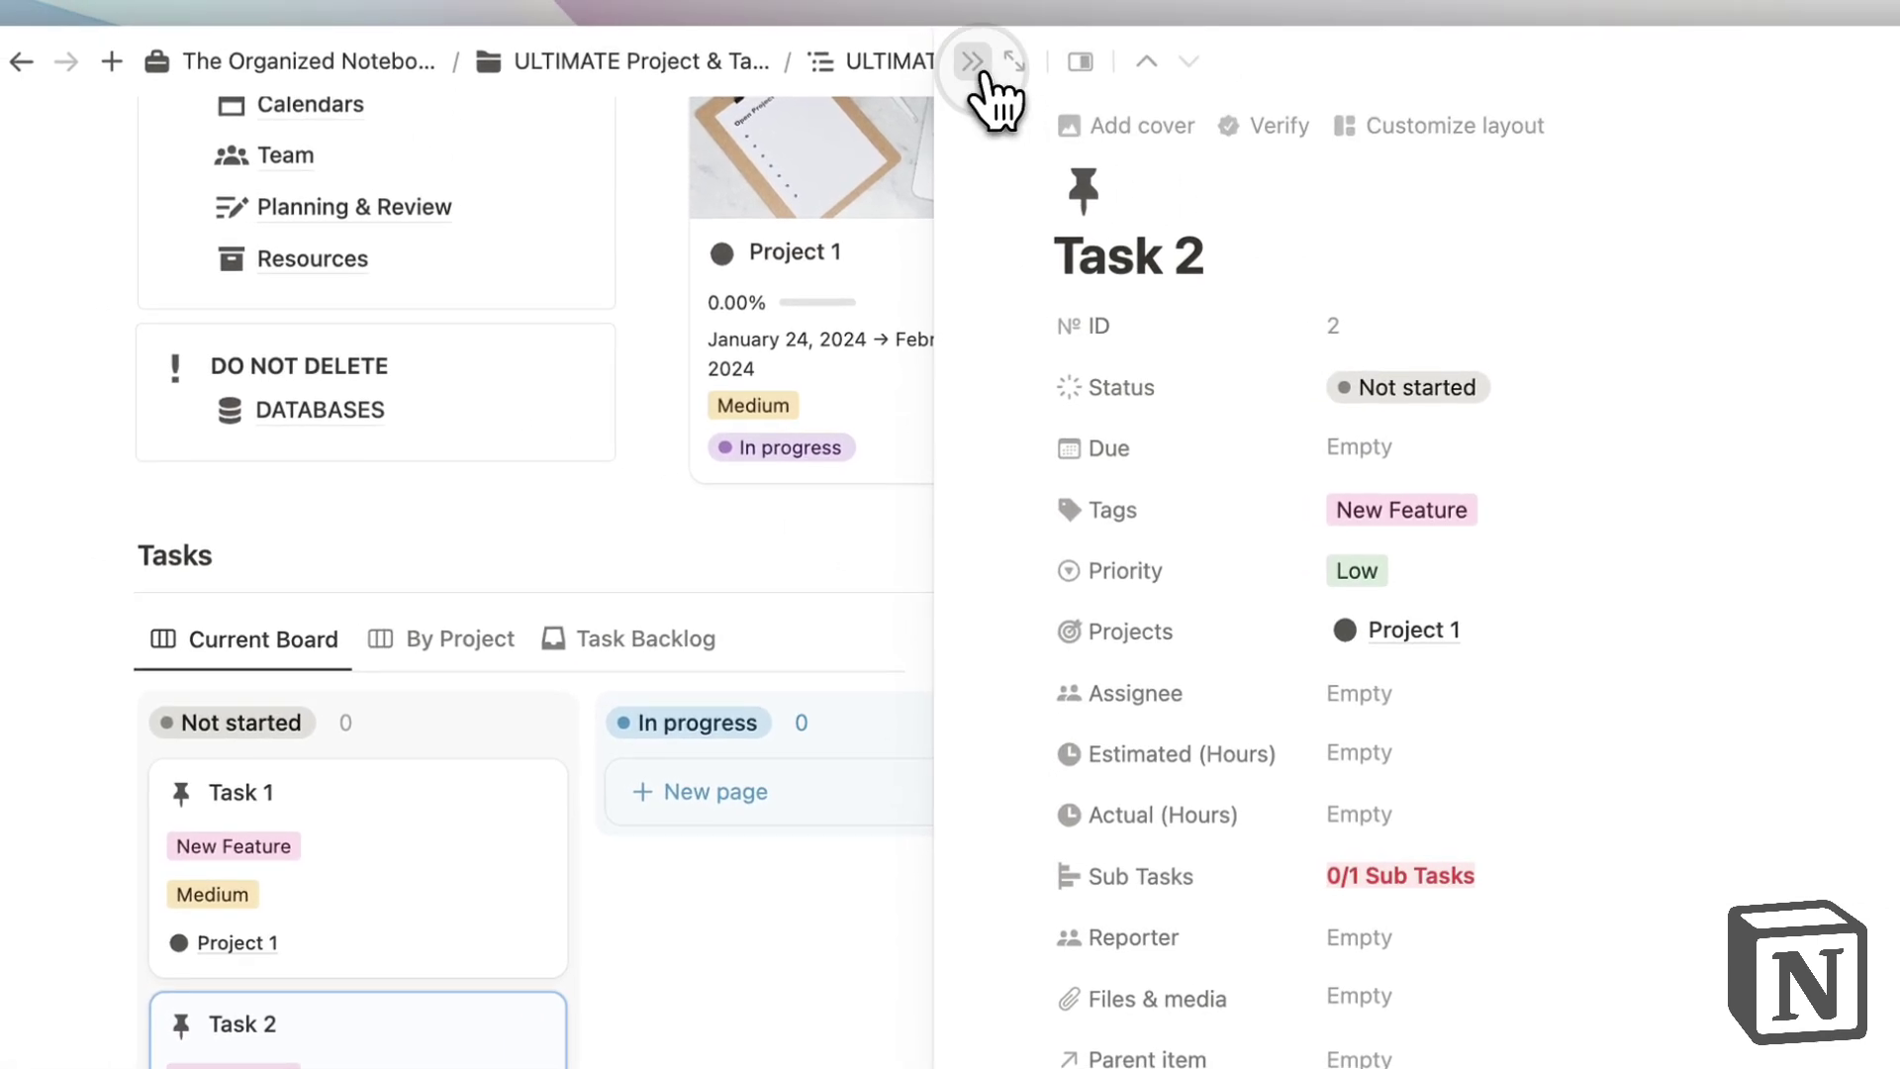
pyautogui.click(975, 64)
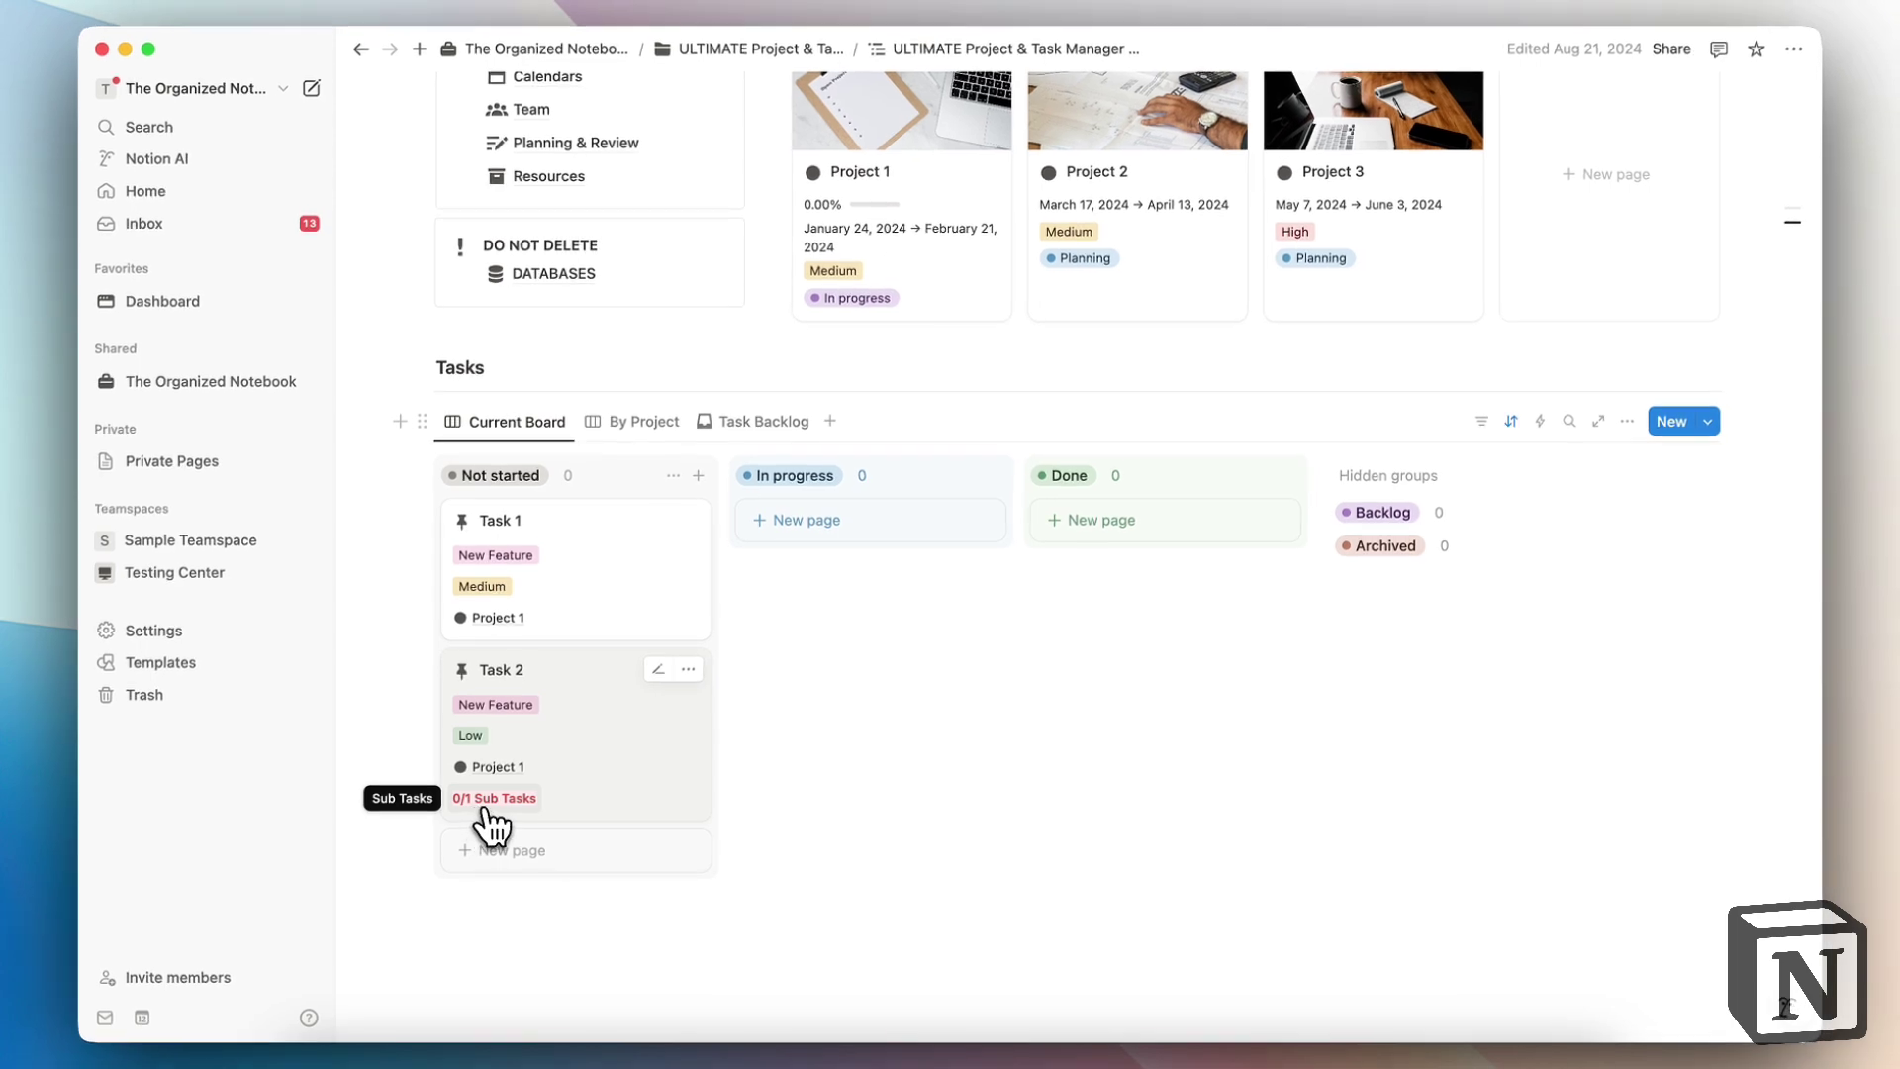
# Look through the board's Customize Tasks settings, then close them
pyautogui.click(1627, 421)
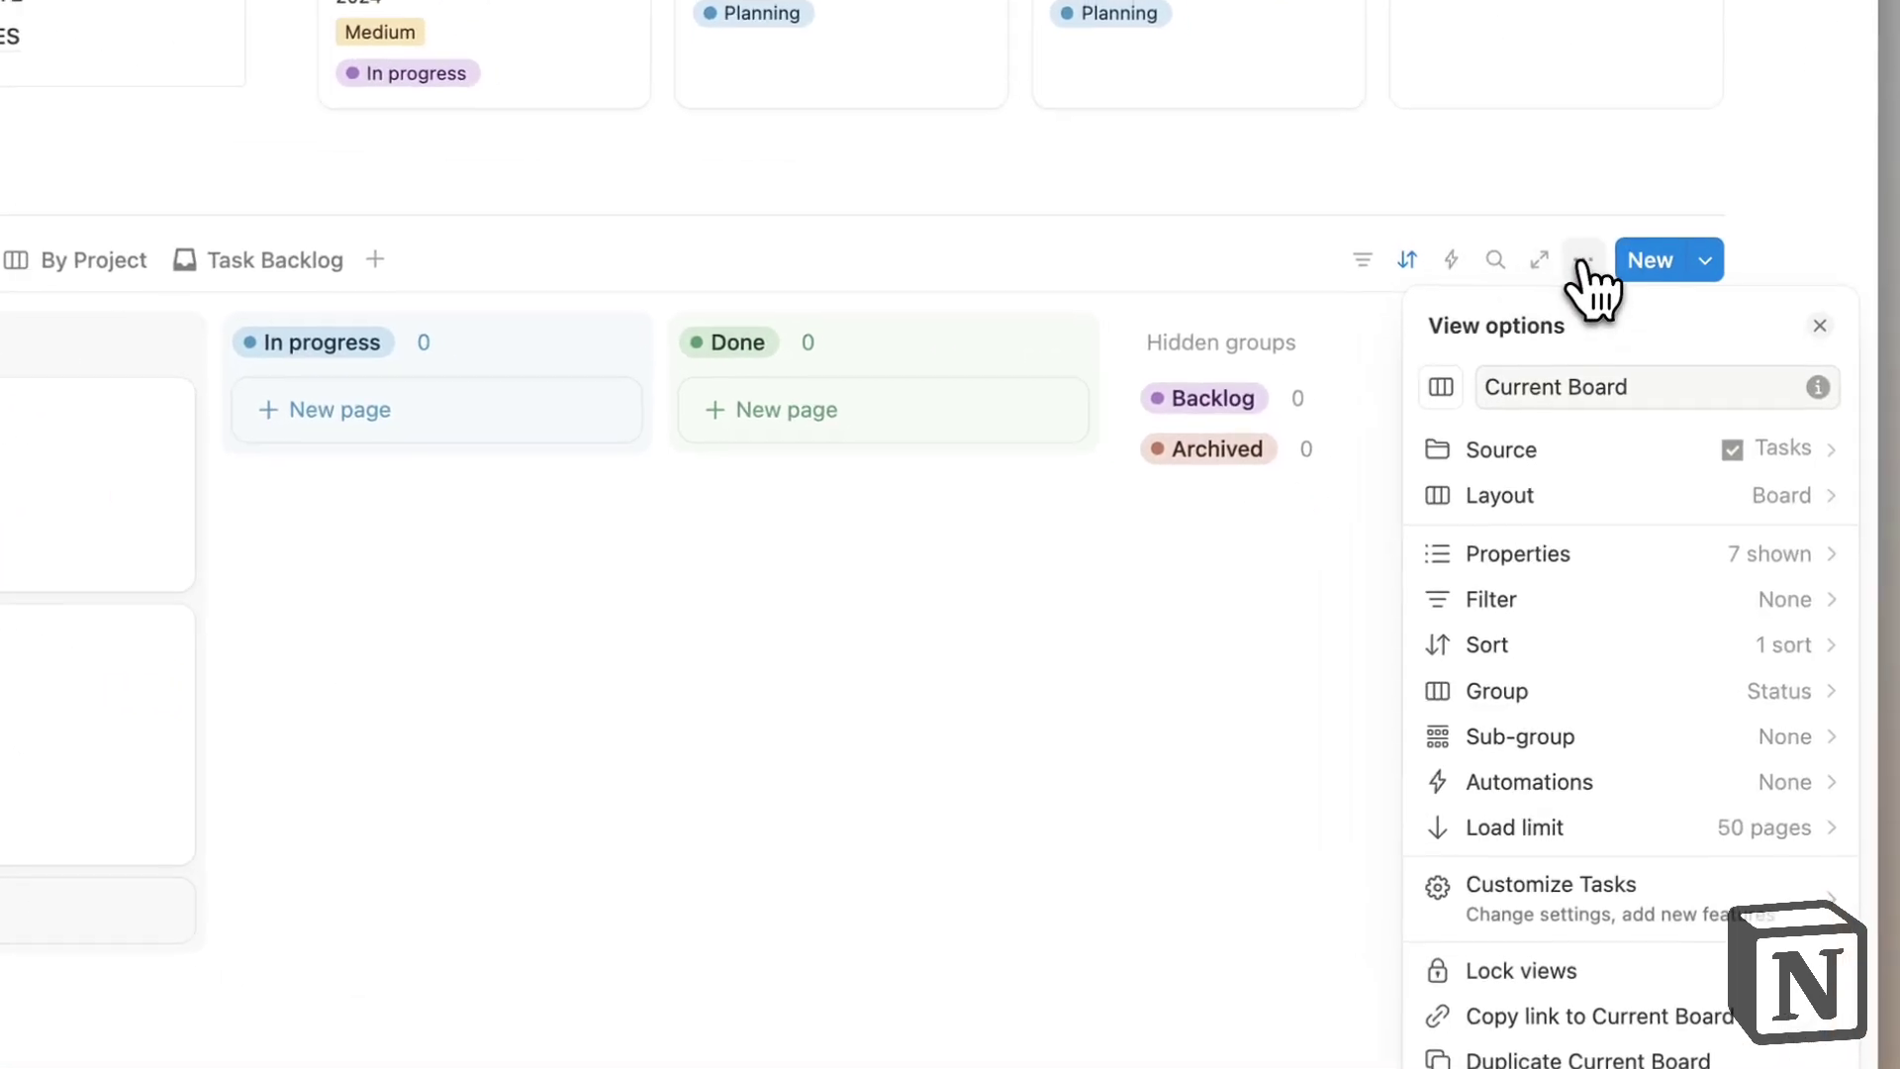
pyautogui.click(1616, 902)
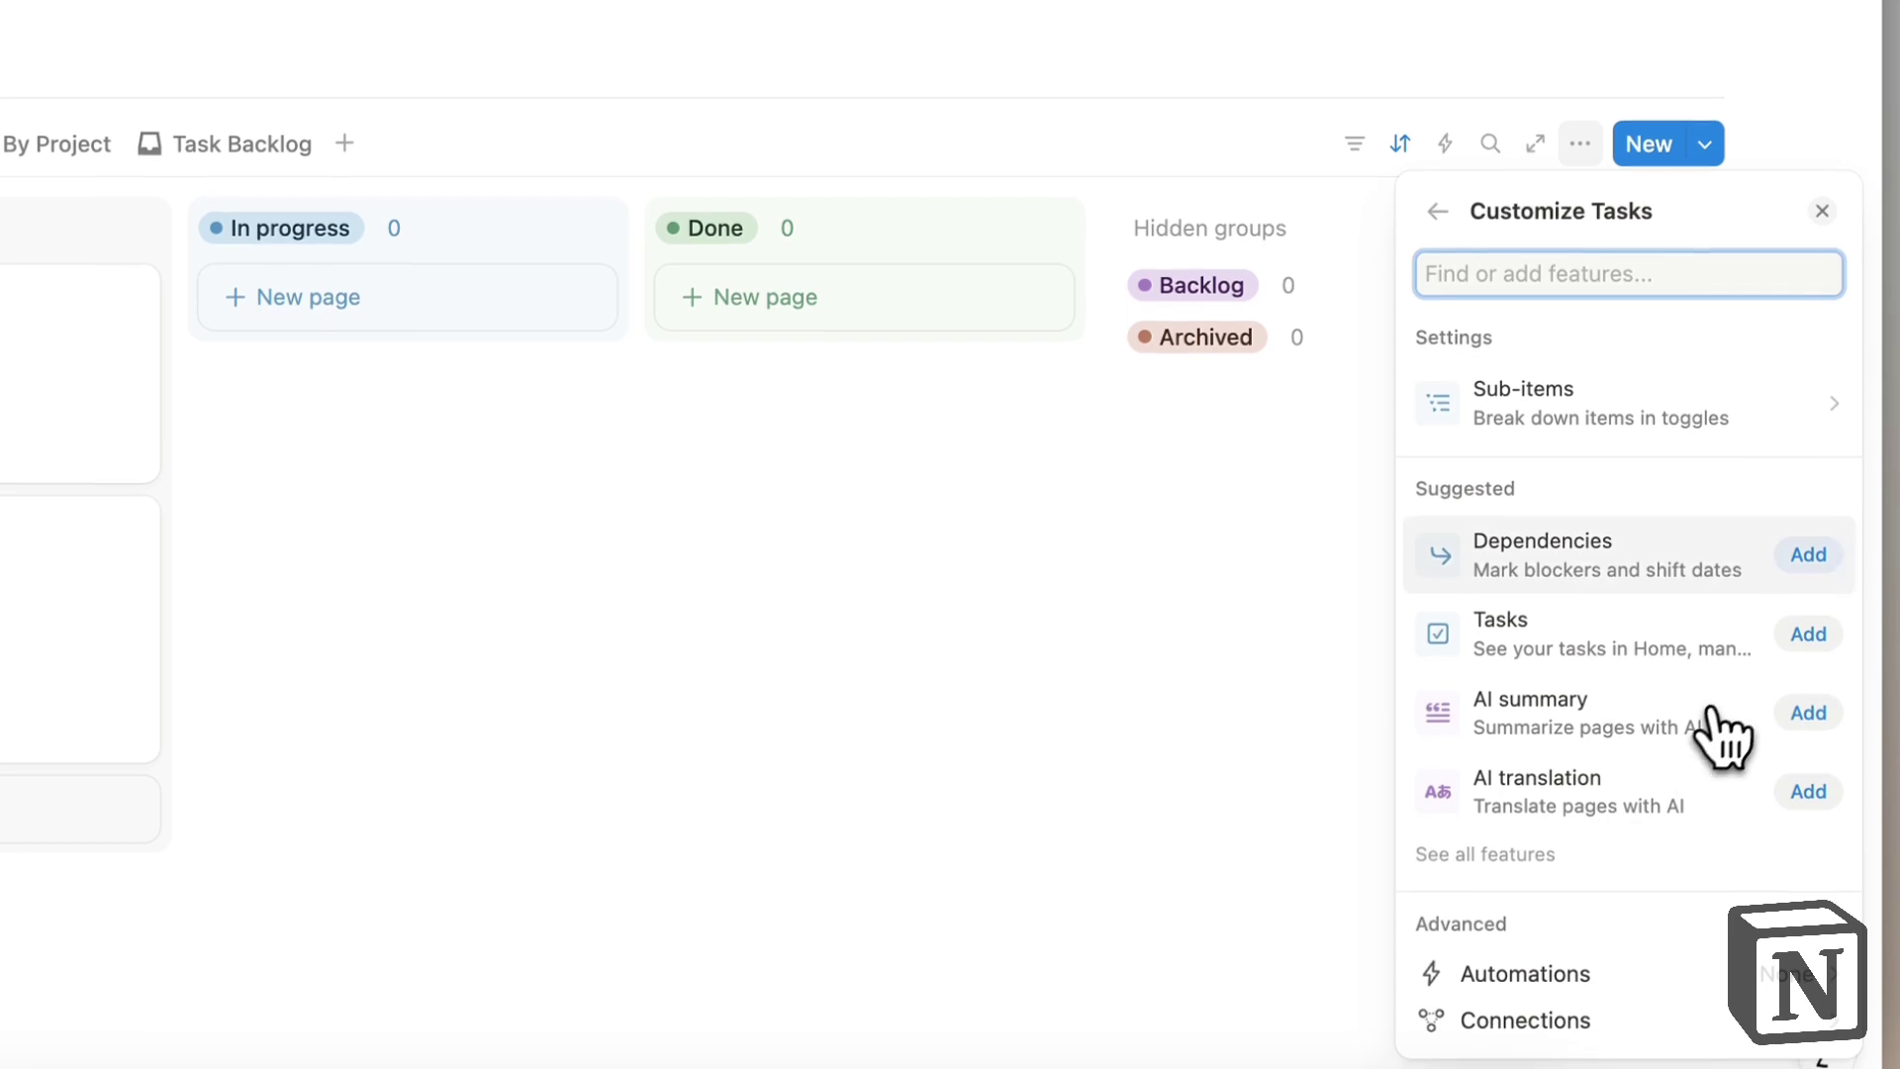
pyautogui.moveTo(1588, 407)
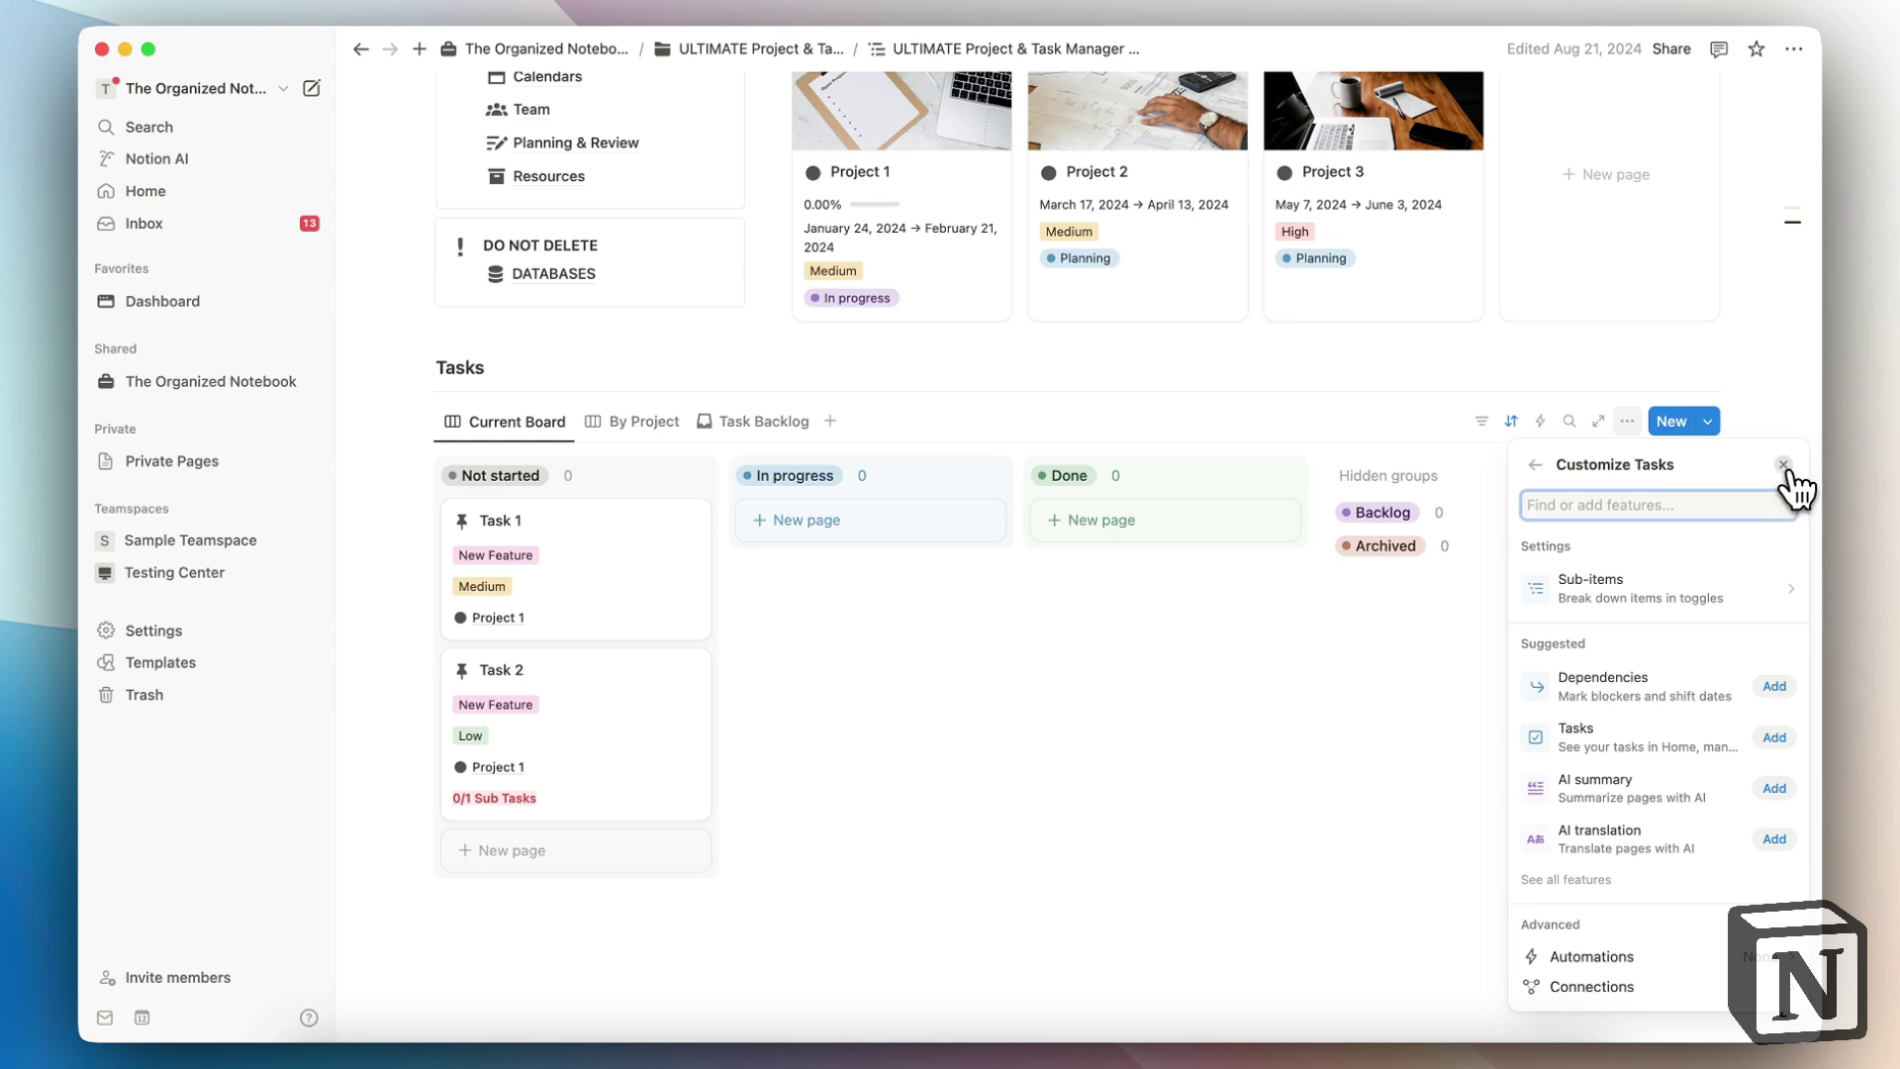
pyautogui.click(1784, 465)
pyautogui.scroll(1, 1562, 546)
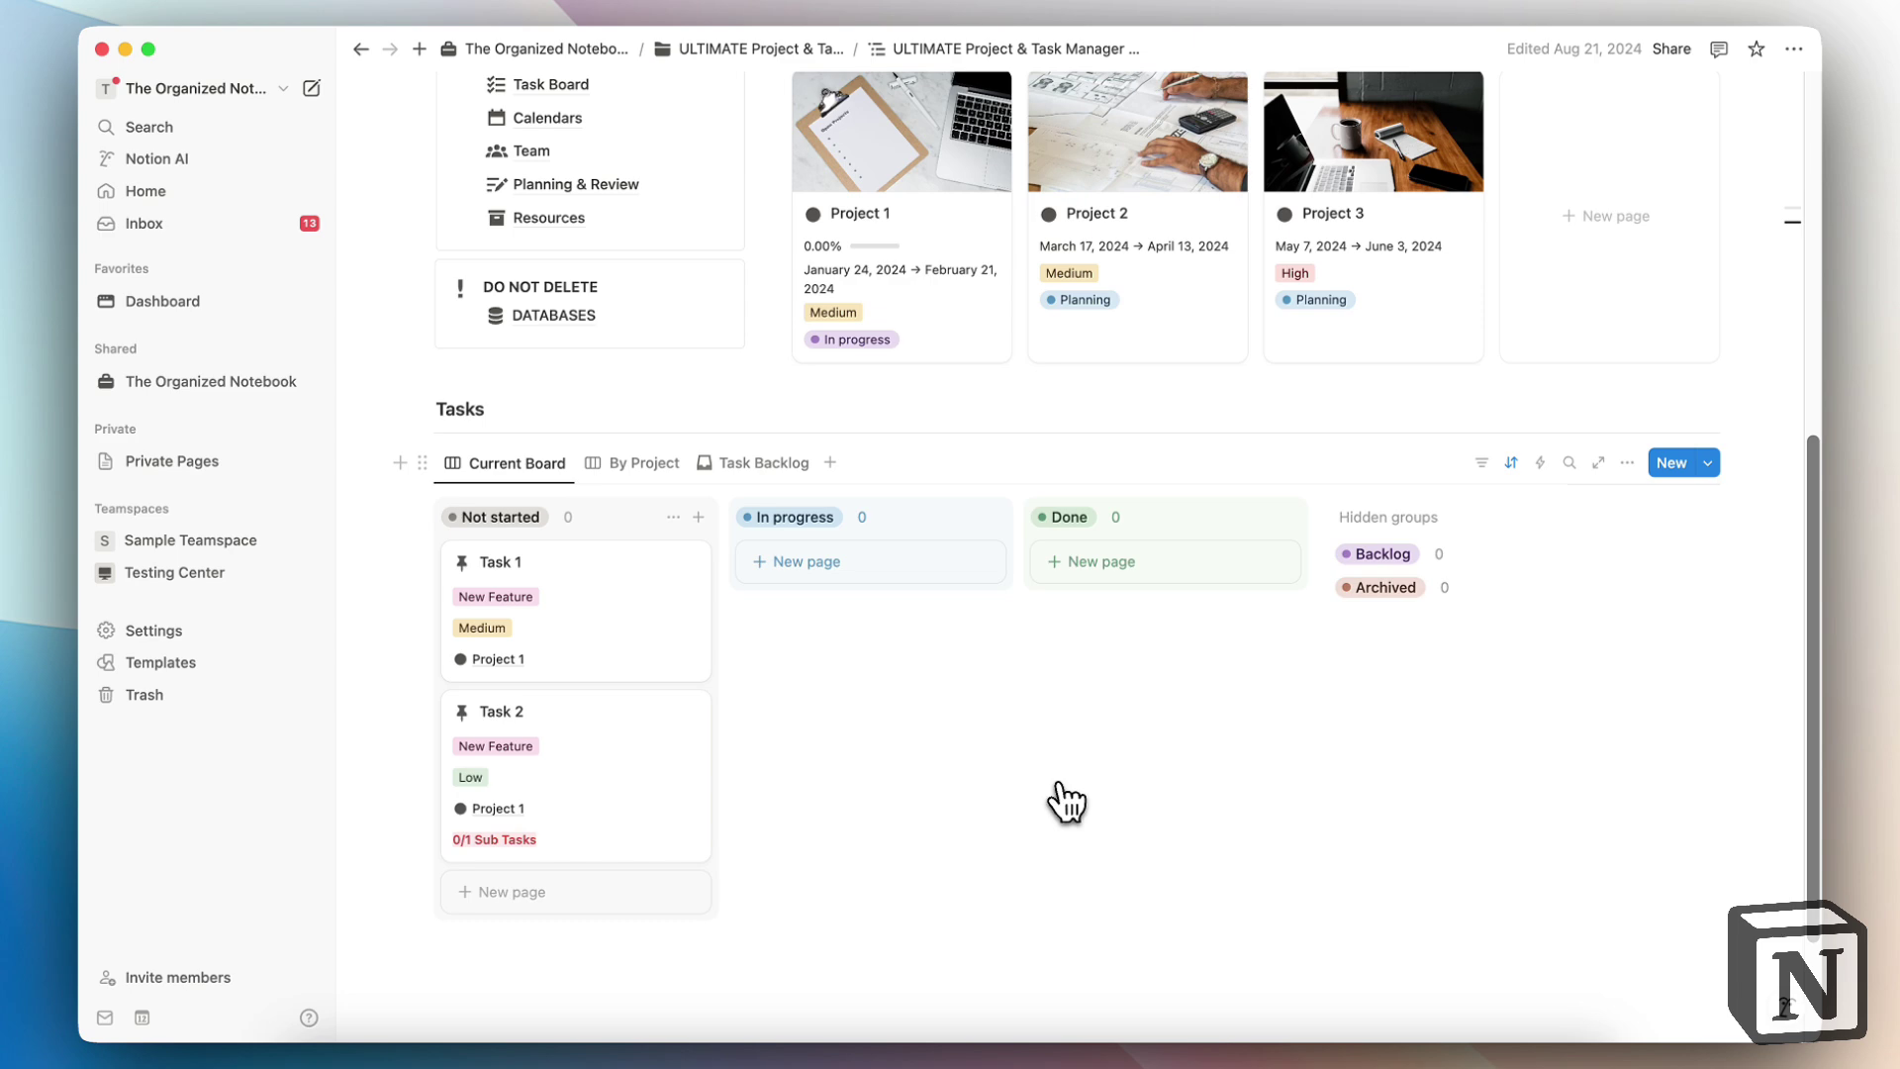
# Add the sub-task 'Check front garden' to Water the garden in Todoist's Inbox
pyautogui.click(1249, 1057)
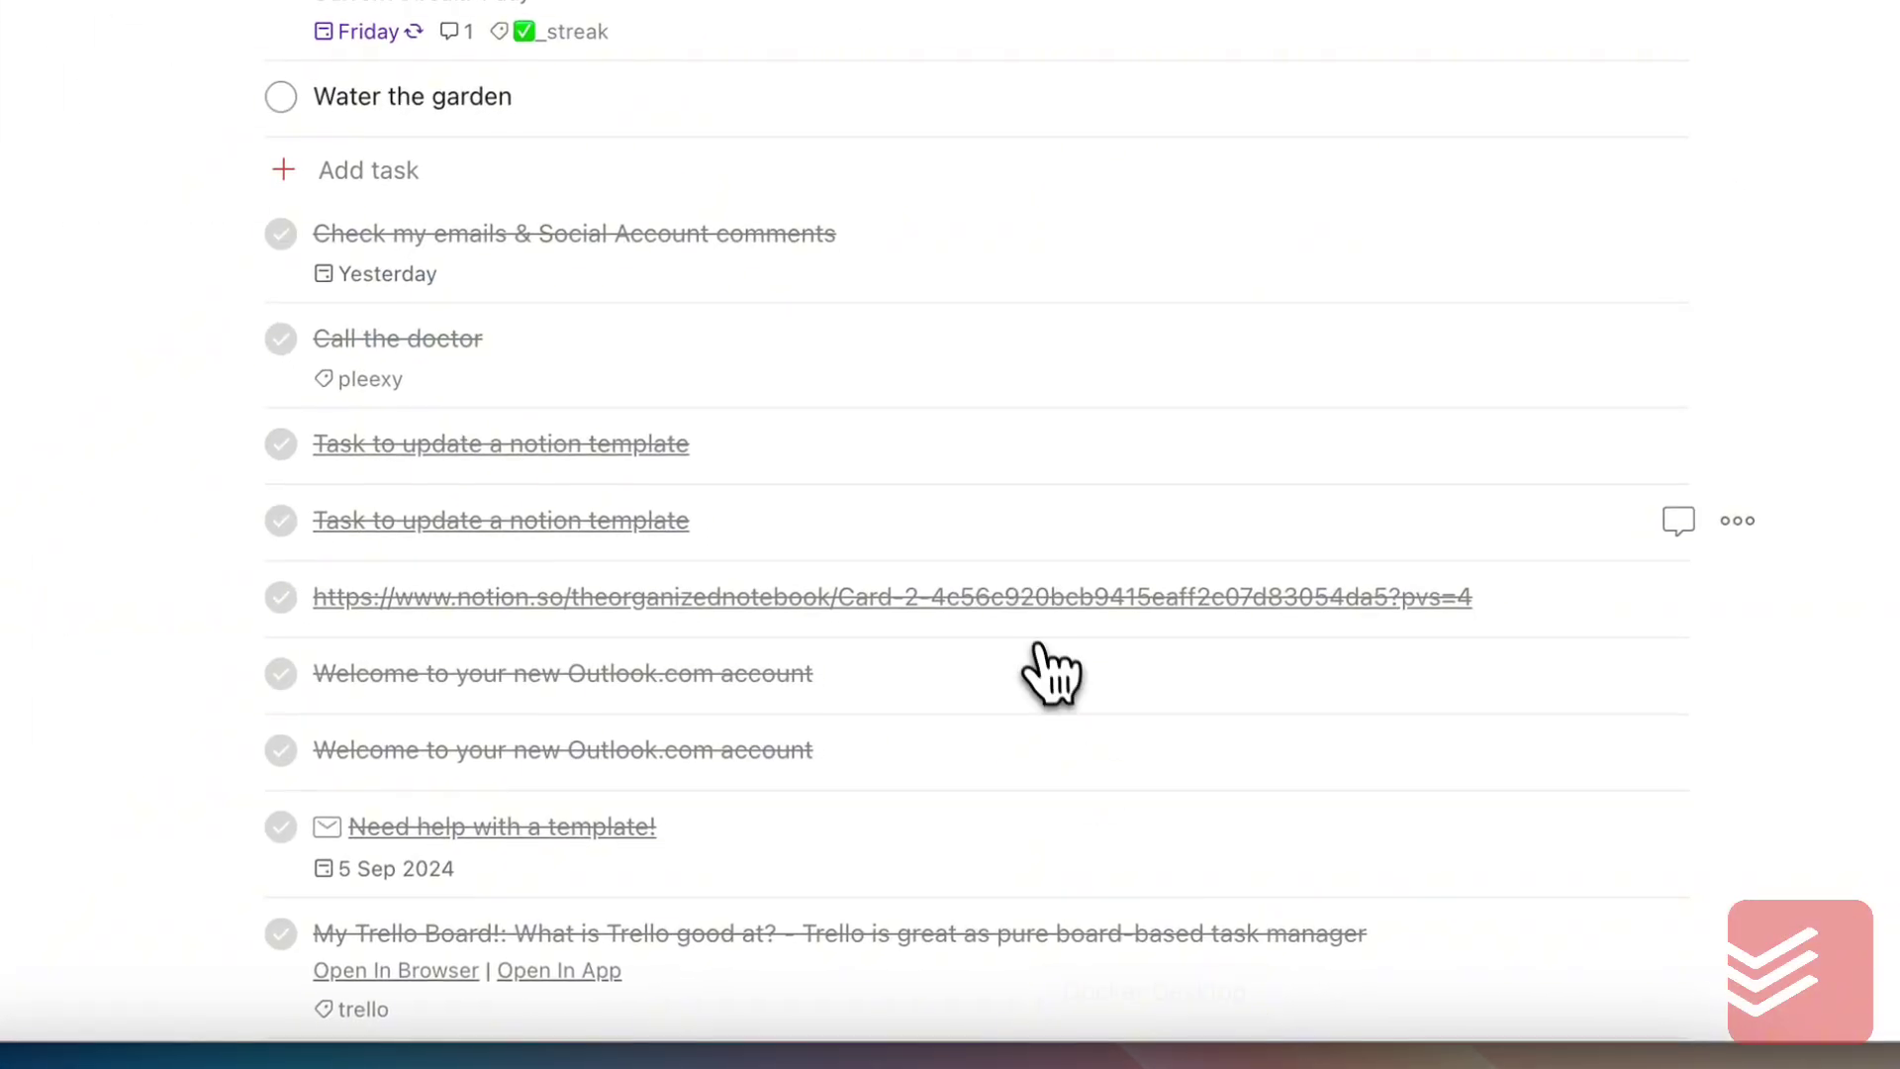
pyautogui.click(647, 102)
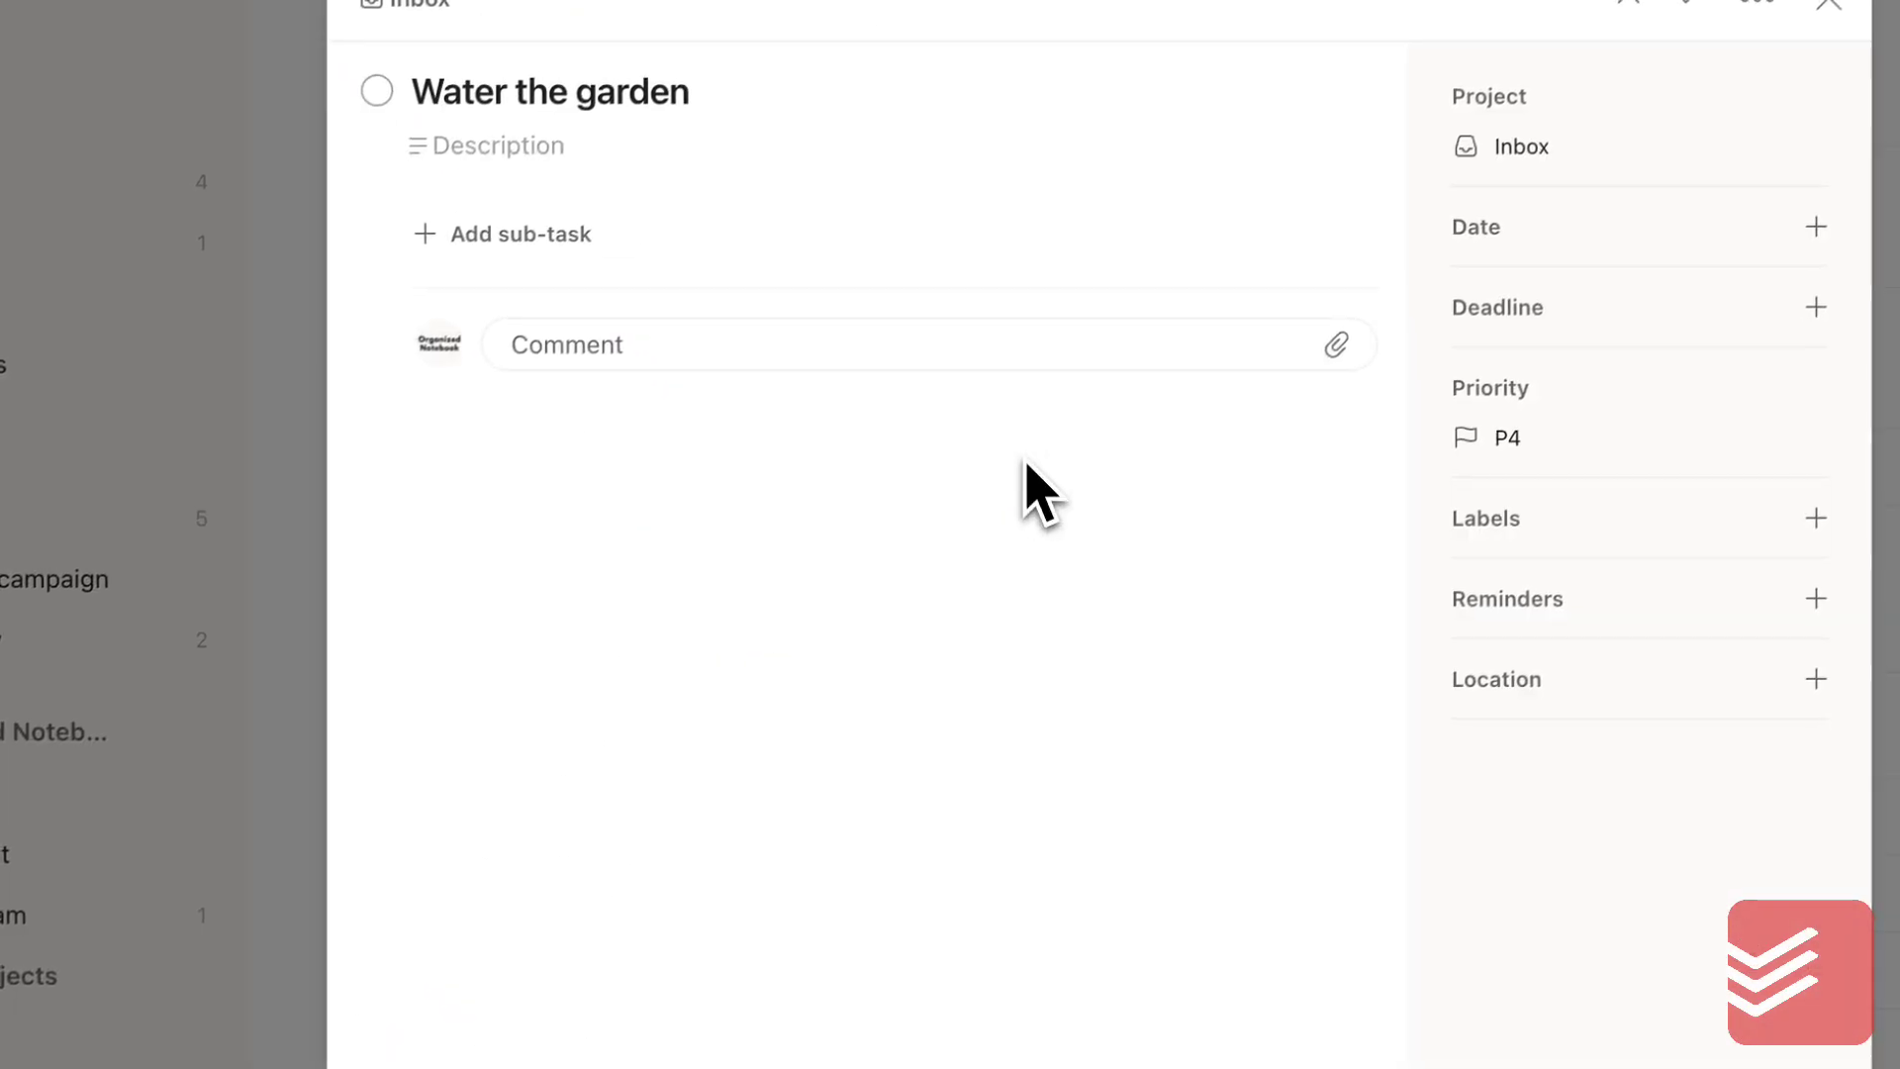
pyautogui.click(529, 236)
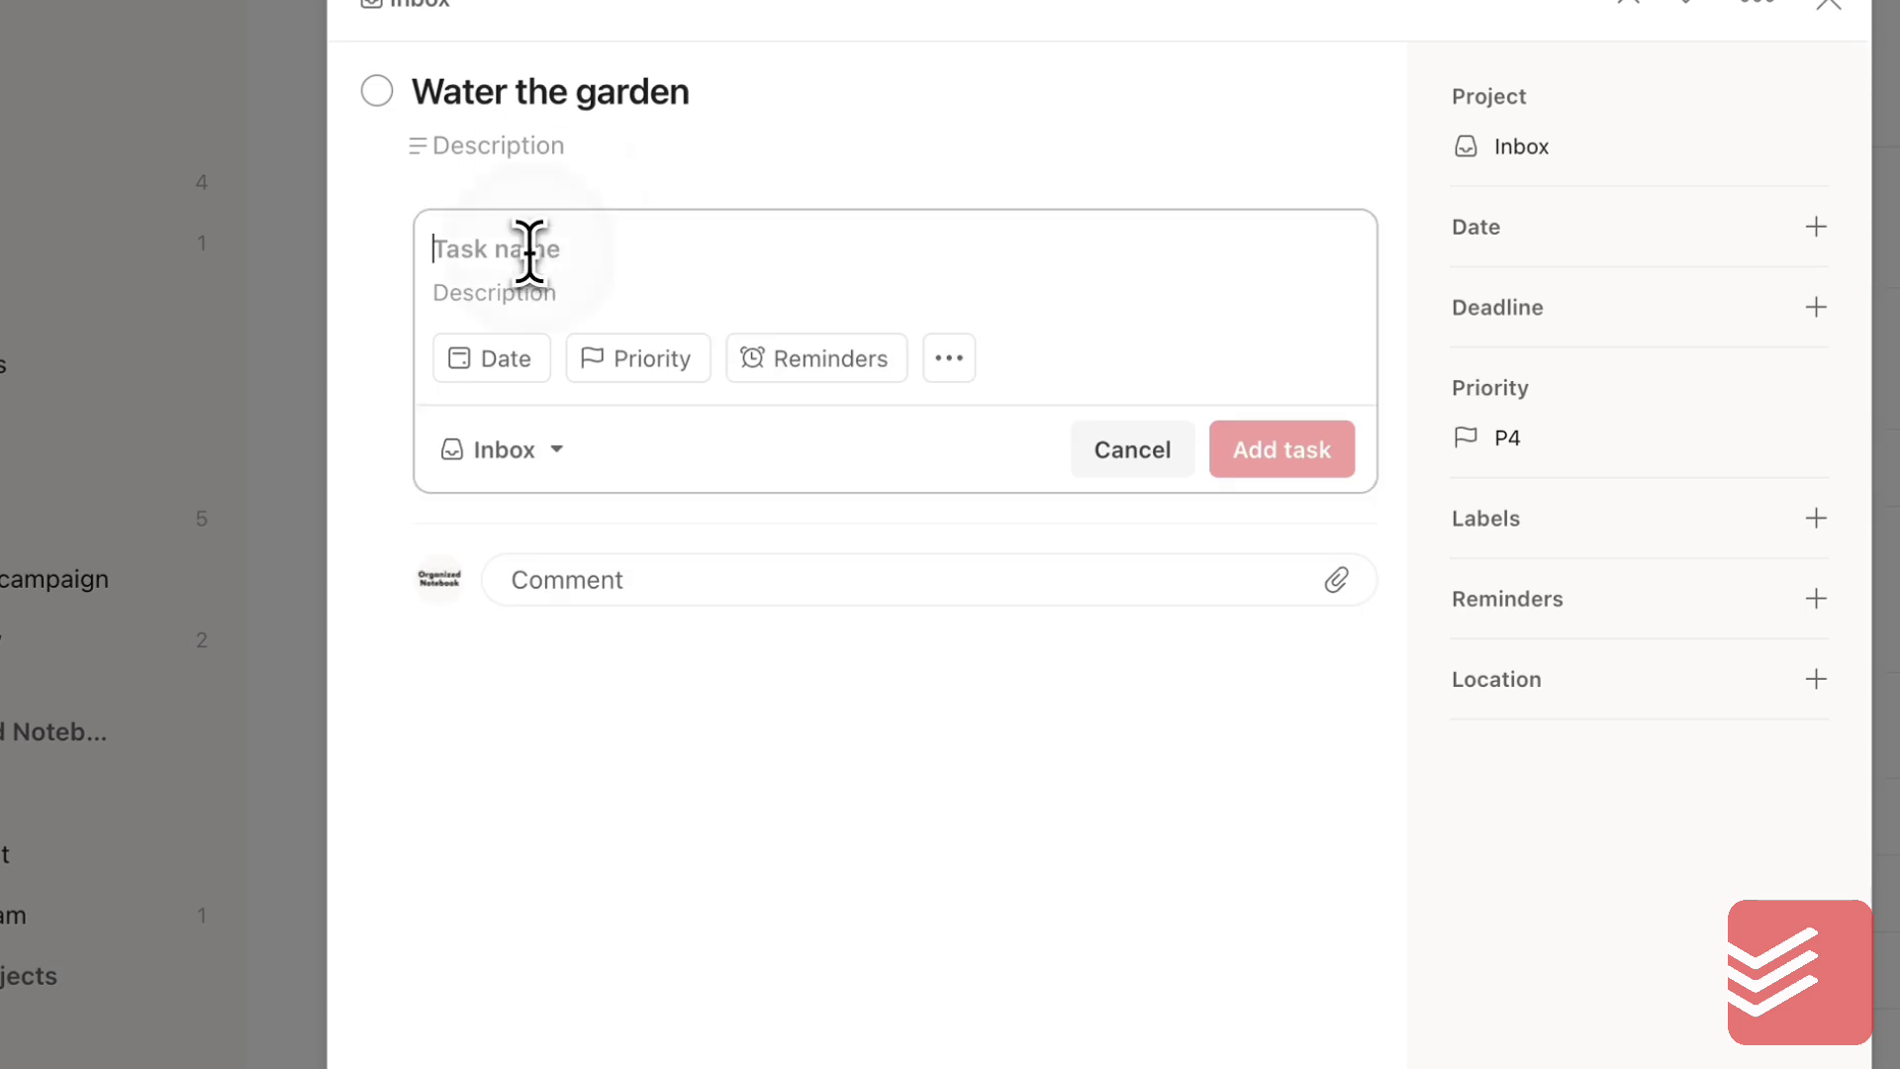
pyautogui.write('Check front garden')
pyautogui.click(1283, 457)
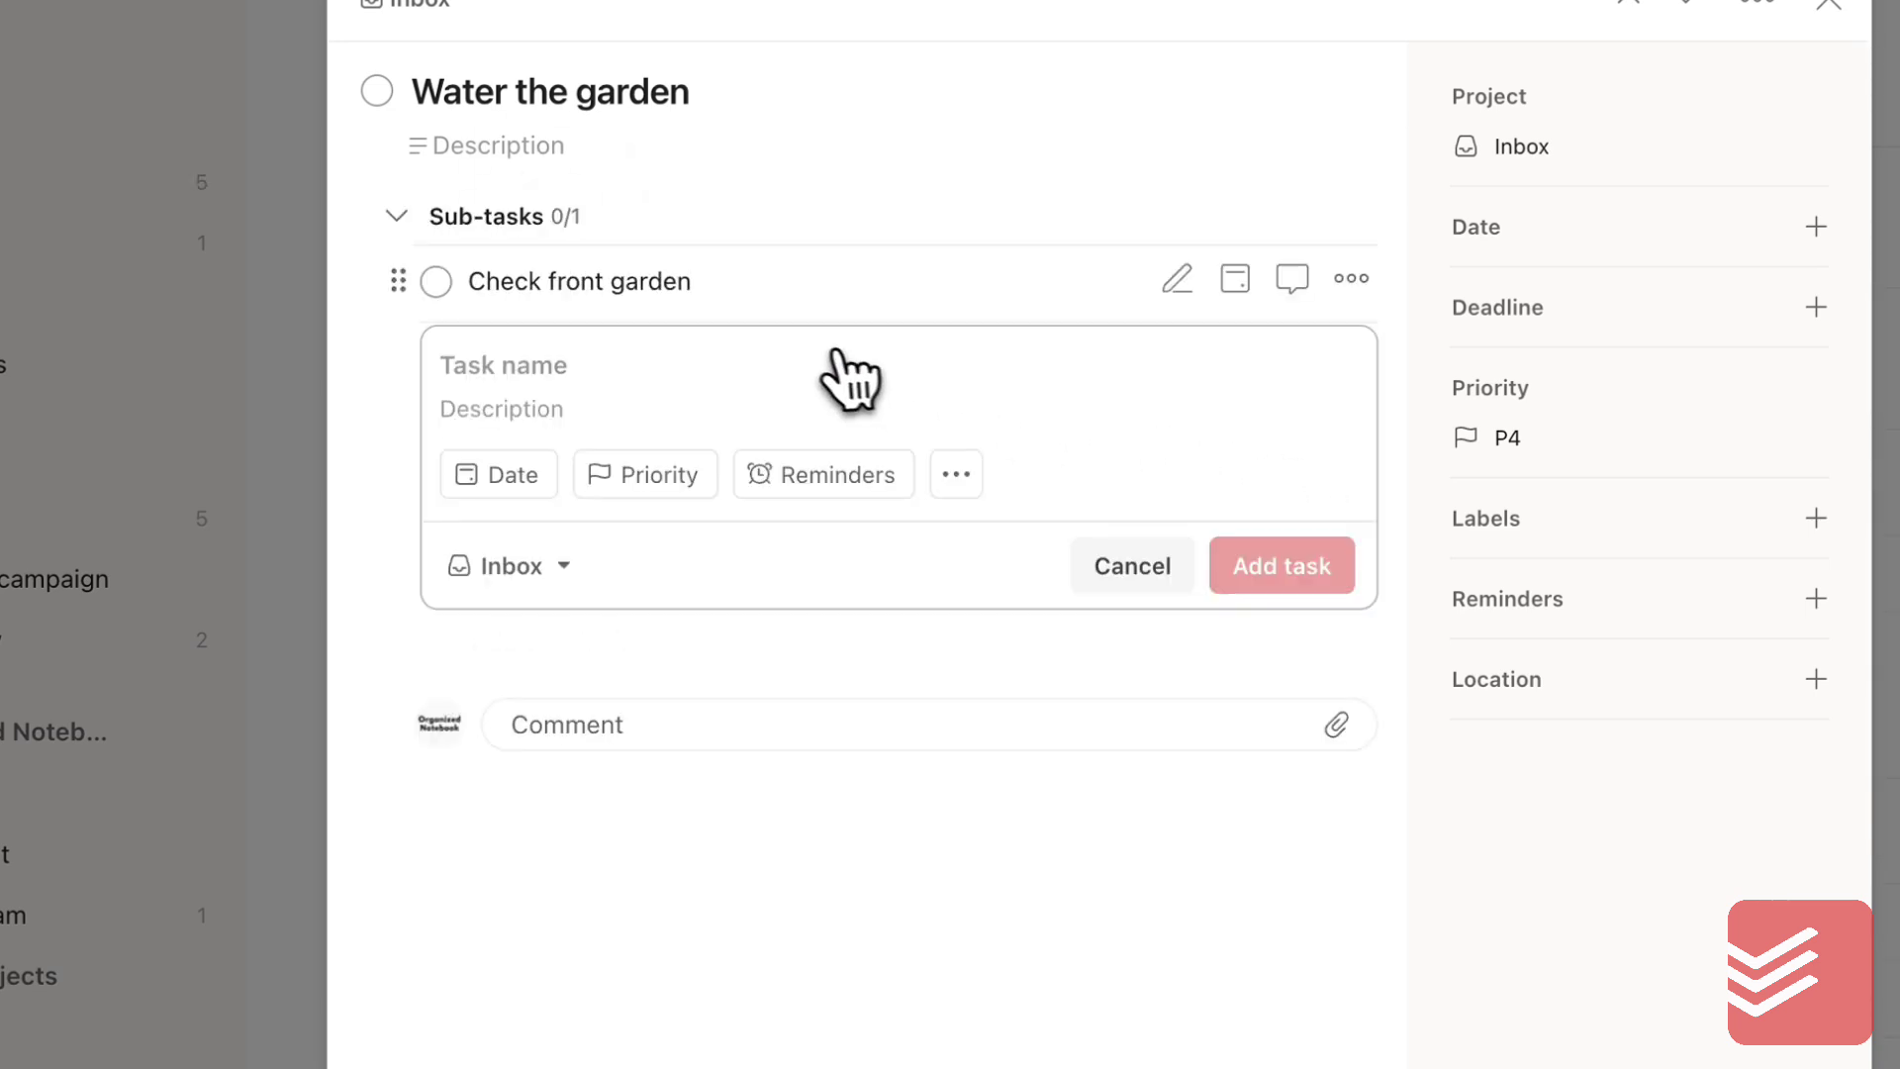
pyautogui.click(255, 484)
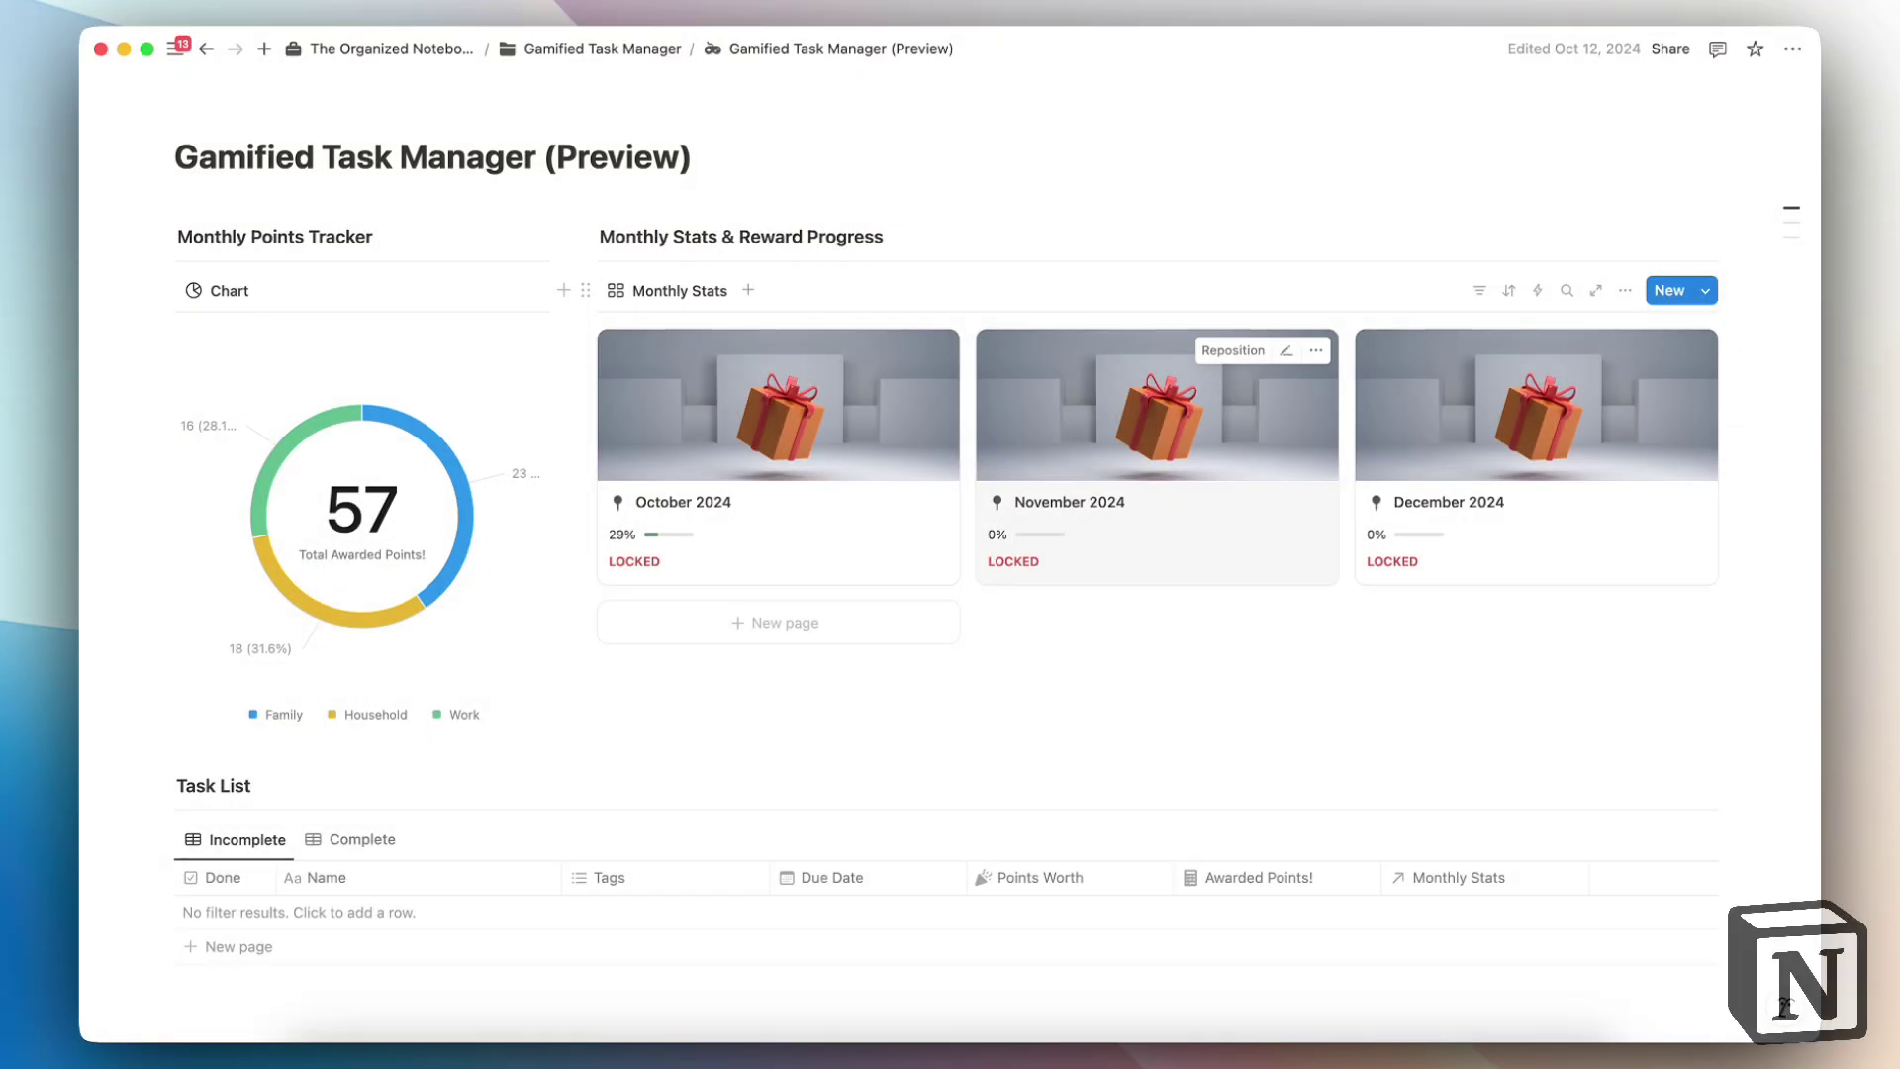
# Open the October 2024 stats page, collapse its Reward! toggle, and close the preview
pyautogui.scroll(3, 950, 554)
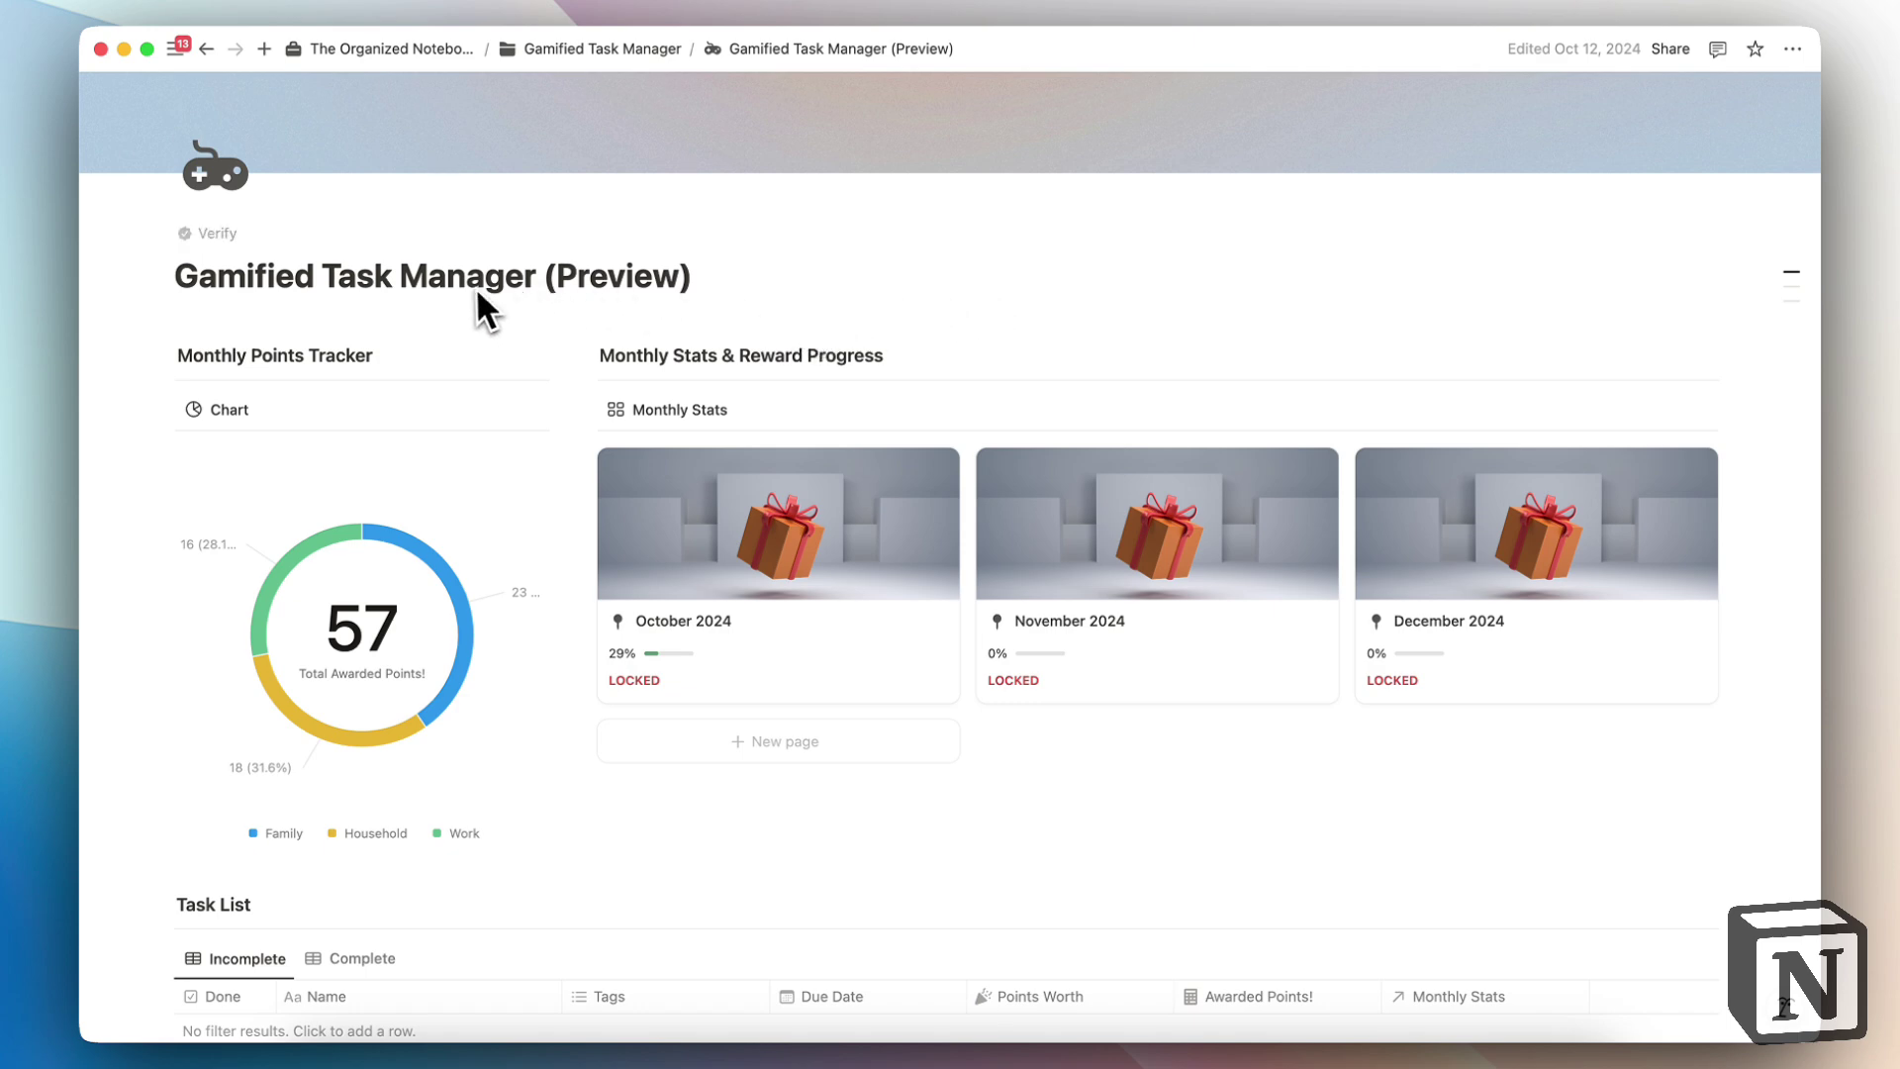
pyautogui.click(707, 284)
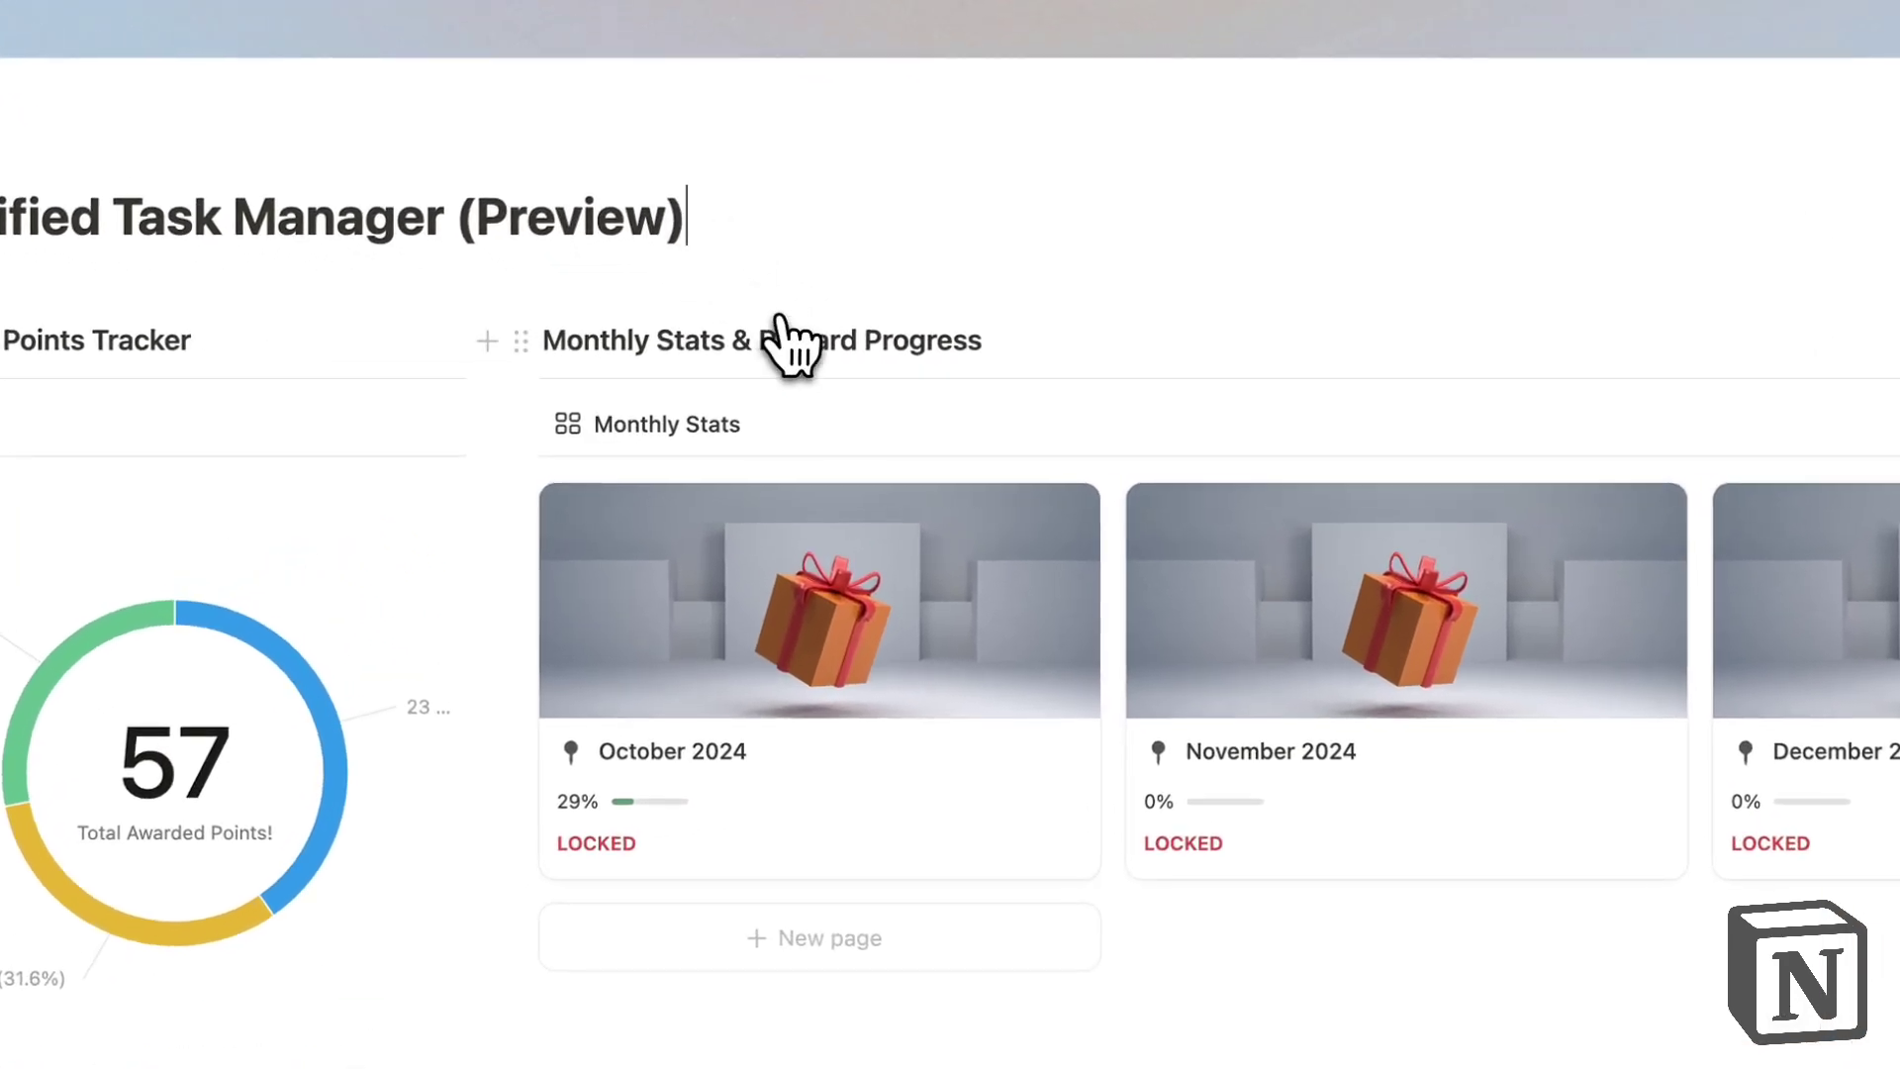
pyautogui.scroll(-2, 761, 358)
pyautogui.scroll(-5, 791, 331)
pyautogui.click(1014, 358)
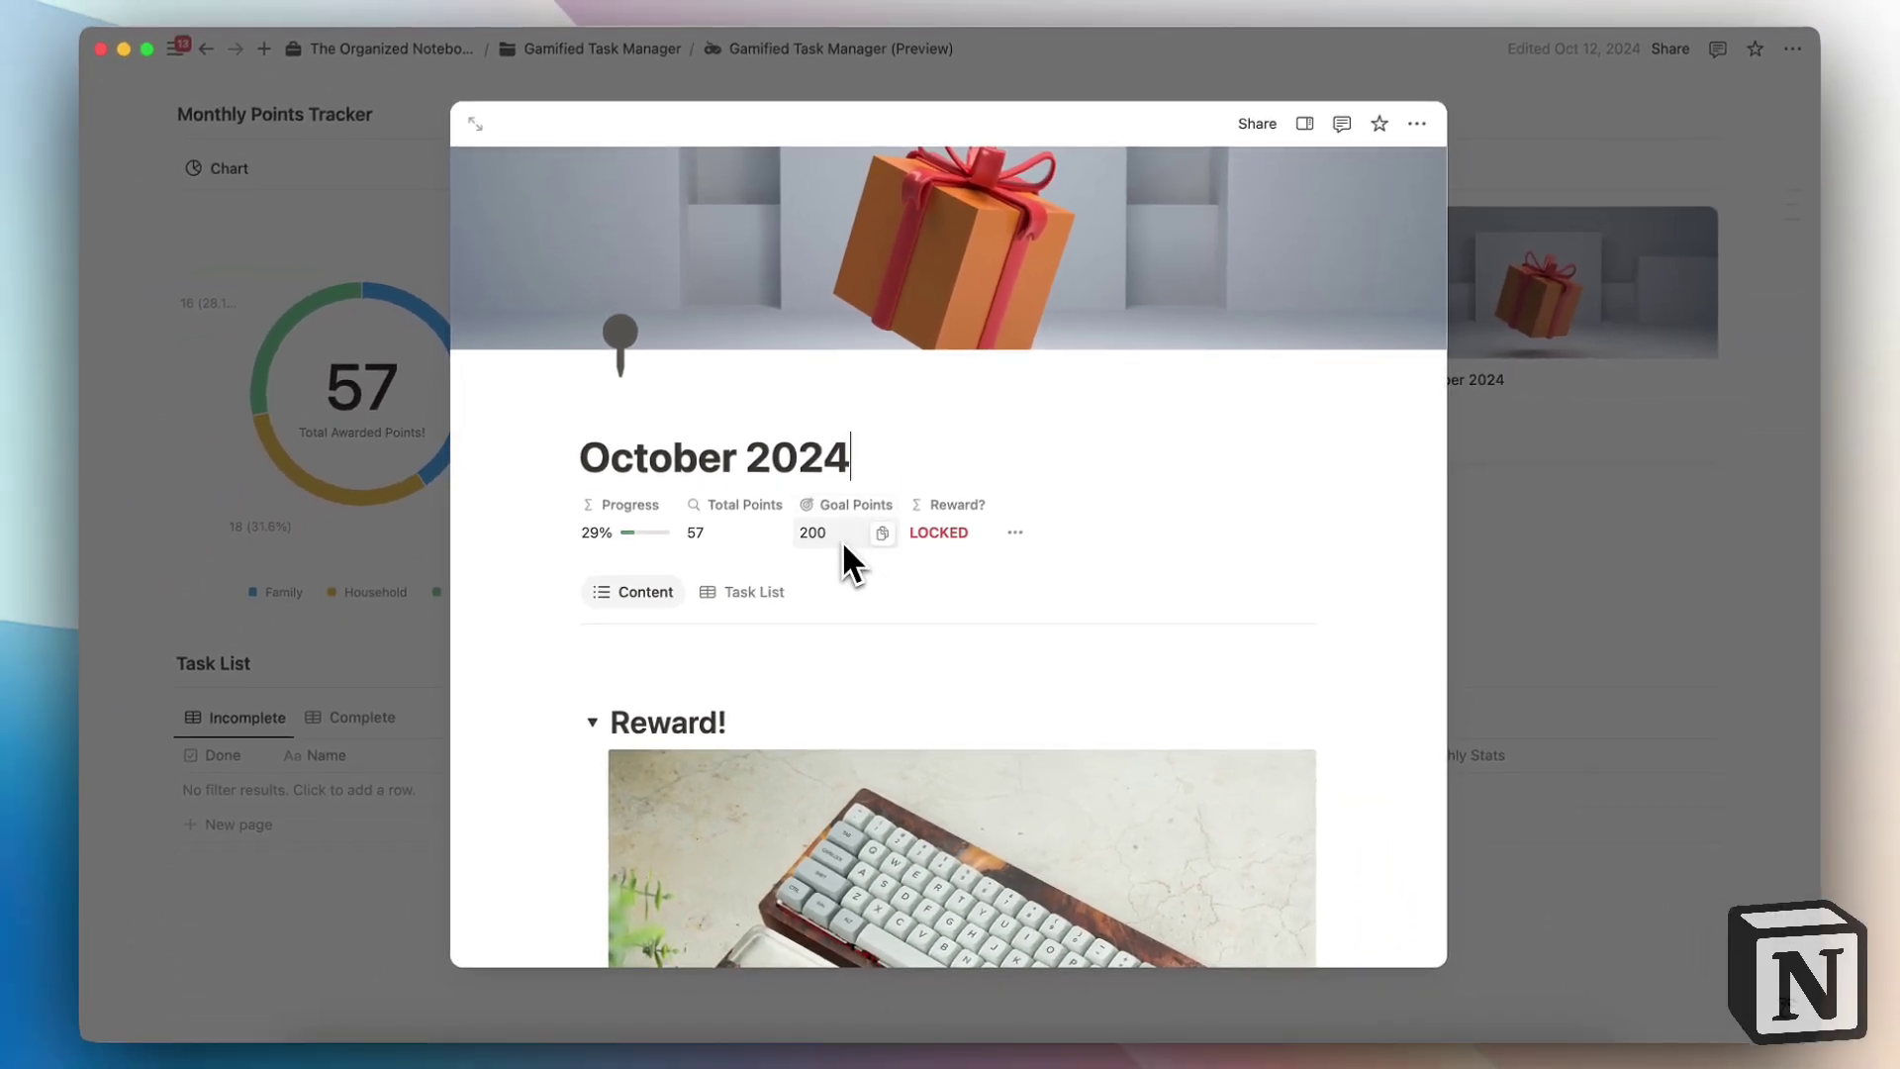
pyautogui.scroll(-5, 834, 570)
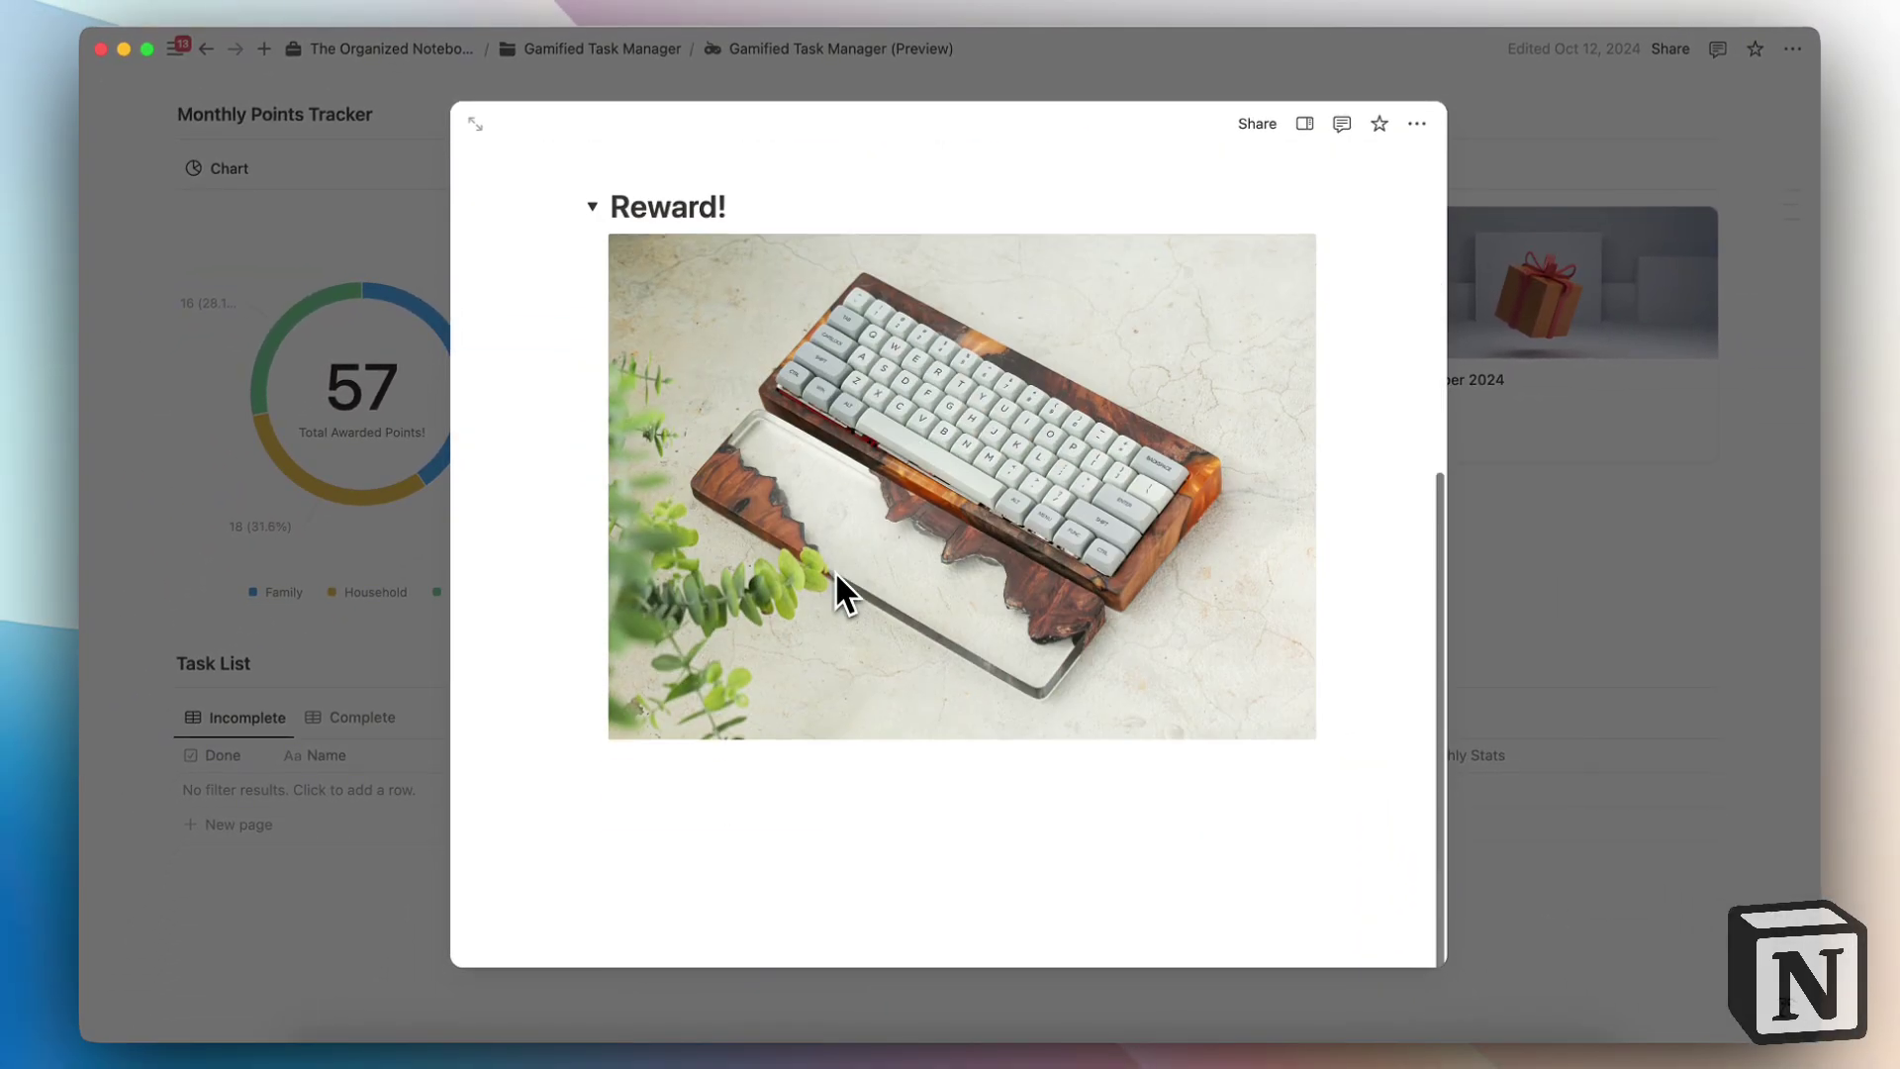
pyautogui.scroll(2, 838, 584)
pyautogui.click(591, 367)
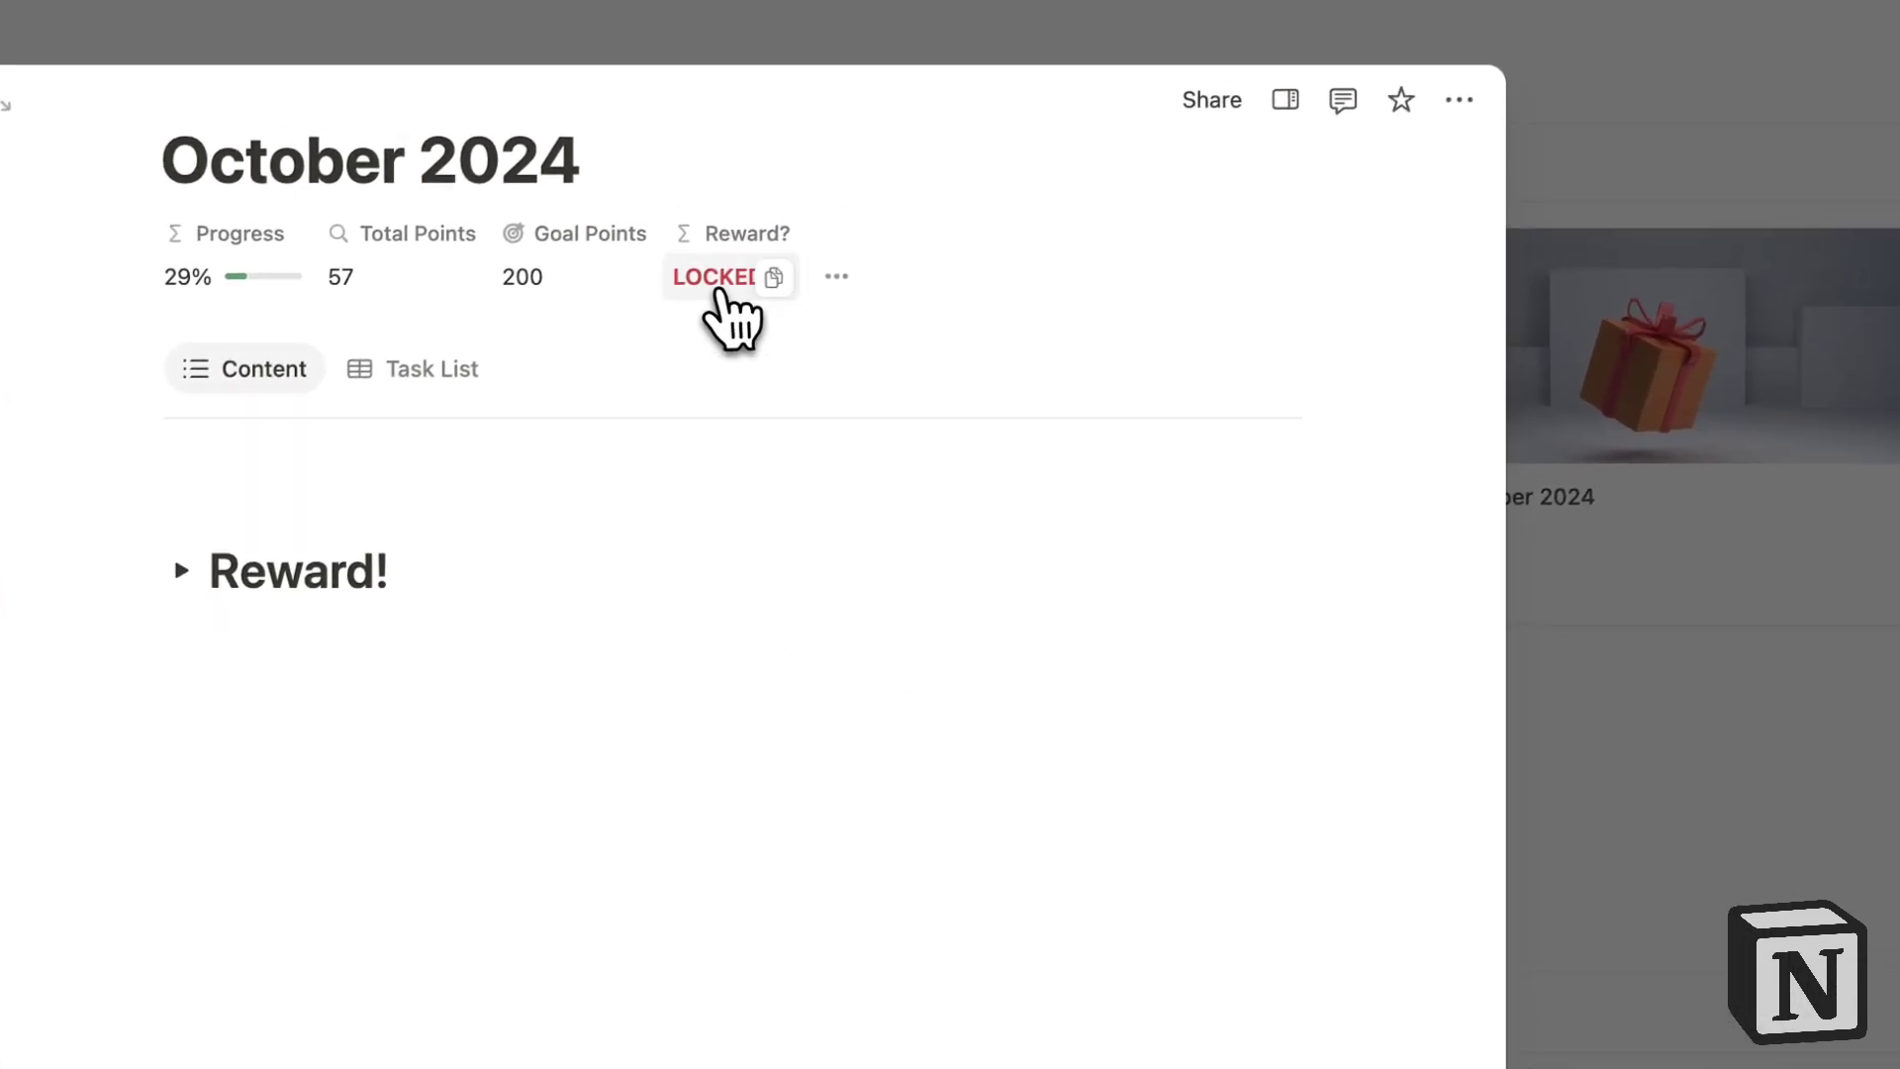
pyautogui.click(1577, 667)
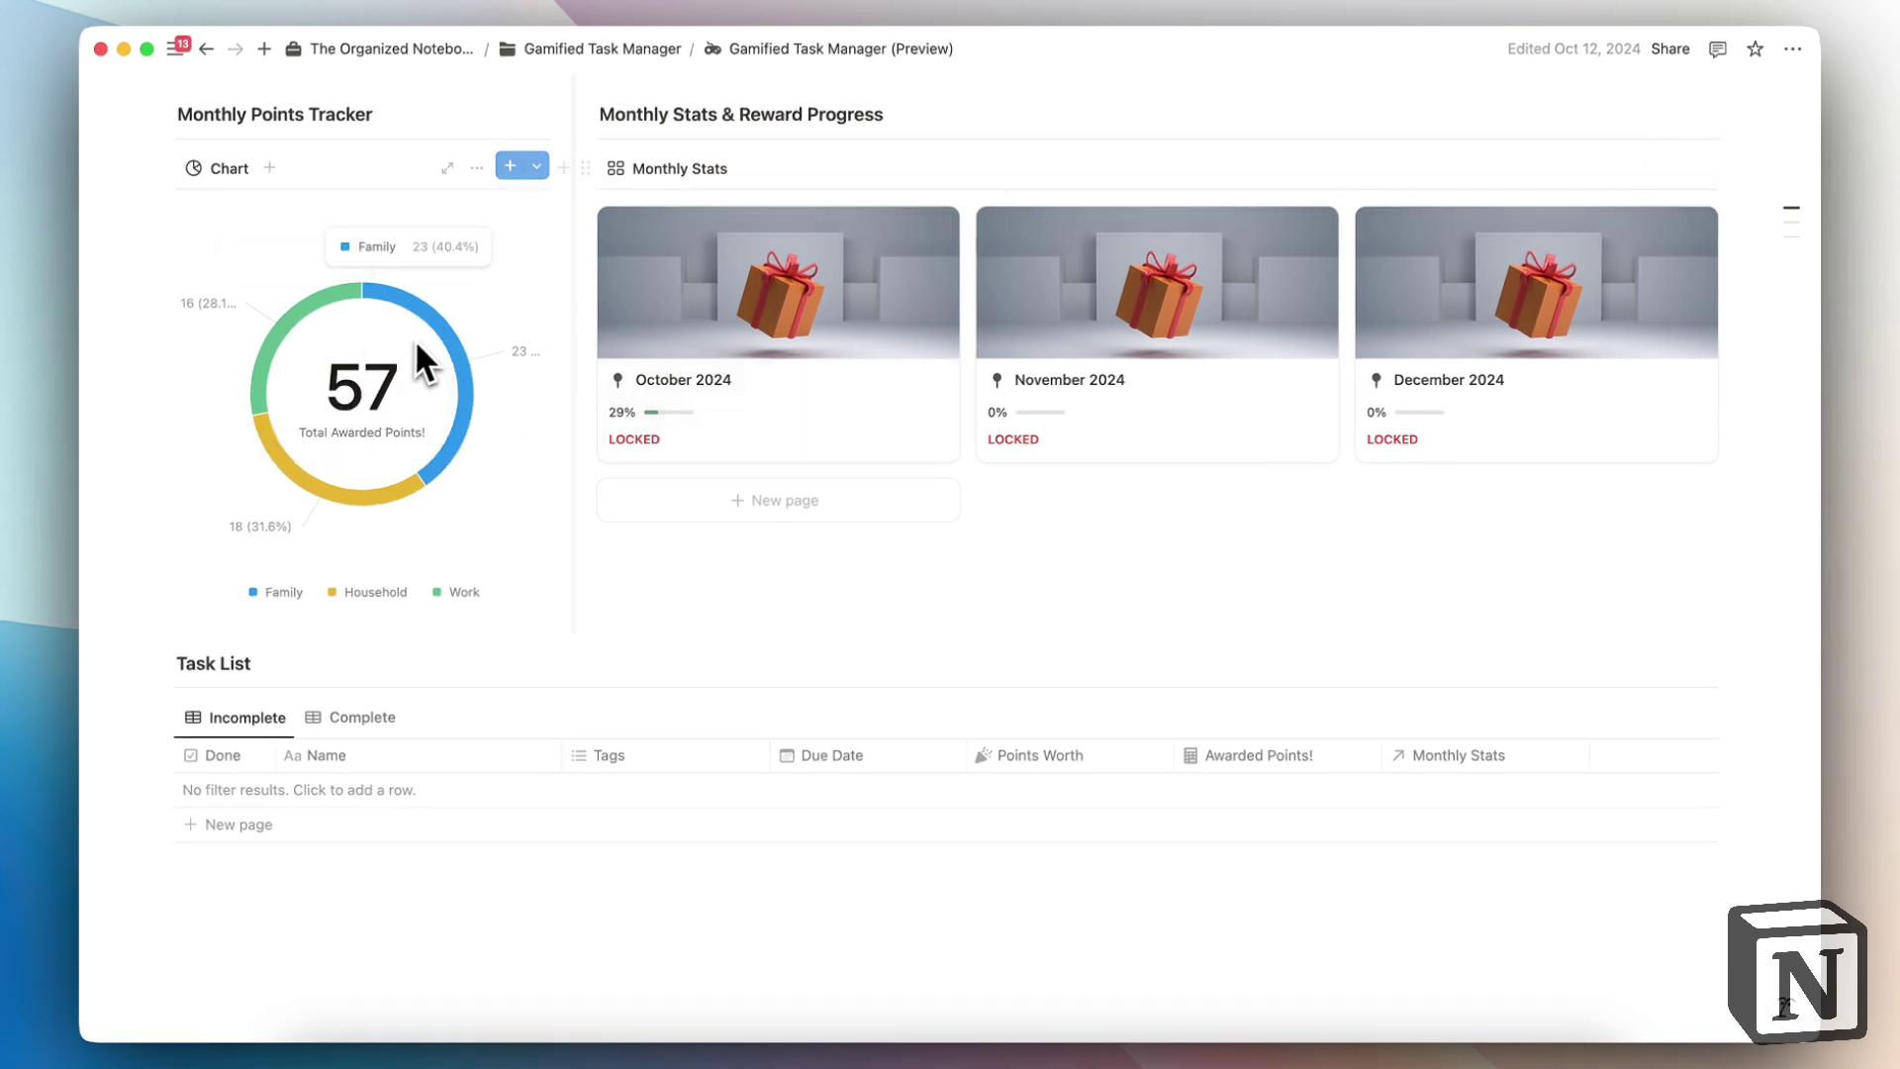
# Add two blank new rows to the Task List, leaving their names empty
pyautogui.scroll(3, 514, 386)
pyautogui.scroll(-4, 586, 403)
pyautogui.click(364, 743)
pyautogui.press('Escape')
pyautogui.click(469, 740)
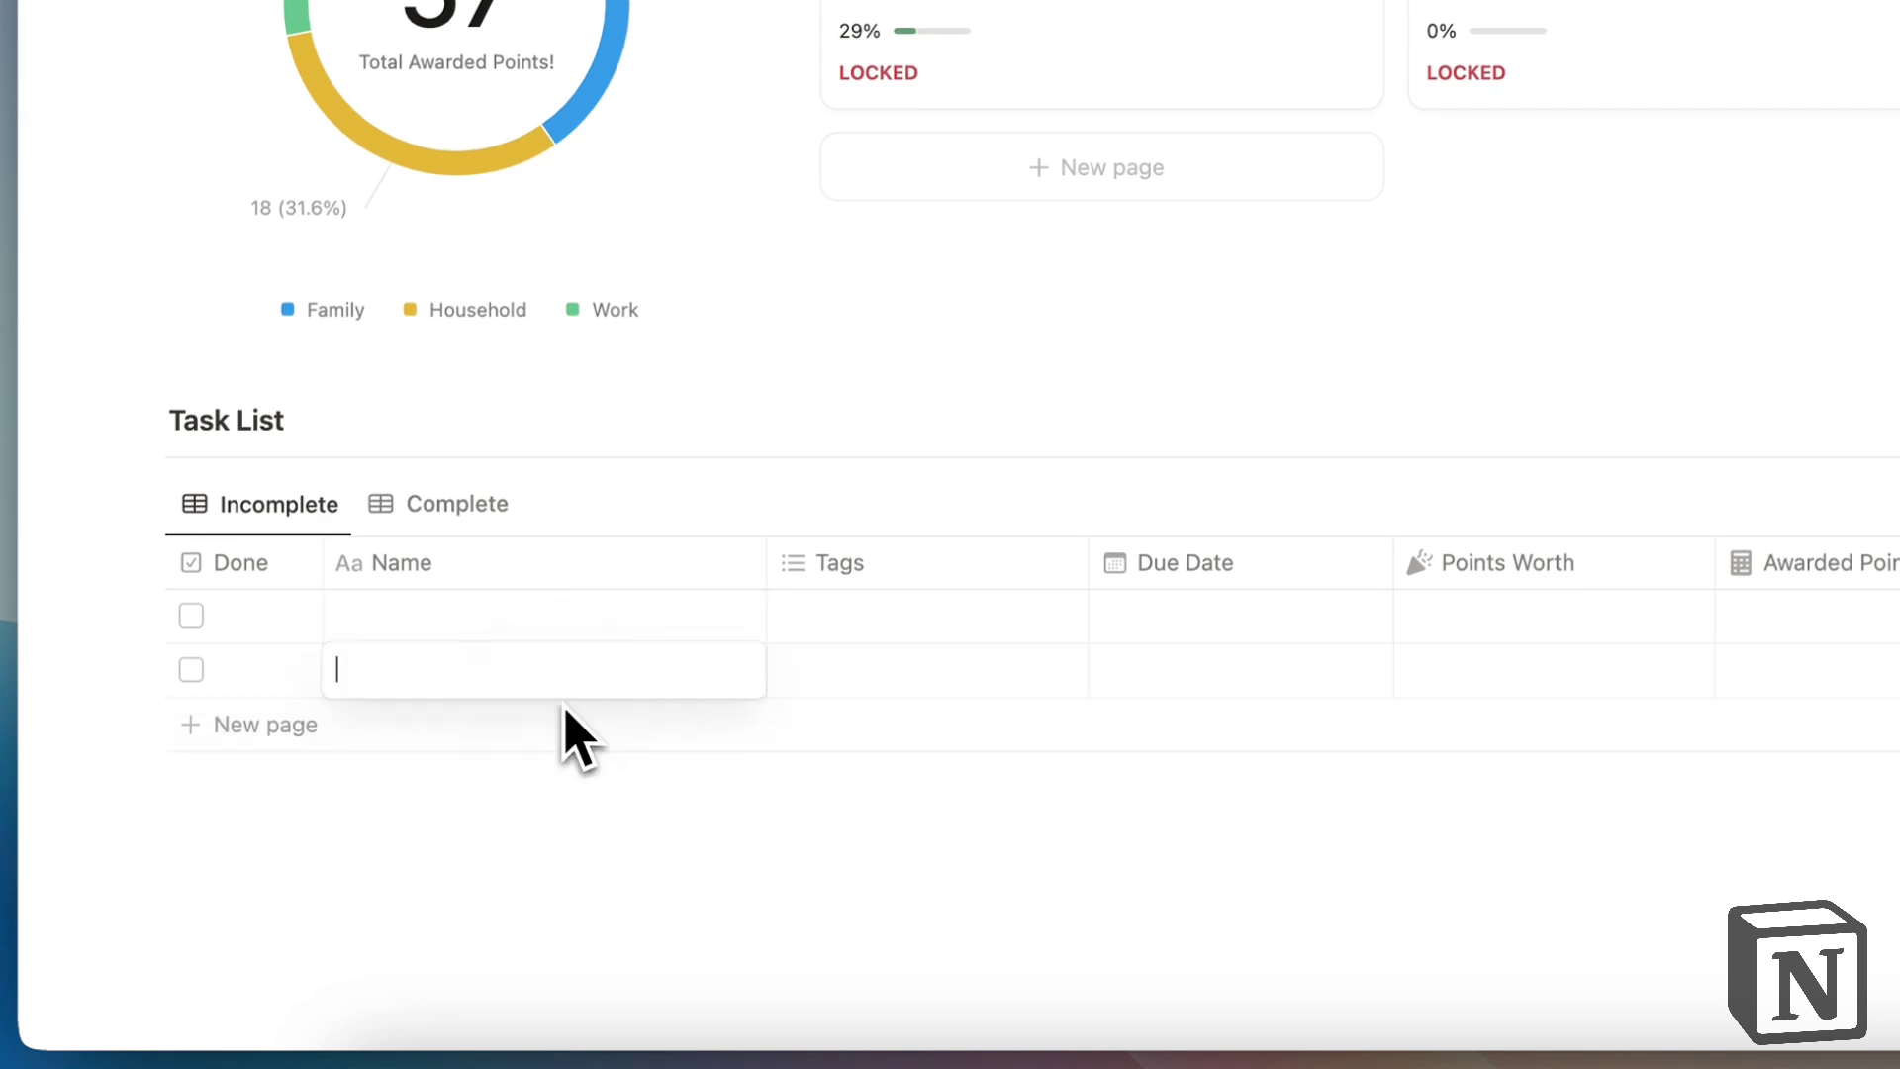
pyautogui.press('Escape')
pyautogui.scroll(7, 586, 657)
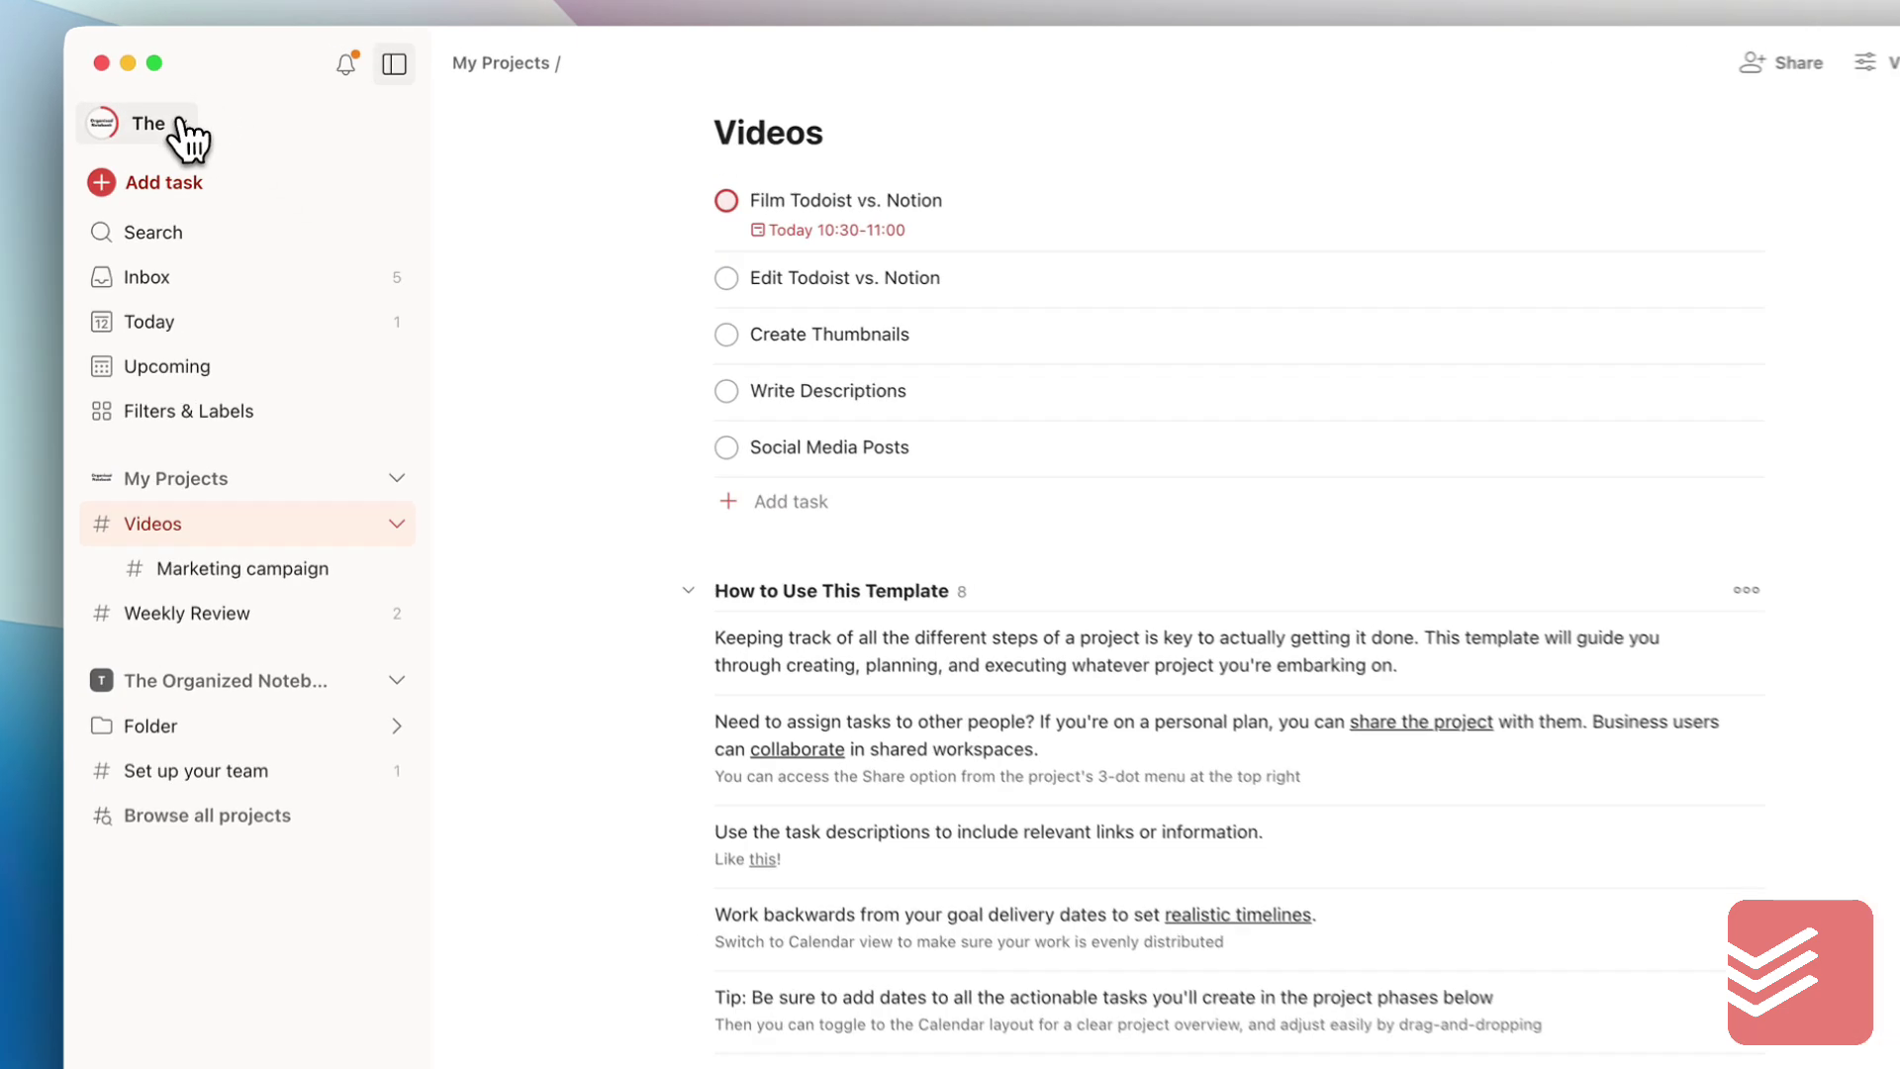
# Reach Settings > Productivity via the workspace menu's karma overview and Edit goal
pyautogui.click(183, 123)
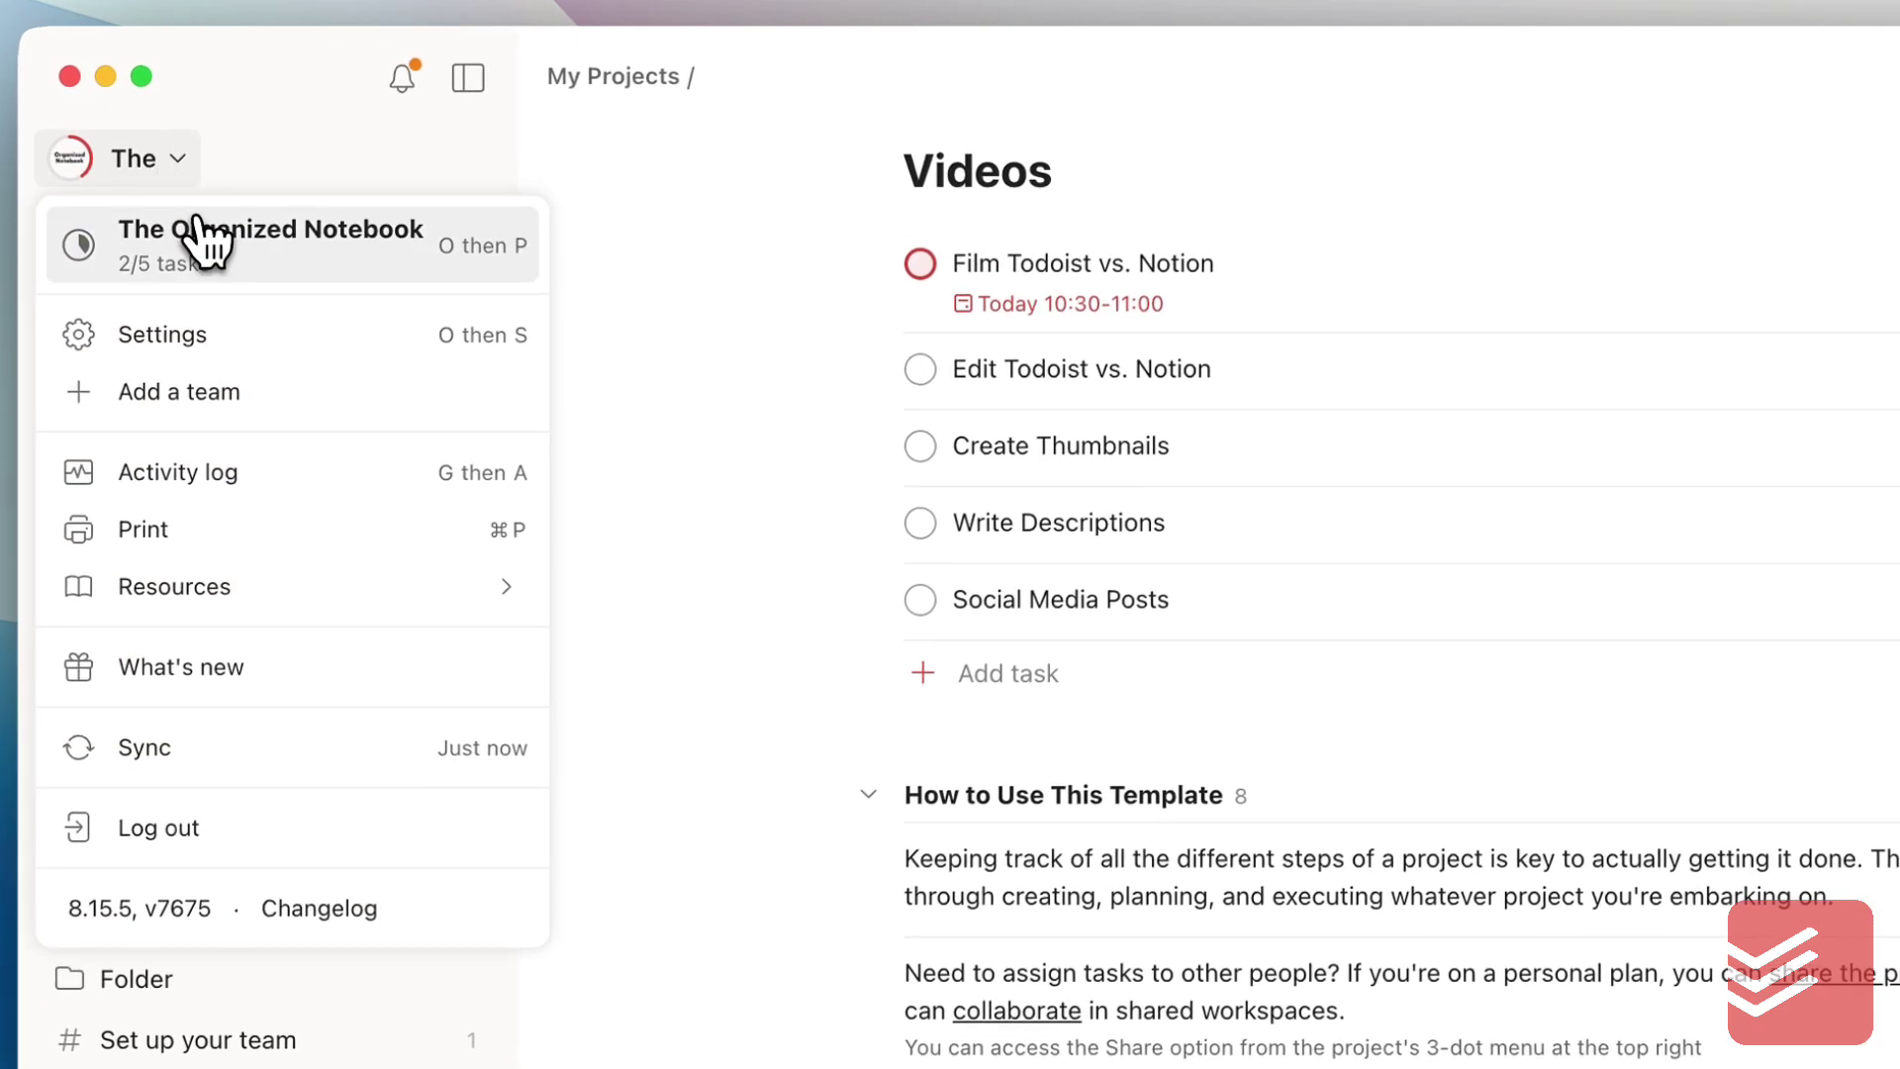
pyautogui.click(206, 188)
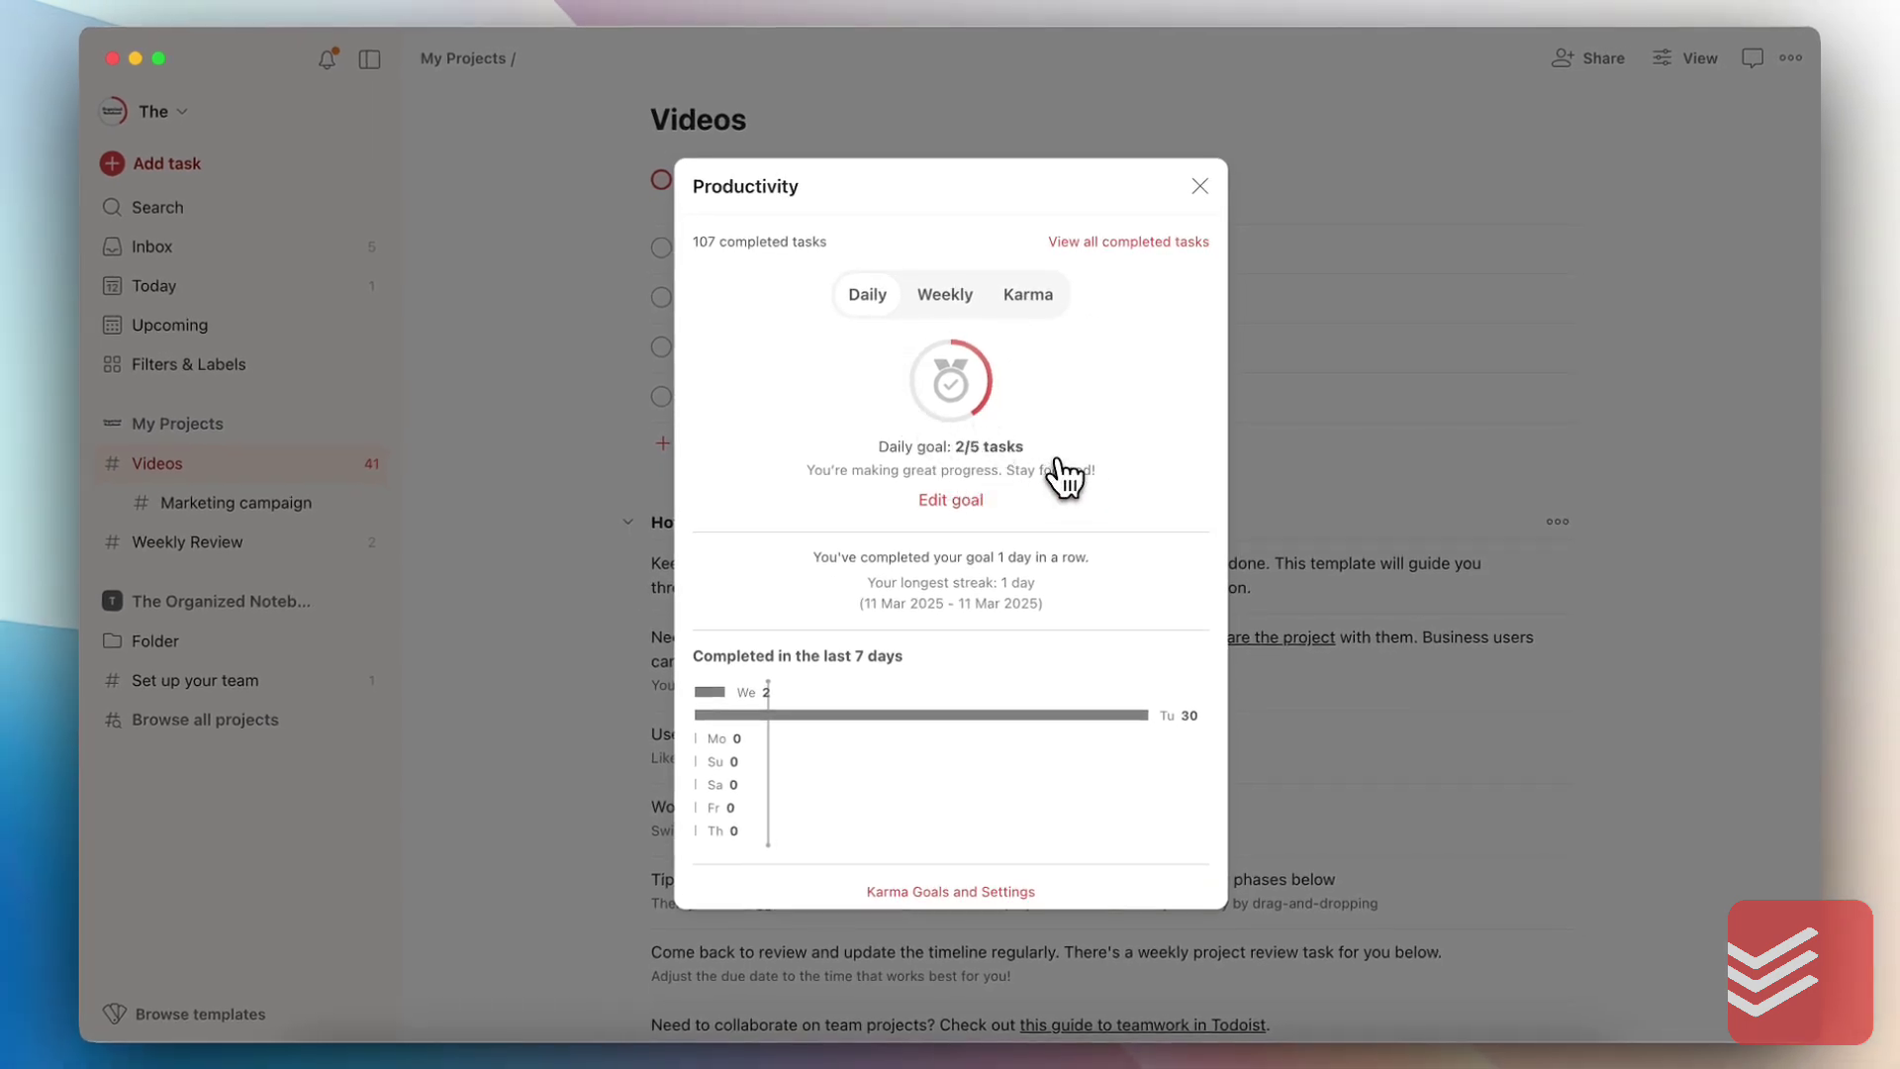
pyautogui.click(956, 501)
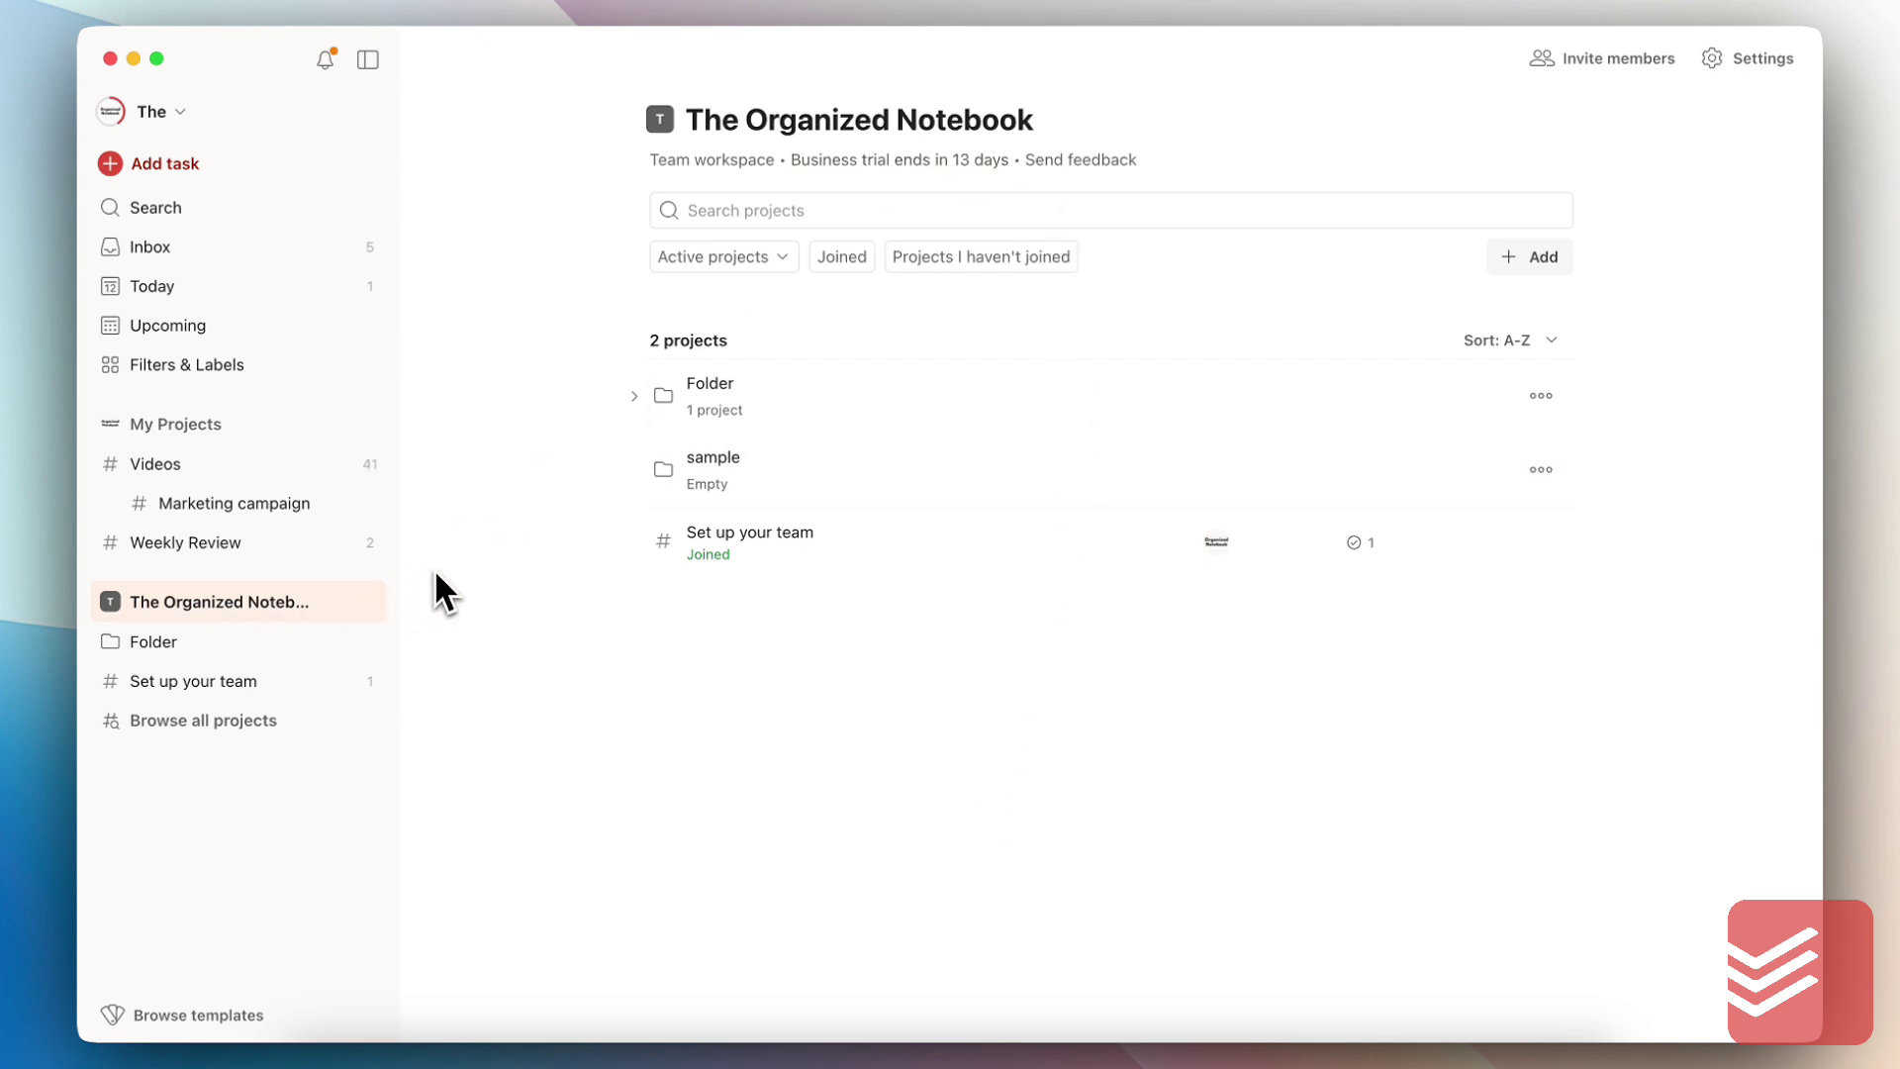
# Expand Folder, open new project, and start adding a task to it
pyautogui.click(210, 648)
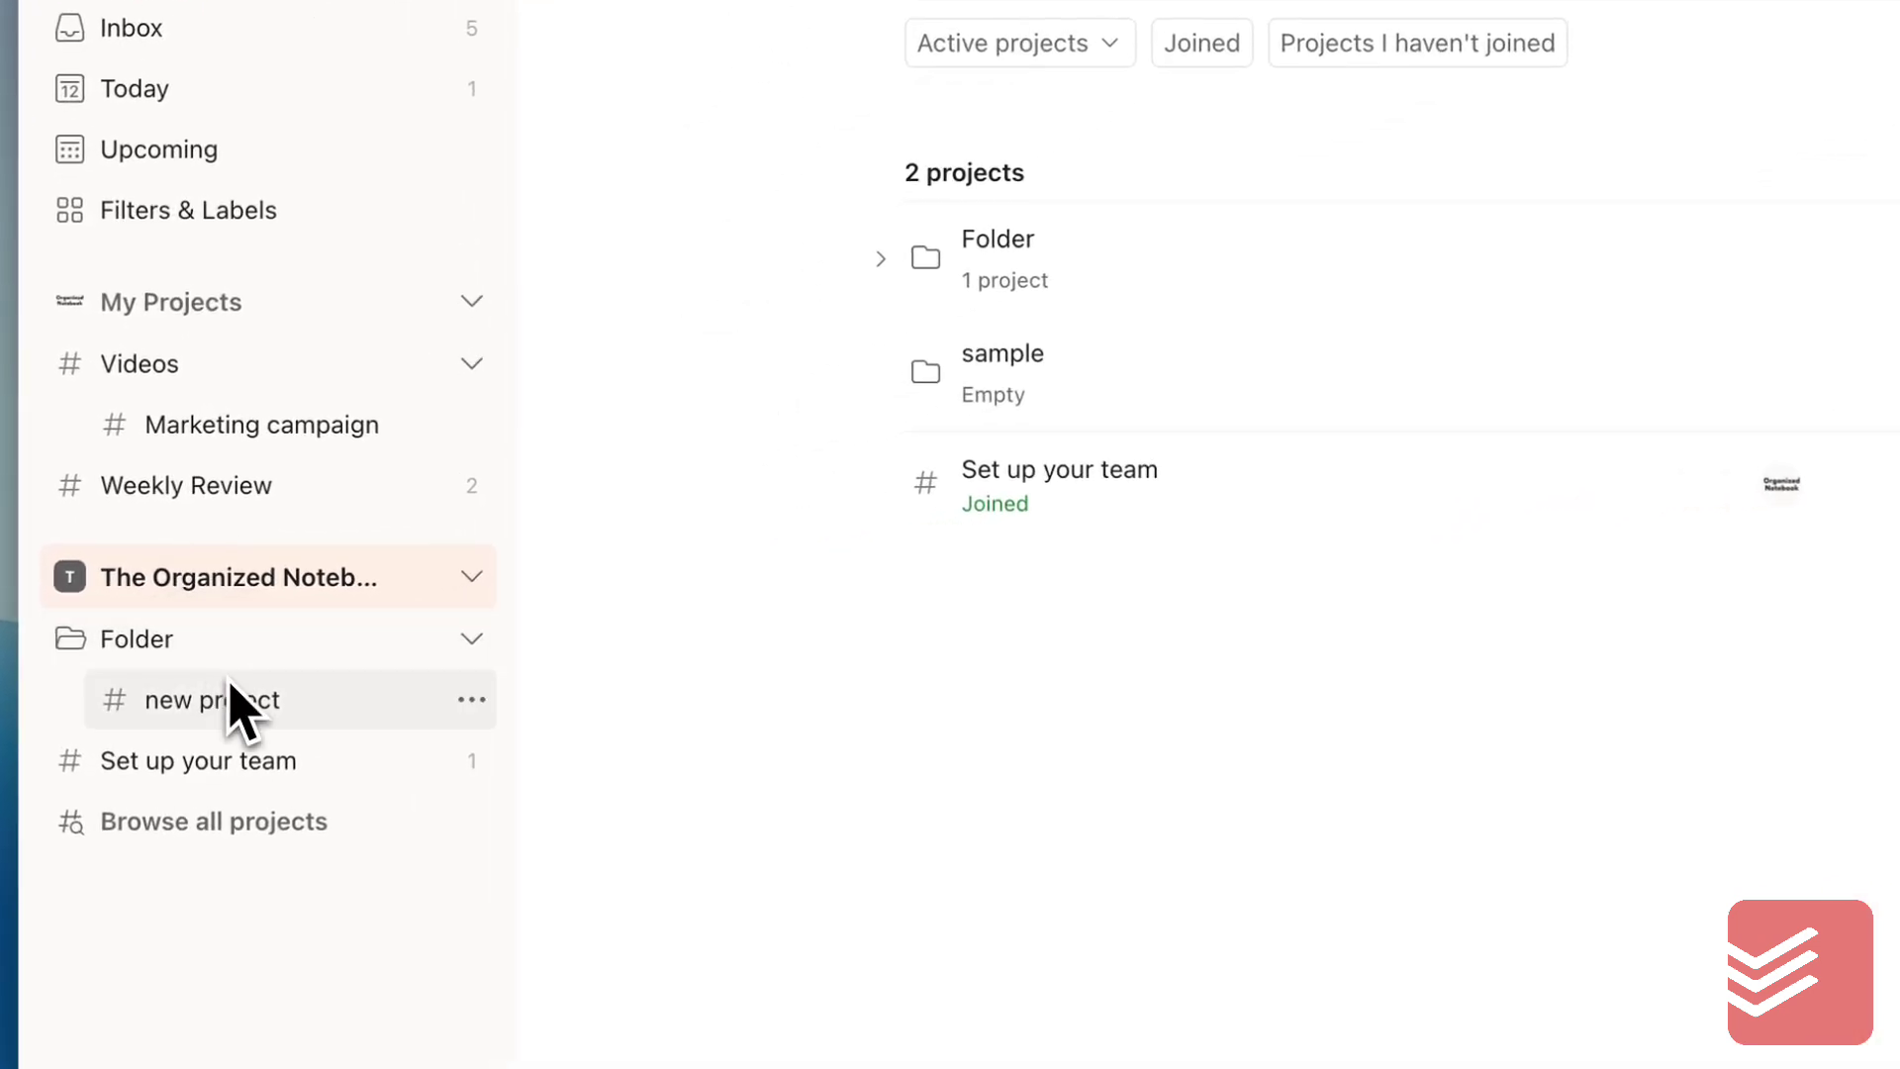
pyautogui.click(232, 698)
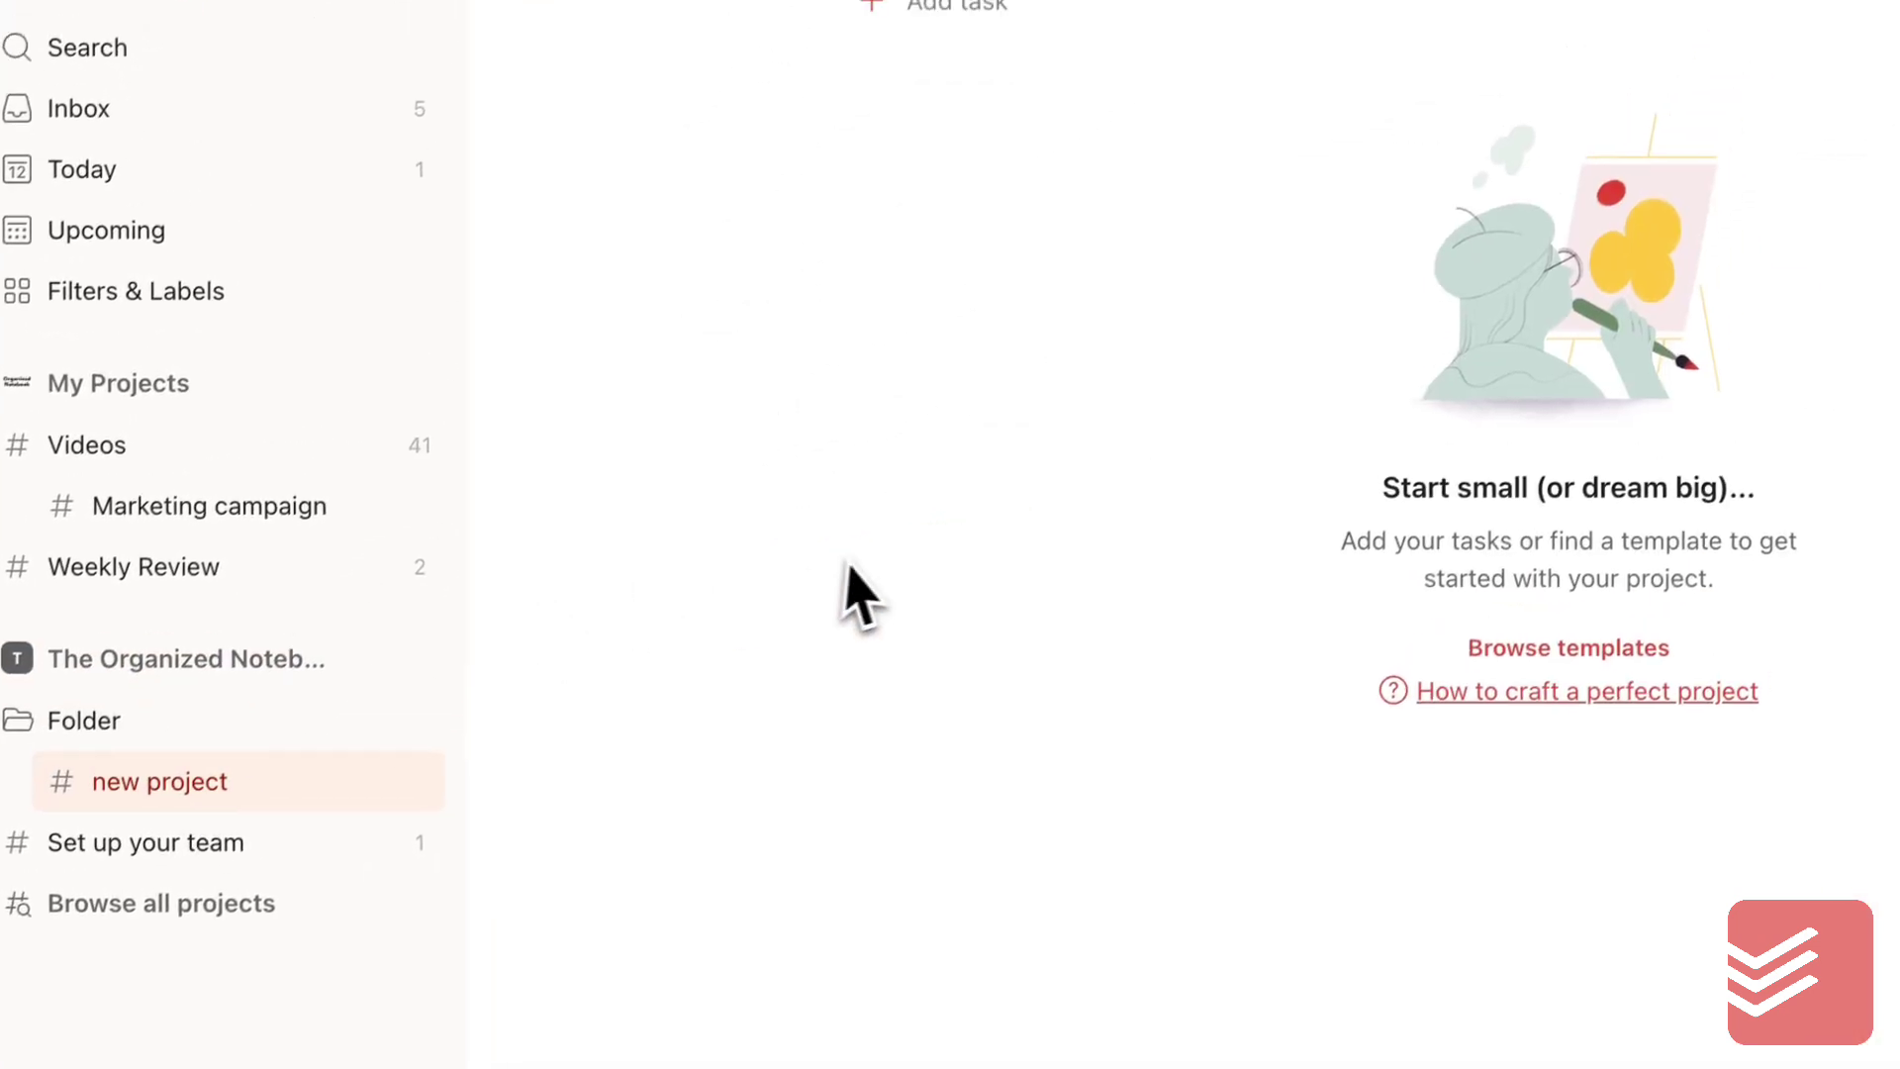
pyautogui.click(159, 532)
pyautogui.click(159, 531)
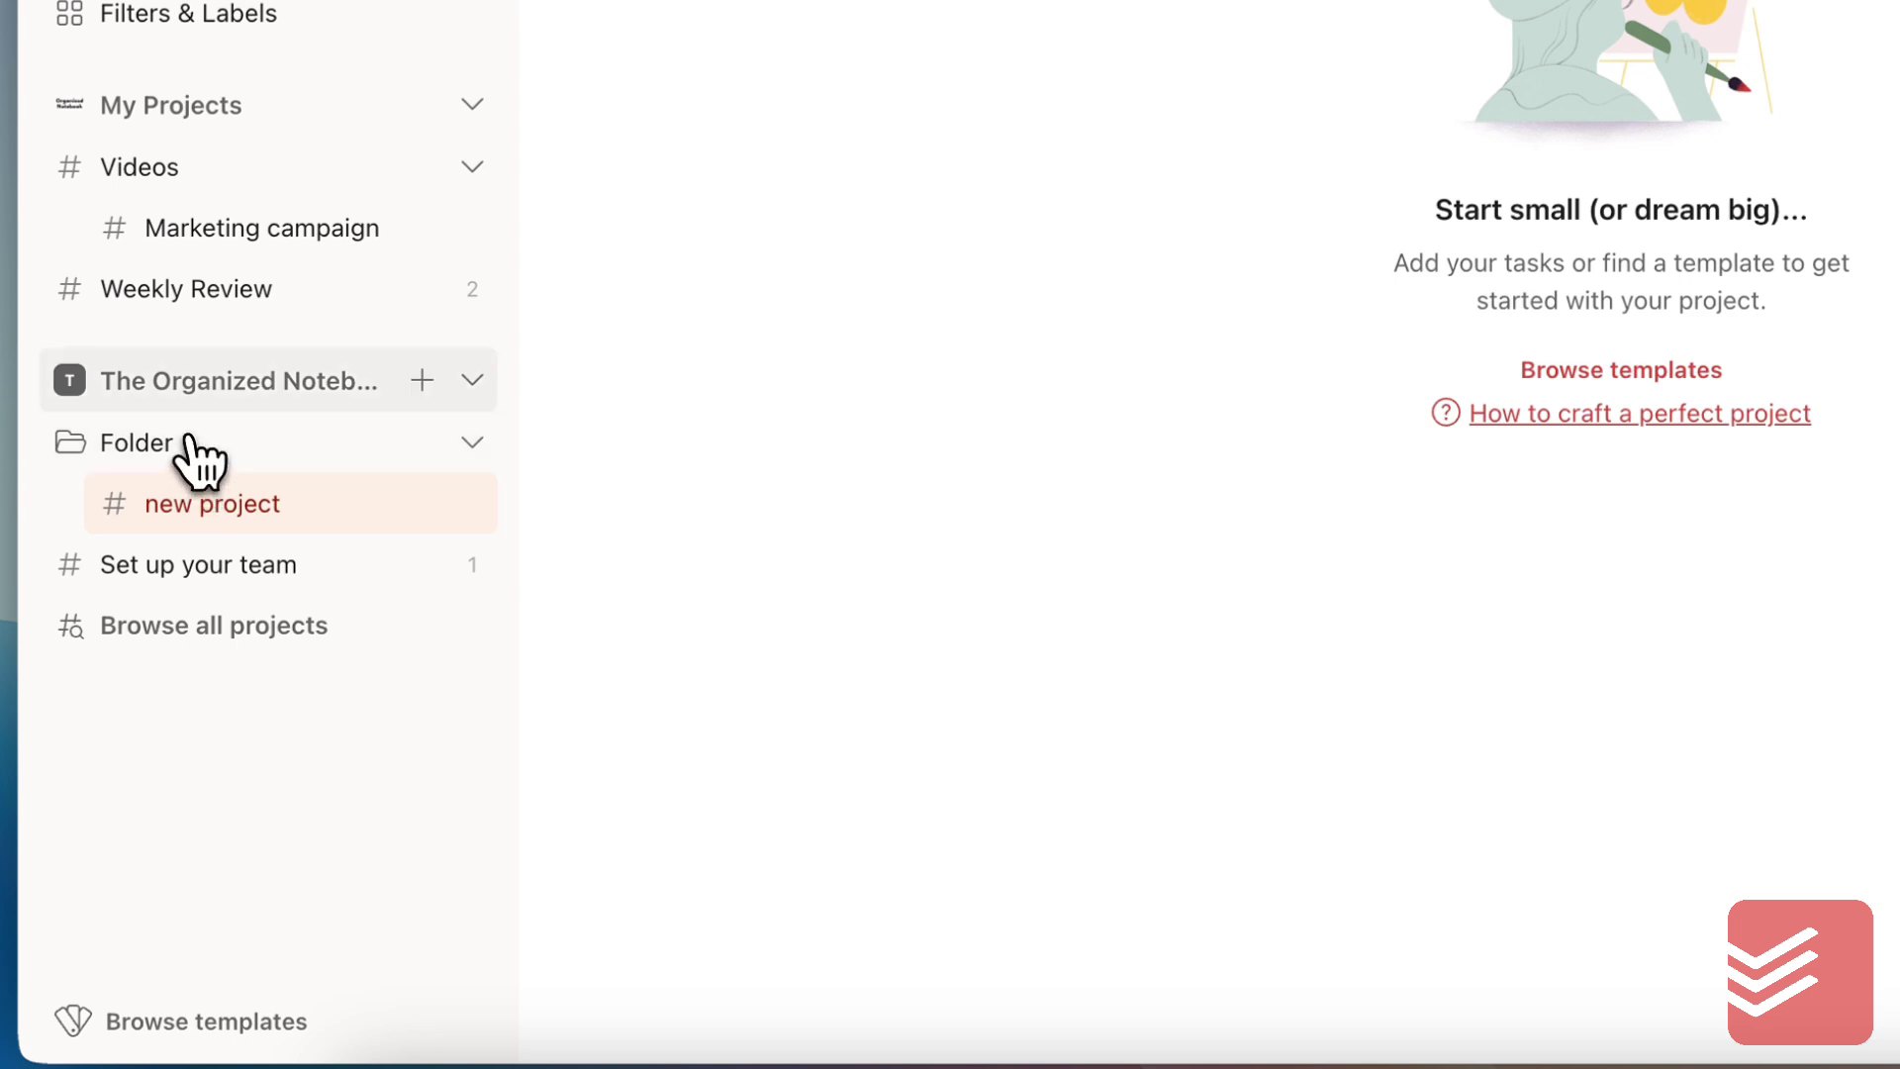
pyautogui.click(181, 401)
pyautogui.click(181, 451)
pyautogui.click(181, 453)
pyautogui.click(204, 499)
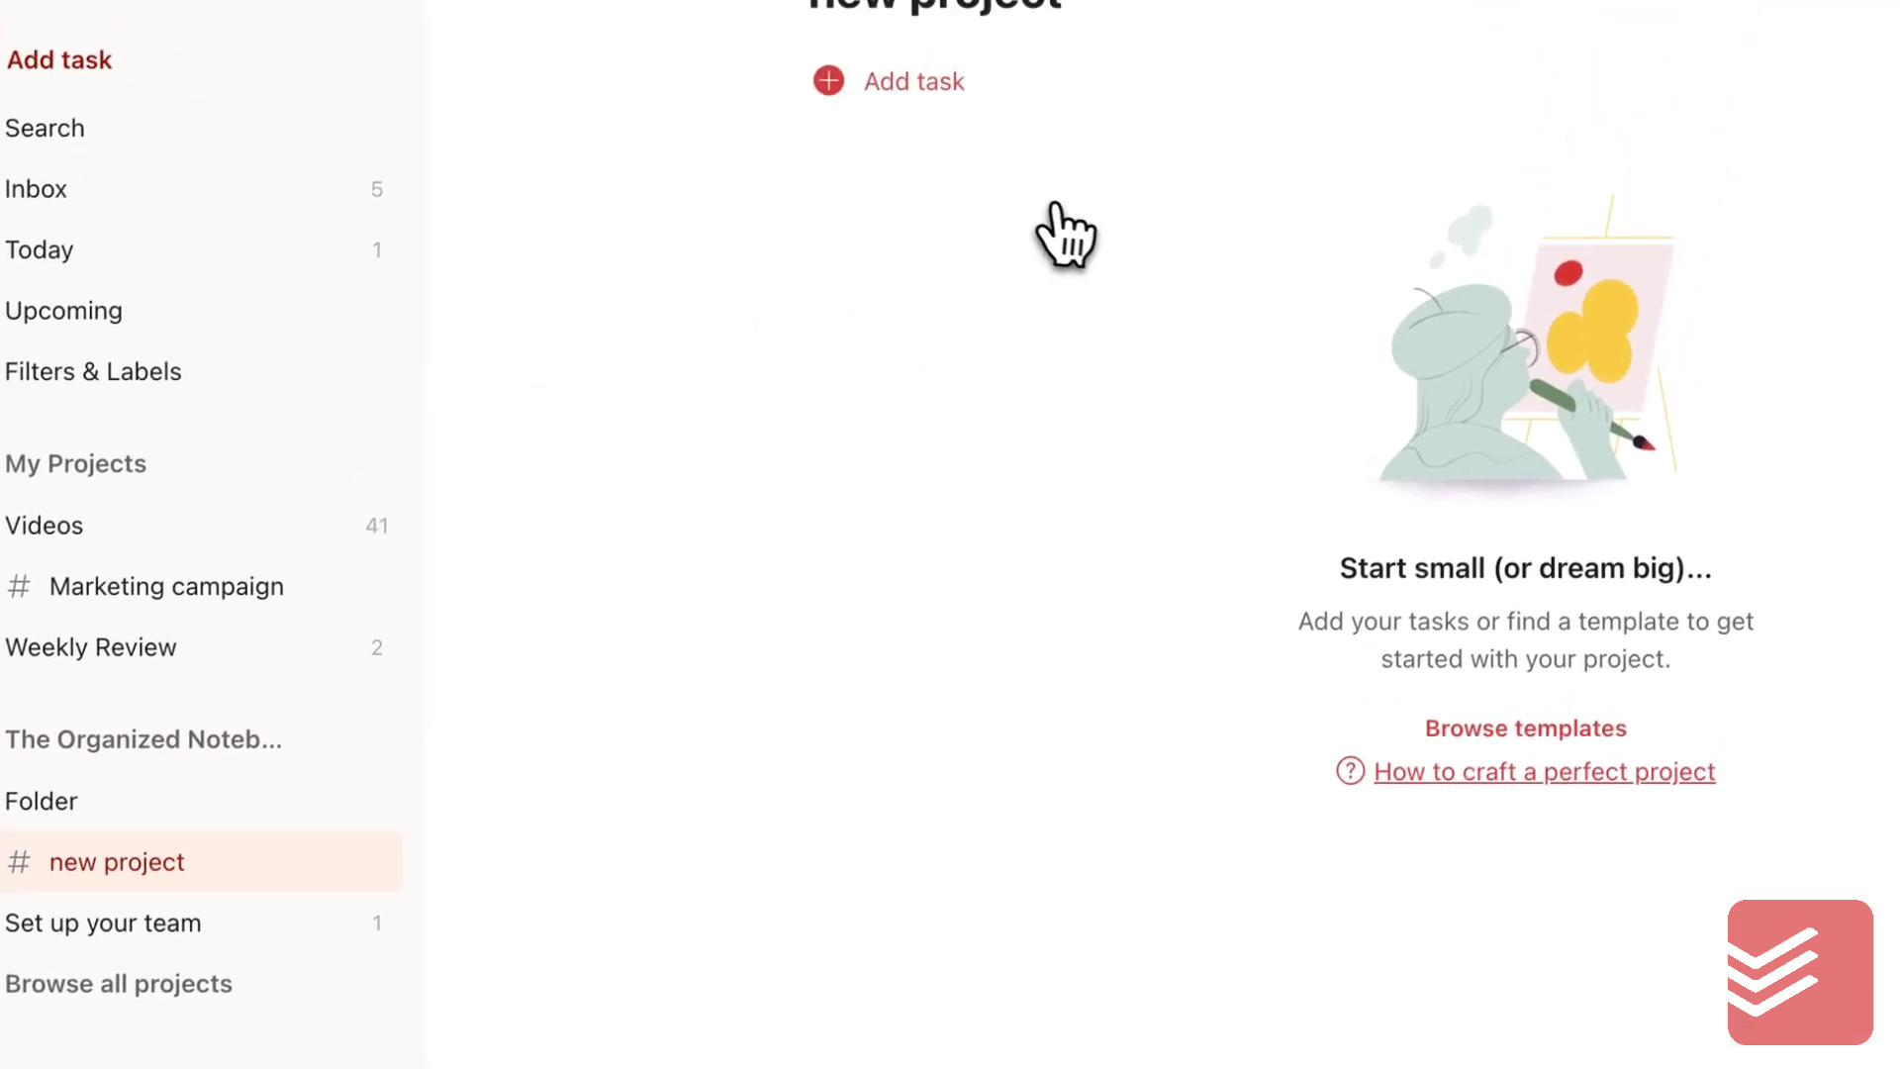
pyautogui.click(871, 149)
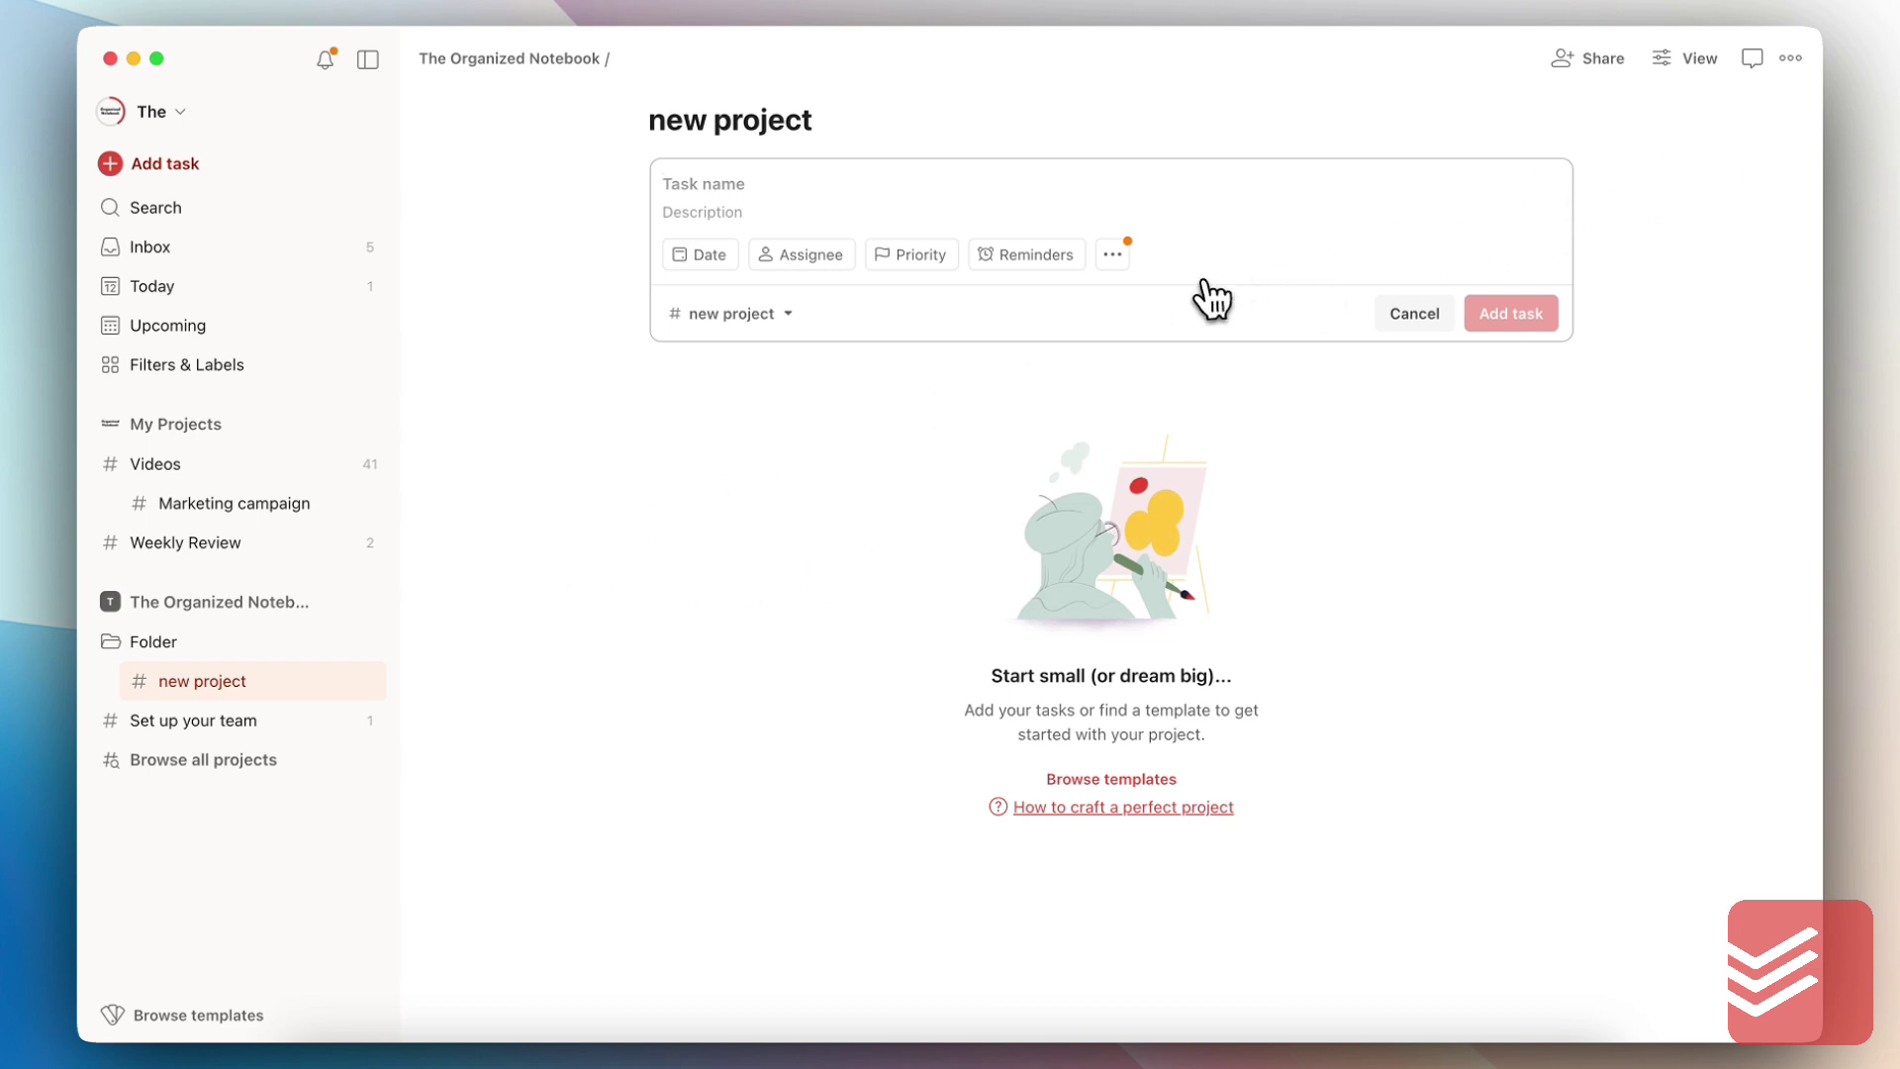
# Open the team workspace's project list and glance at the Invite members panel
pyautogui.click(221, 606)
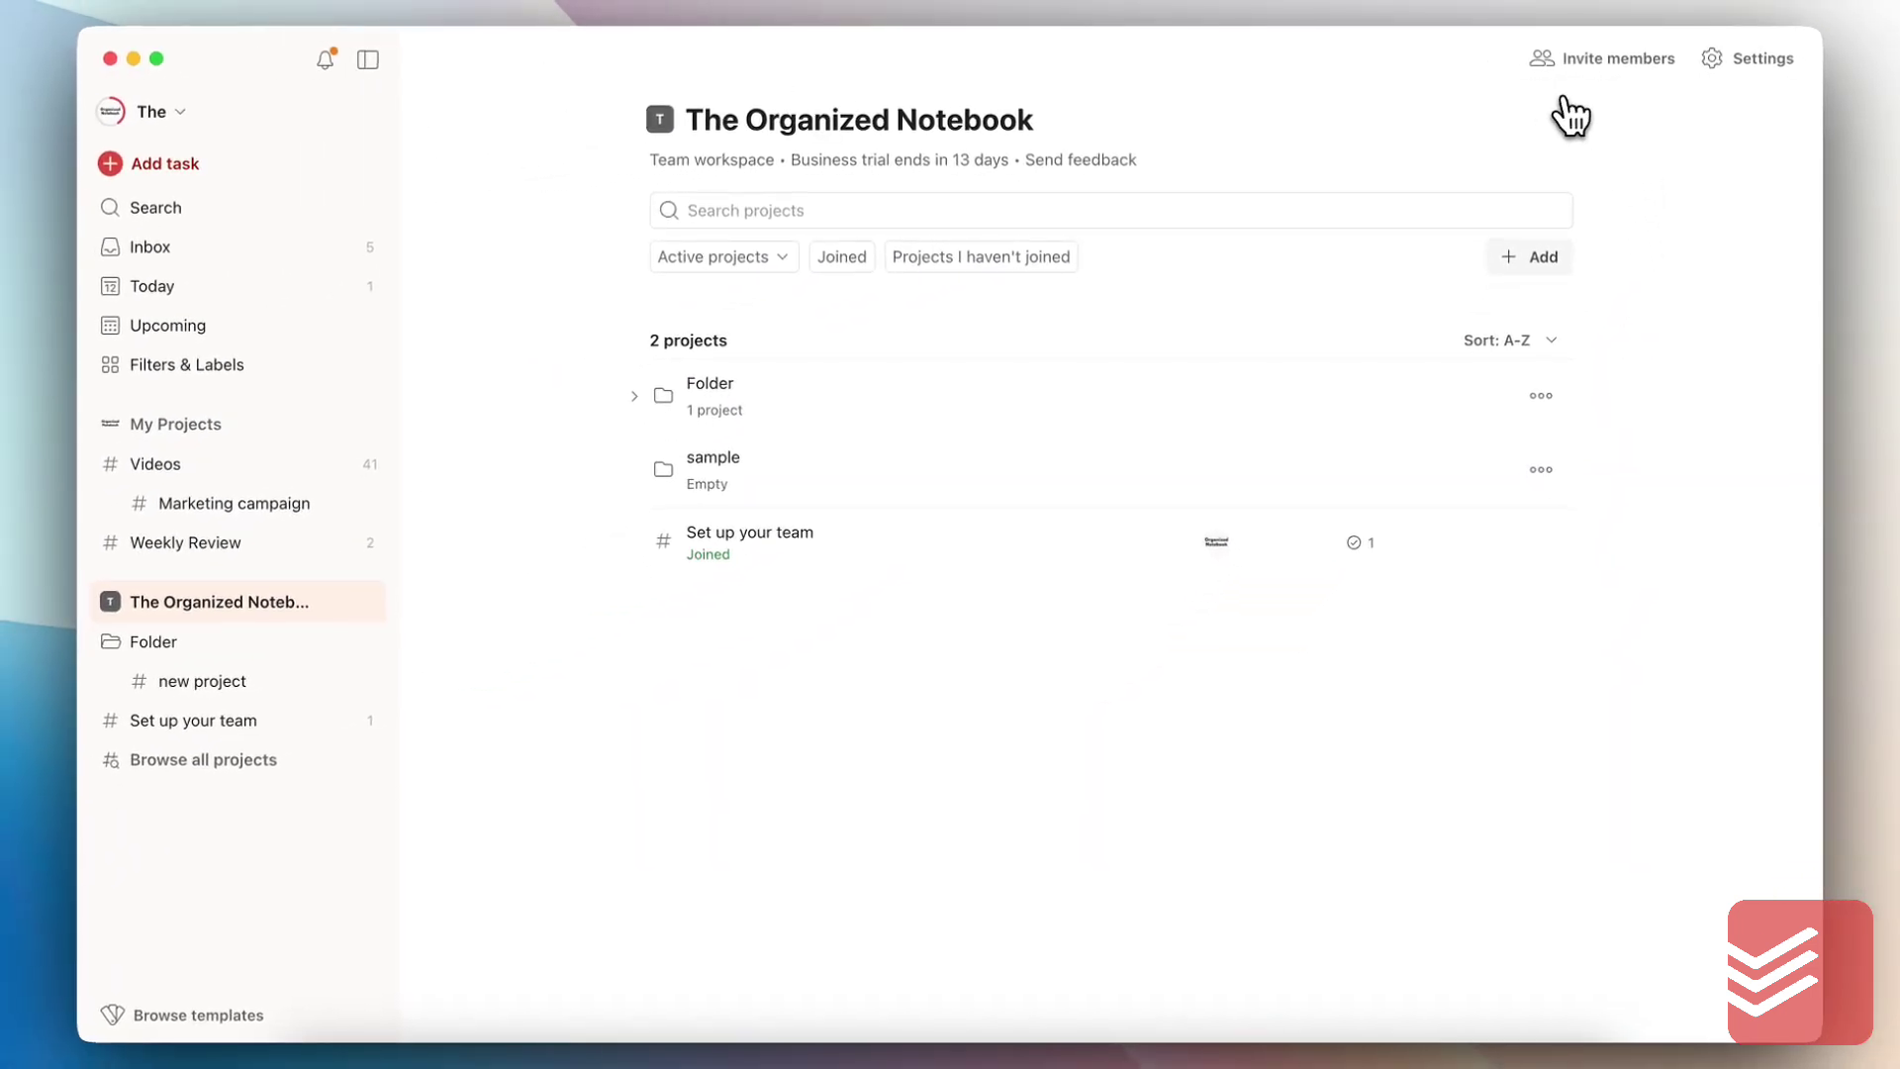
pyautogui.click(1621, 64)
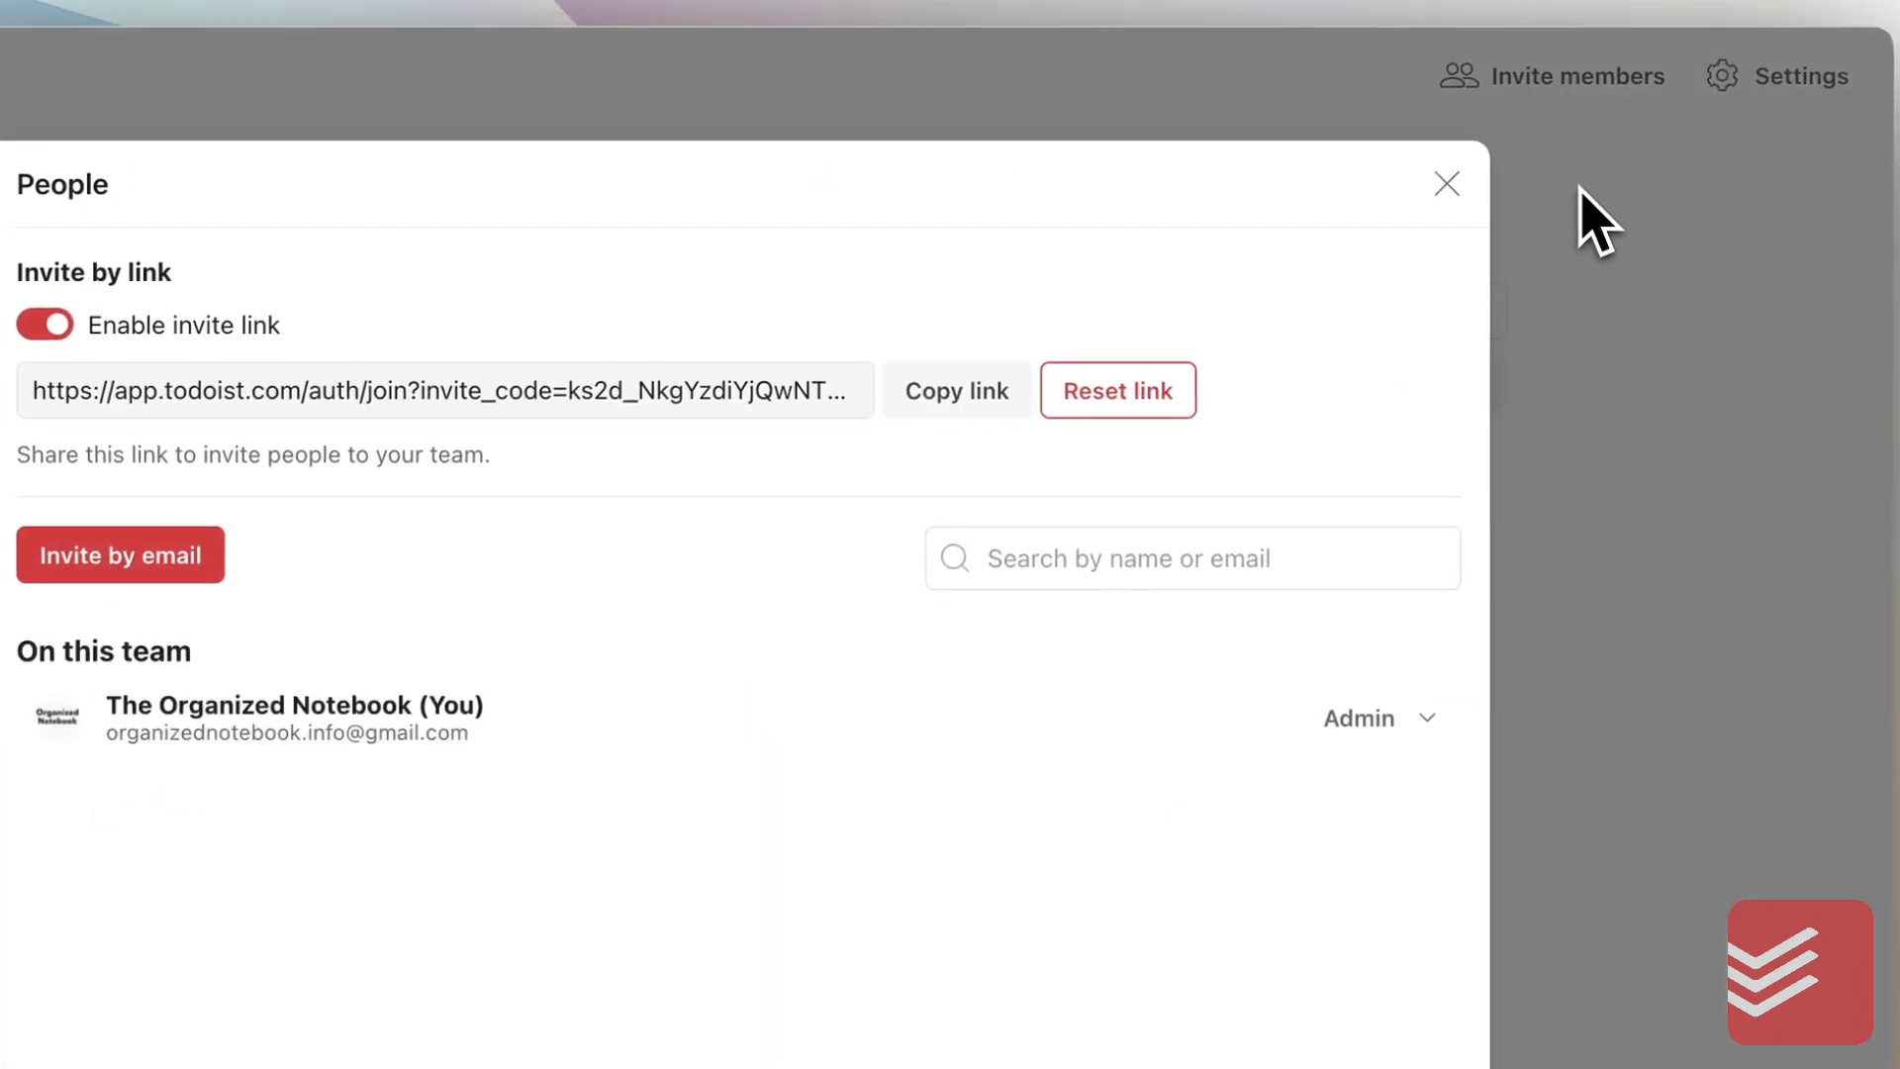
pyautogui.click(1579, 198)
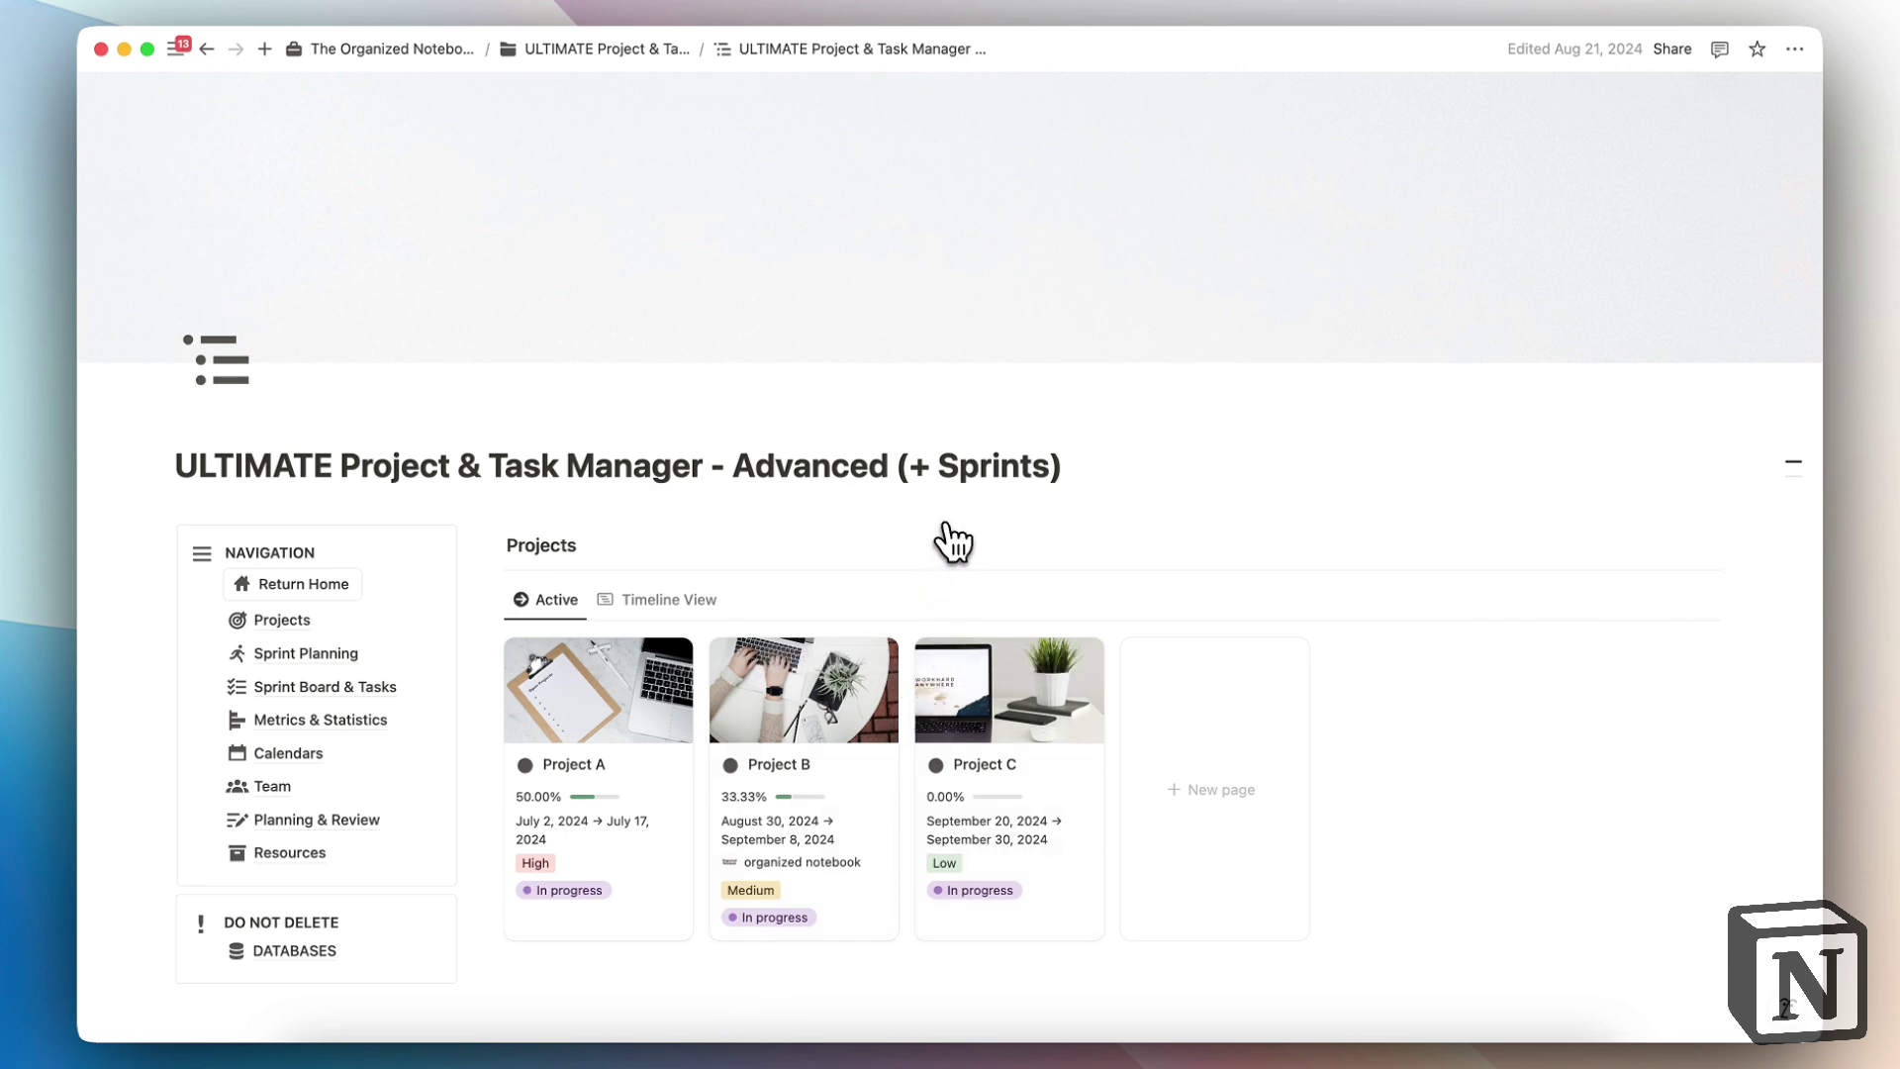
pyautogui.scroll(-5, 954, 542)
pyautogui.scroll(2, 953, 541)
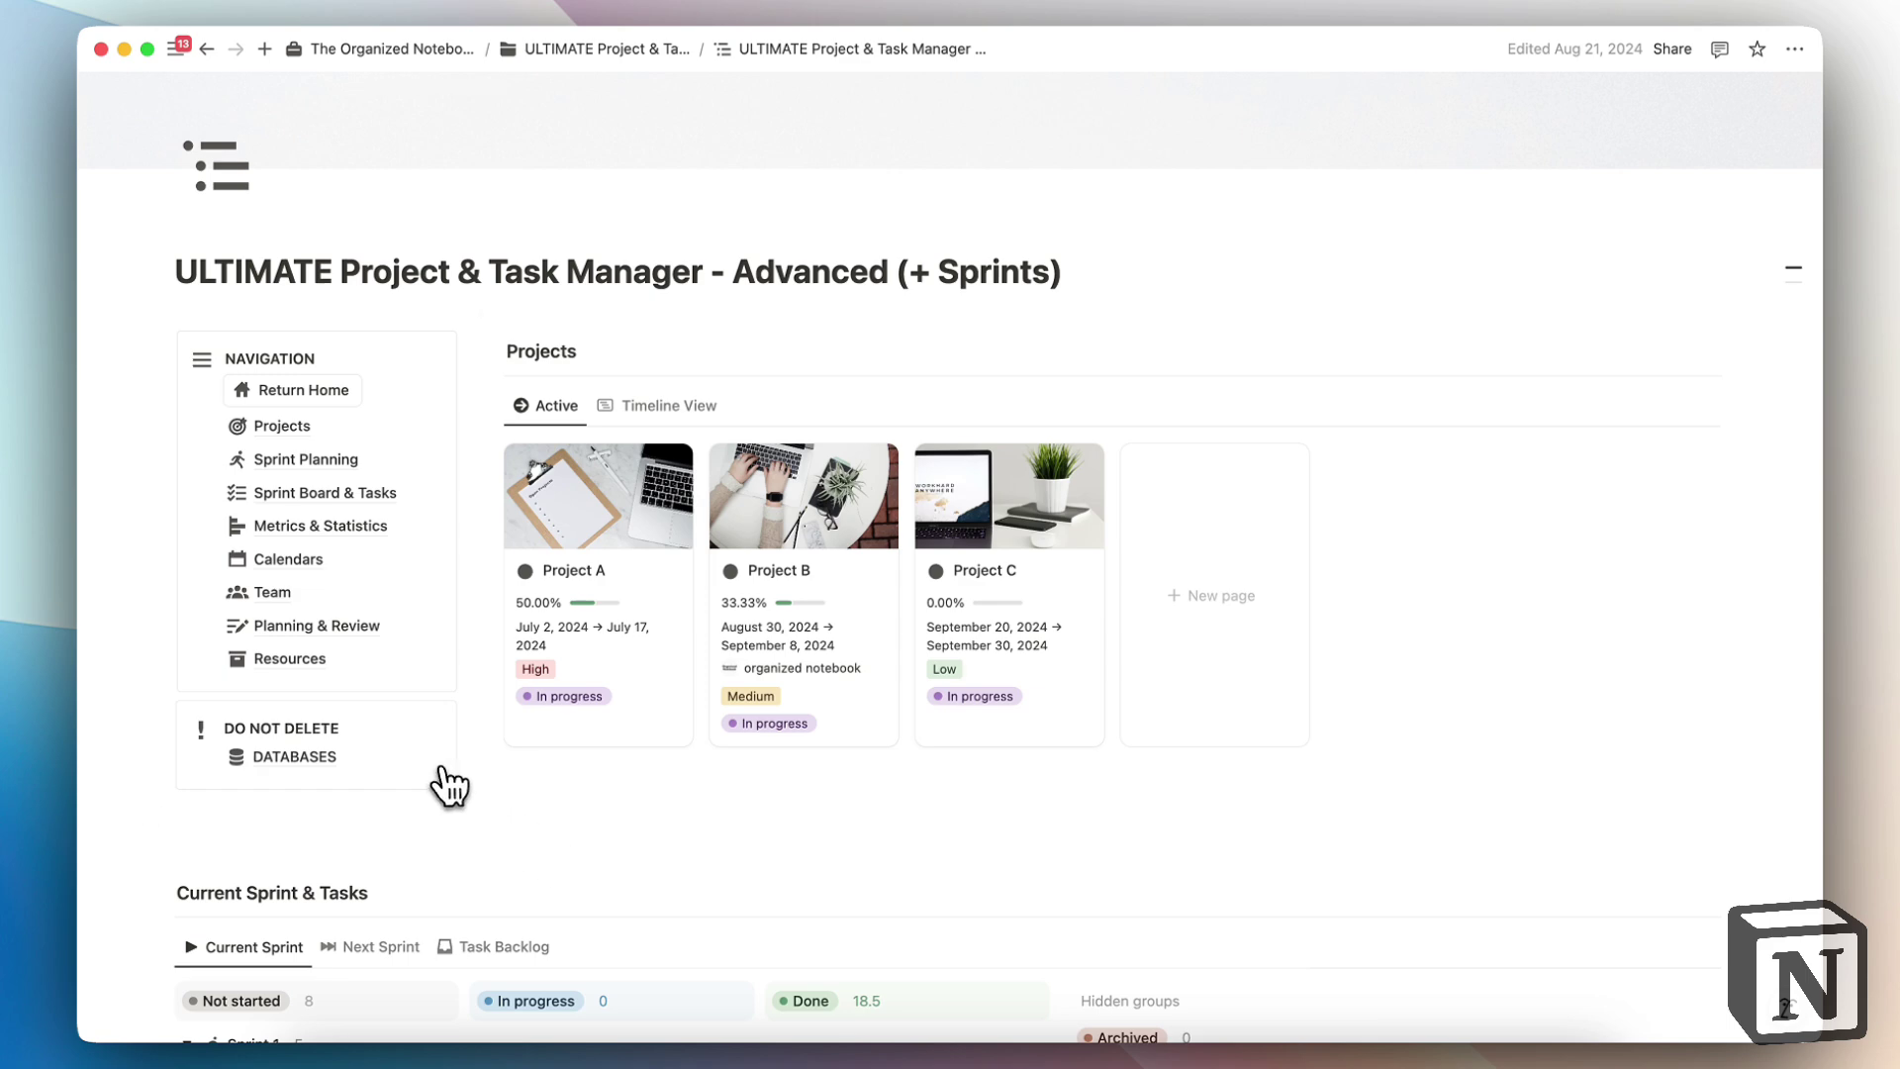
pyautogui.scroll(3, 475, 670)
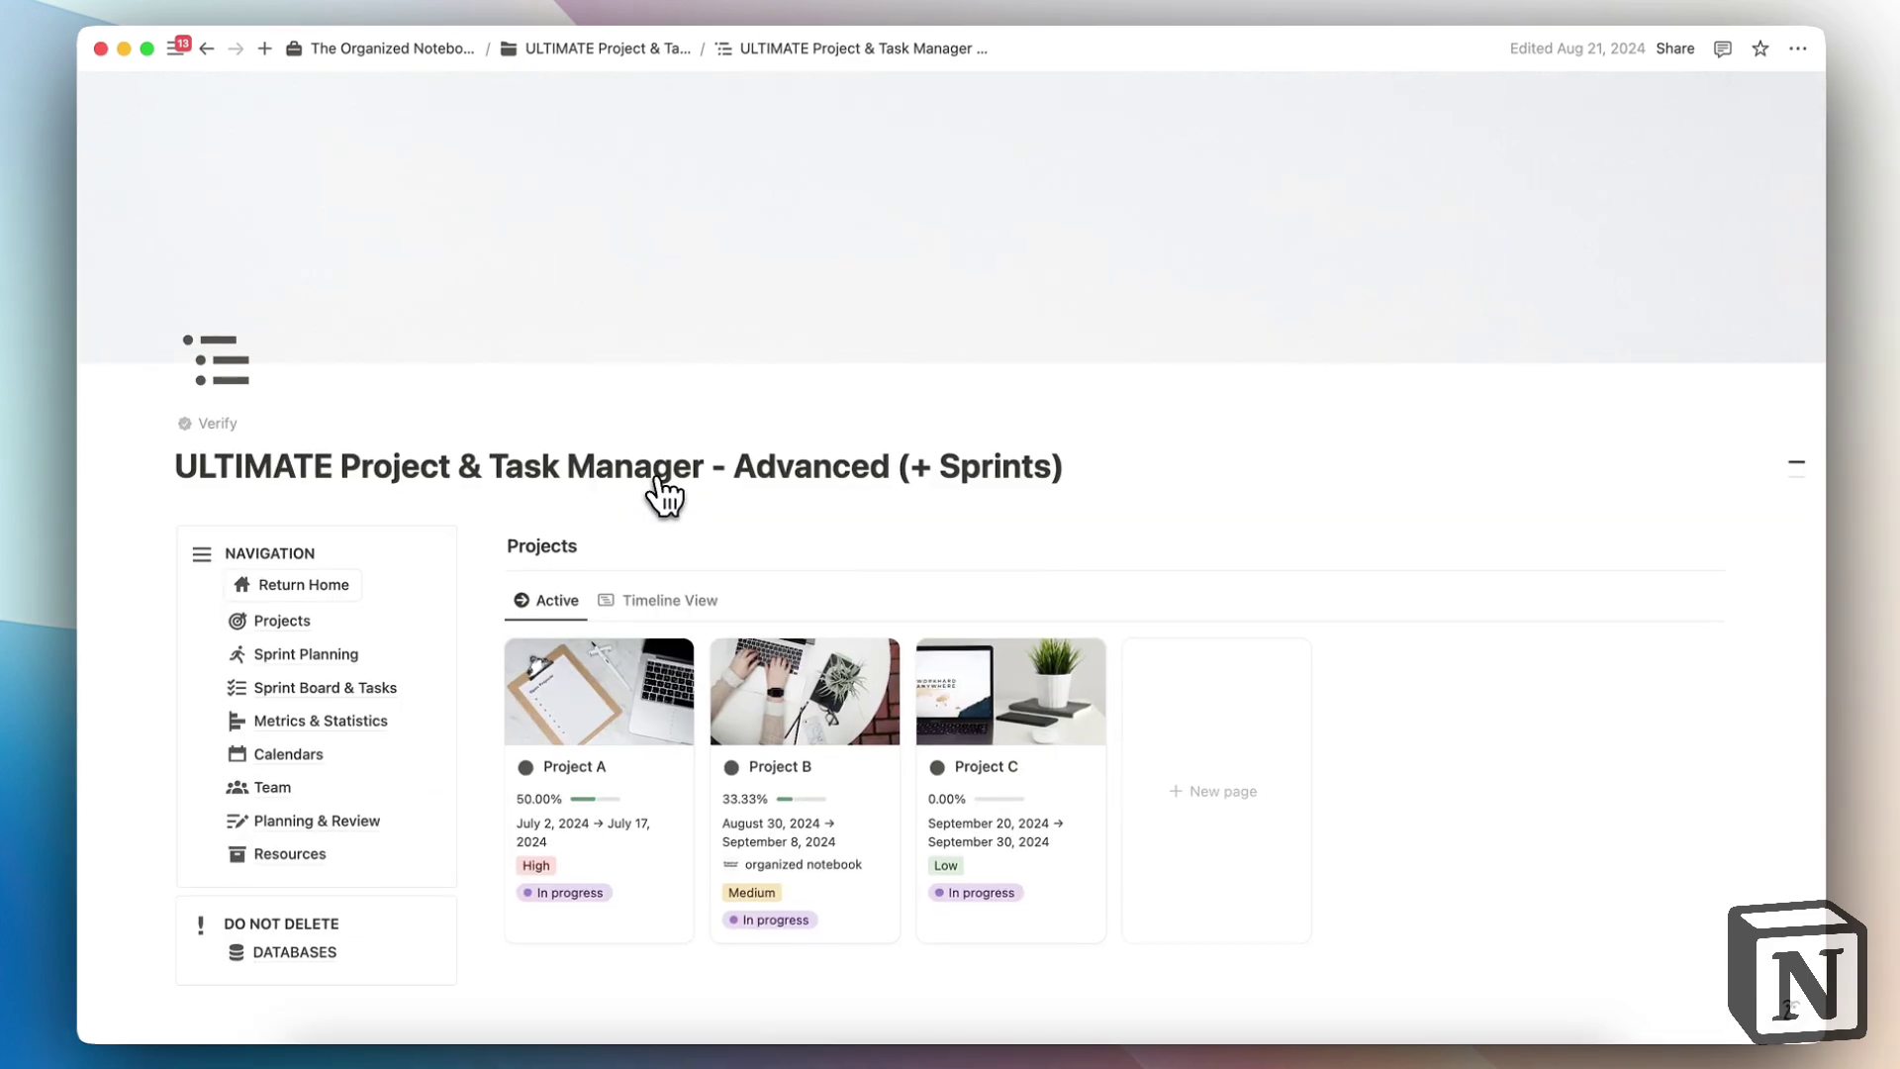
pyautogui.moveTo(1620, 254)
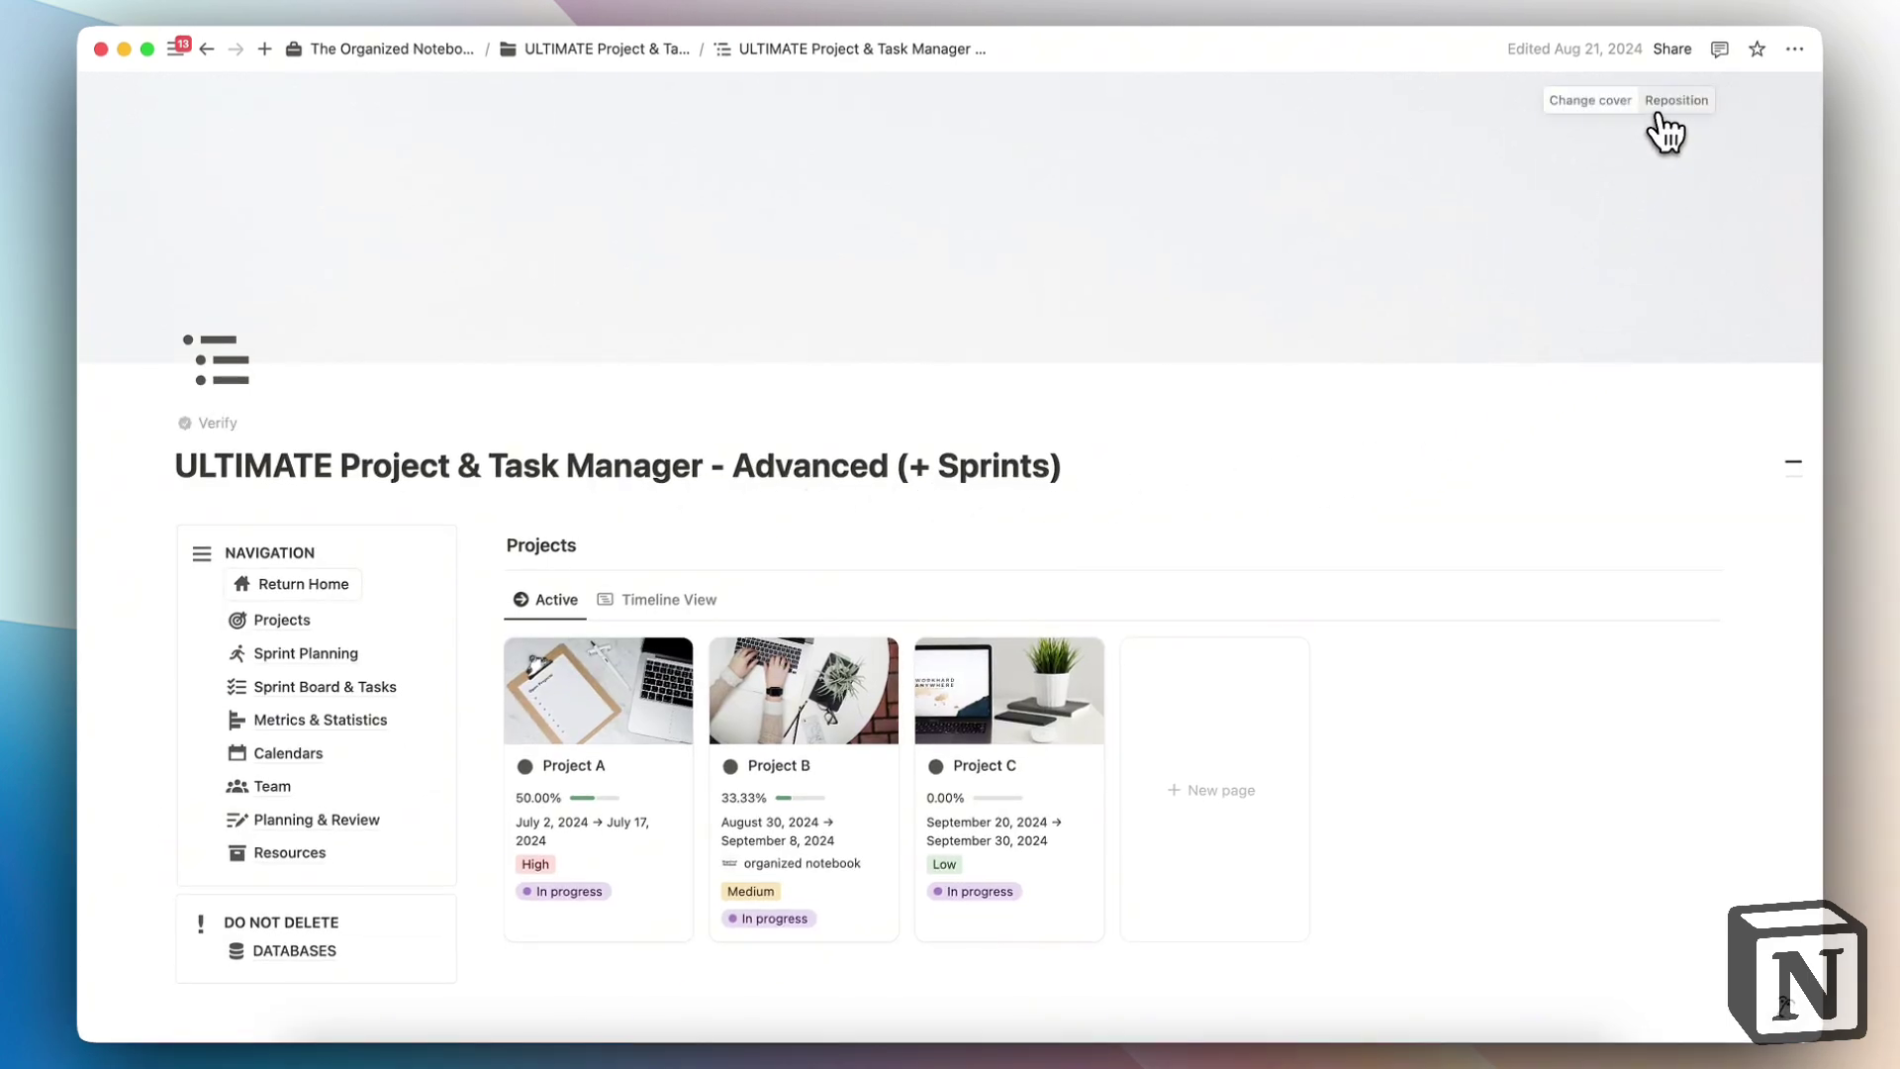
pyautogui.click(1678, 51)
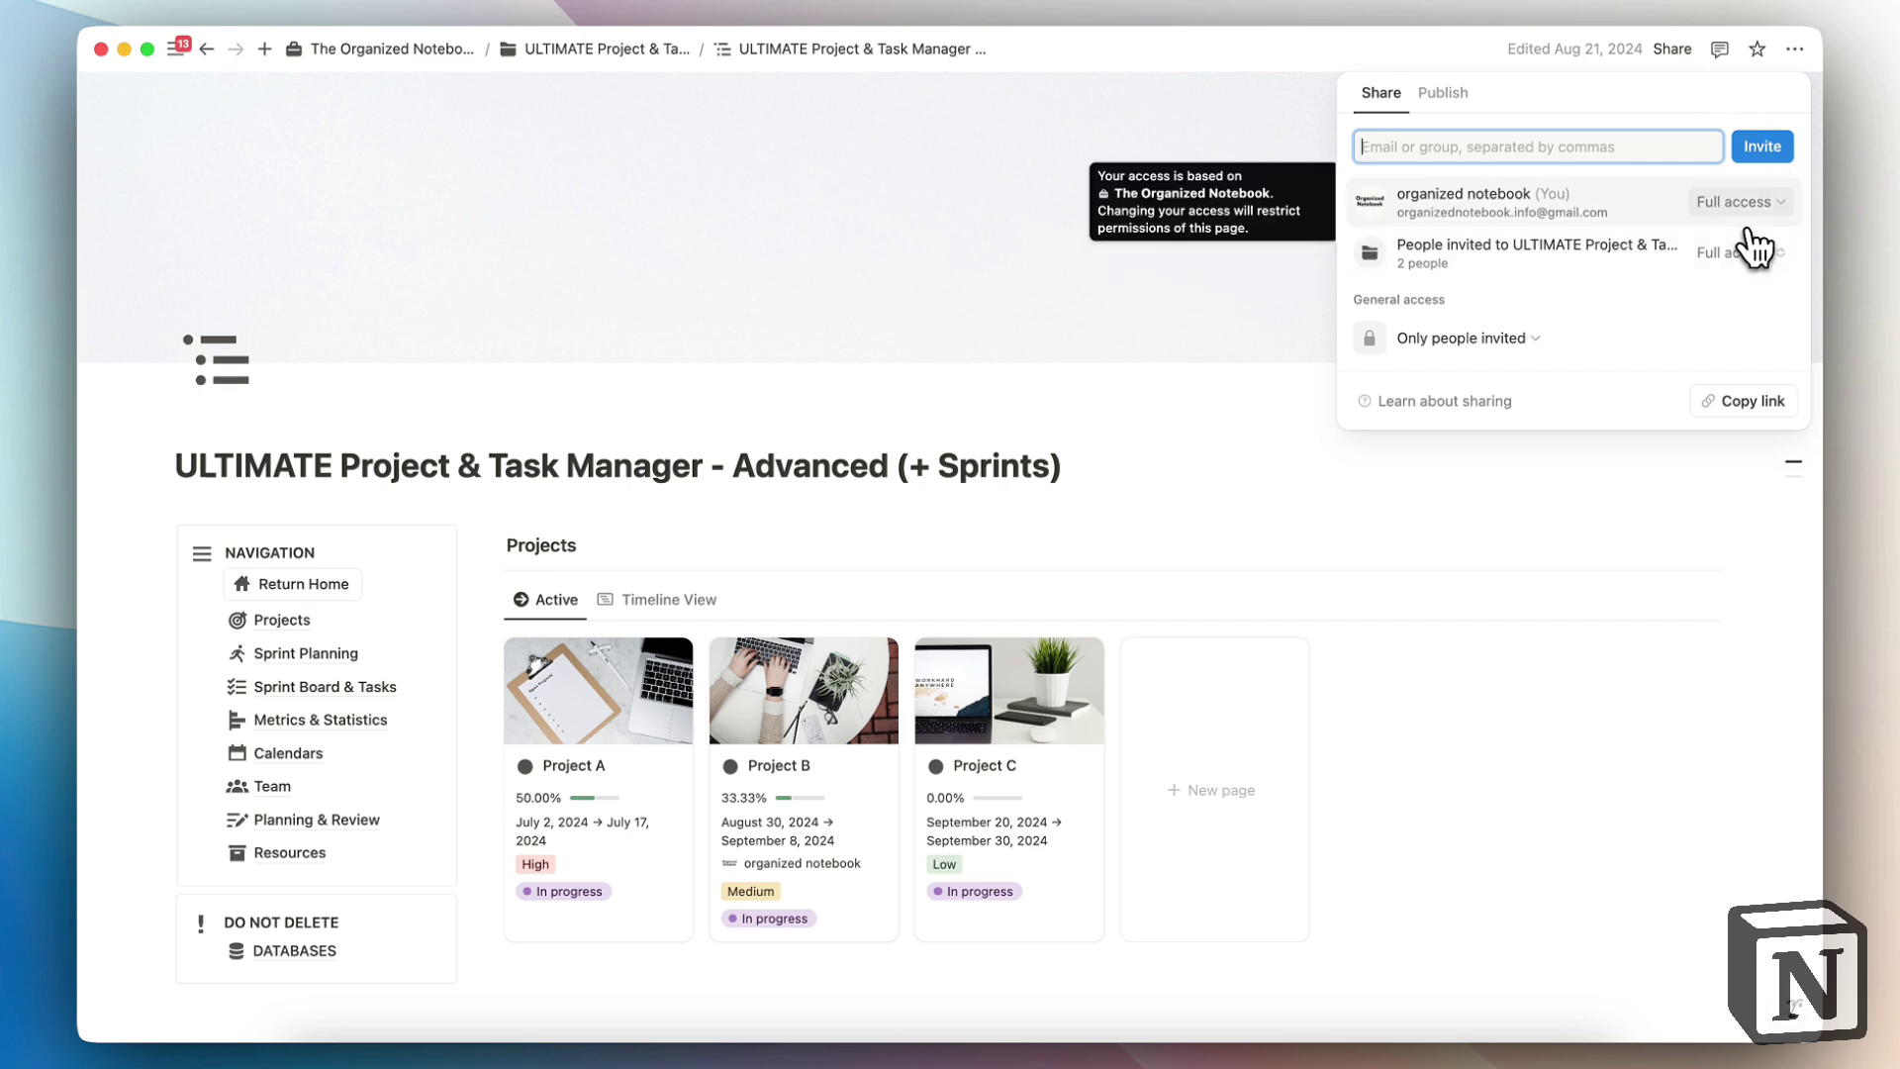
pyautogui.click(1111, 401)
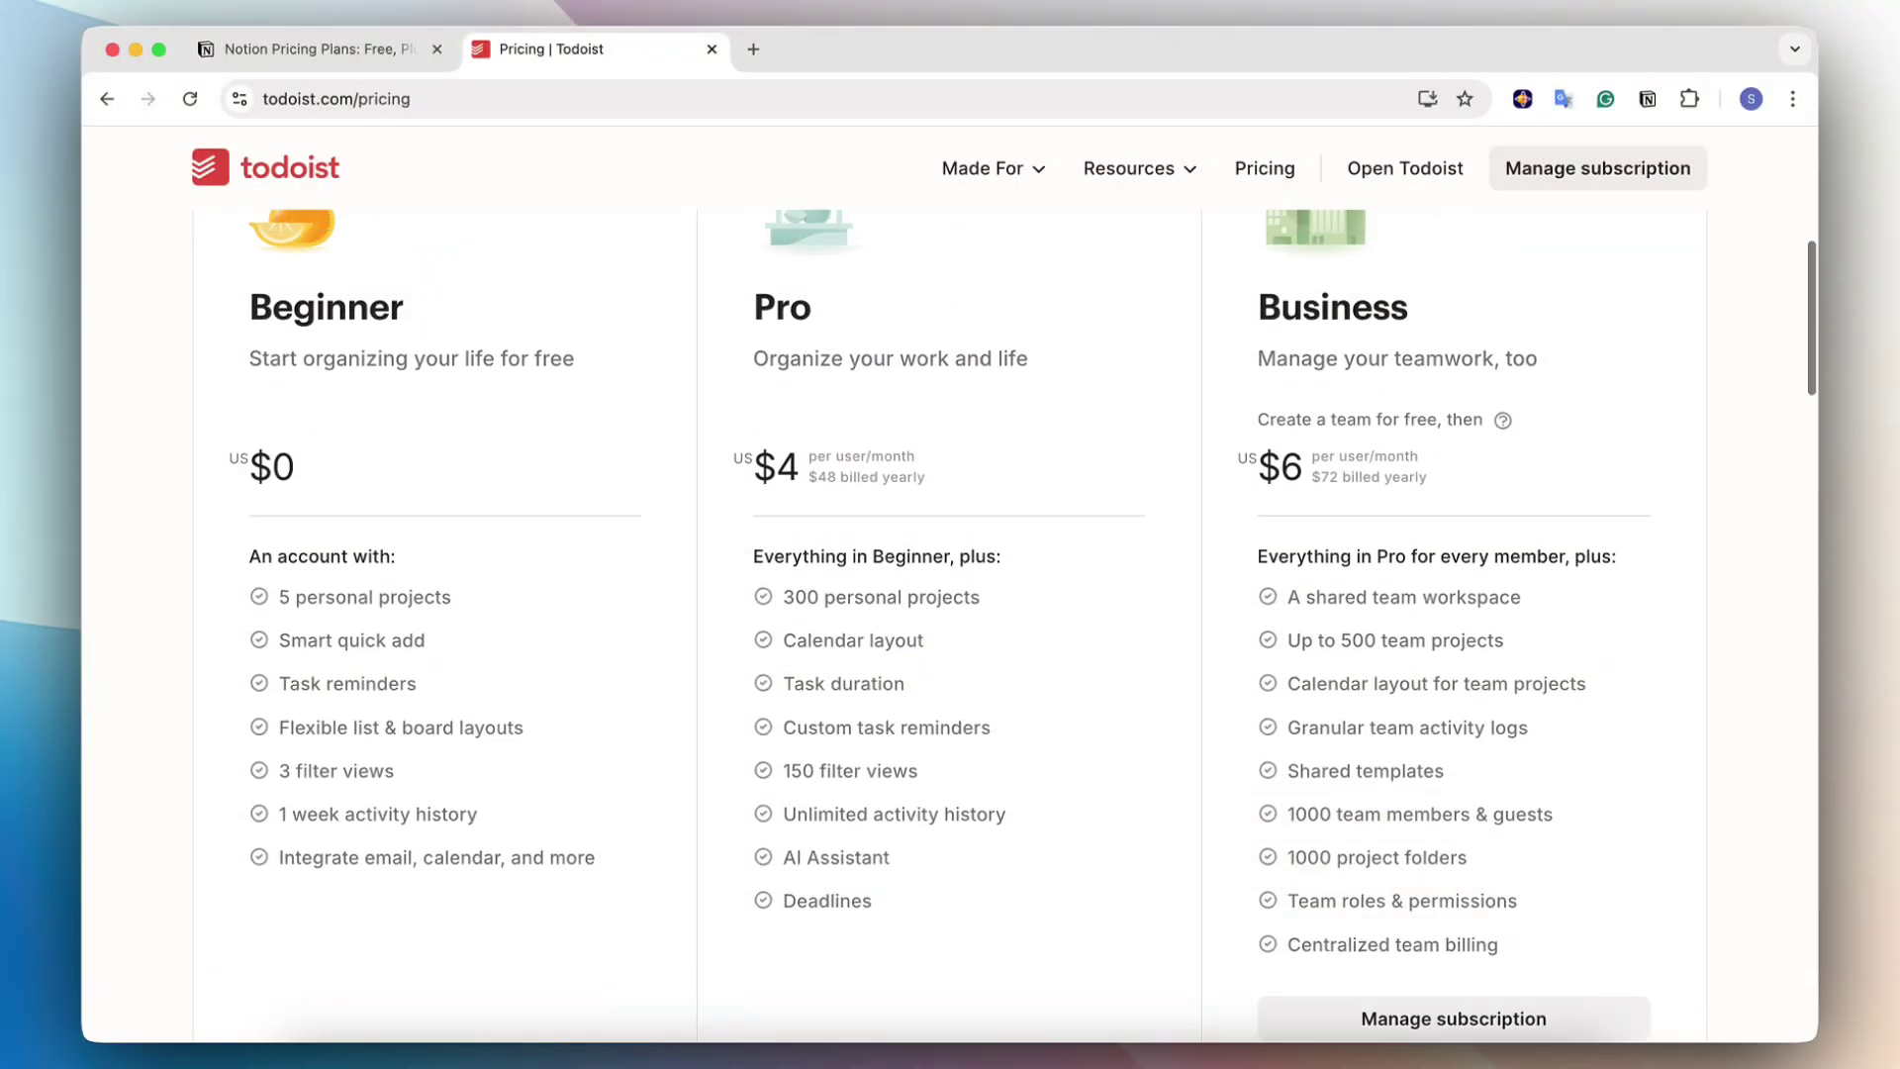
# Review the Beginner ($0), Pro ($4, $48 yearly) and Business ($6, $72 yearly) plan features and tooltips
pyautogui.scroll(-1, 1022, 626)
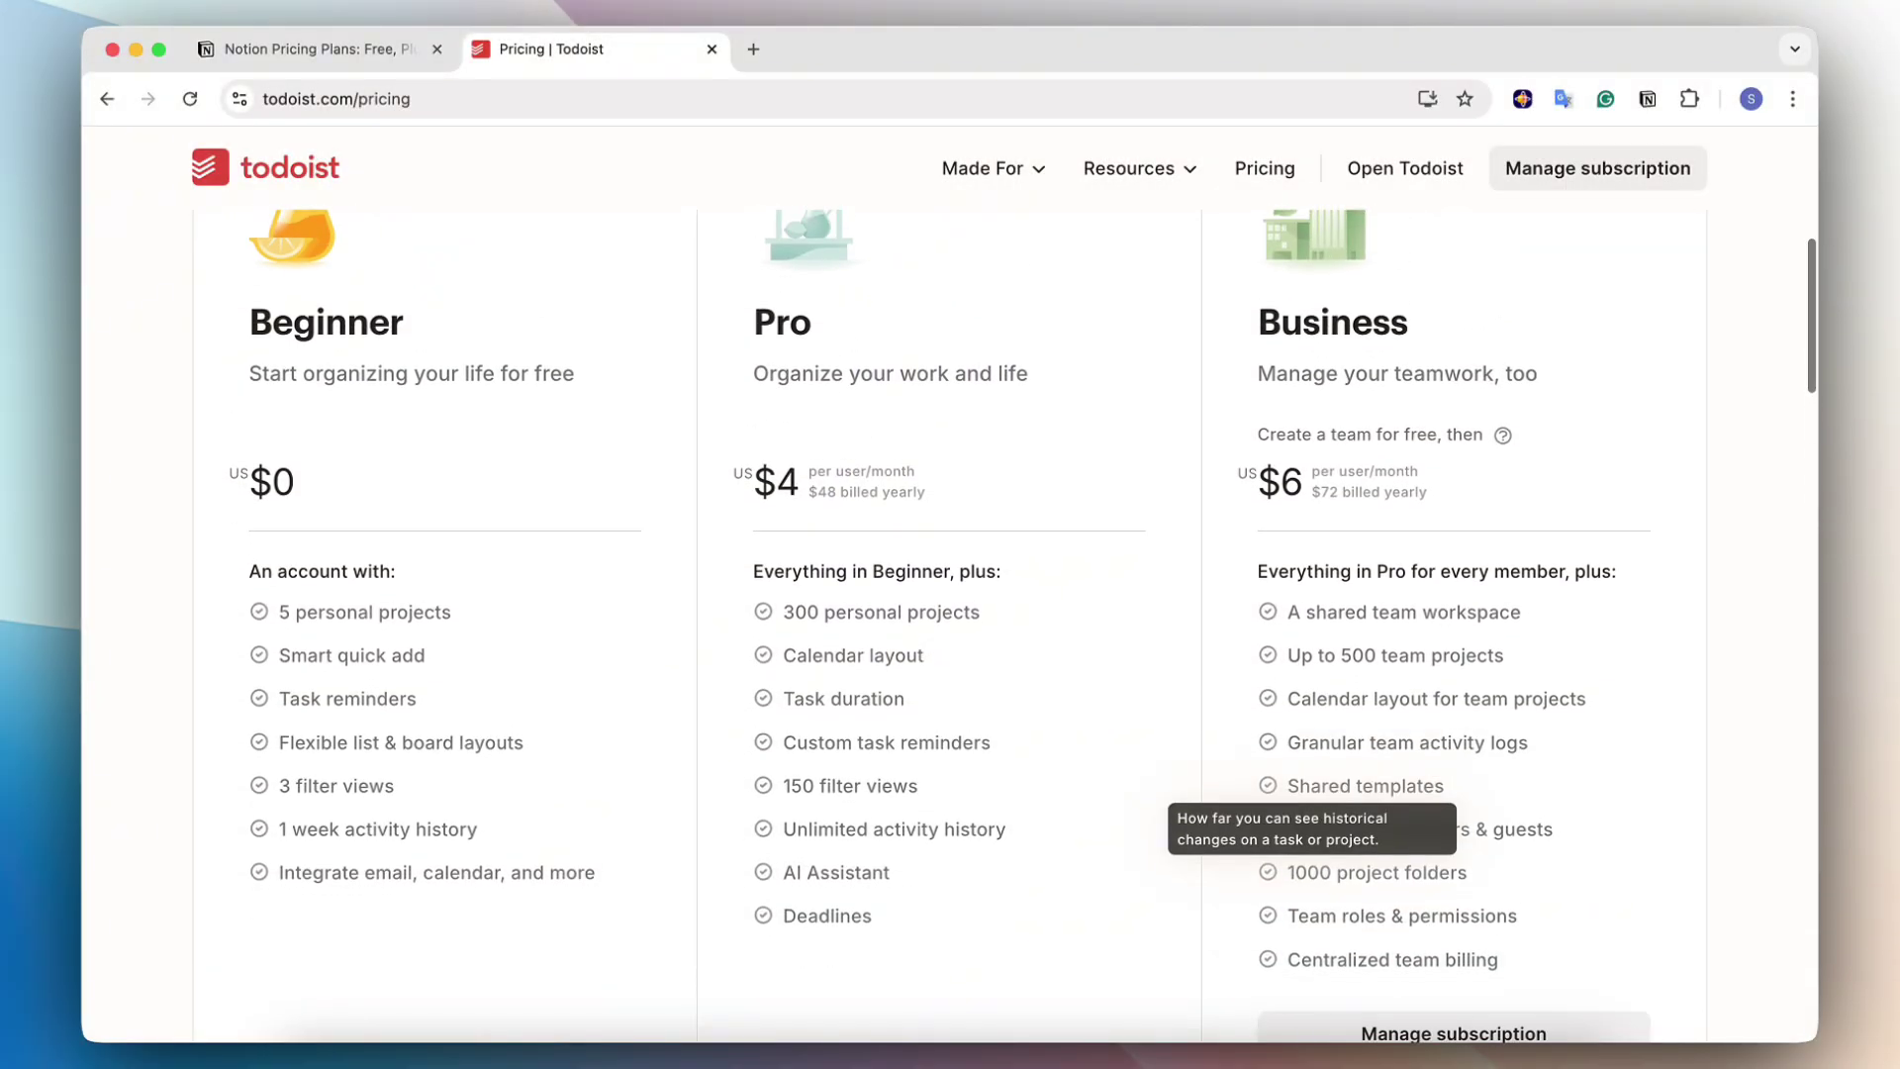
pyautogui.scroll(-1, 950, 594)
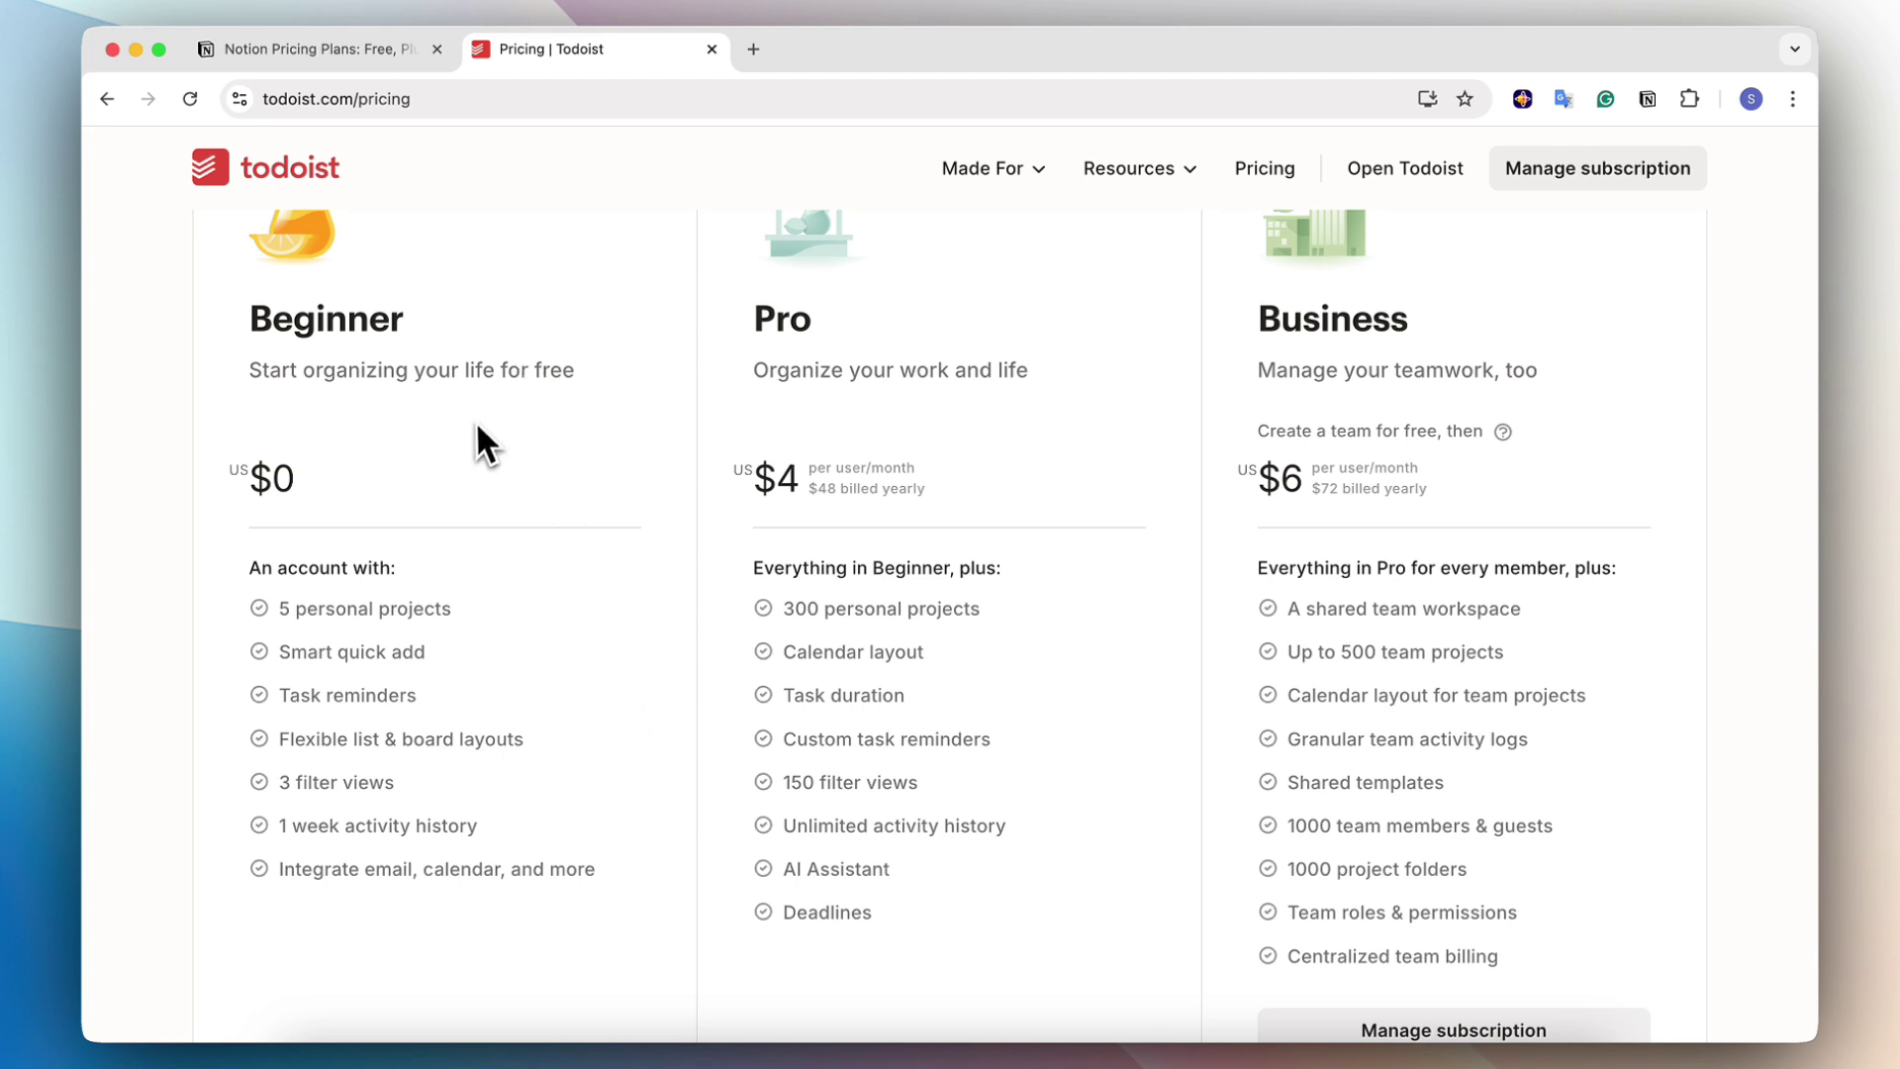
pyautogui.moveTo(433, 586)
pyautogui.moveTo(942, 793)
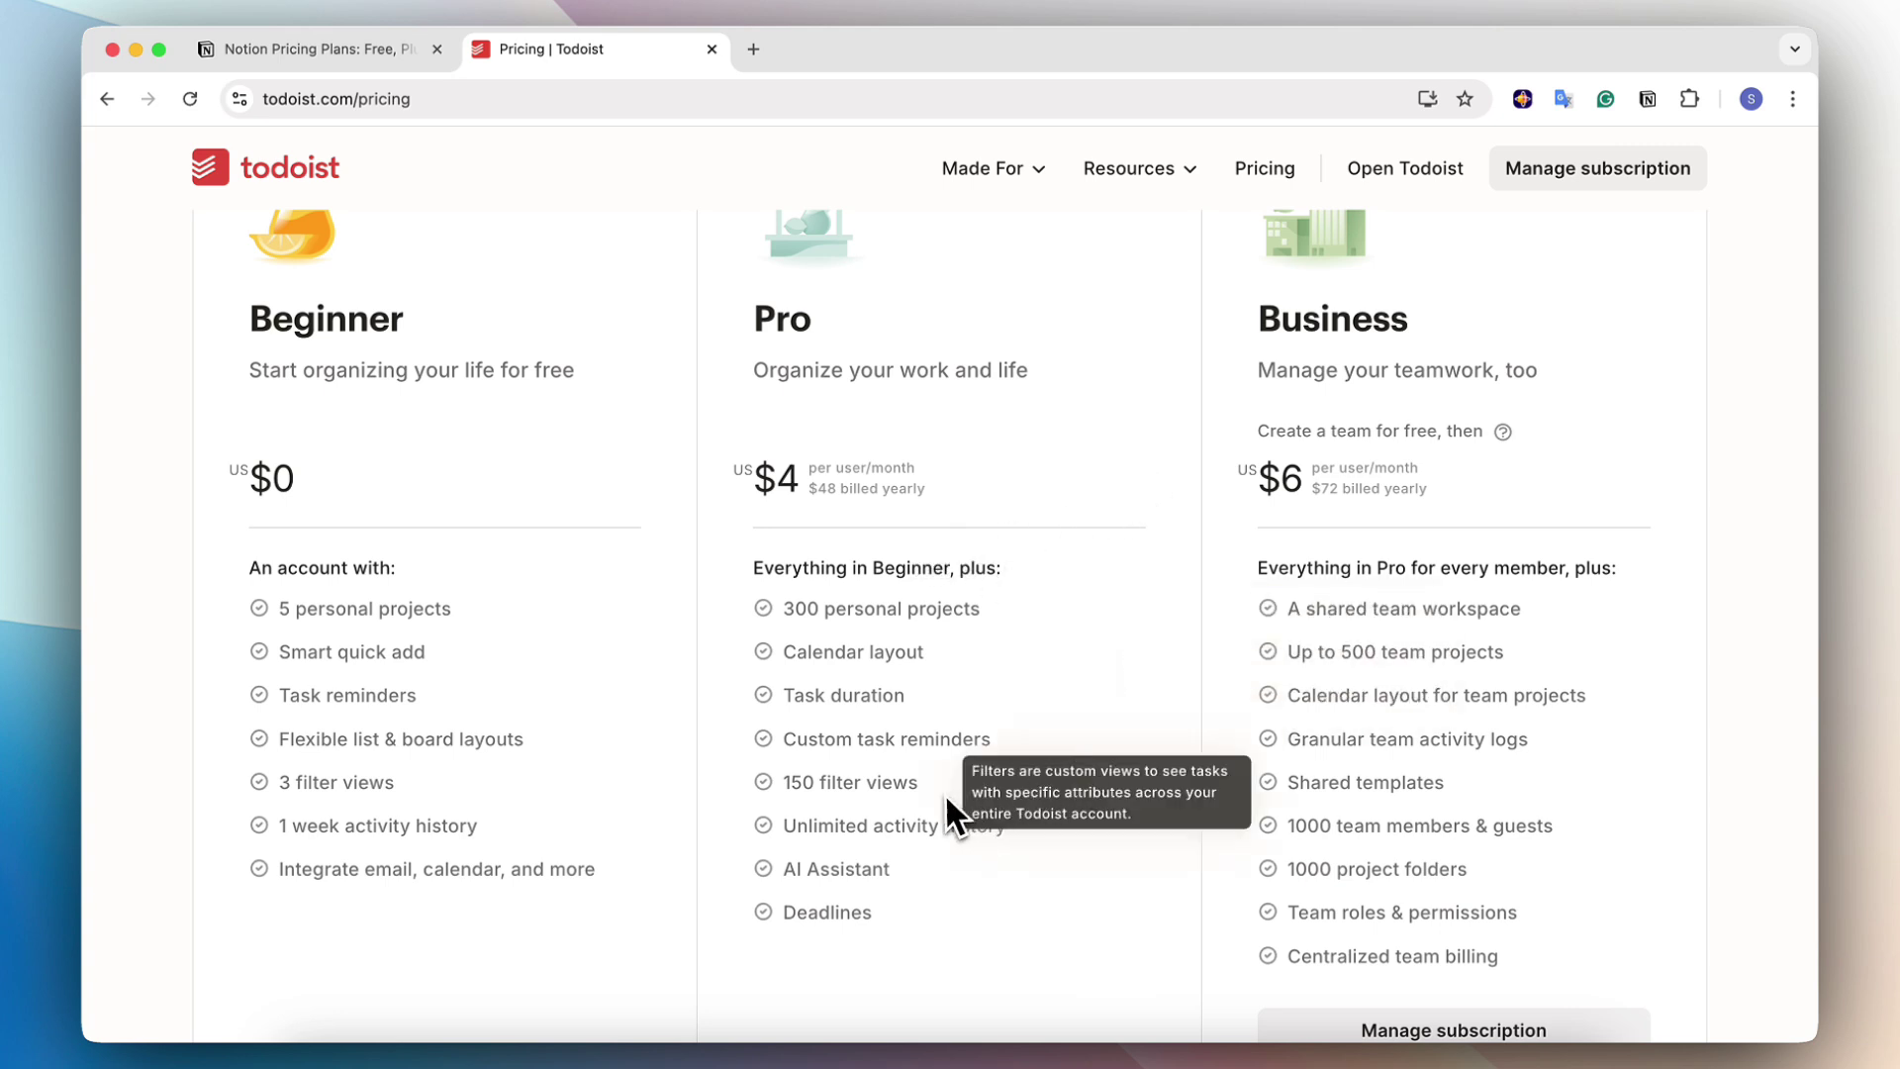
pyautogui.moveTo(1048, 673)
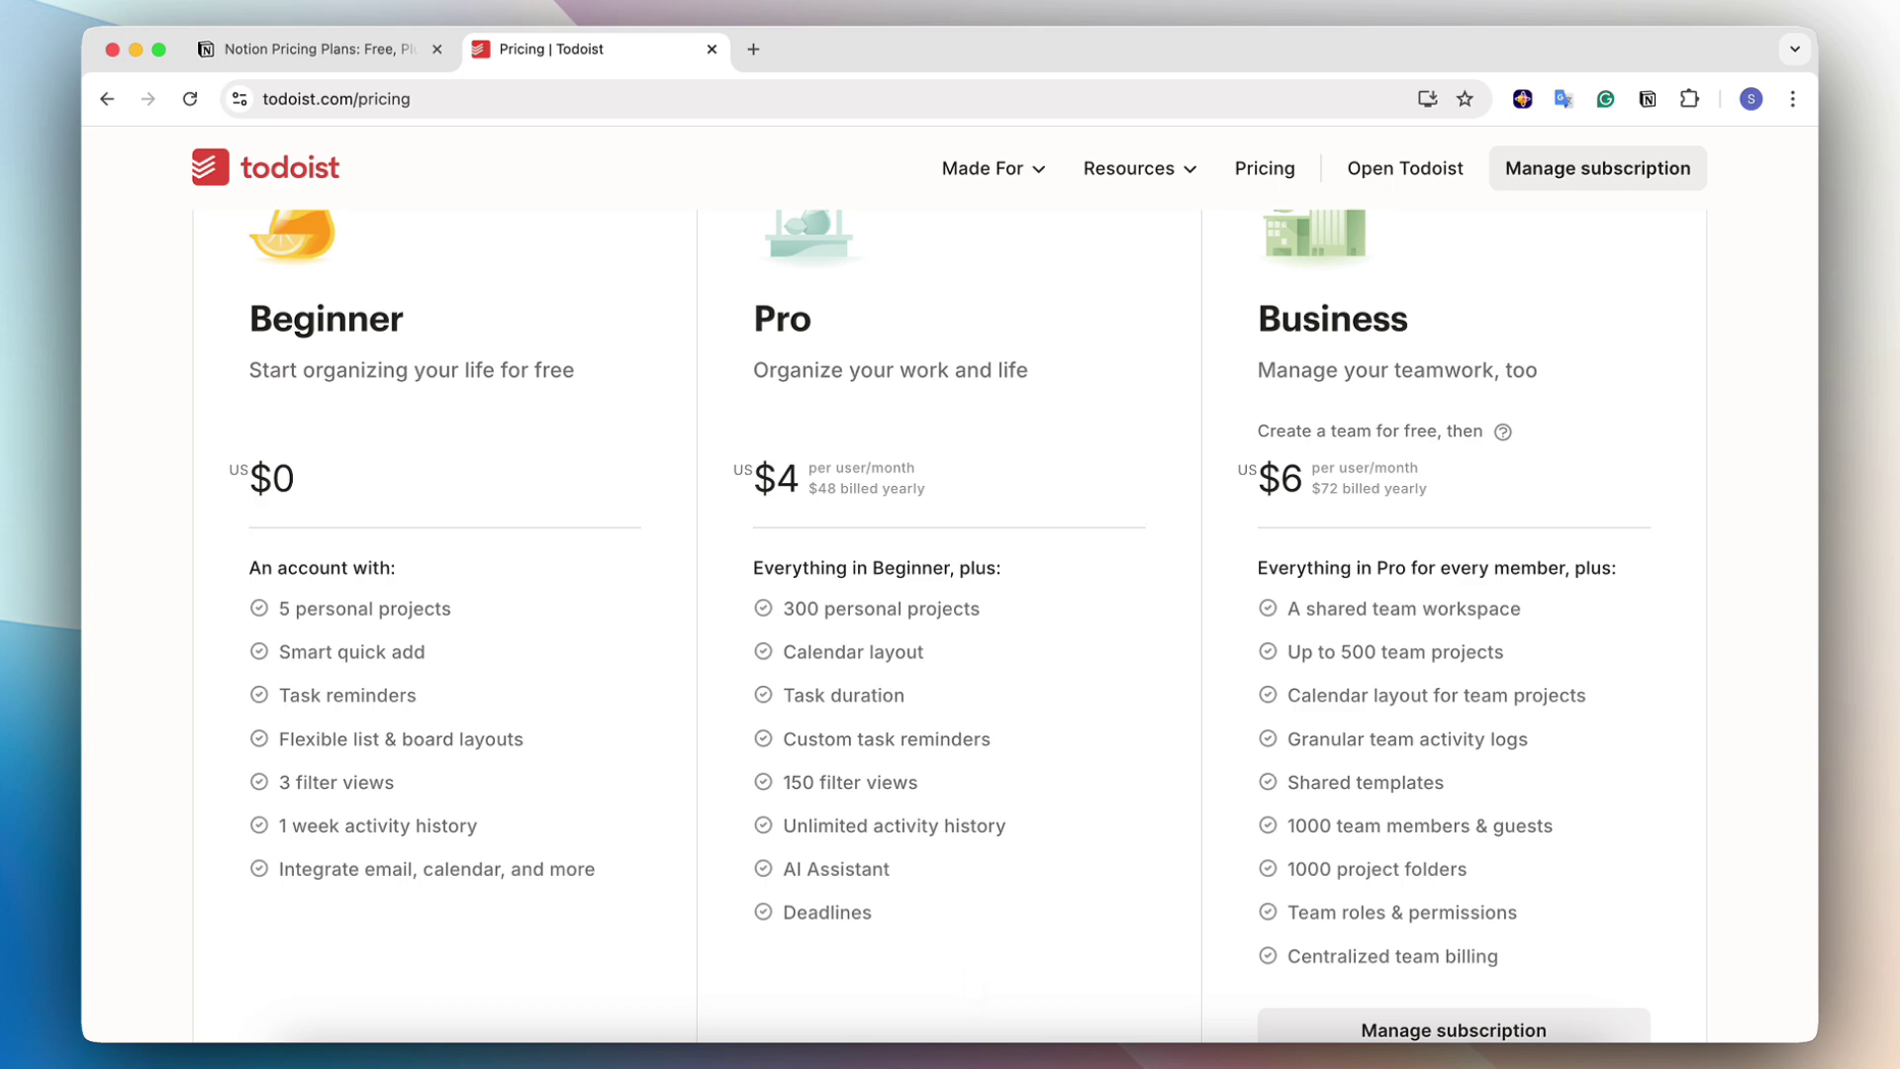
pyautogui.hotkey('ctrl', 'shift', 'Tab')
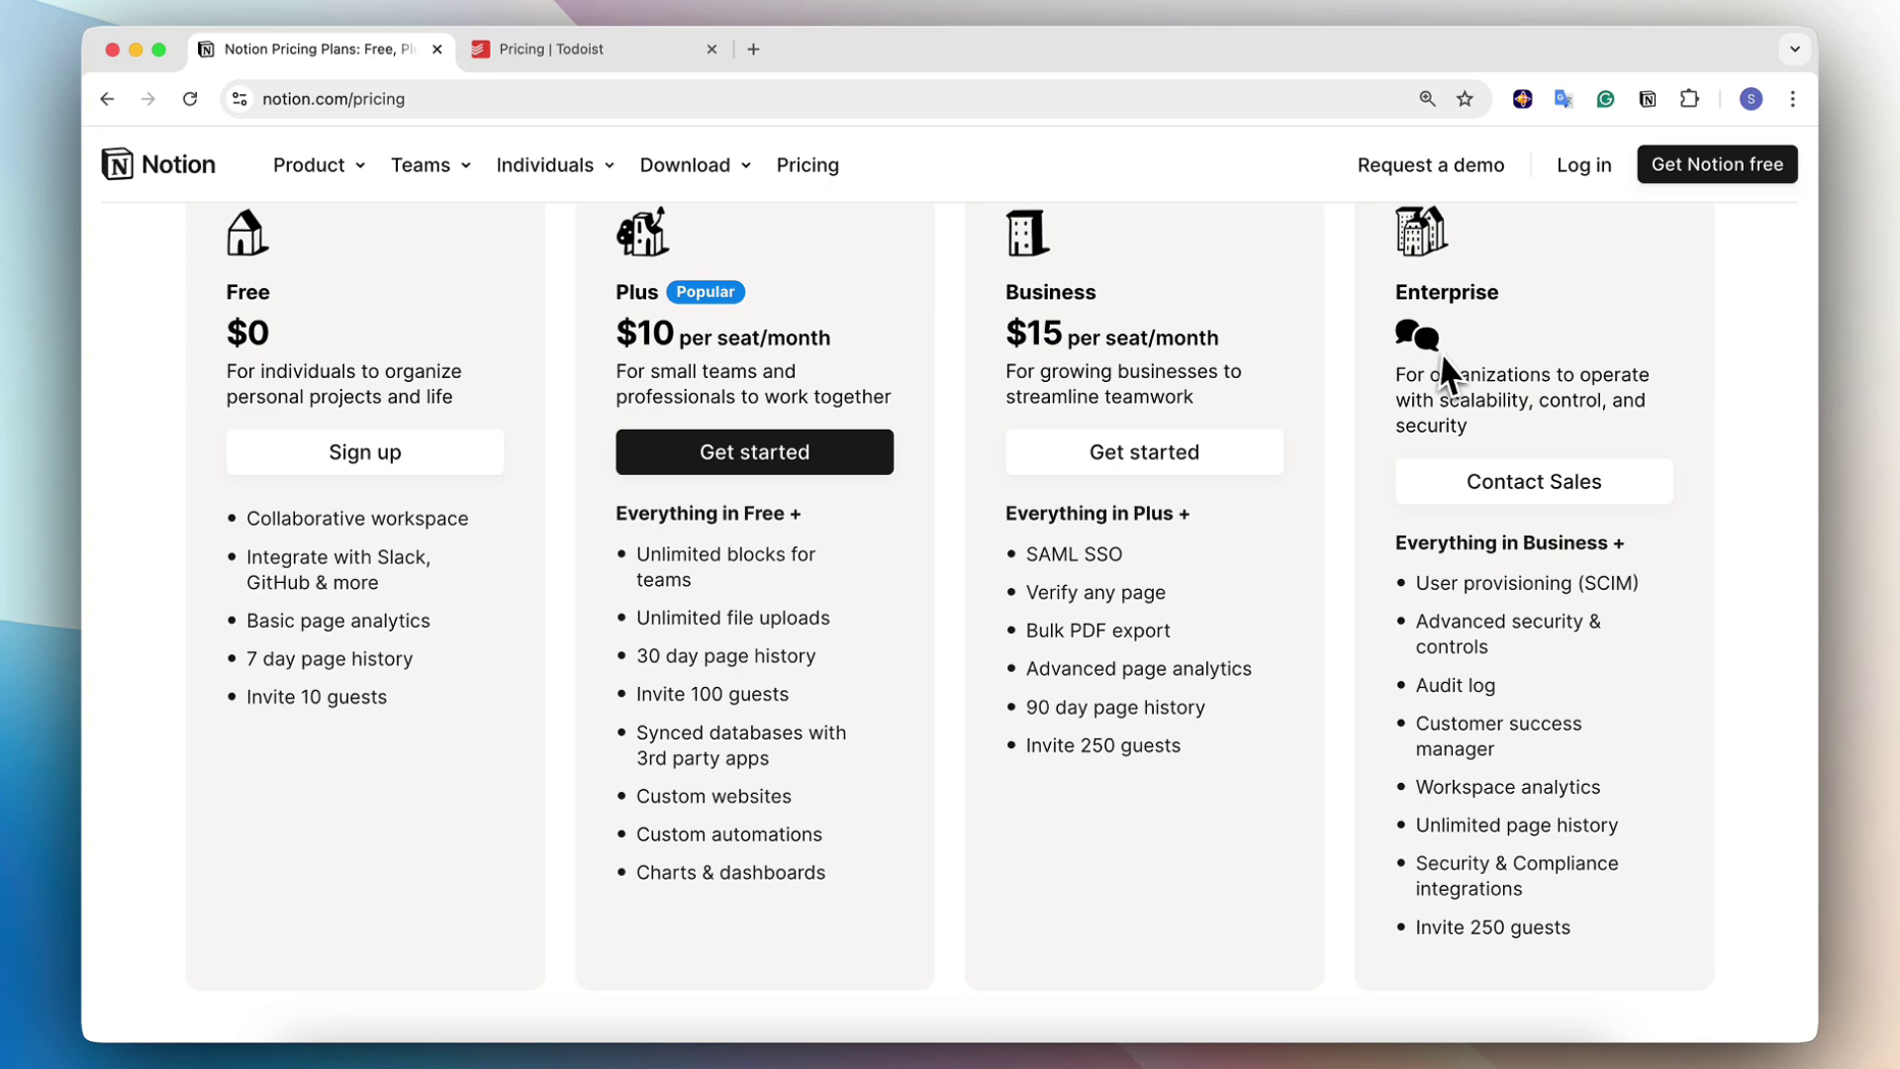
pyautogui.click(614, 59)
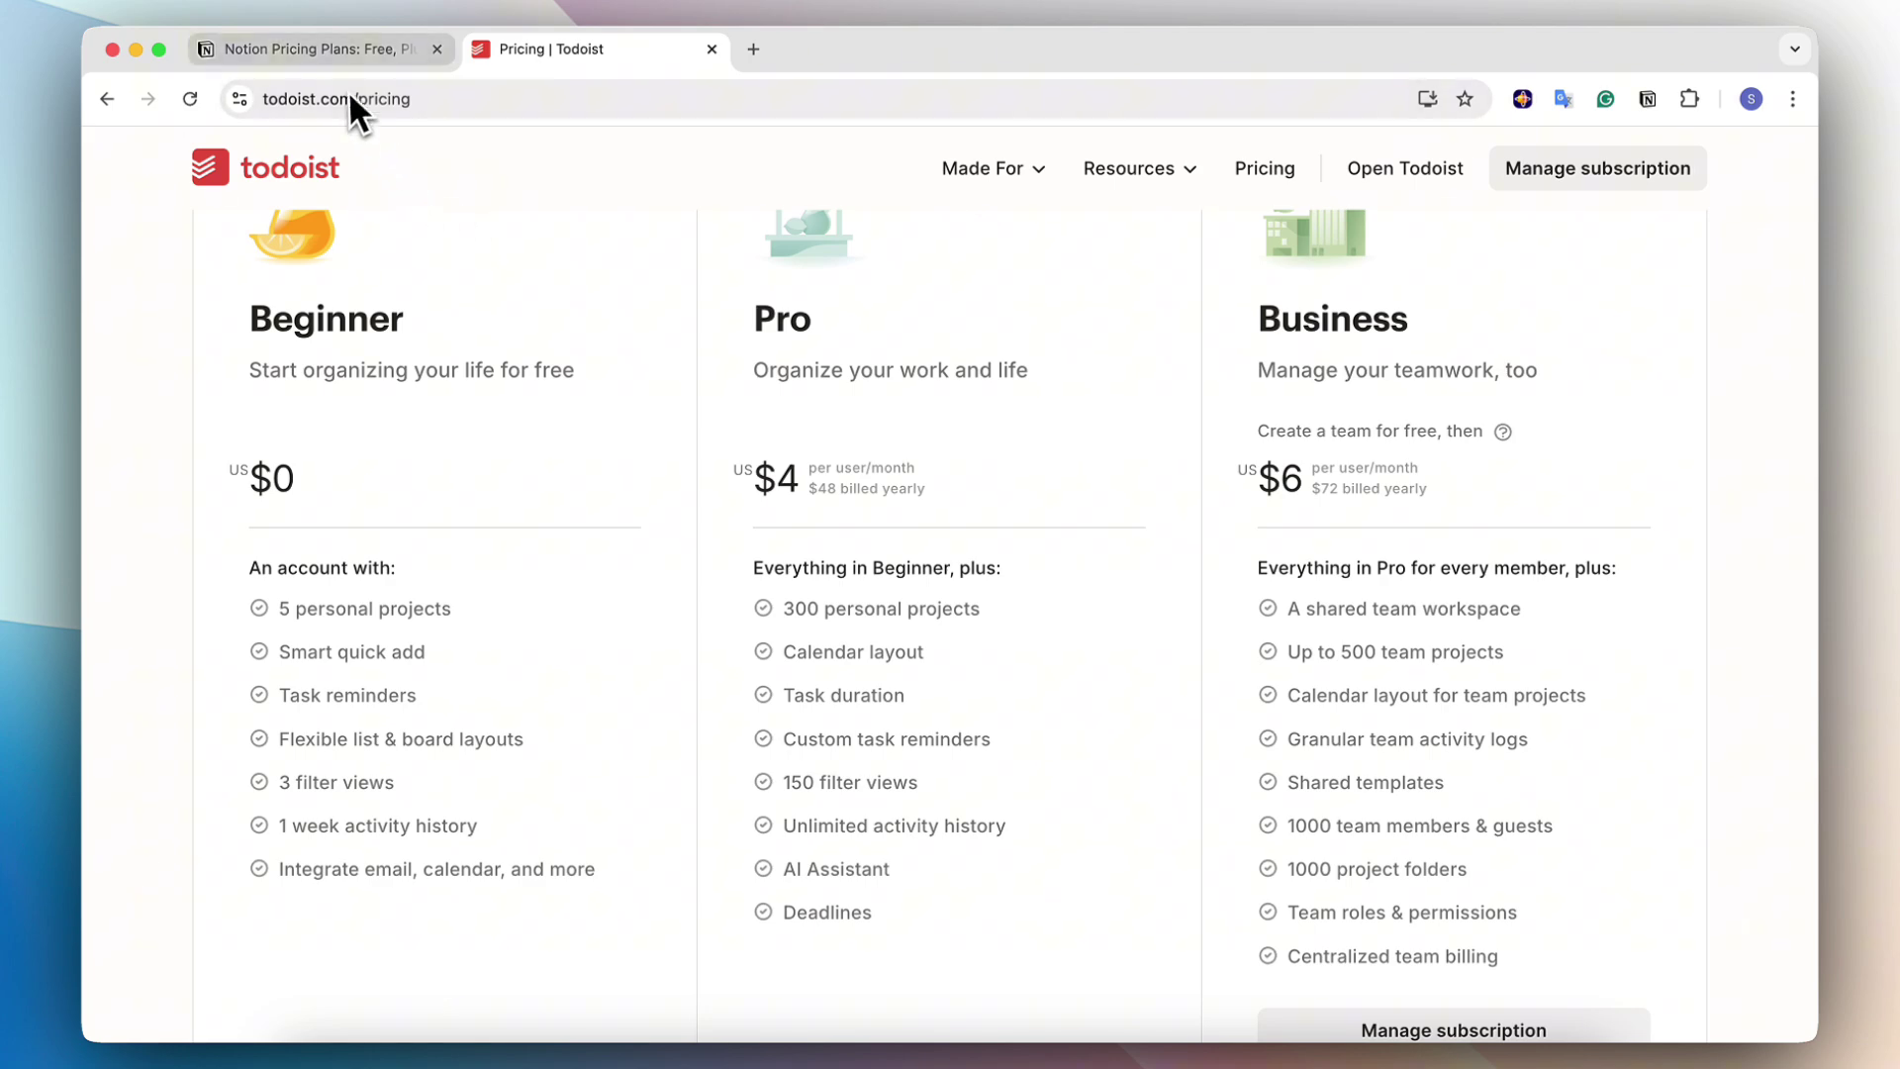
pyautogui.click(323, 52)
pyautogui.moveTo(743, 618)
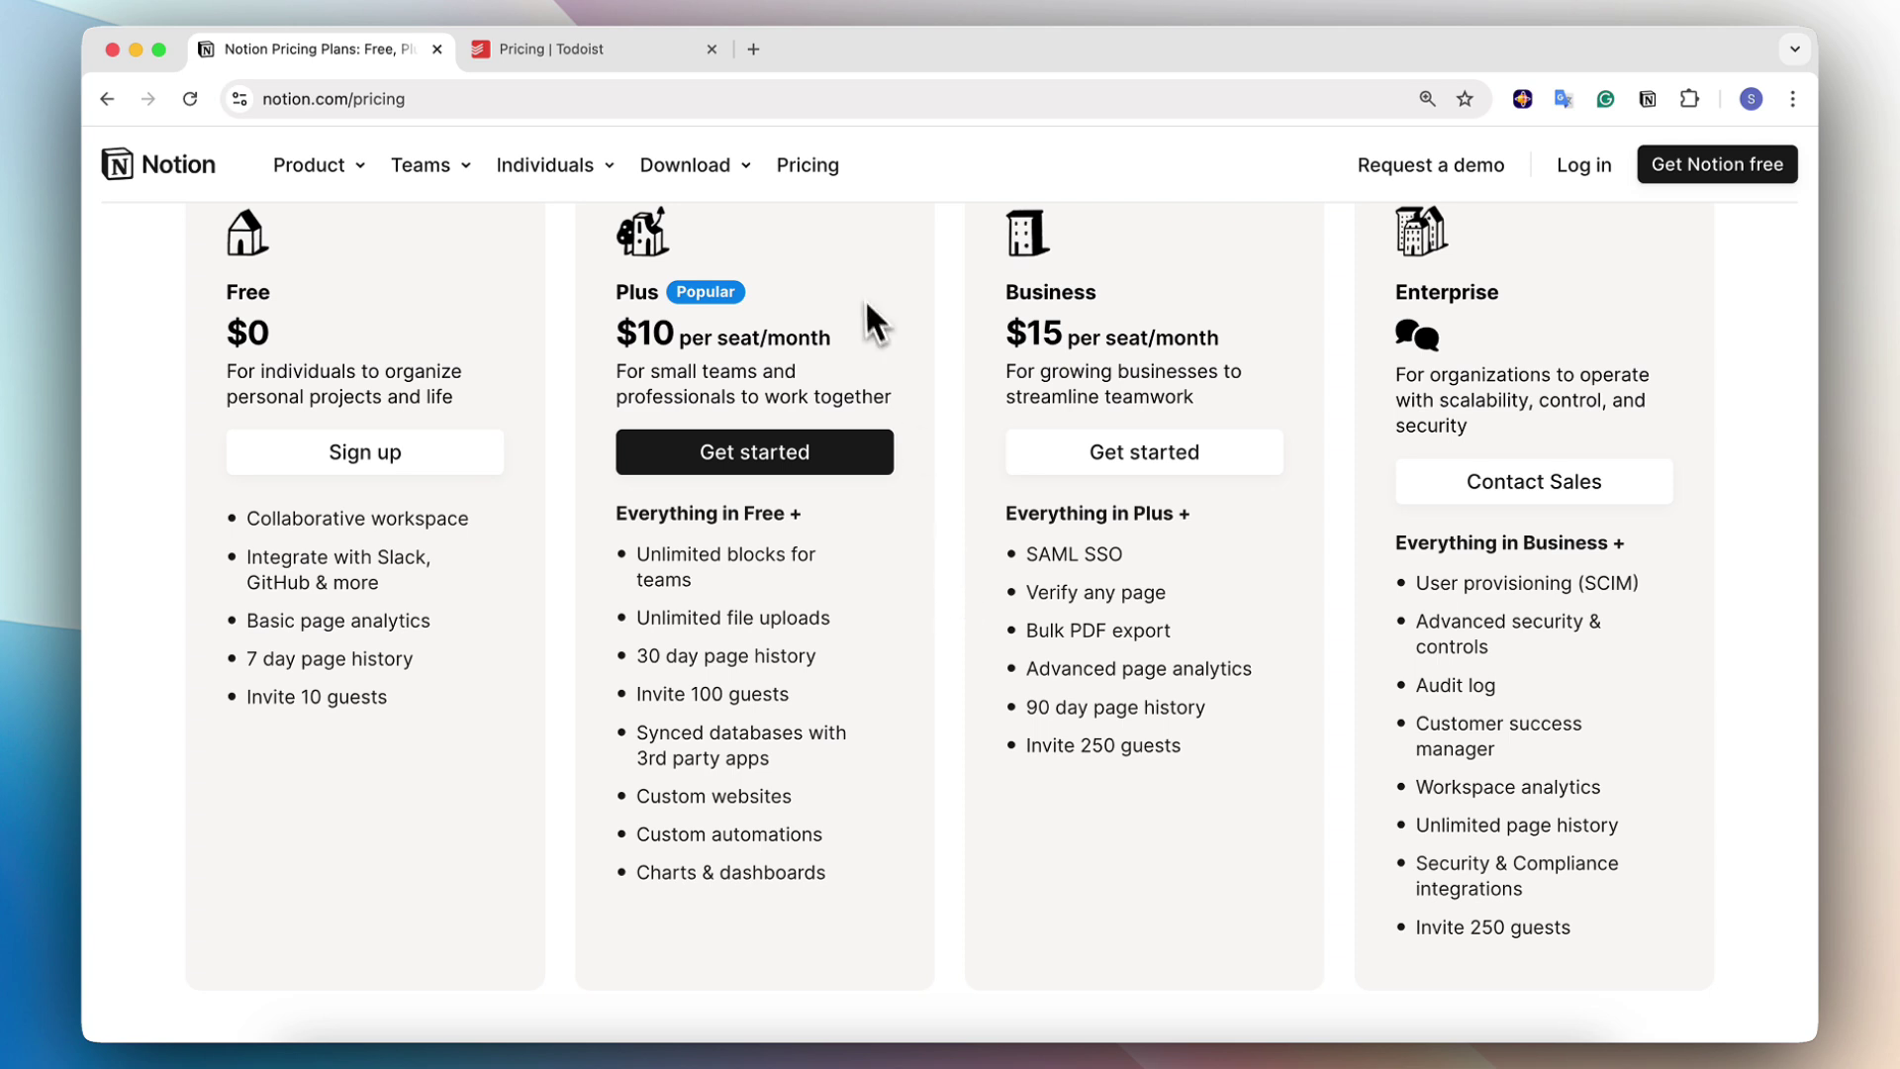
pyautogui.click(614, 55)
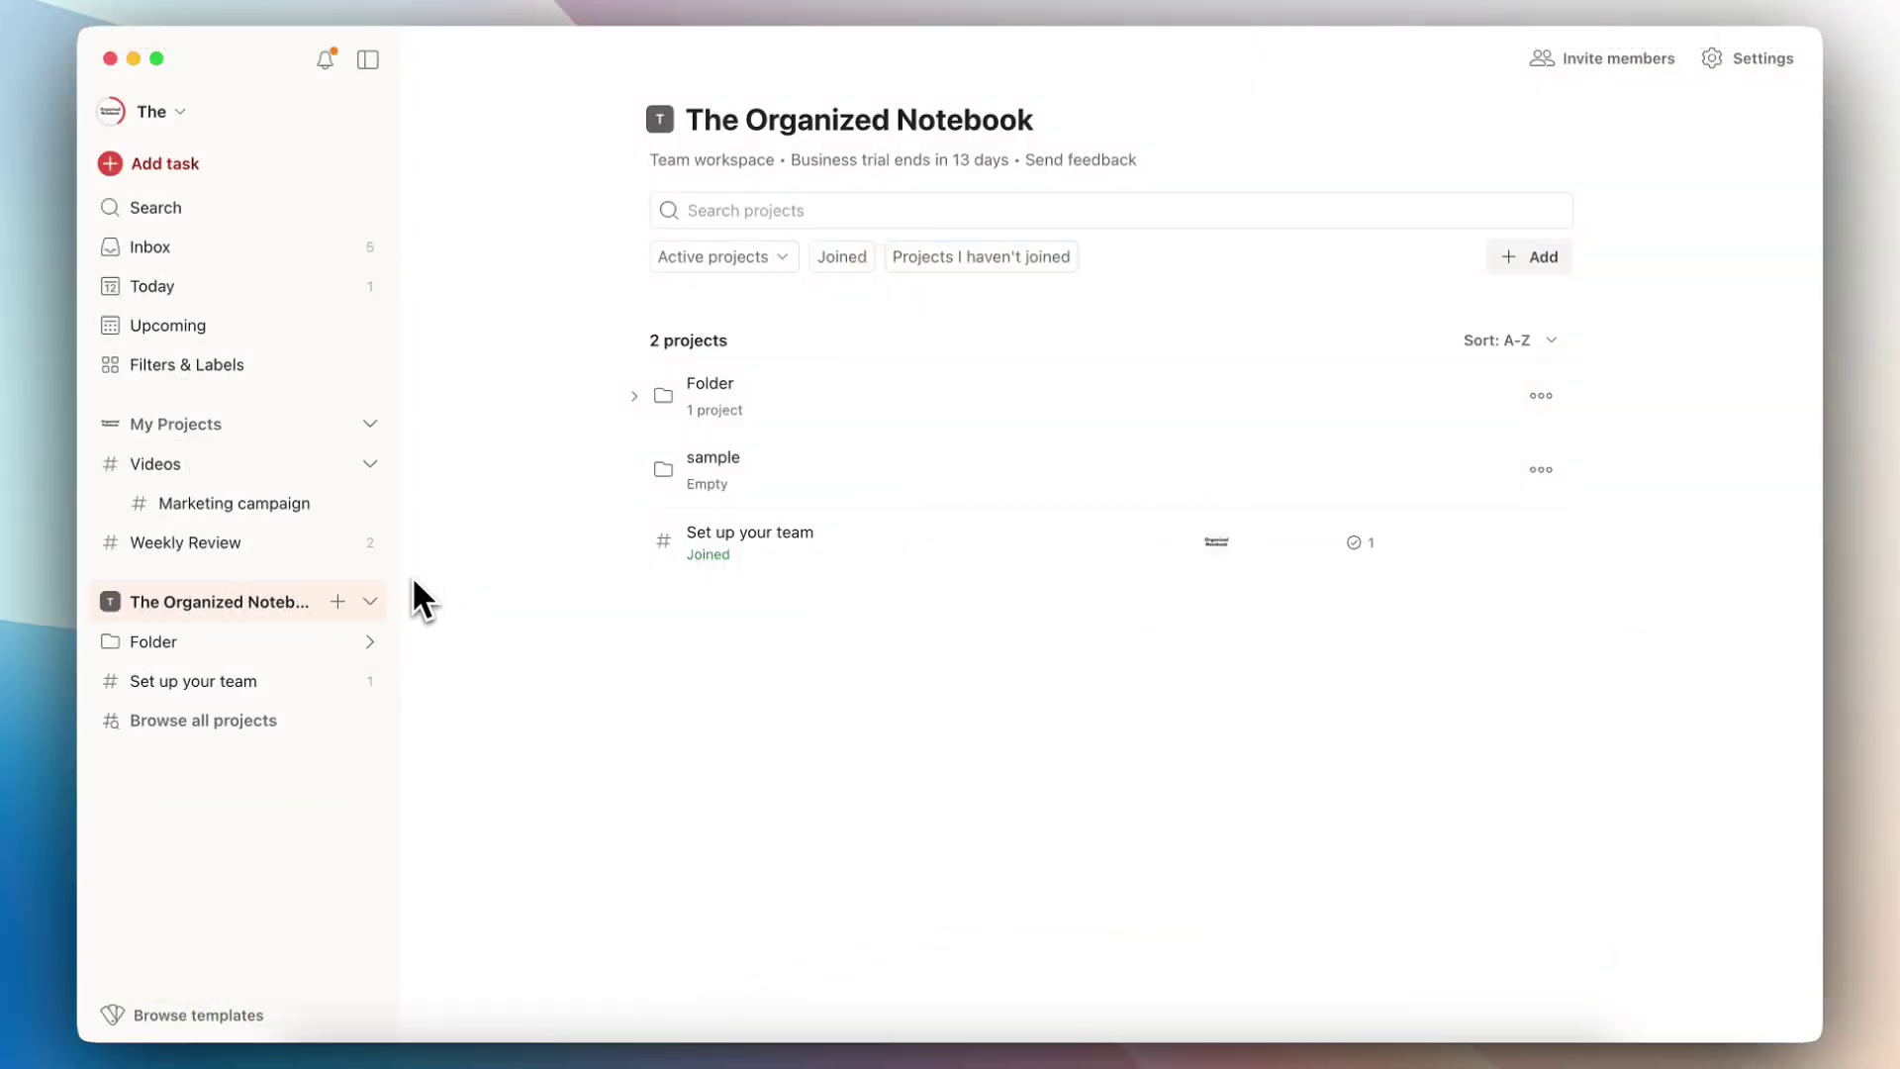
# Expand Folder in the sidebar and open its empty new project page
pyautogui.click(226, 648)
pyautogui.click(225, 697)
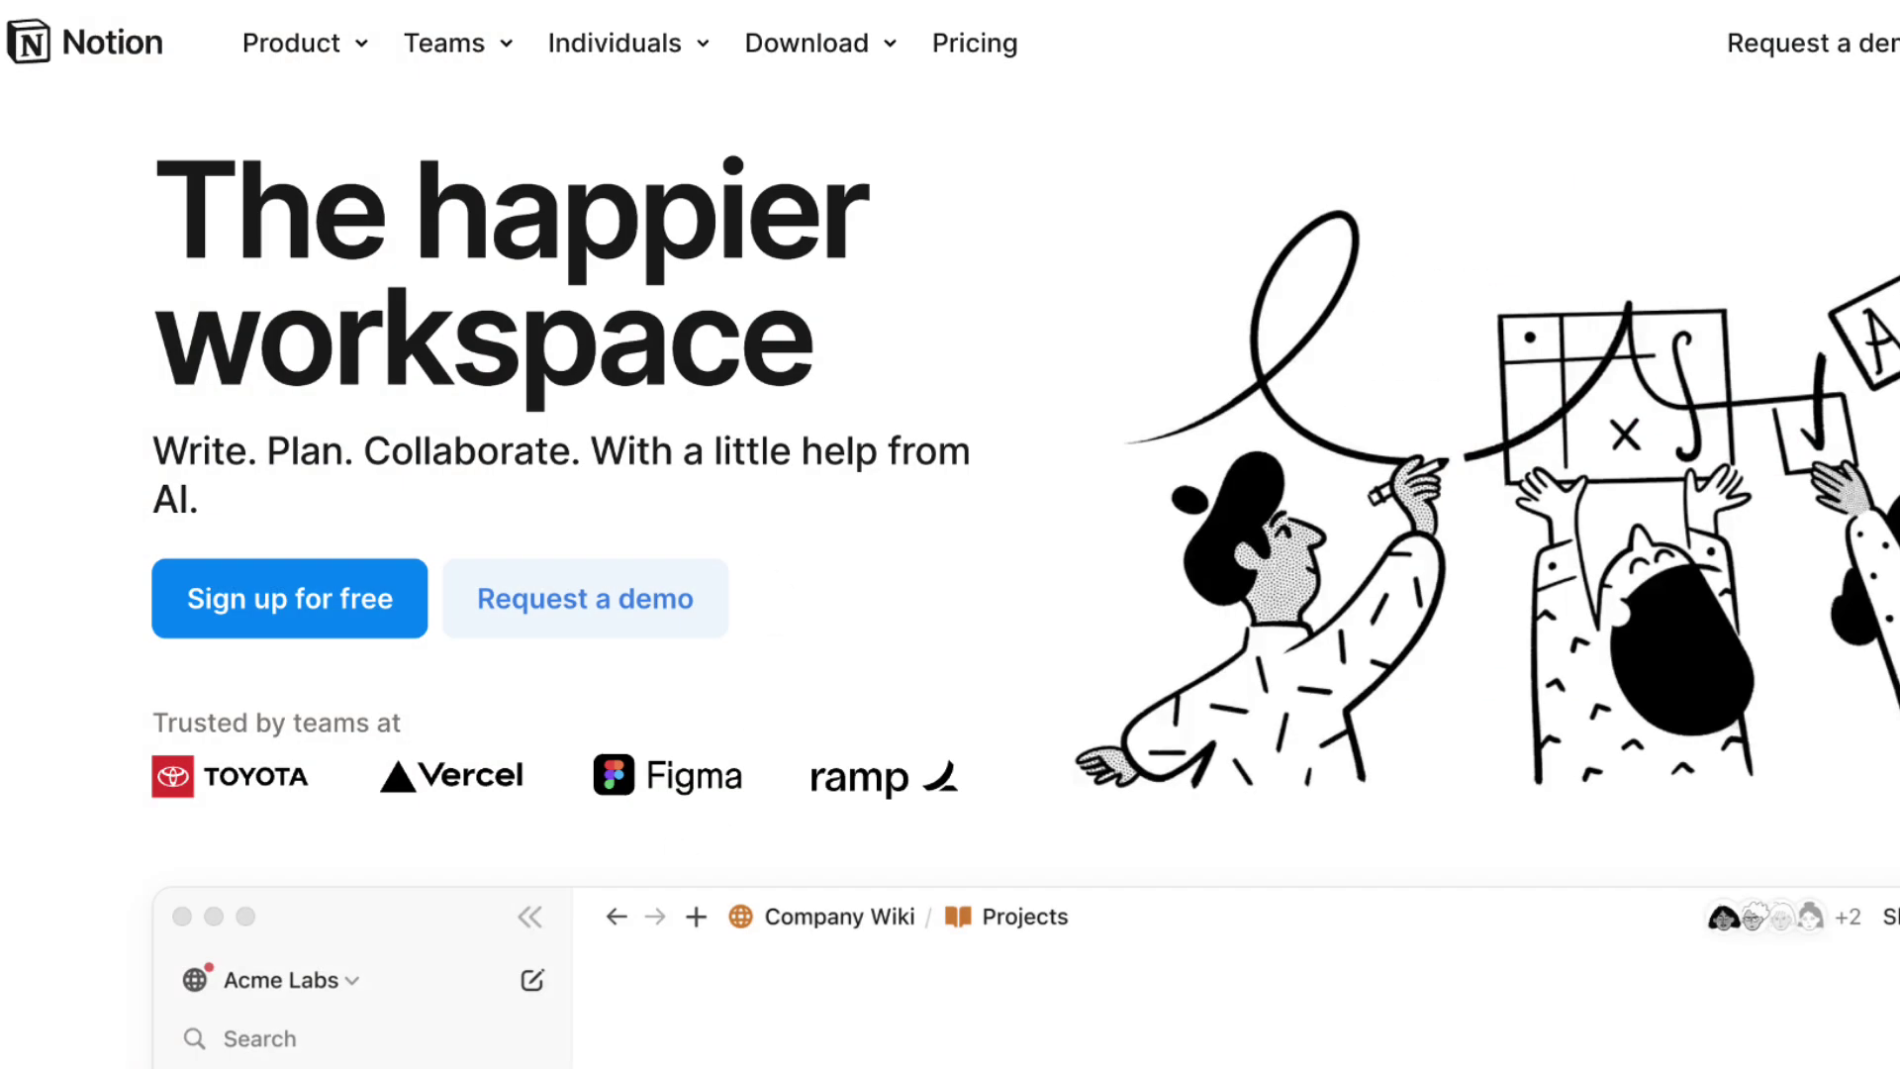